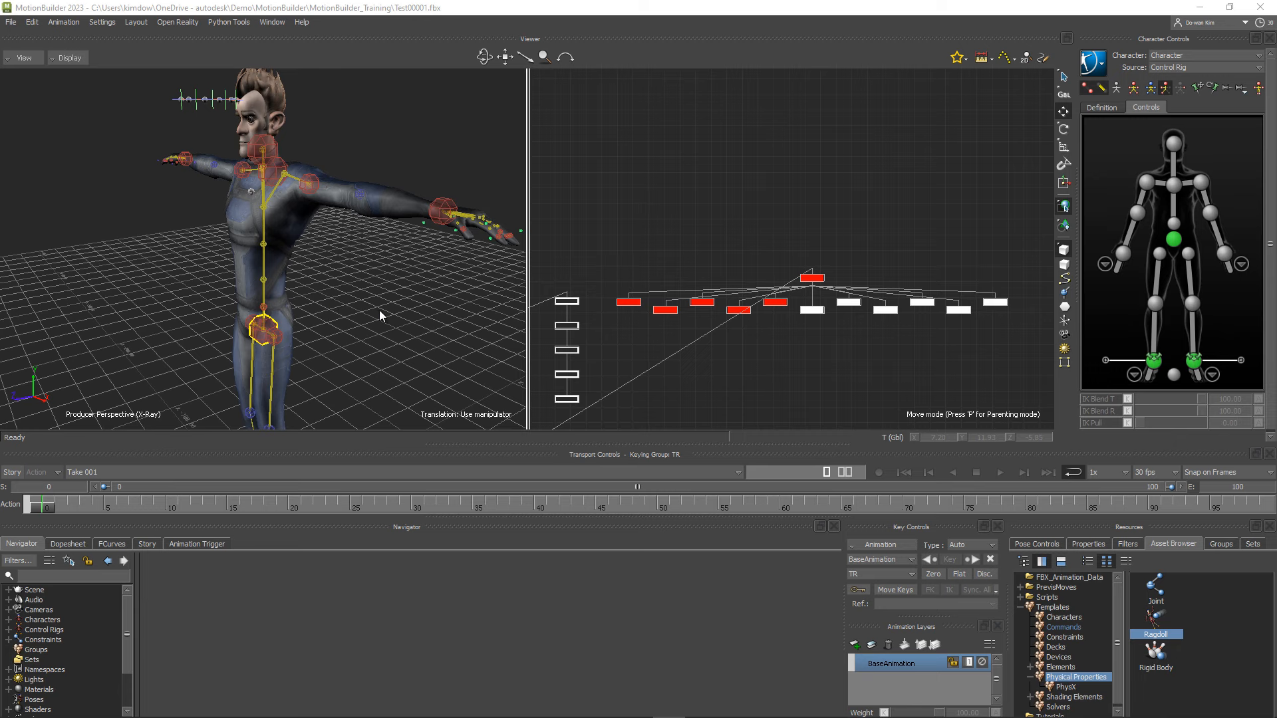
Open the Physics Solver settings under Solvers and start its live simulation
scroll(97, 640, "down", 2)
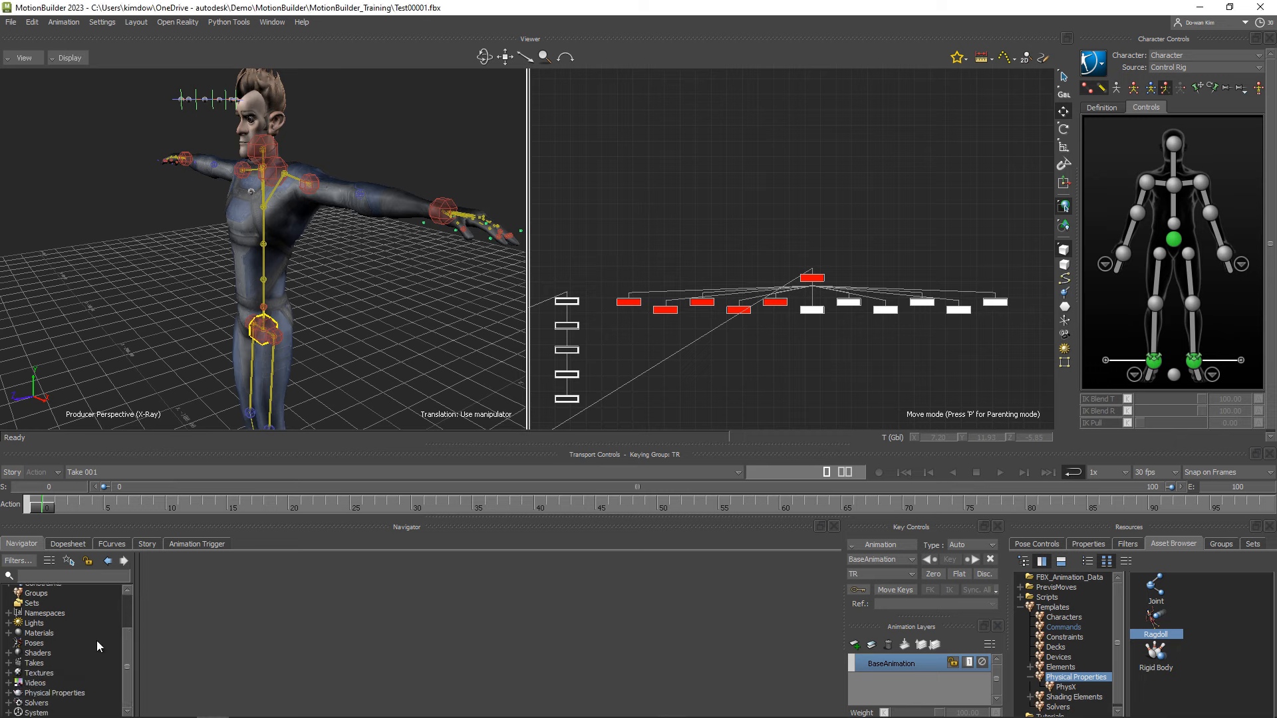
left_click(9, 703)
scroll(13, 706, "down", 1)
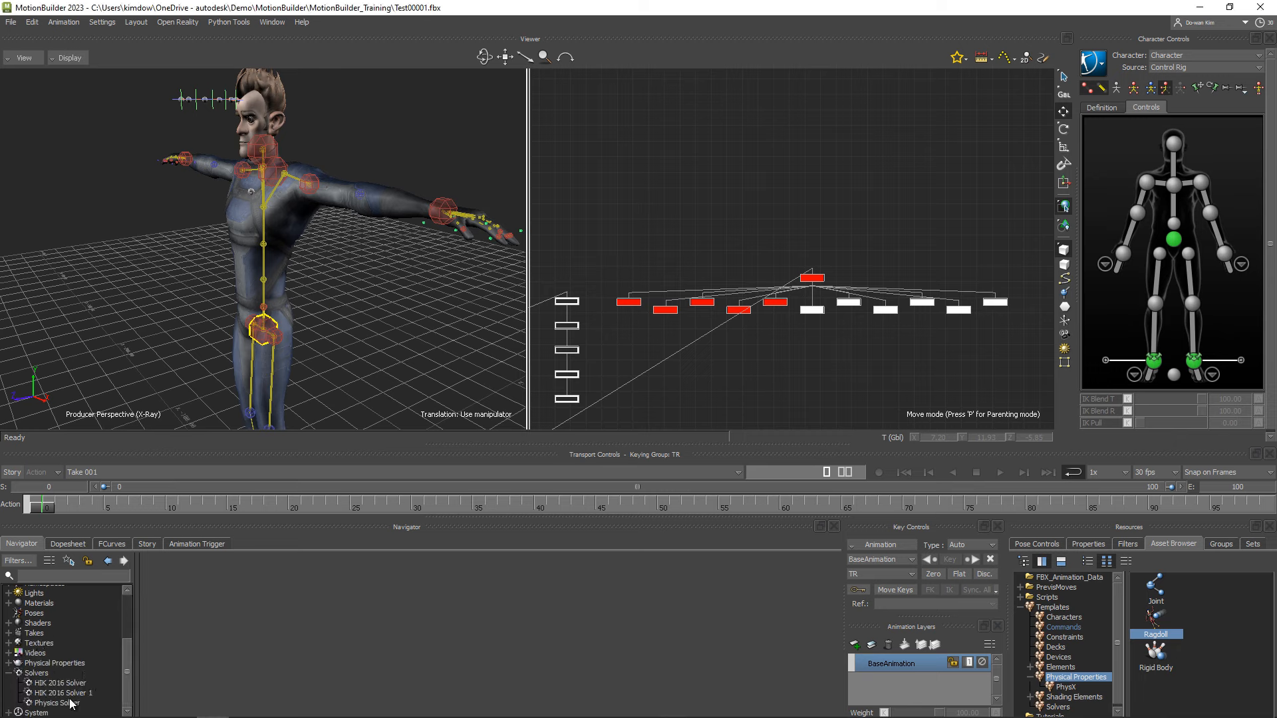
left_click(70, 703)
left_click(151, 597)
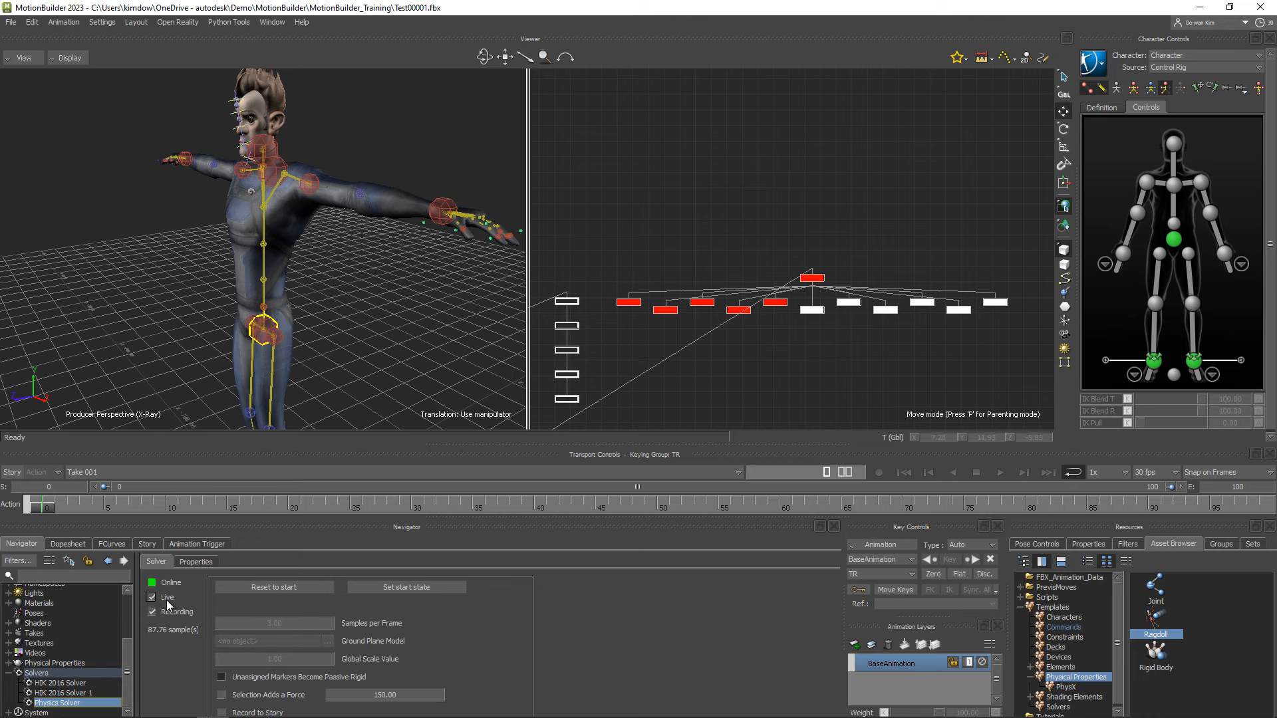
Stop the live simulation, reset the Physics Solver to its start state and take it offline
left_click(153, 597)
left_click(228, 589)
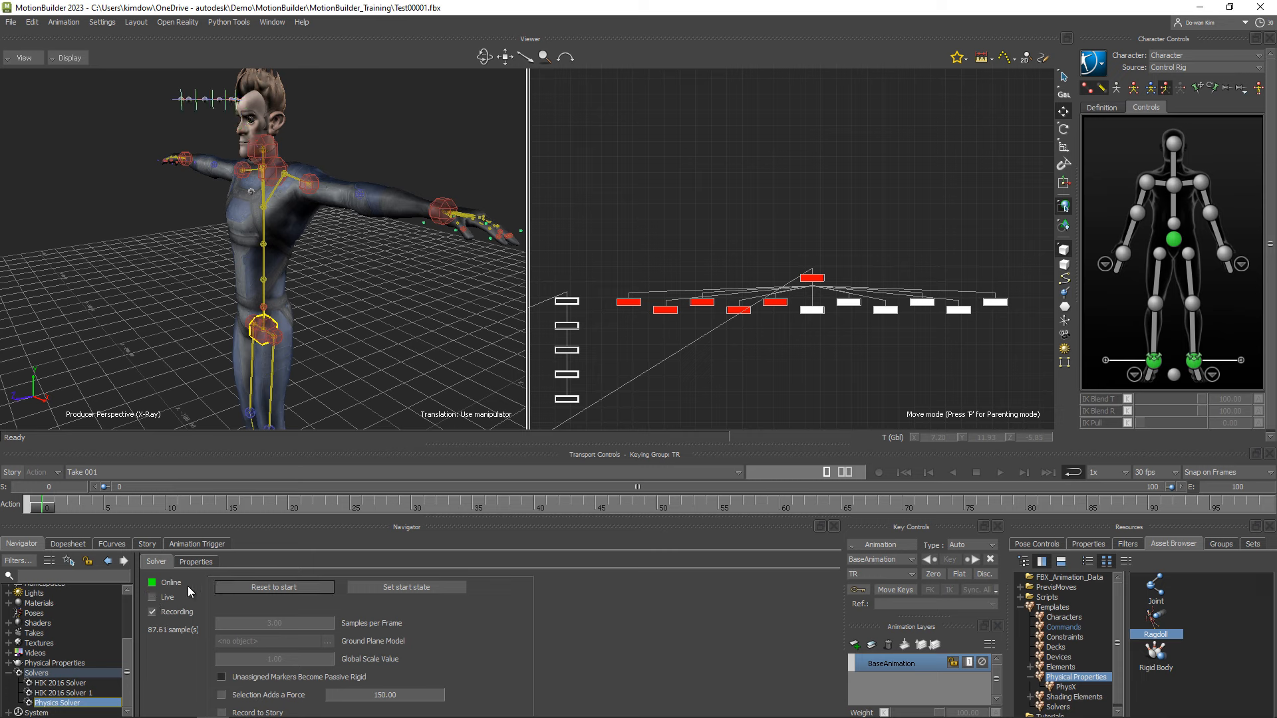
left_click(152, 583)
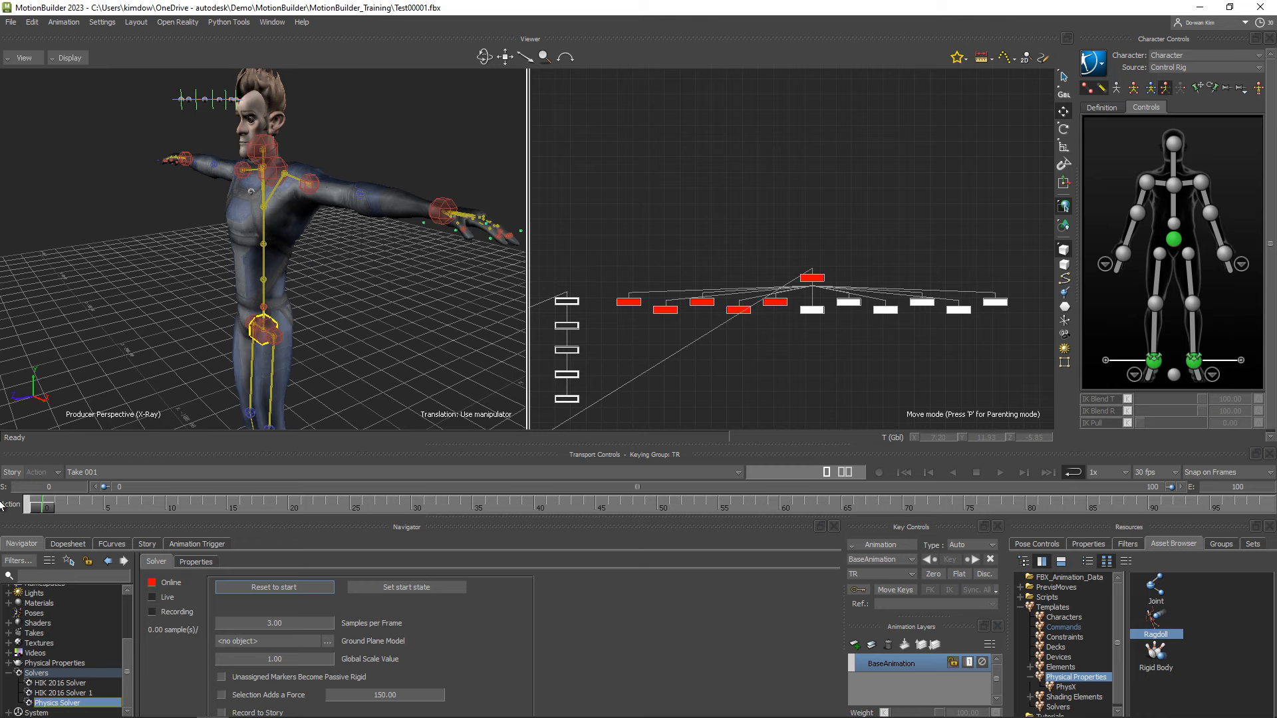
Add a Character Extension from the Characters templates to the existing Character in the scene
scroll(59, 620, "up", 3)
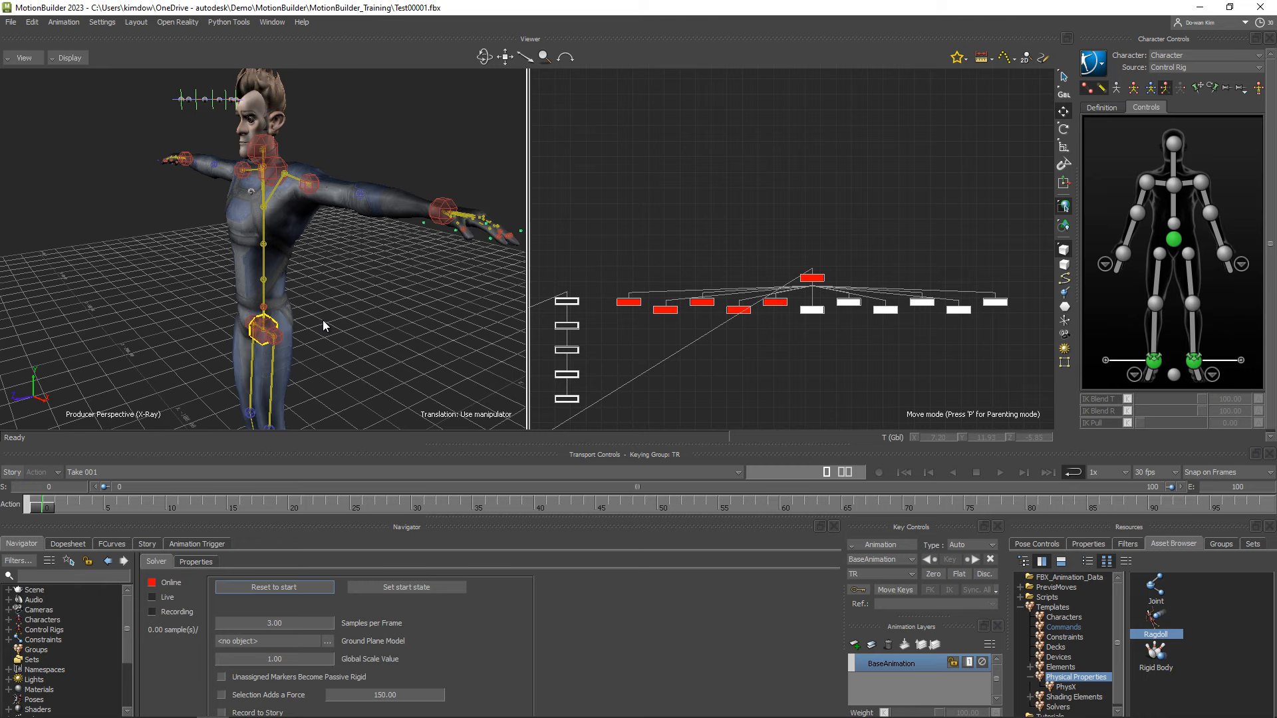
left_click(1059, 619)
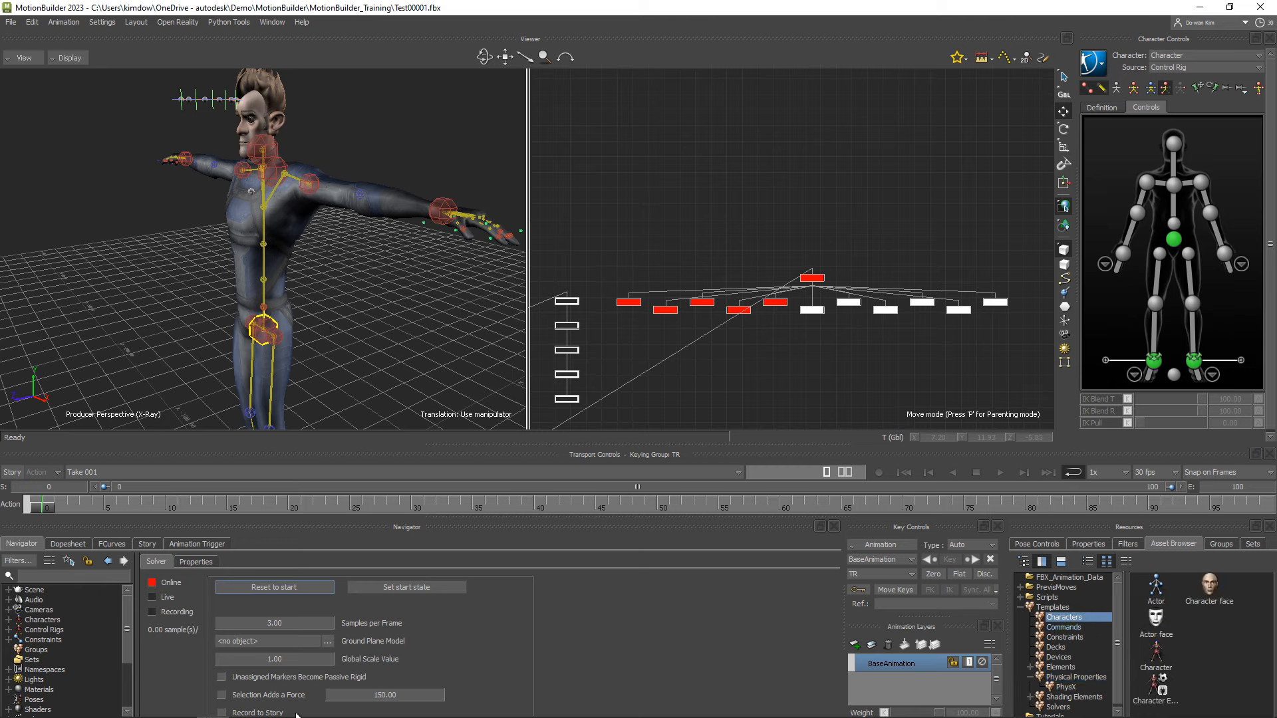
left_click(9, 620)
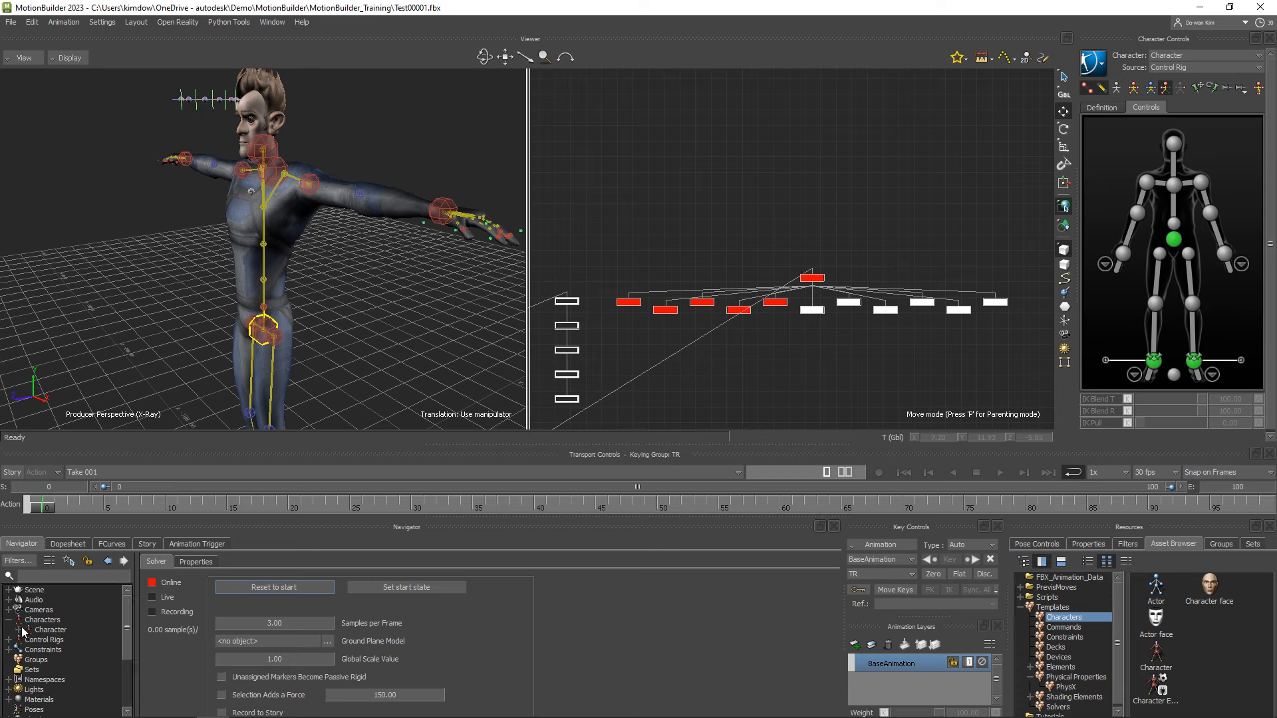
left_click(52, 632)
right_click(52, 632)
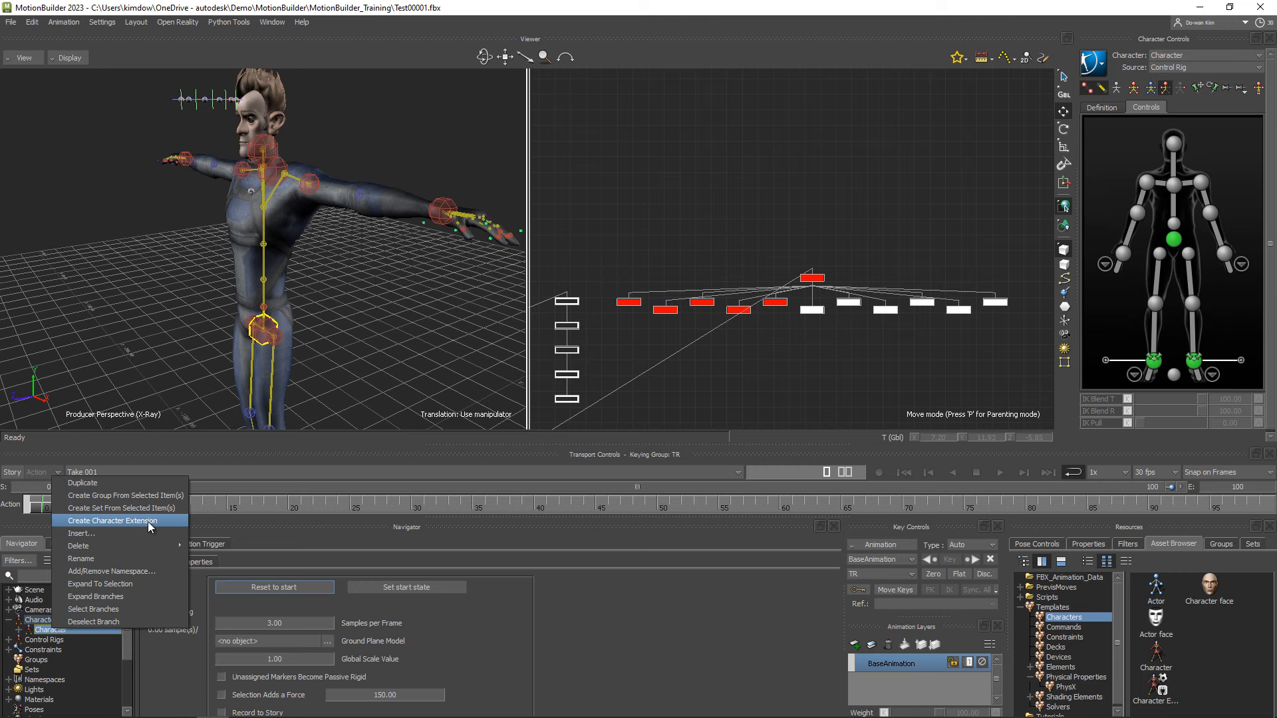
left_click(1207, 654)
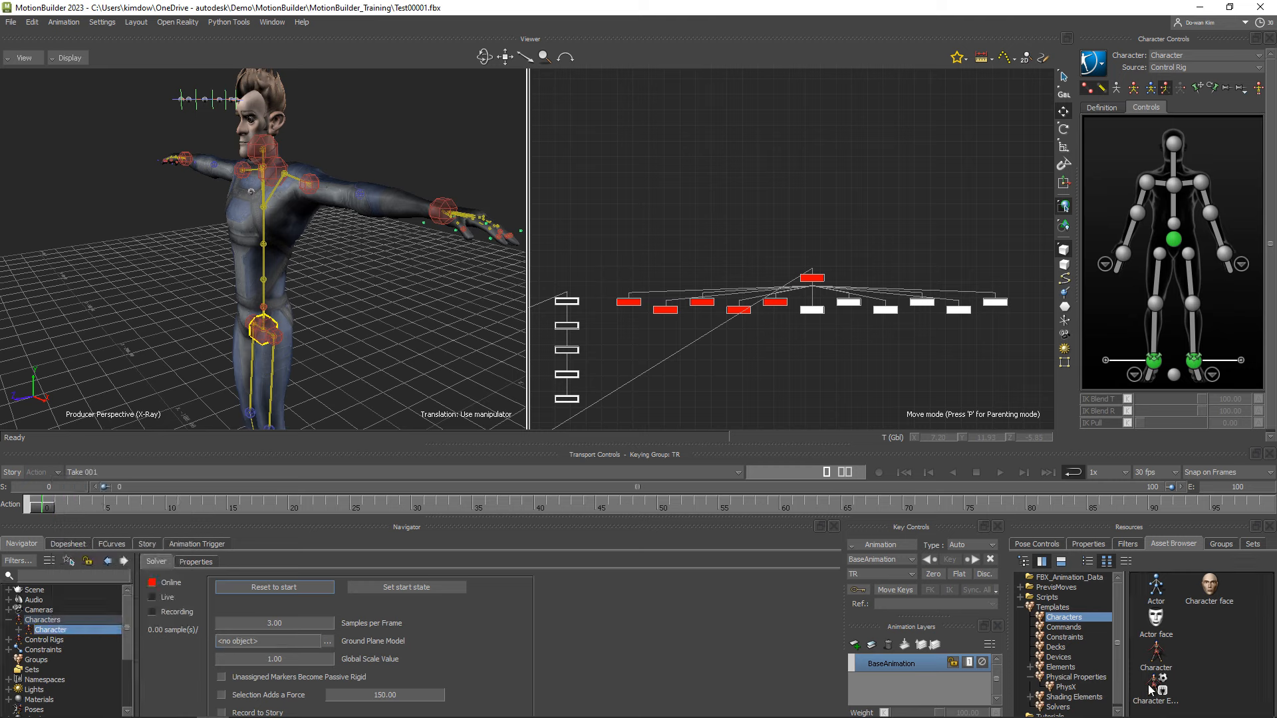
mouse_move(1153, 692)
left_mouse_down()
mouse_move(660, 715)
mouse_move(62, 631)
left_mouse_up()
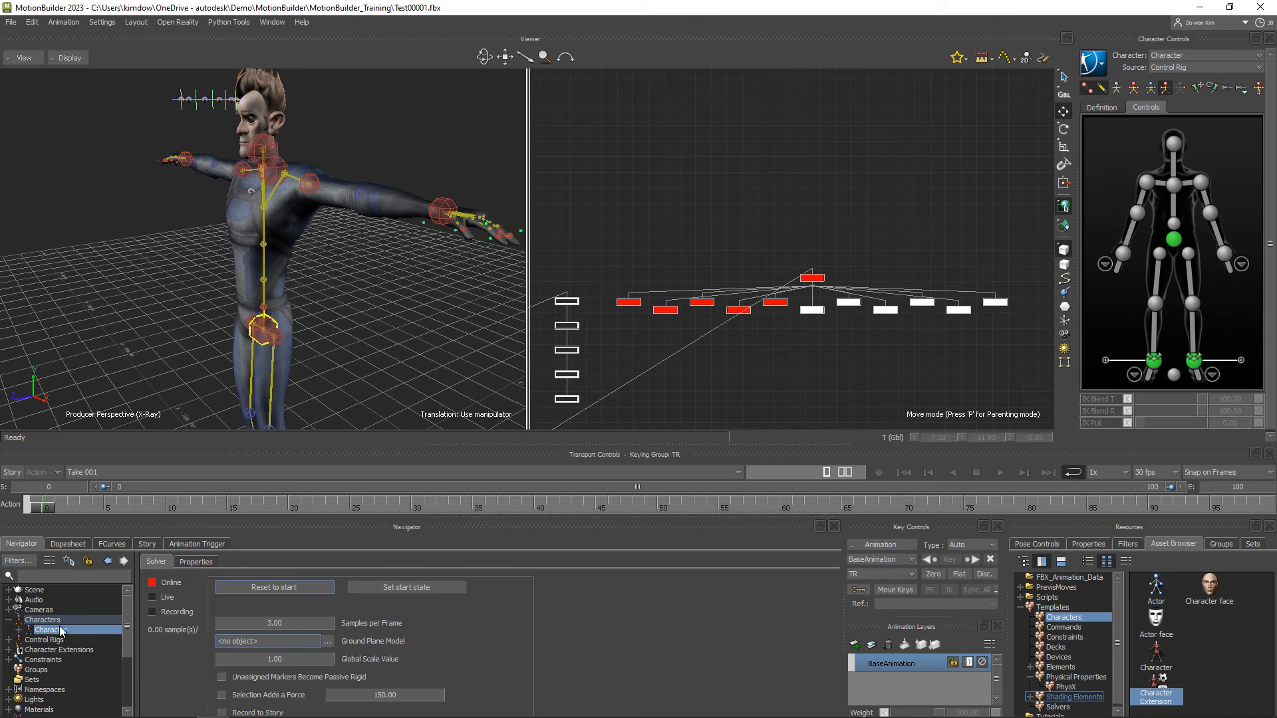
Select the new Character Extension under Character and set the character's keying mode to Full Body
left_click(20, 630)
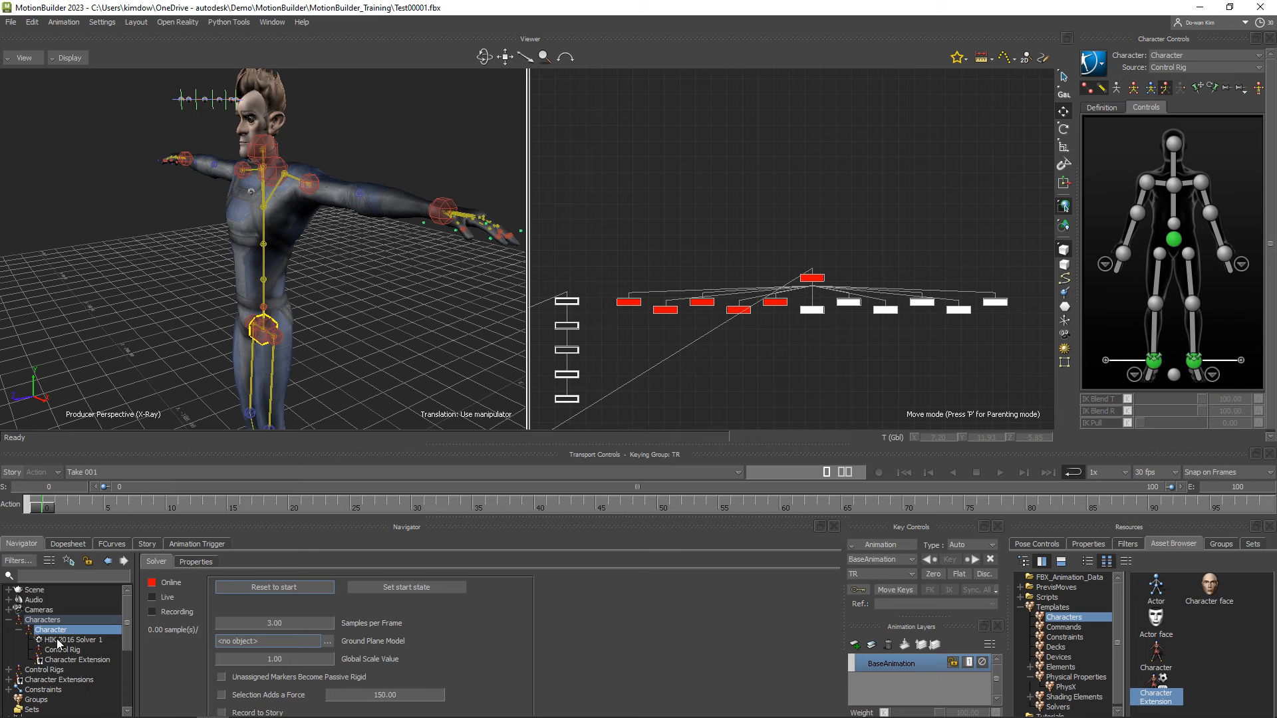
scroll(58, 644, "down", 1)
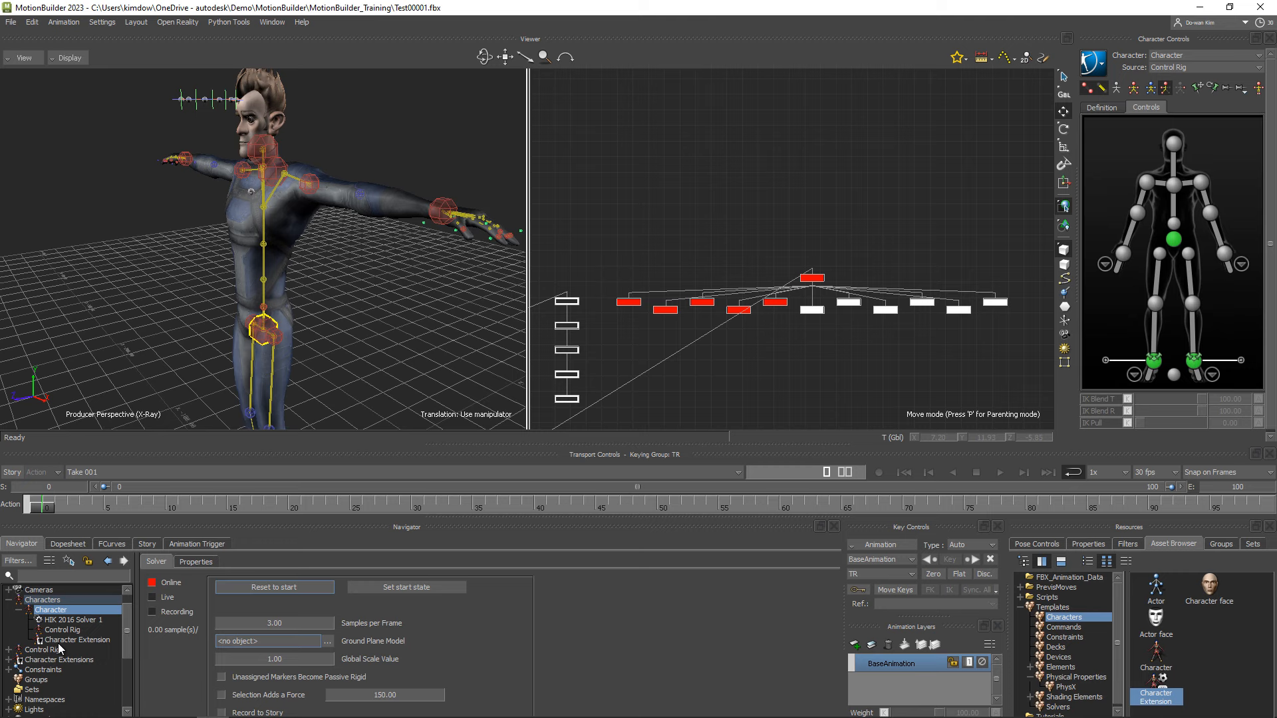
left_click(8, 660)
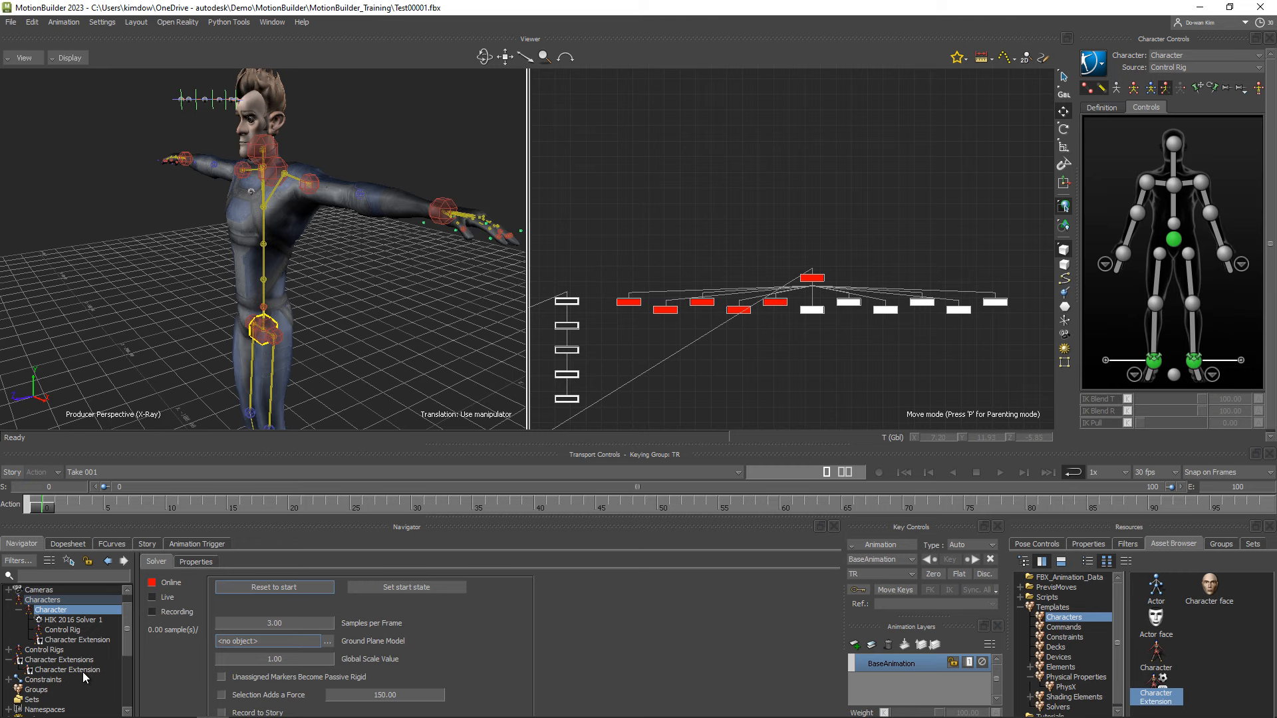
left_click(64, 660)
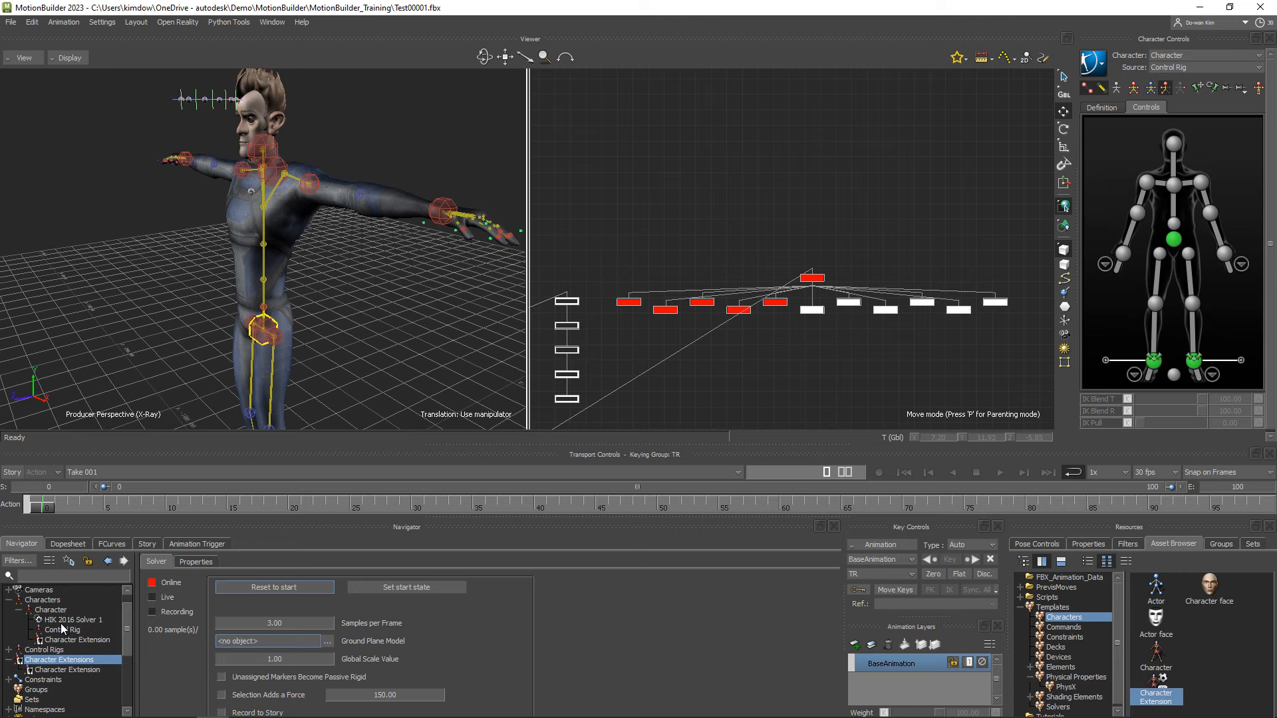
left_click(85, 640)
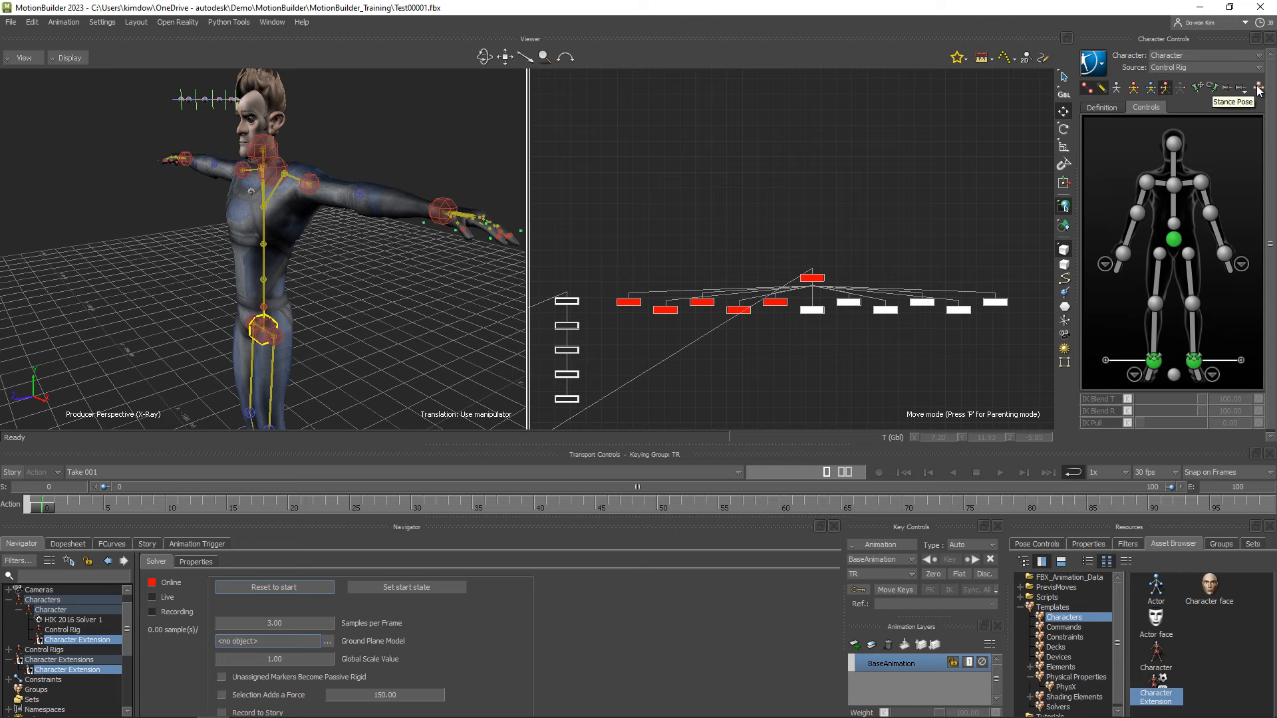
left_click(1134, 89)
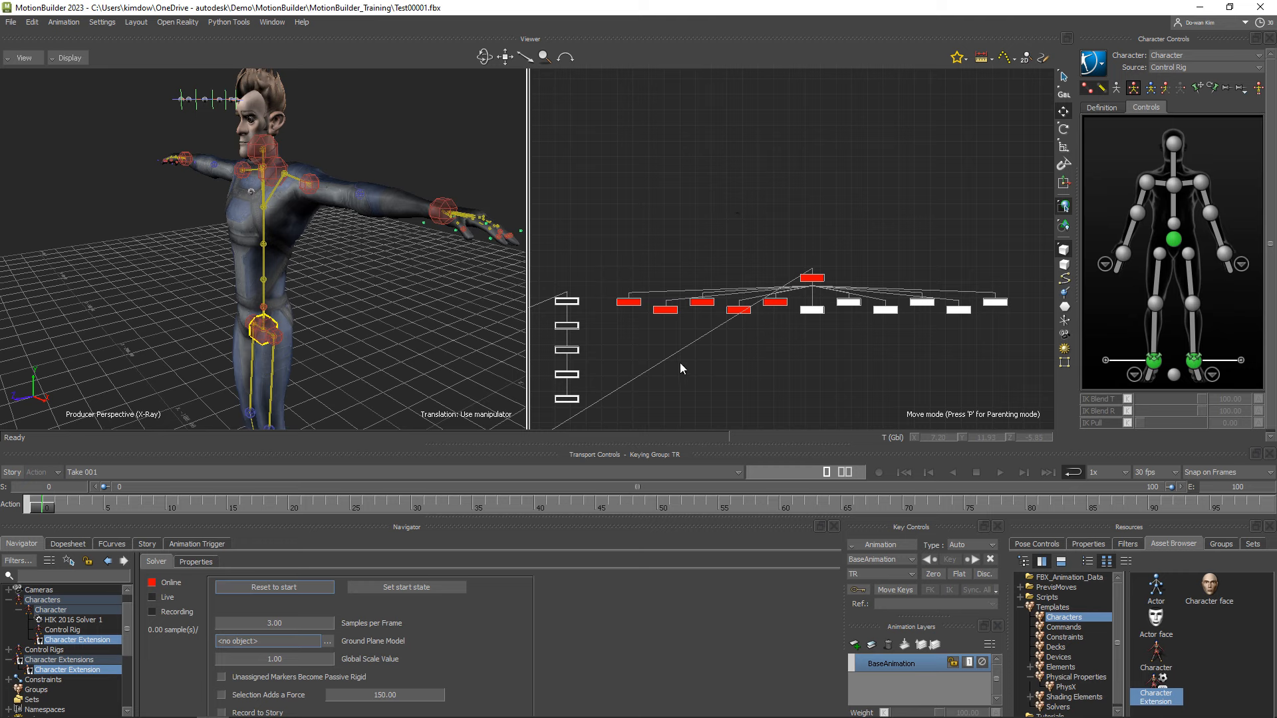
Add the schematic's horizontal row of nodes and its vertical chain of skeleton nodes to the Character Extension
left_click_drag(605, 337, 1002, 296)
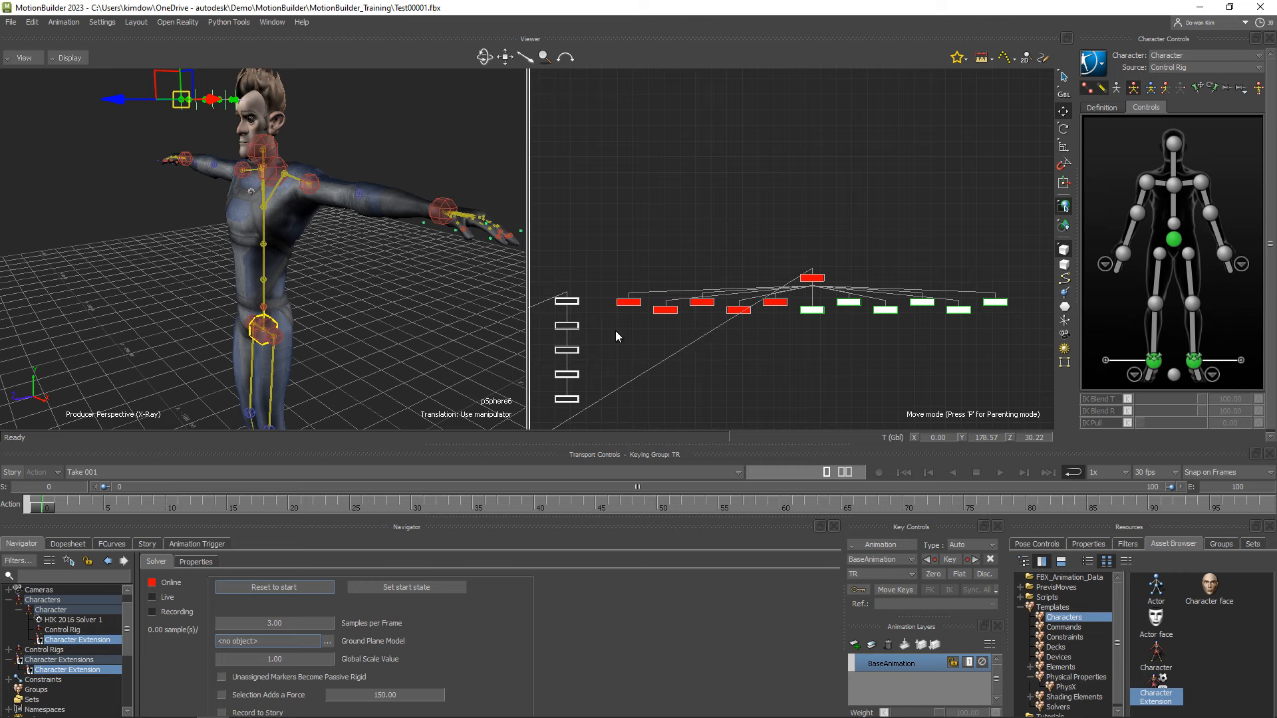
left_click_drag(615, 331, 1027, 301)
left_click_drag(100, 641, 103, 647)
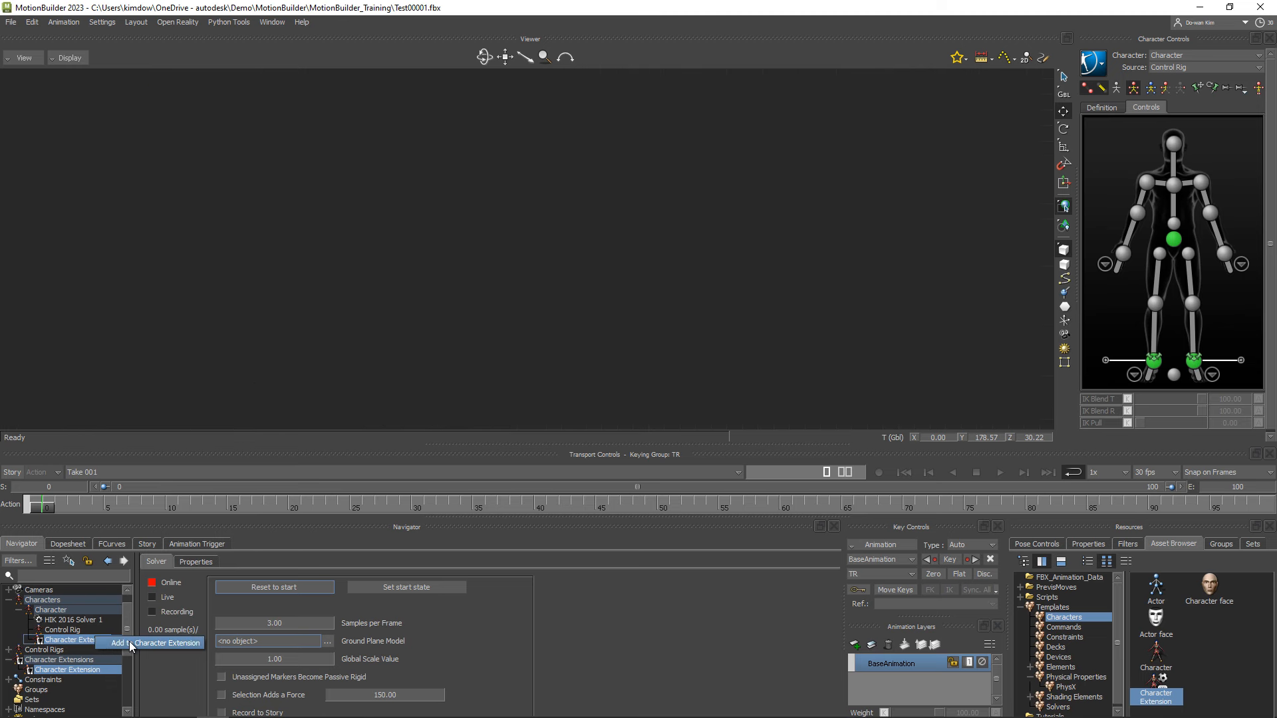
left_click(131, 645)
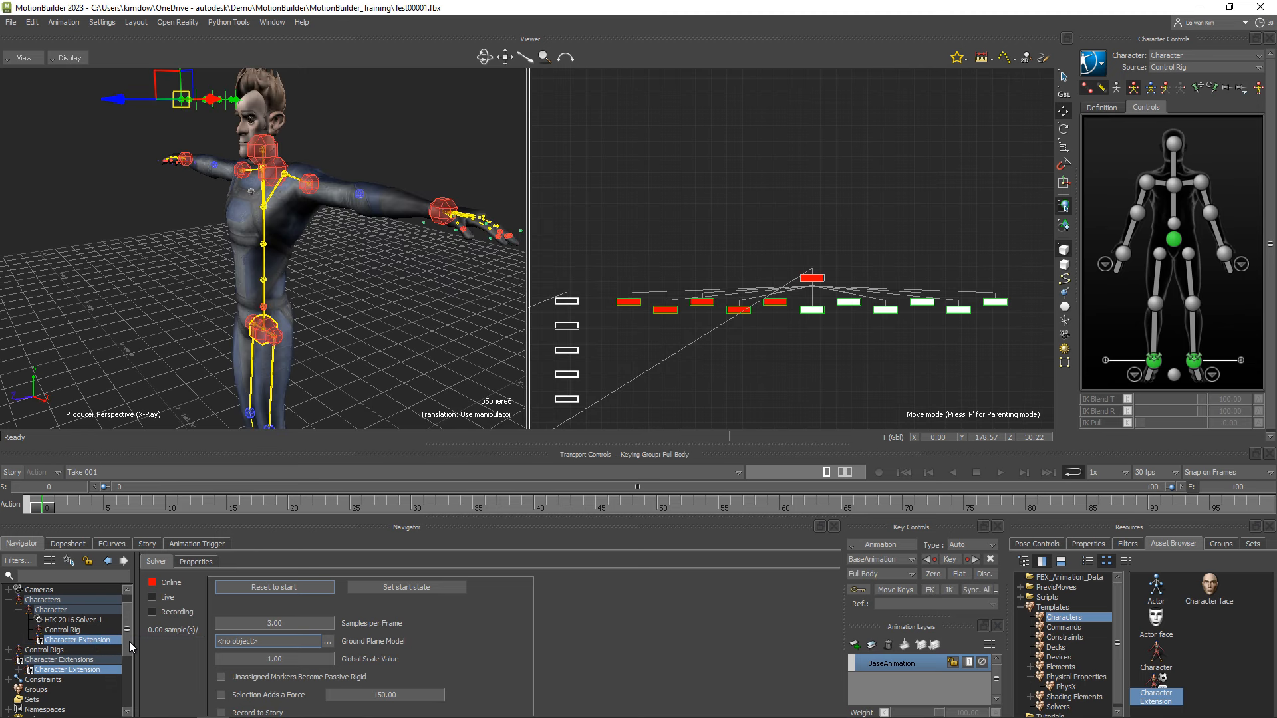
left_click(65, 643)
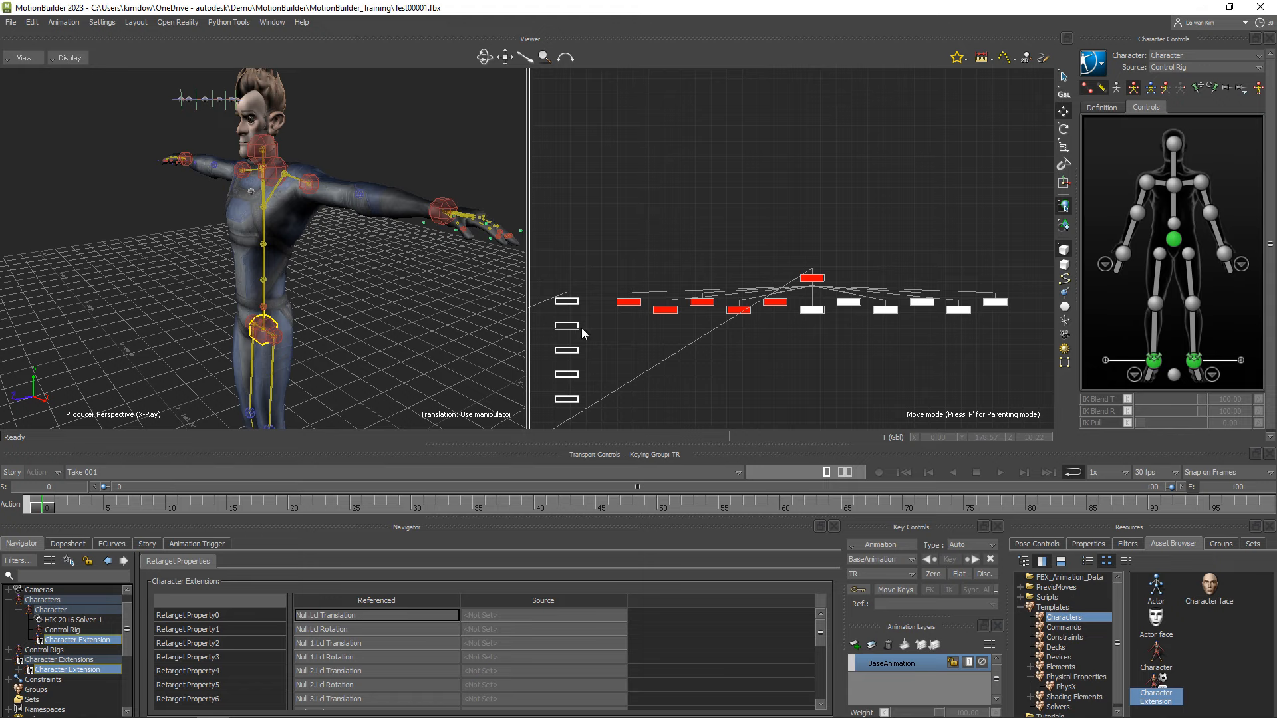
left_click_drag(592, 282, 576, 418)
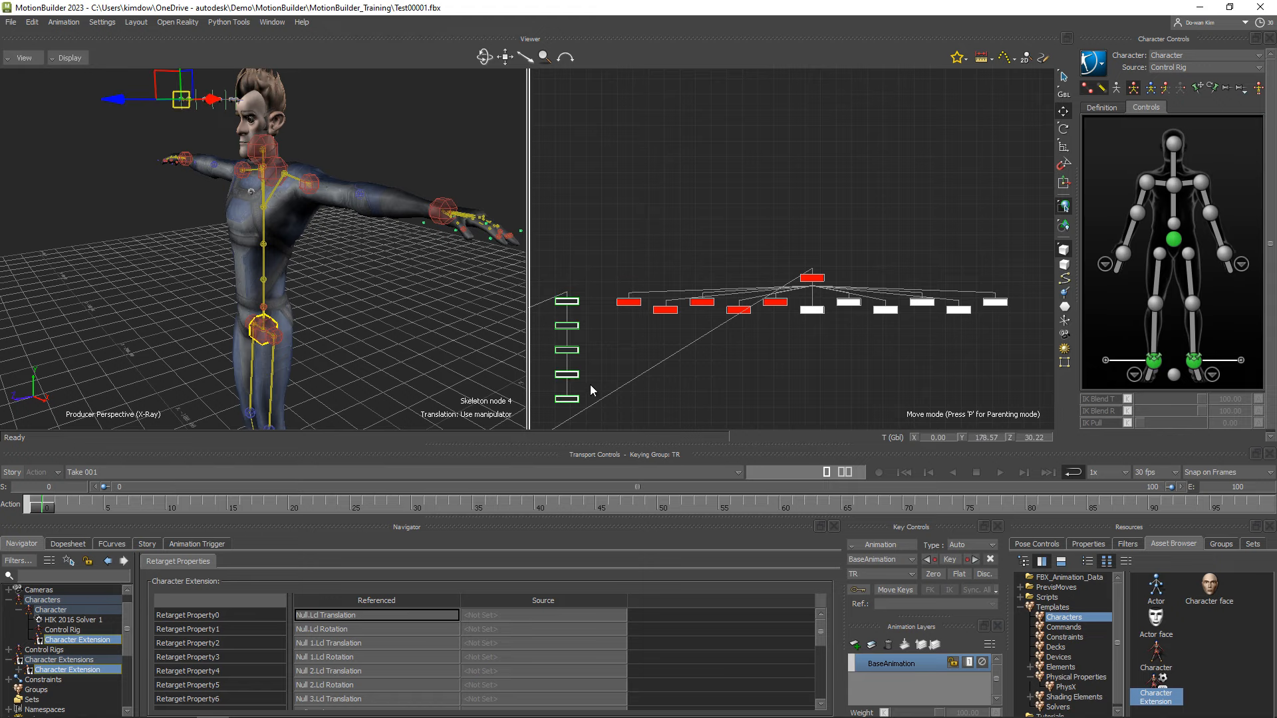
left_click_drag(571, 352, 110, 642)
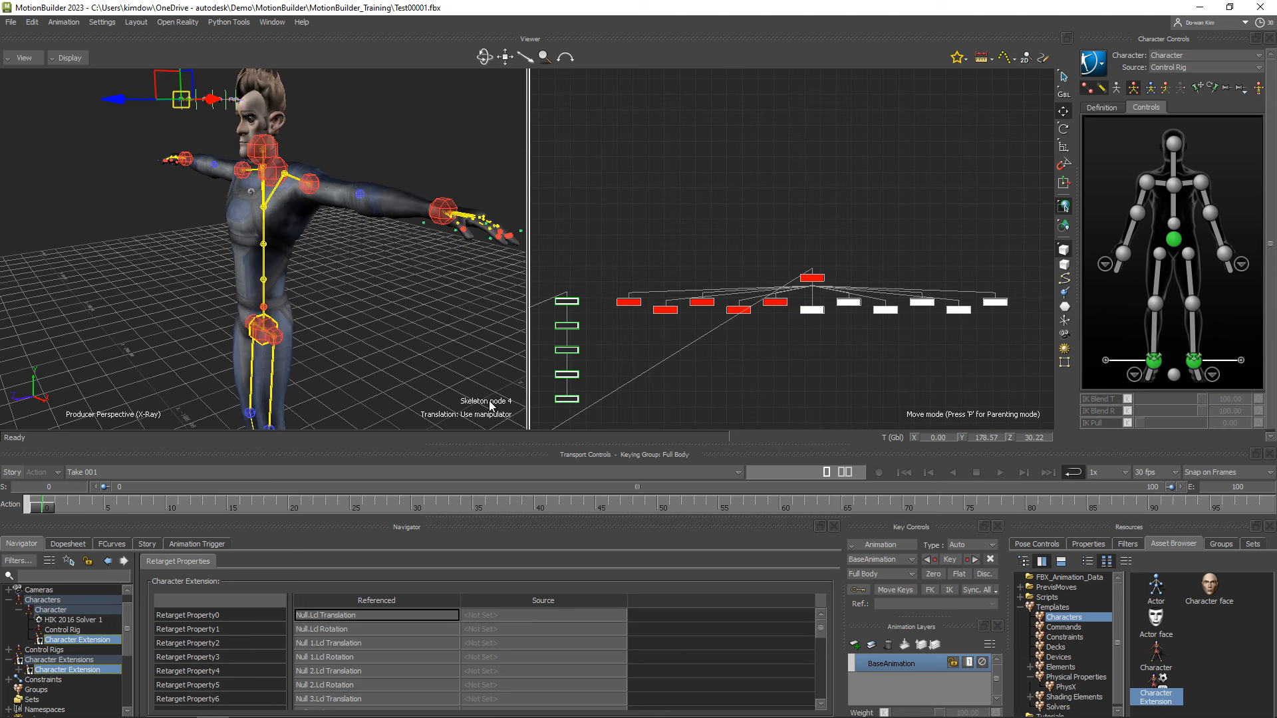
Reopen the Physics Solver, bring it online with recording enabled and run the simulation live
left_click_drag(126, 630, 126, 670)
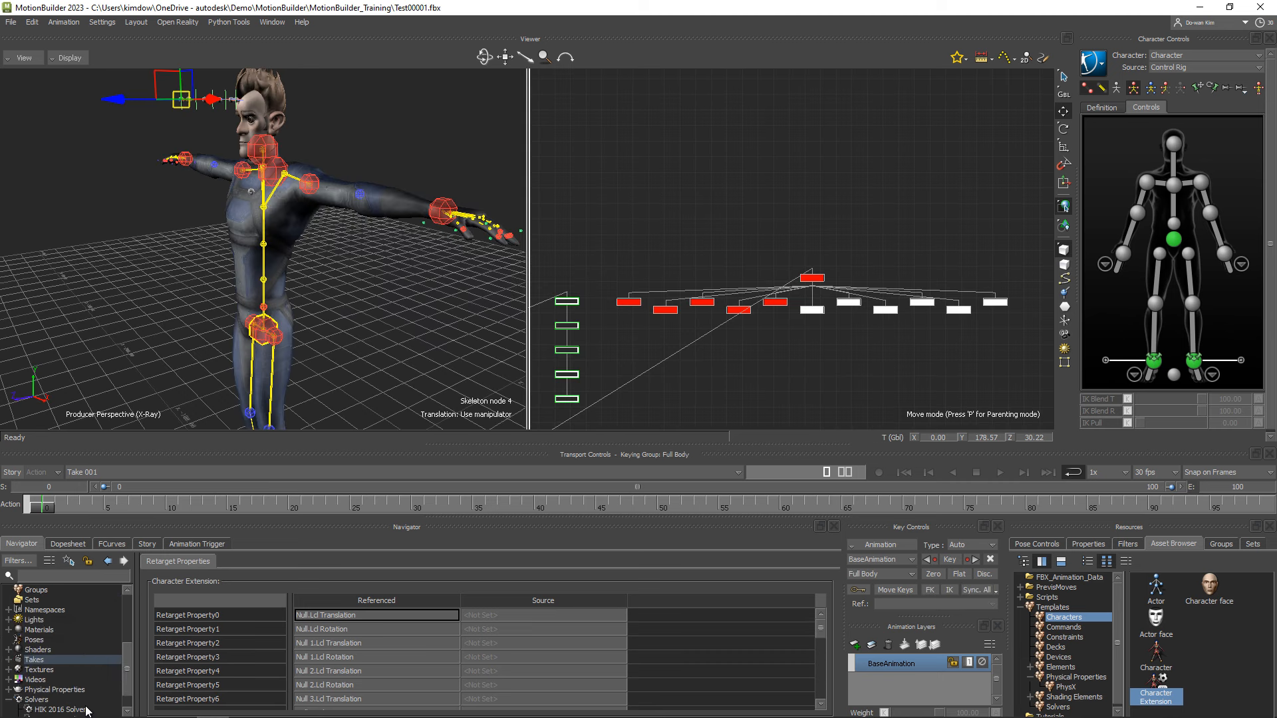
scroll(87, 710, "down", 1)
left_click(69, 704)
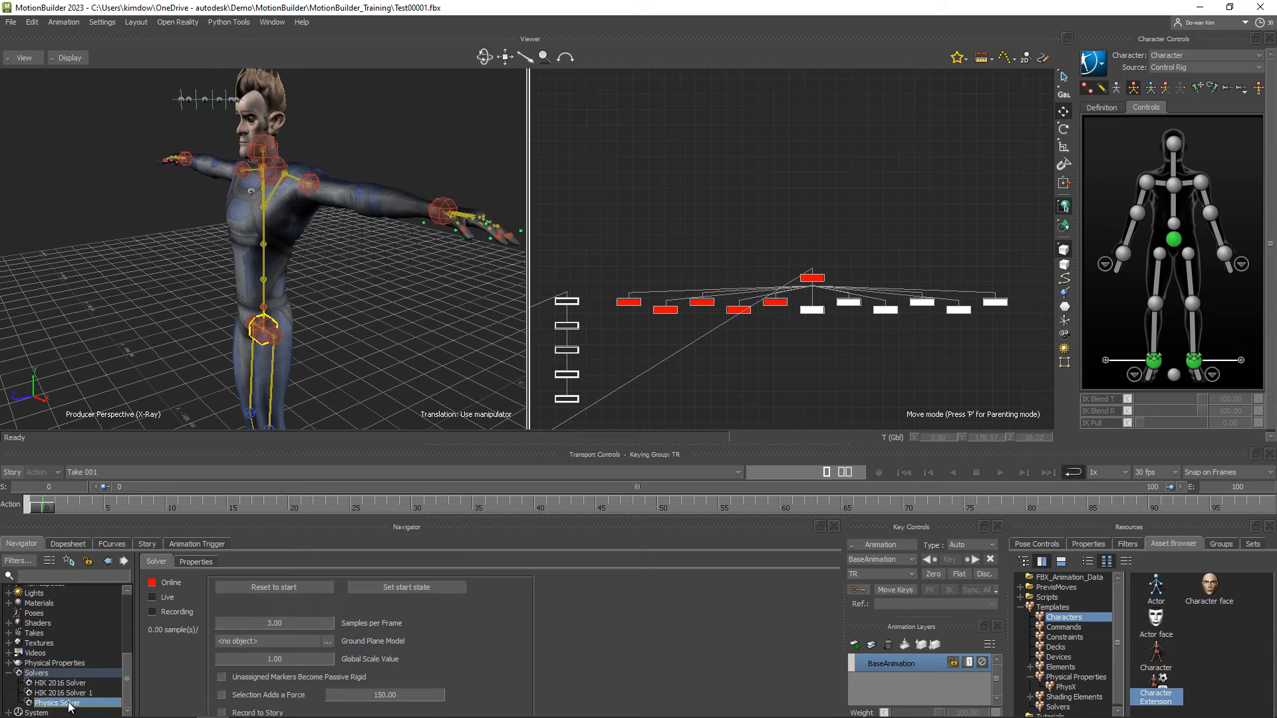
left_click(152, 582)
left_click(152, 611)
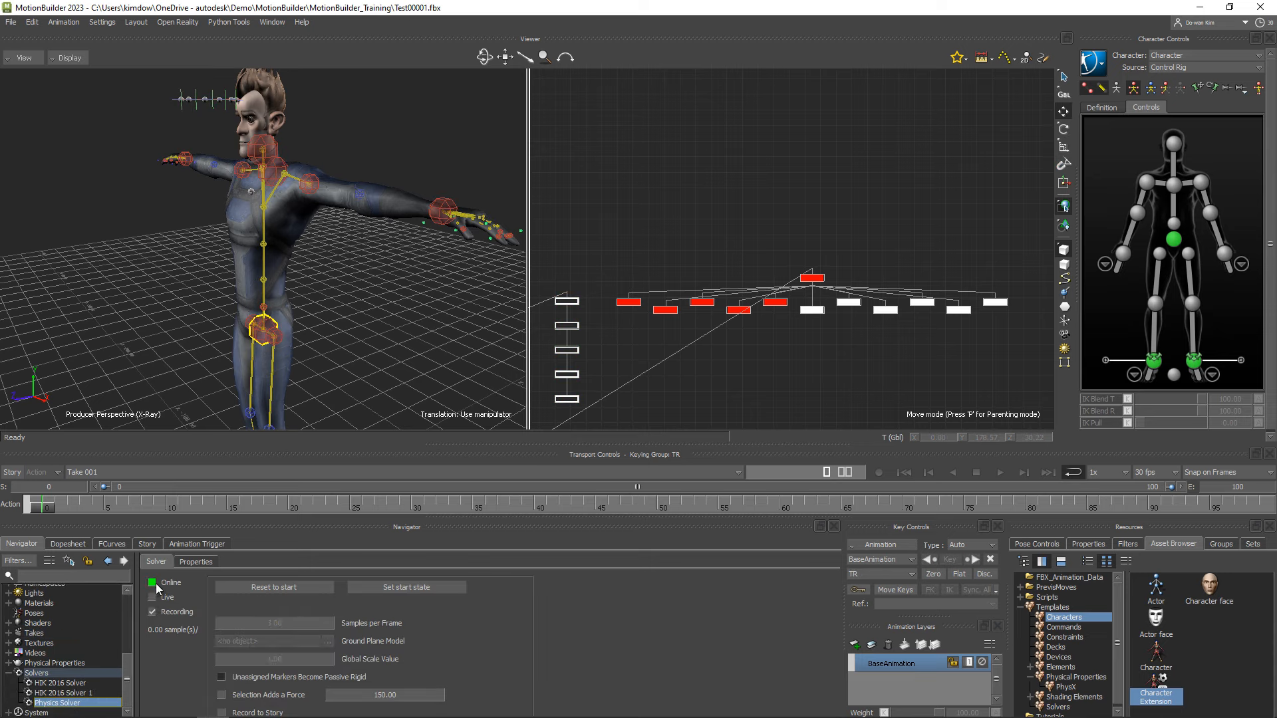
left_click(152, 597)
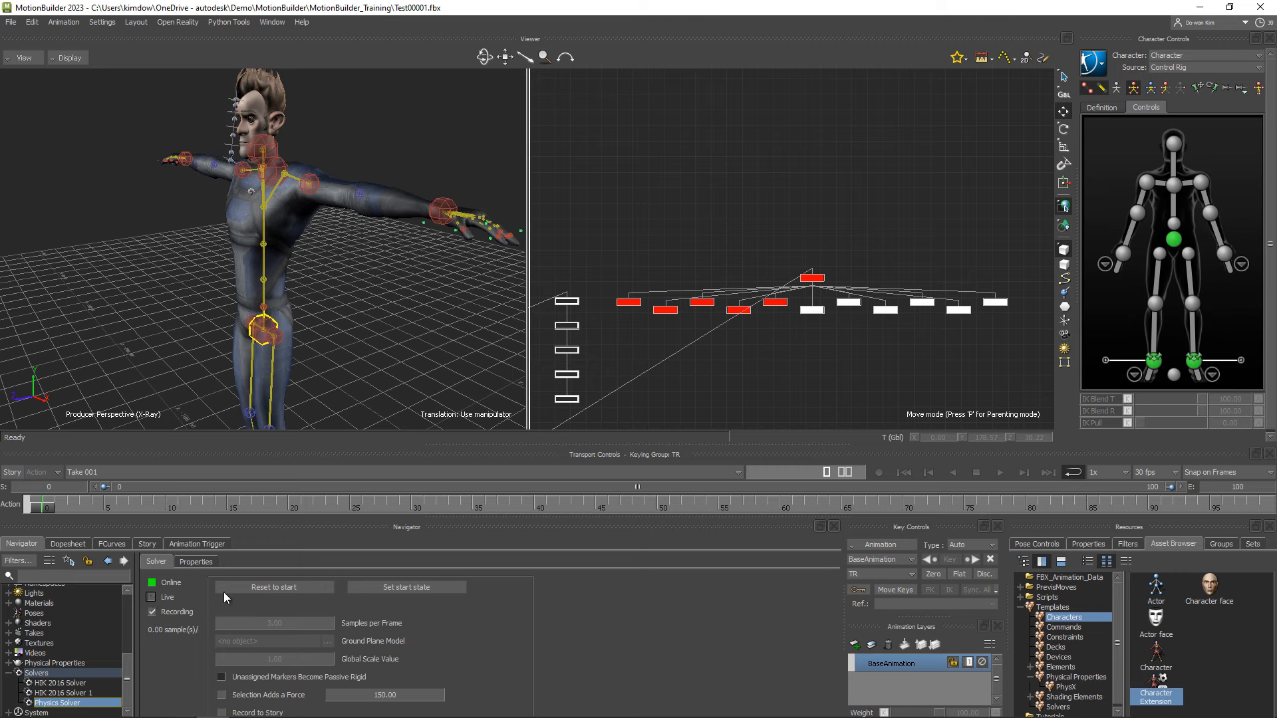
Reset the Physics Solver to start, cycle it offline and online, and run it live again with recording
left_click(245, 589)
left_click(152, 584)
left_click(152, 584)
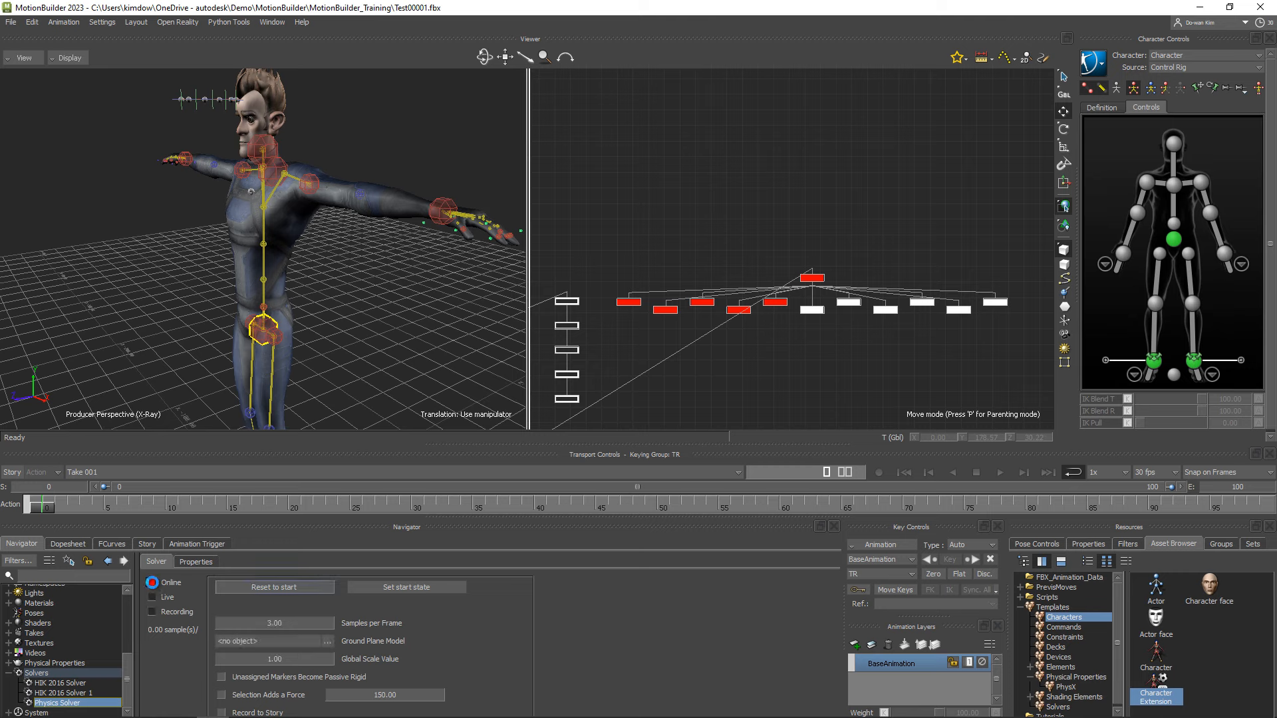
left_click(152, 597)
left_click(152, 612)
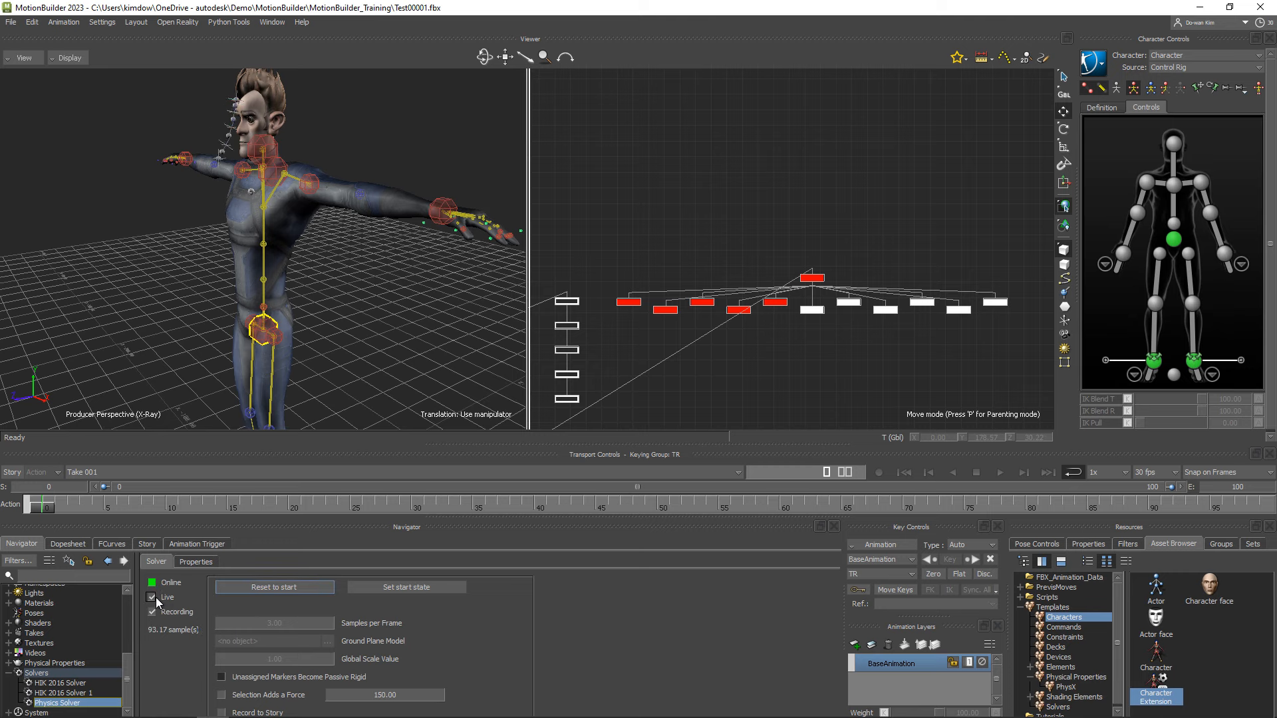
Turn off live simulation, take the Physics Solver offline and reset it to its start state
left_click(152, 598)
left_click(153, 583)
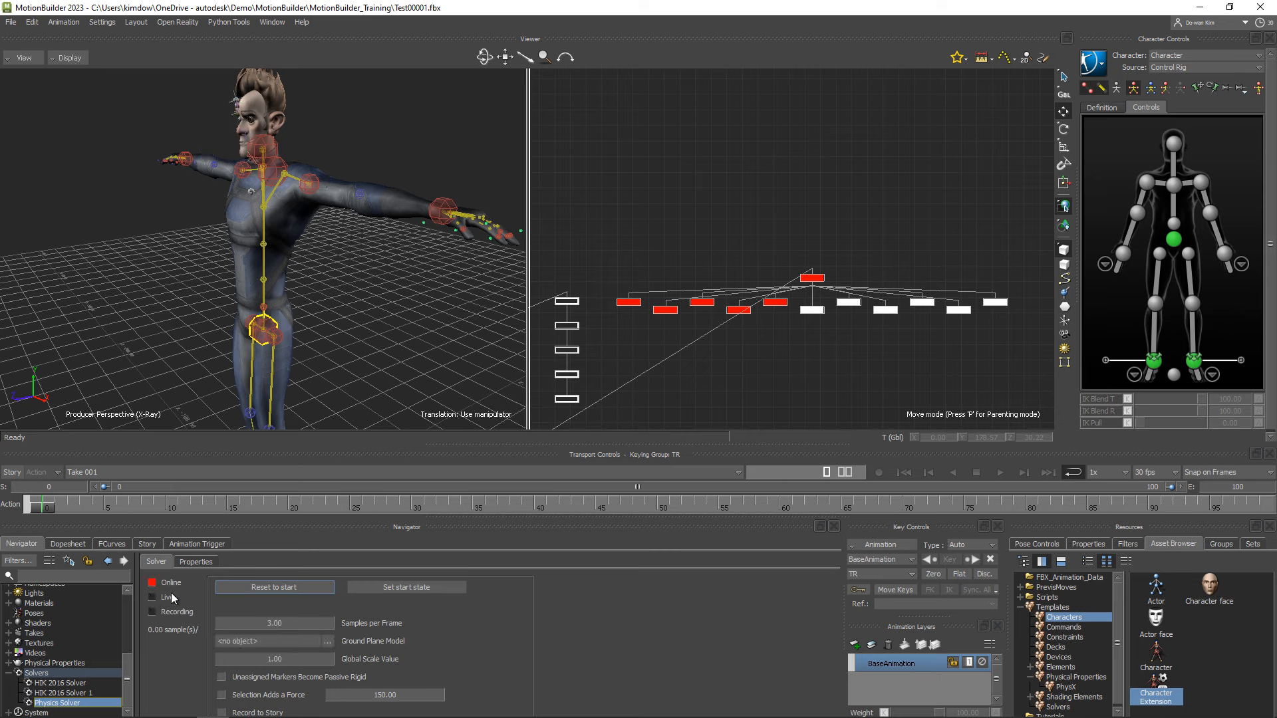
left_click(278, 588)
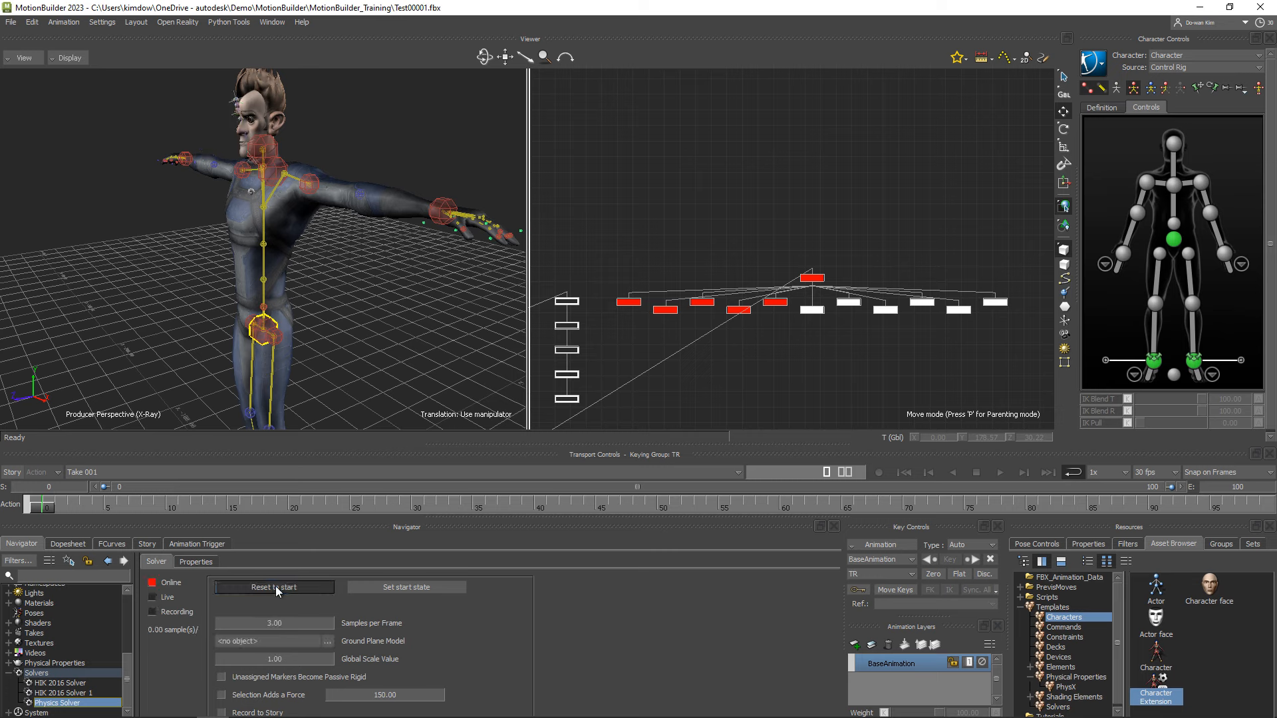
Run the Physics Solver live once more, then stop it and take it offline without resetting
left_click(153, 582)
left_click(153, 597)
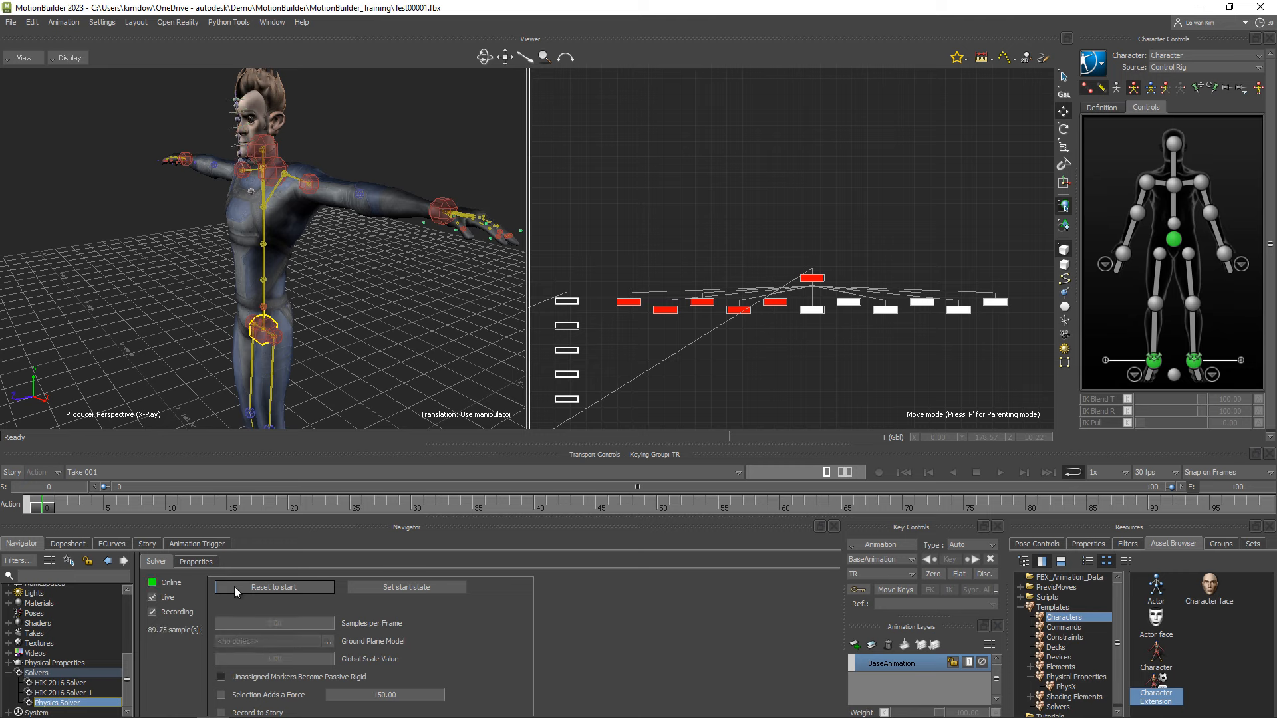
left_click(152, 597)
left_click(152, 584)
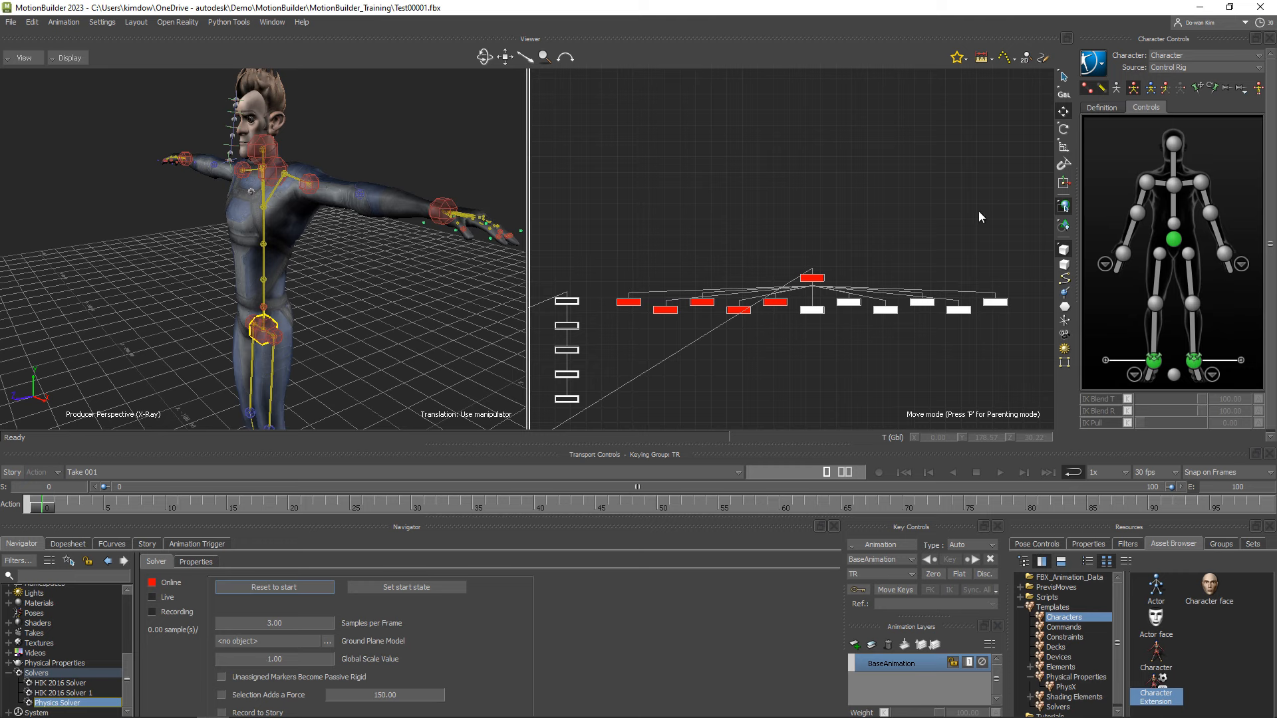
Return the character and its extension to the Stance Pose and select the hips effector
left_click(1258, 89)
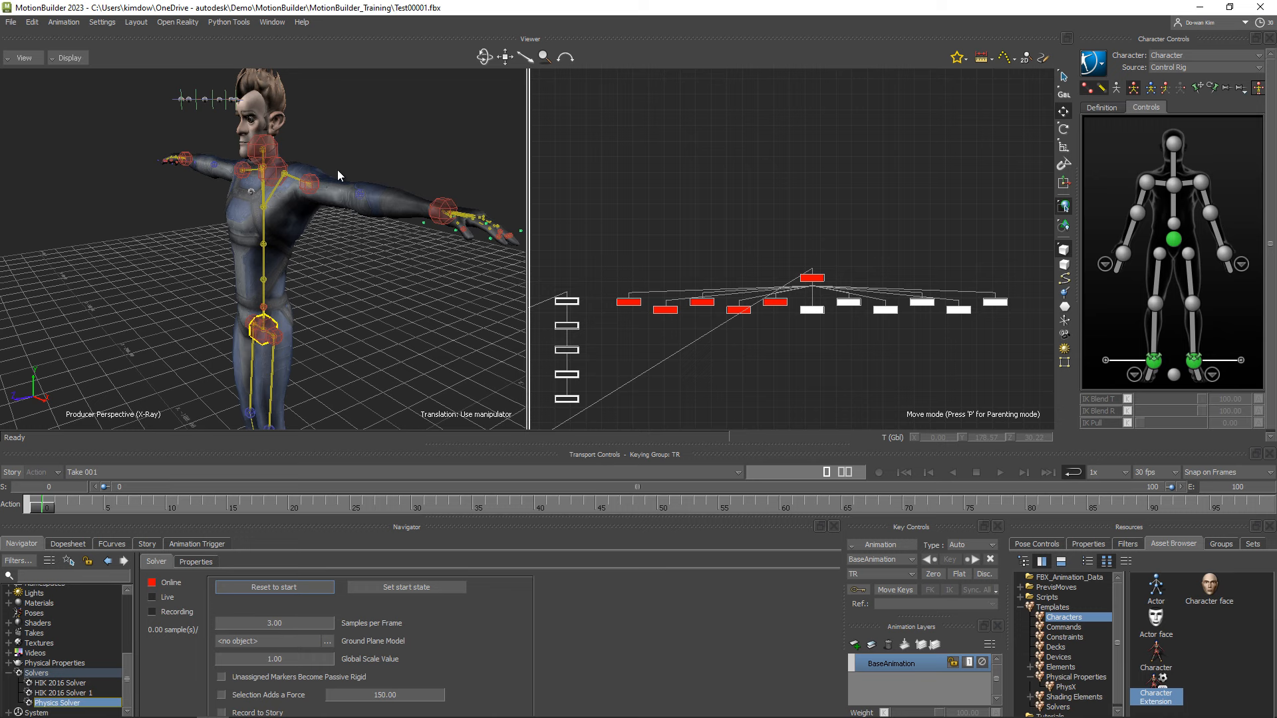
left_click(1174, 239)
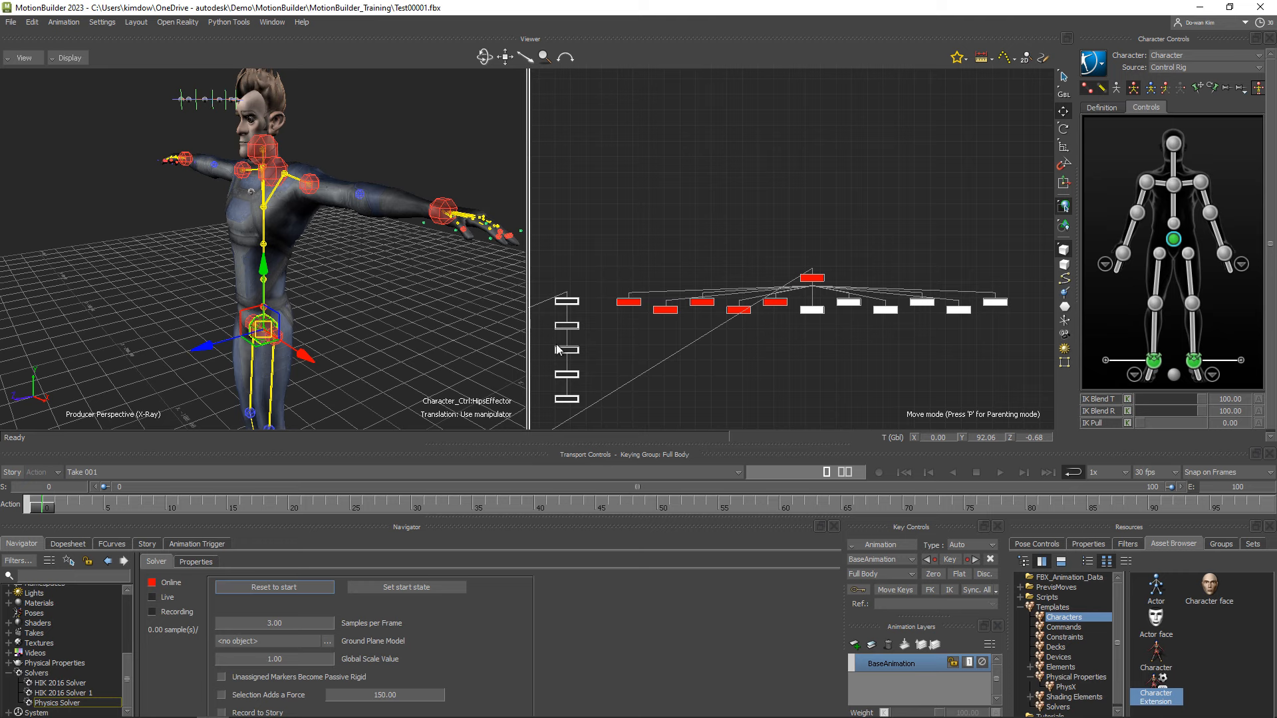
Merge the Walk clip from the FBX_Animation_Data assets into the scene, using its Walk take
left_click(1095, 578)
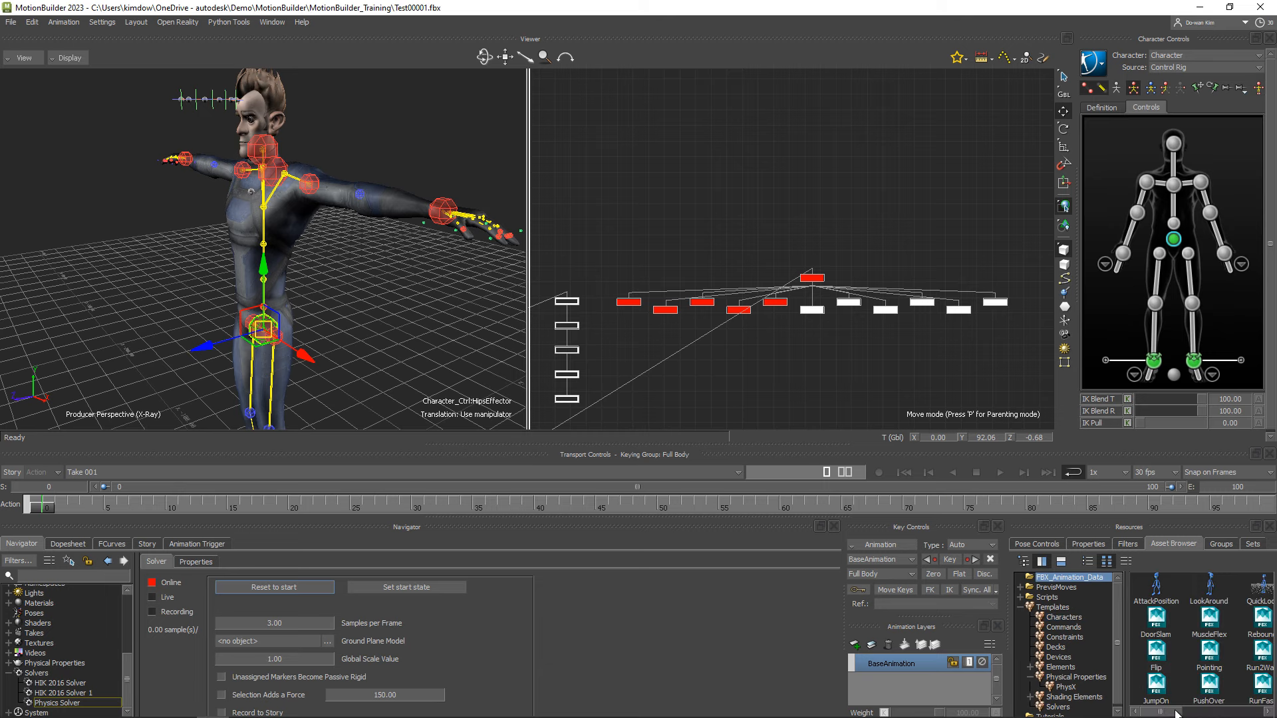
left_click_drag(1175, 712, 1245, 712)
left_click_drag(1236, 582, 384, 100)
mouse_move(416, 109)
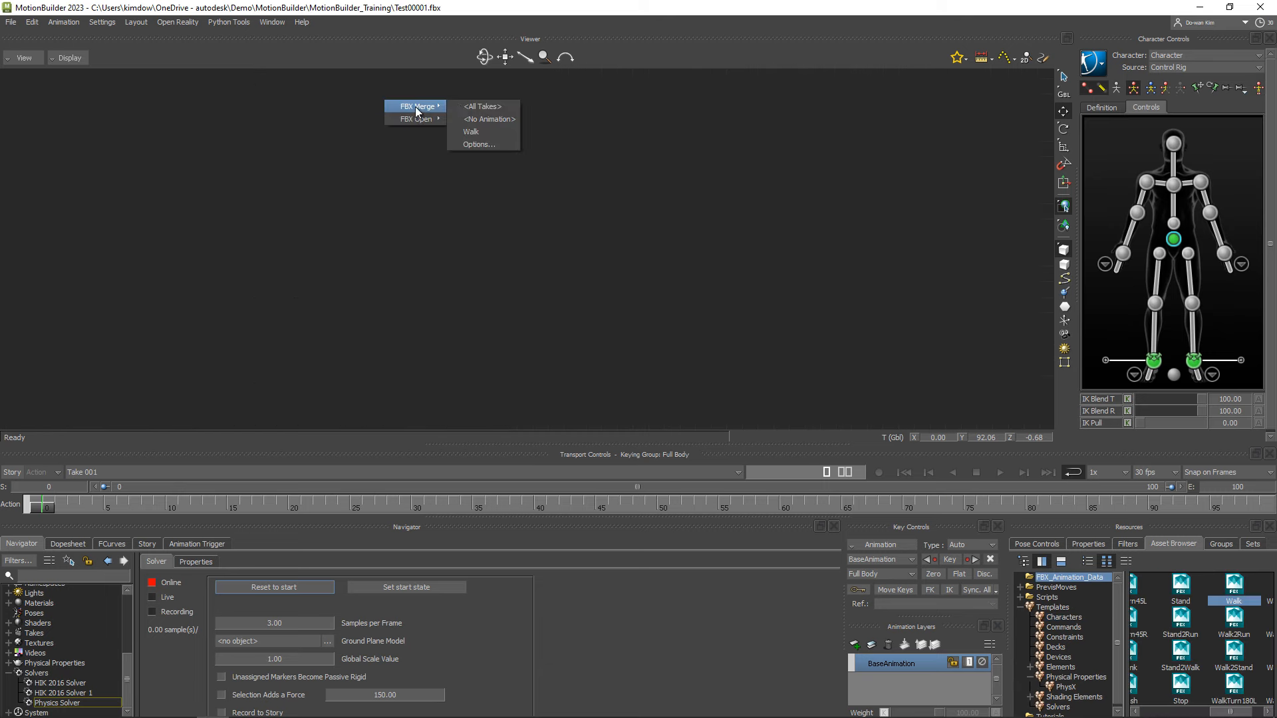
left_click(496, 128)
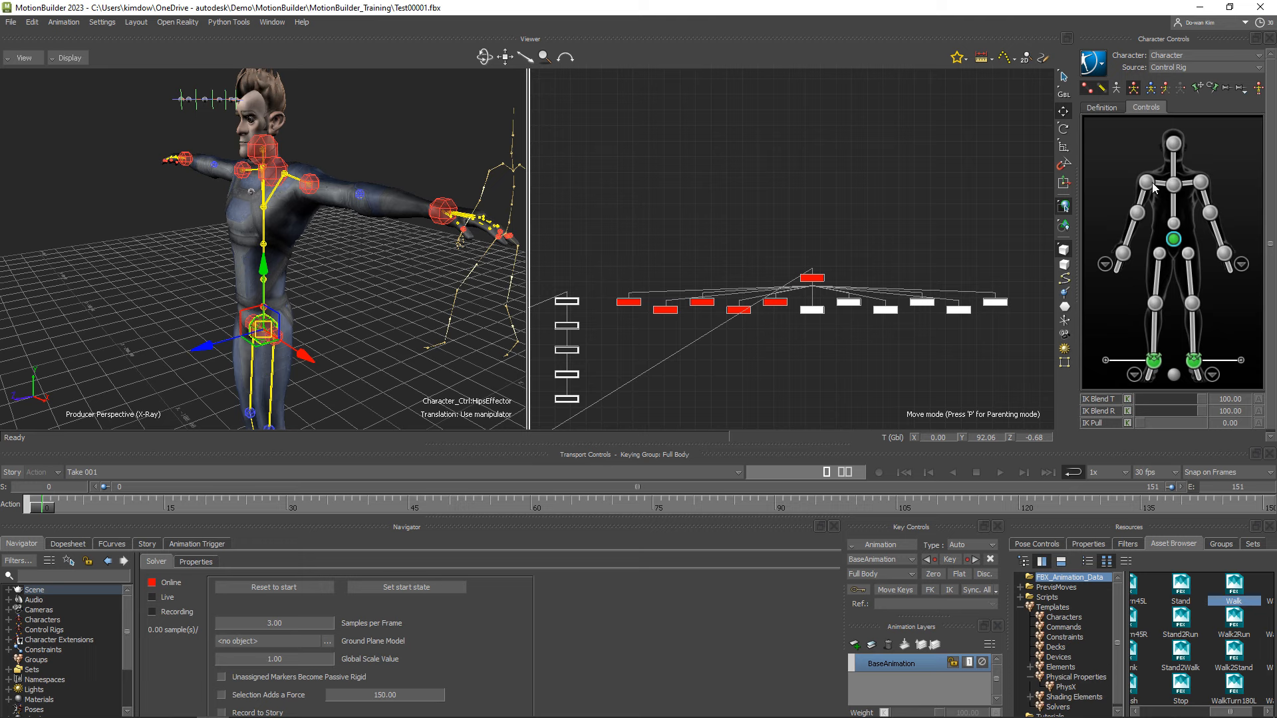
Set the character's source to Walk and bake the motion to its control rig
left_click(1181, 68)
left_click(1179, 109)
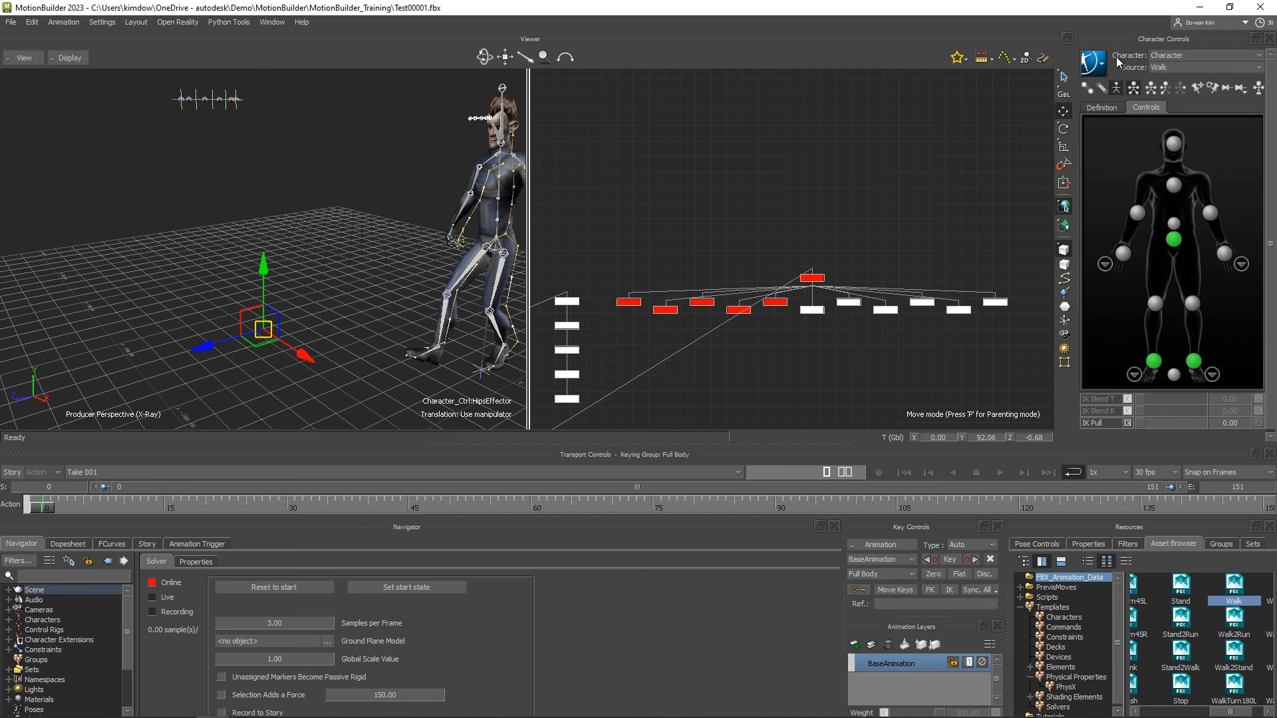
left_click(1095, 63)
mouse_move(1131, 137)
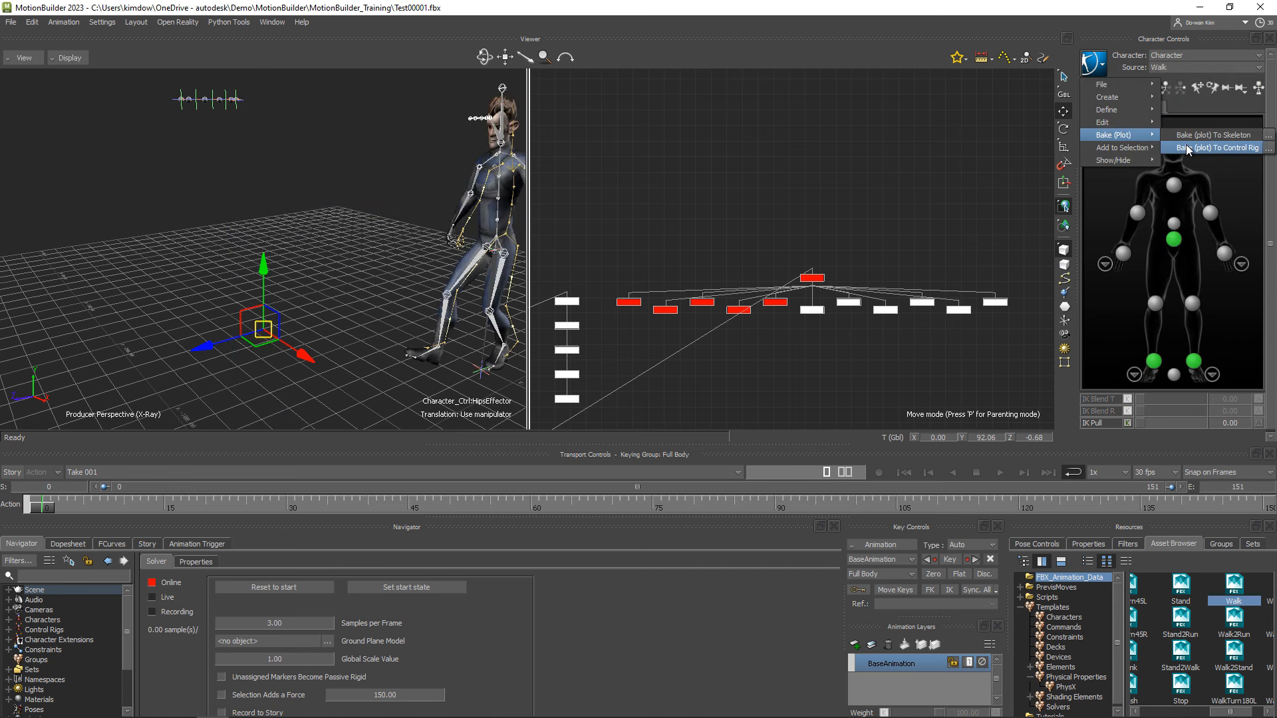
left_click(1187, 148)
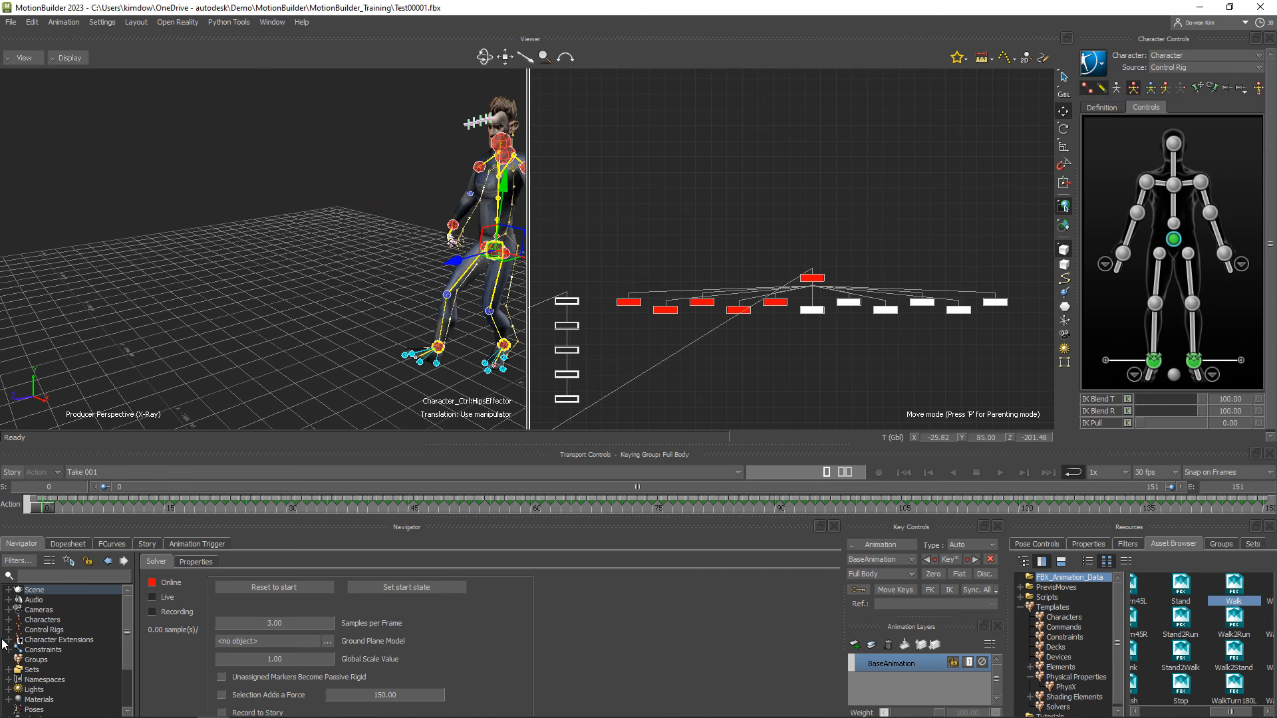
Delete the whole Walk:Reference skeleton branch from the scene, including the Walk constraint and its related objects
left_click(8, 590)
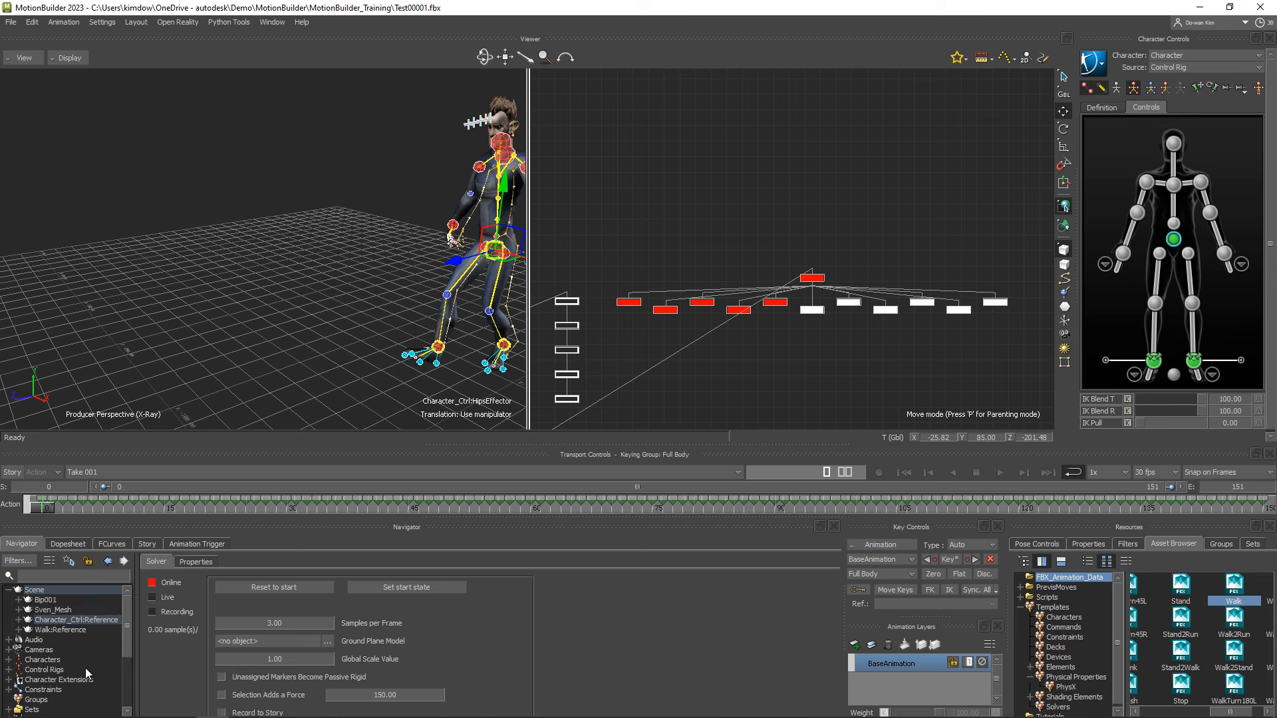
left_click(67, 629)
right_click(66, 629)
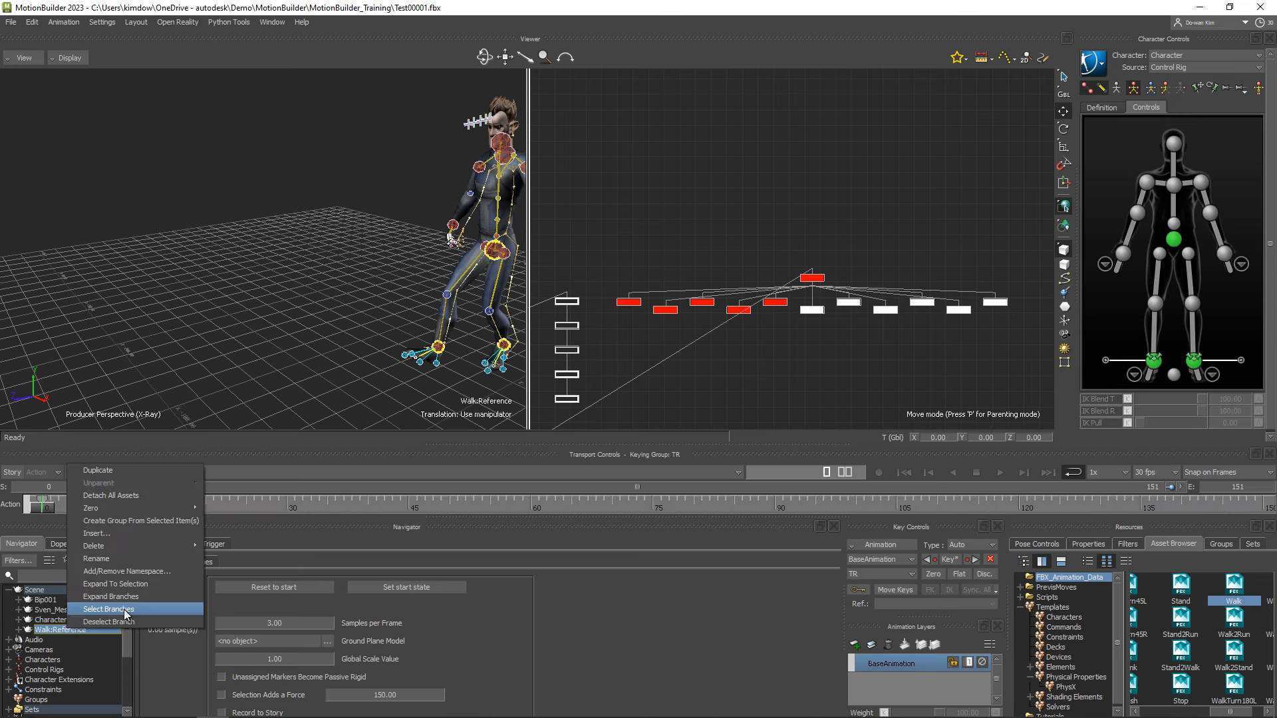
left_click(125, 609)
right_click(98, 629)
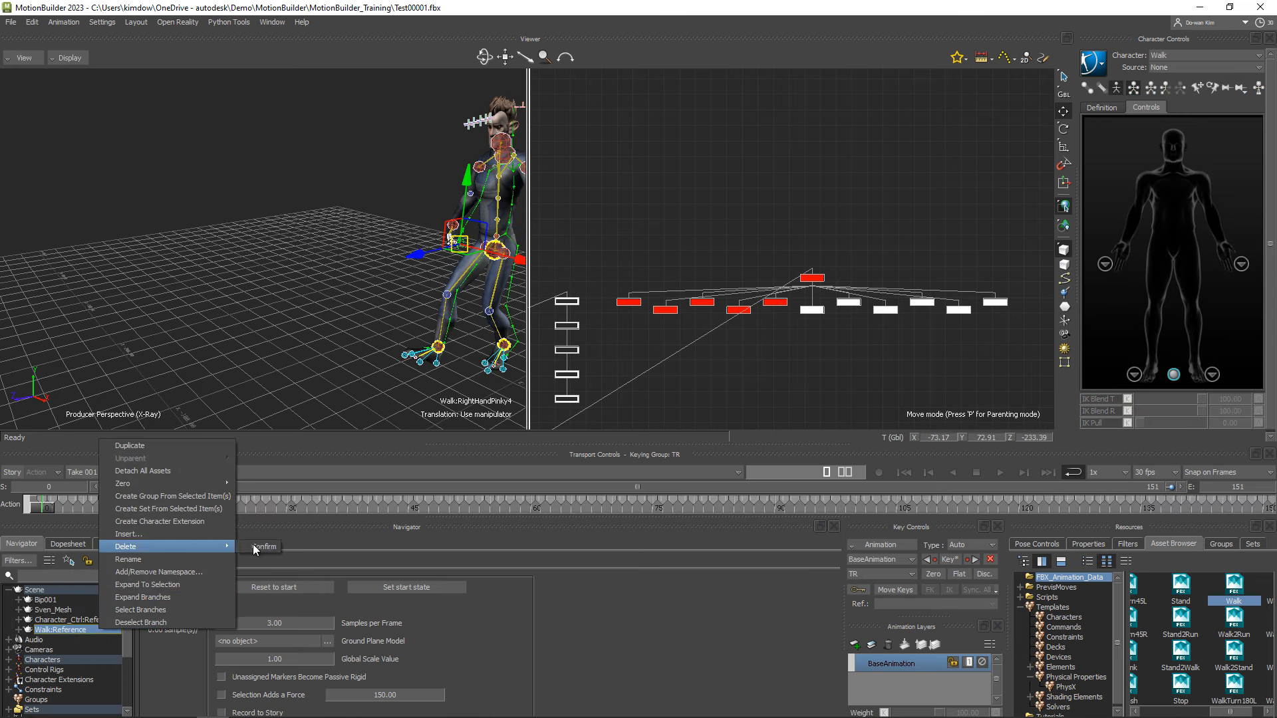
left_click(264, 547)
left_click(698, 403)
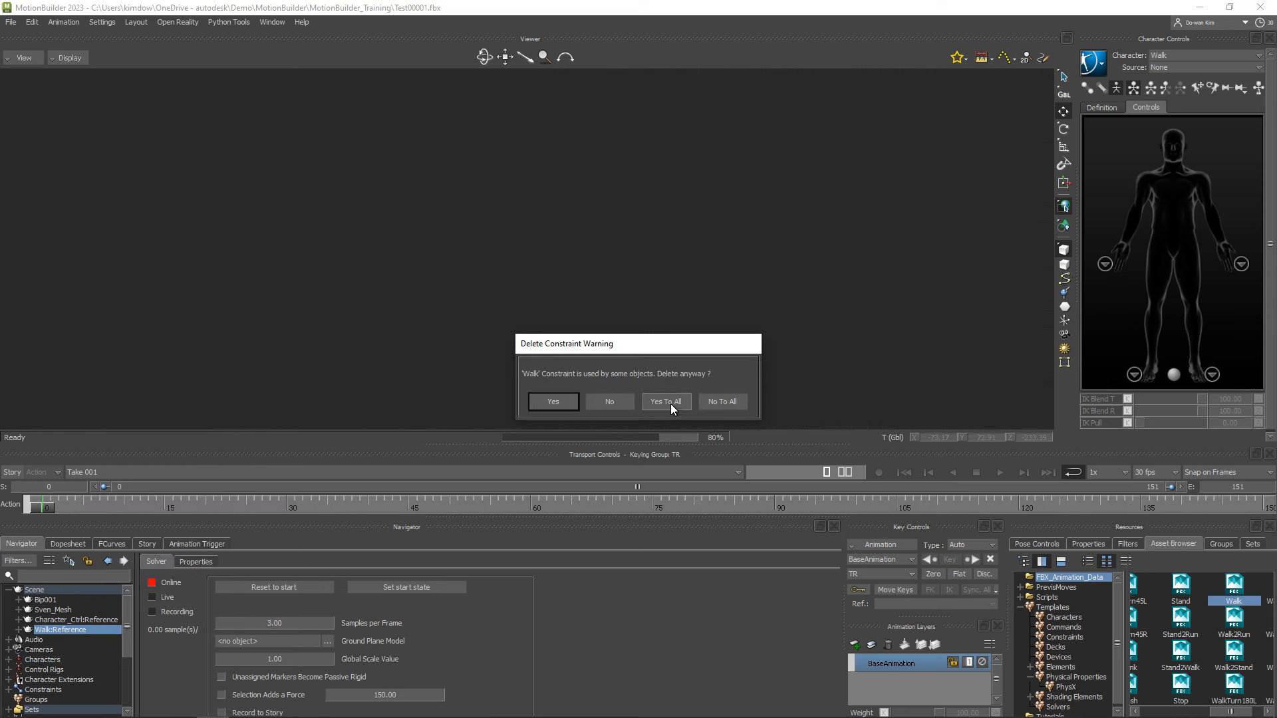
left_click(671, 404)
left_click(681, 407)
left_click(662, 401)
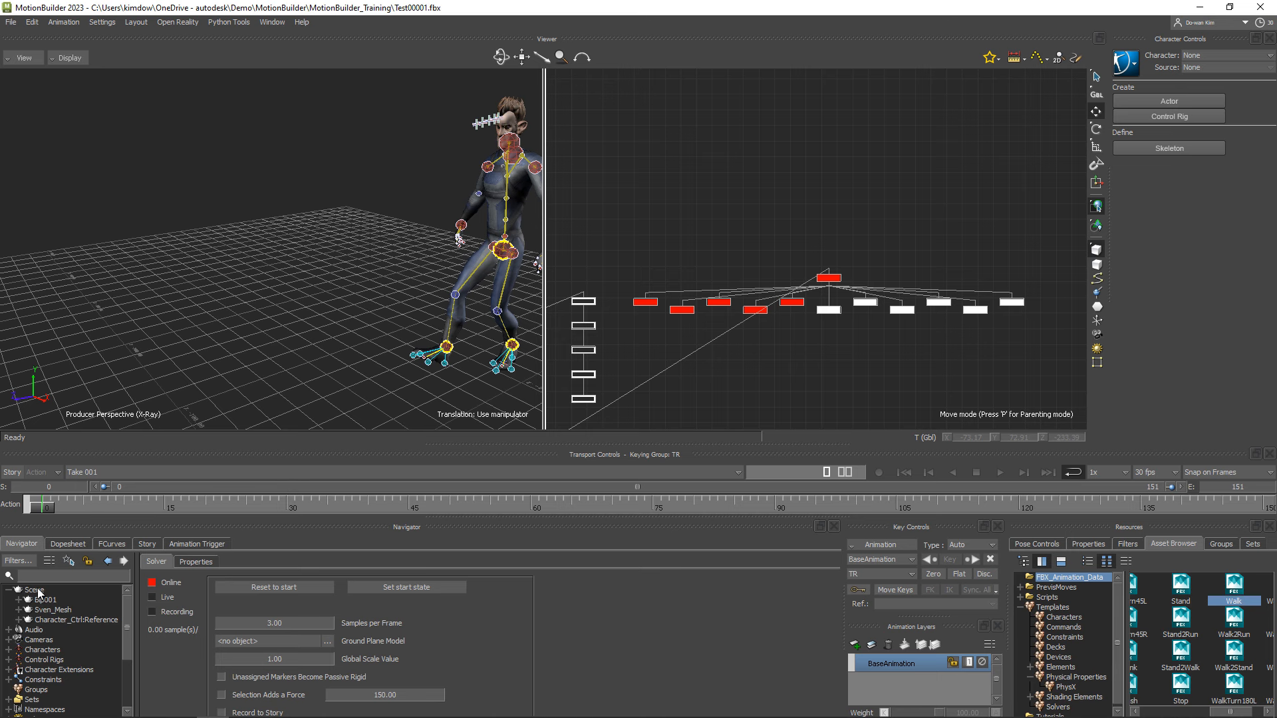
Enable Lock X and Lock Z in the In Place settings of the remaining character
left_click(8, 650)
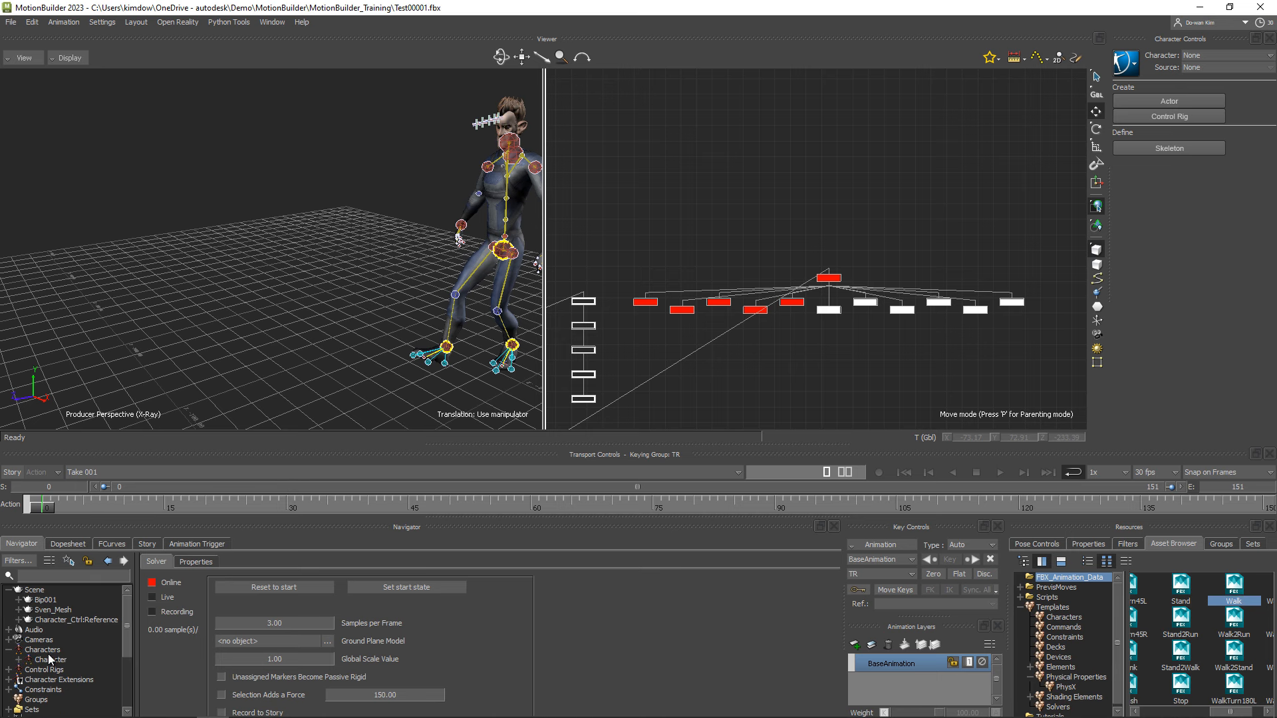
left_click(50, 660)
scroll(309, 665, "down", 5)
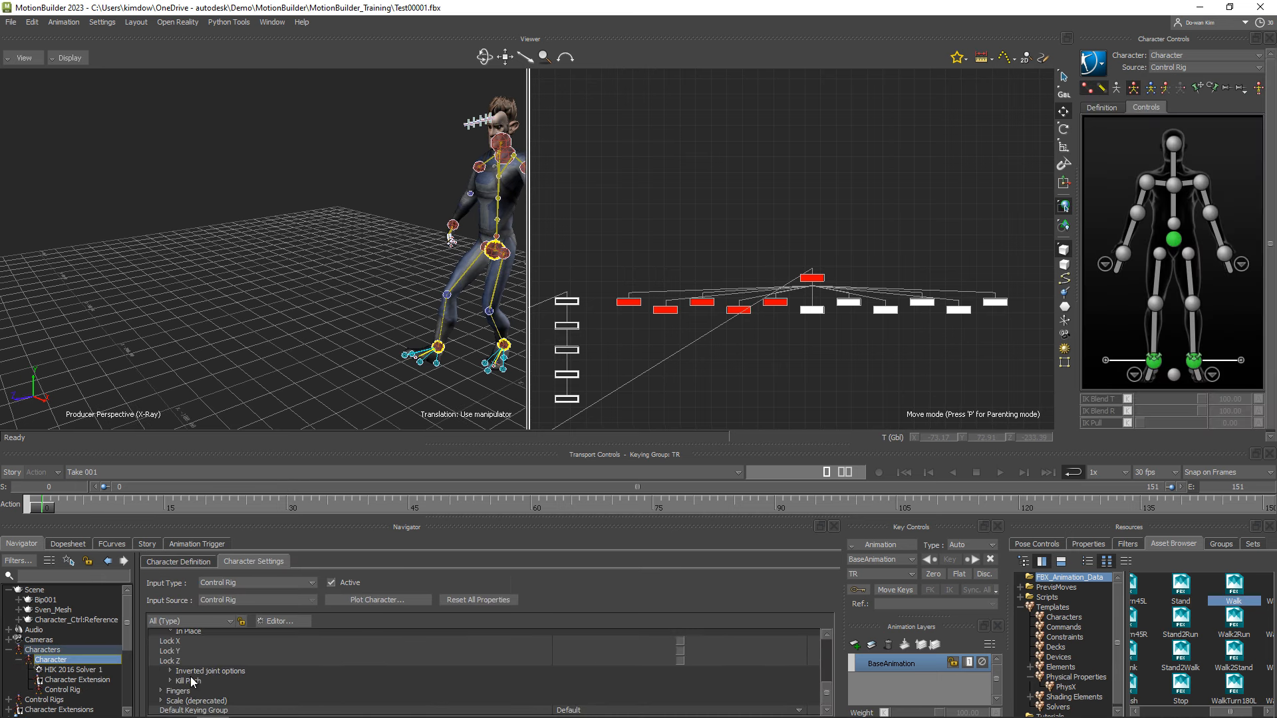
left_click(680, 642)
left_click(680, 661)
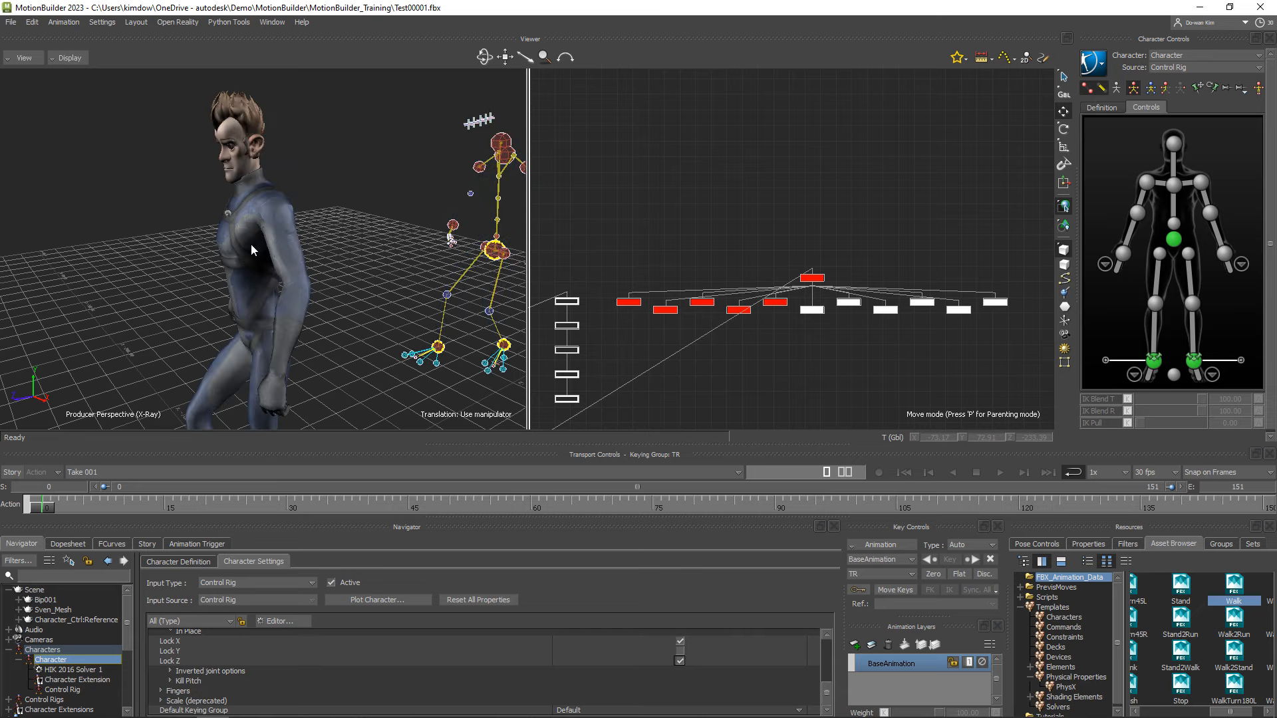
Show the skeleton, bake the in-place walk to it and back to the control rig, and play the result before rewinding
left_click(1116, 90)
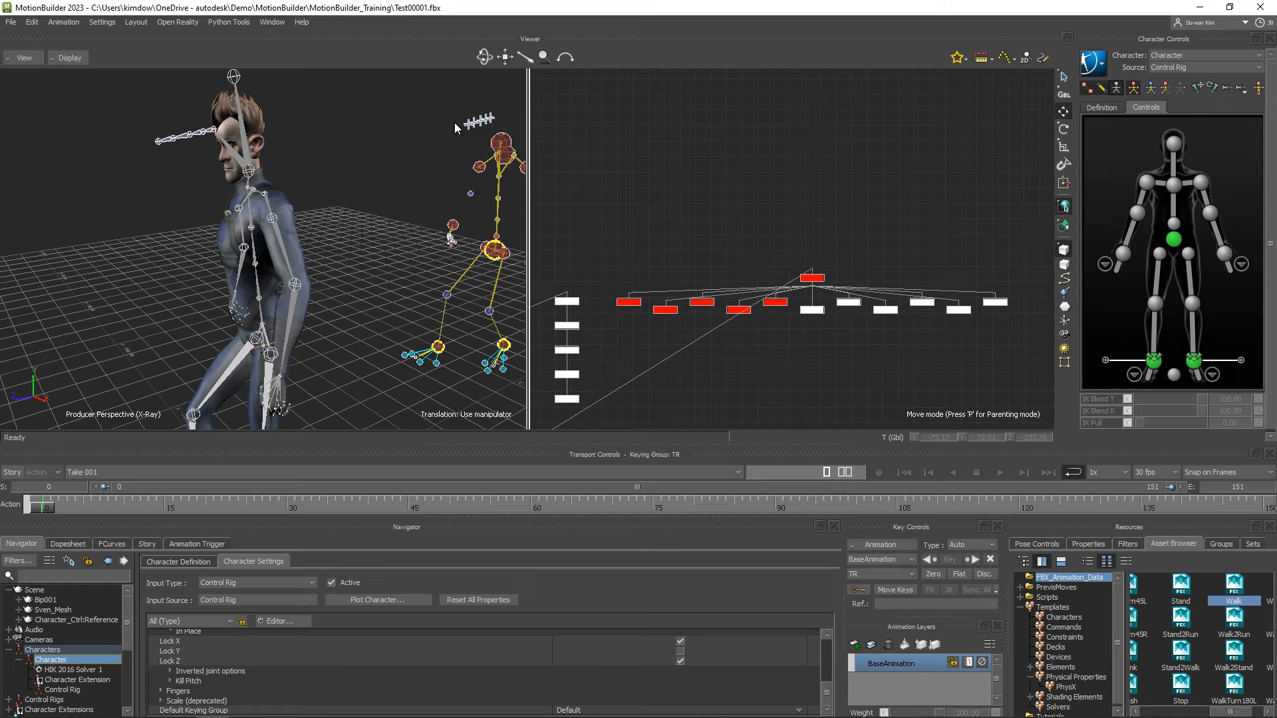
left_click(1094, 65)
mouse_move(1124, 123)
mouse_move(1175, 133)
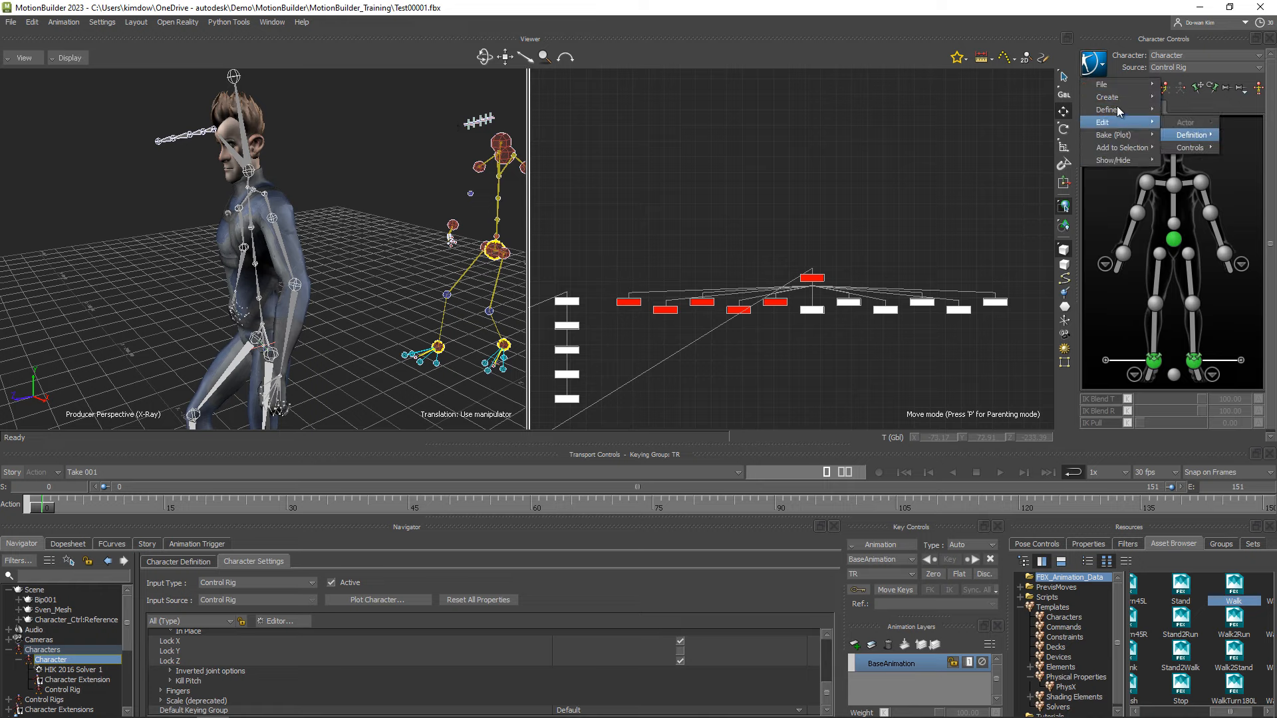
left_click(1177, 133)
left_click(1094, 65)
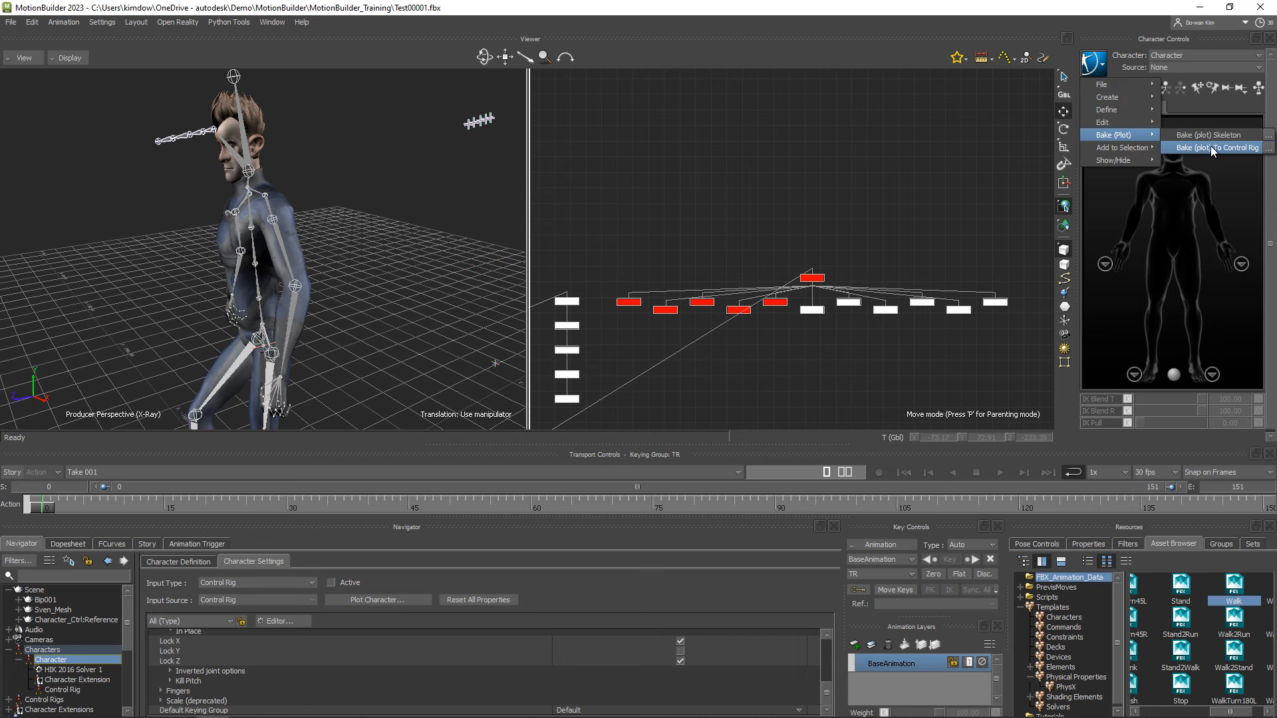
left_click(1210, 147)
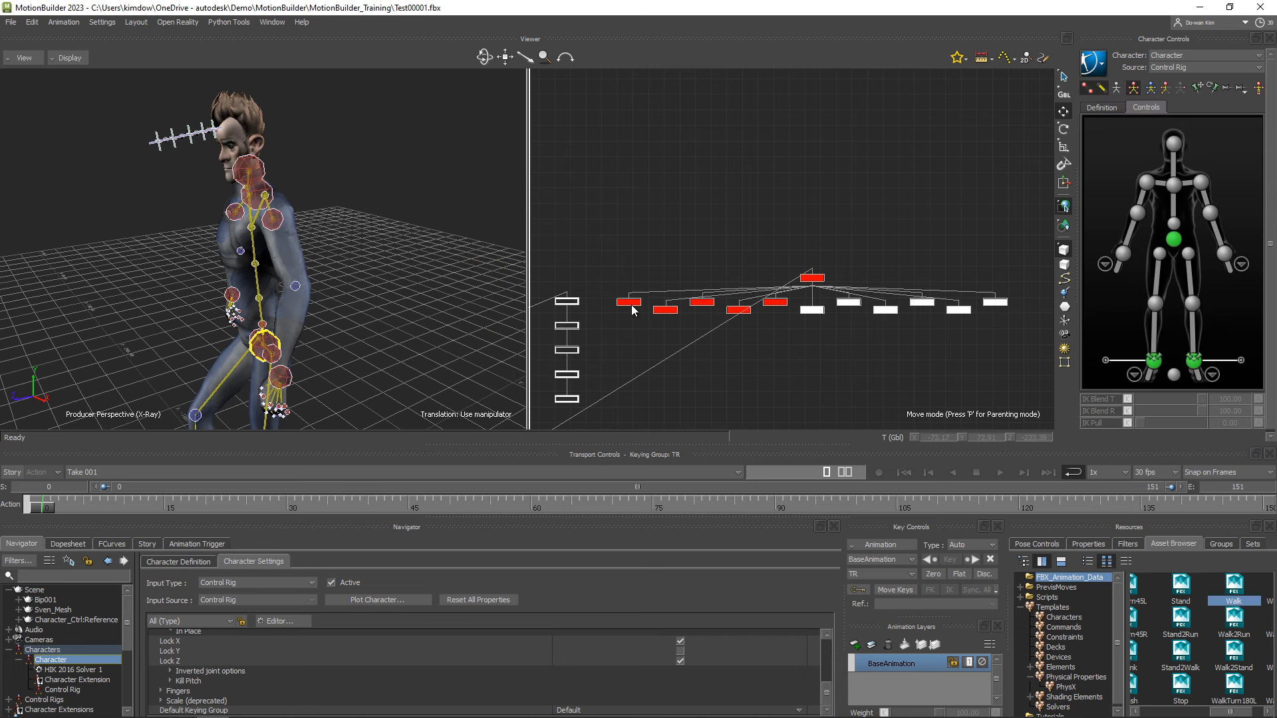
left_click(997, 473)
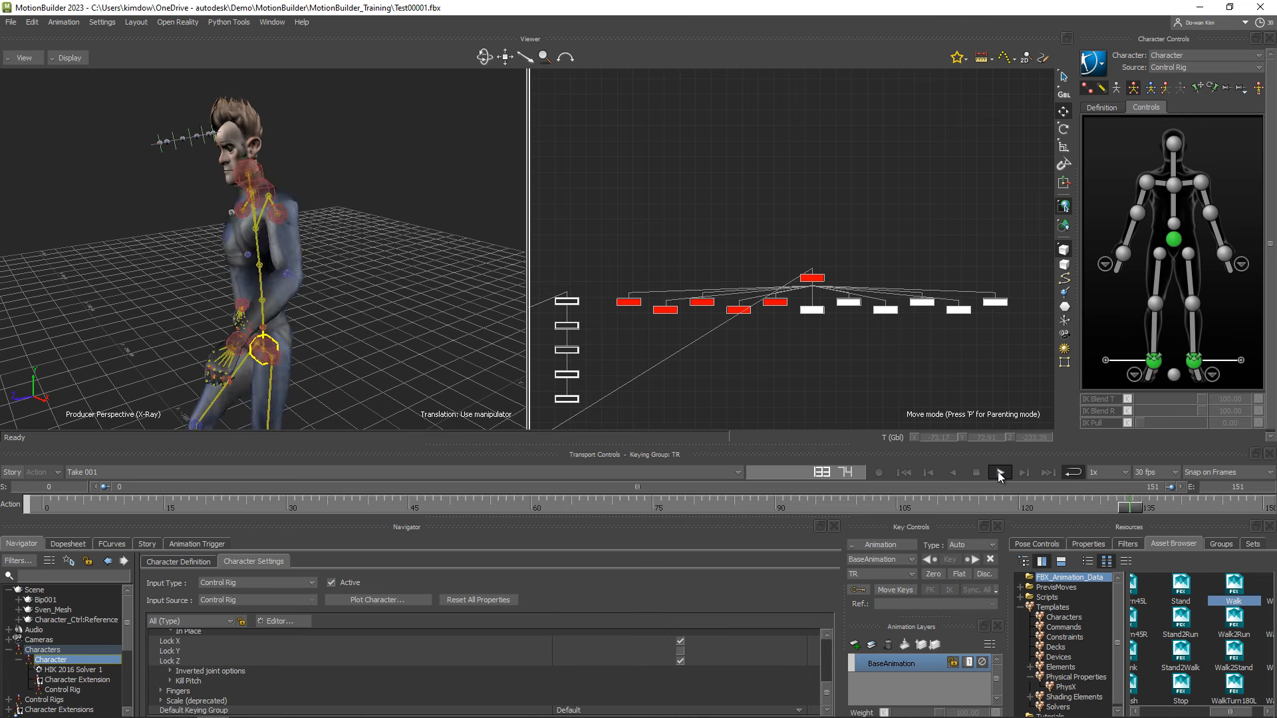
left_click(904, 472)
Run the Physics Solver online and live with recording on the baked character, reset it to start and take it offline
scroll(93, 648, "down", 5)
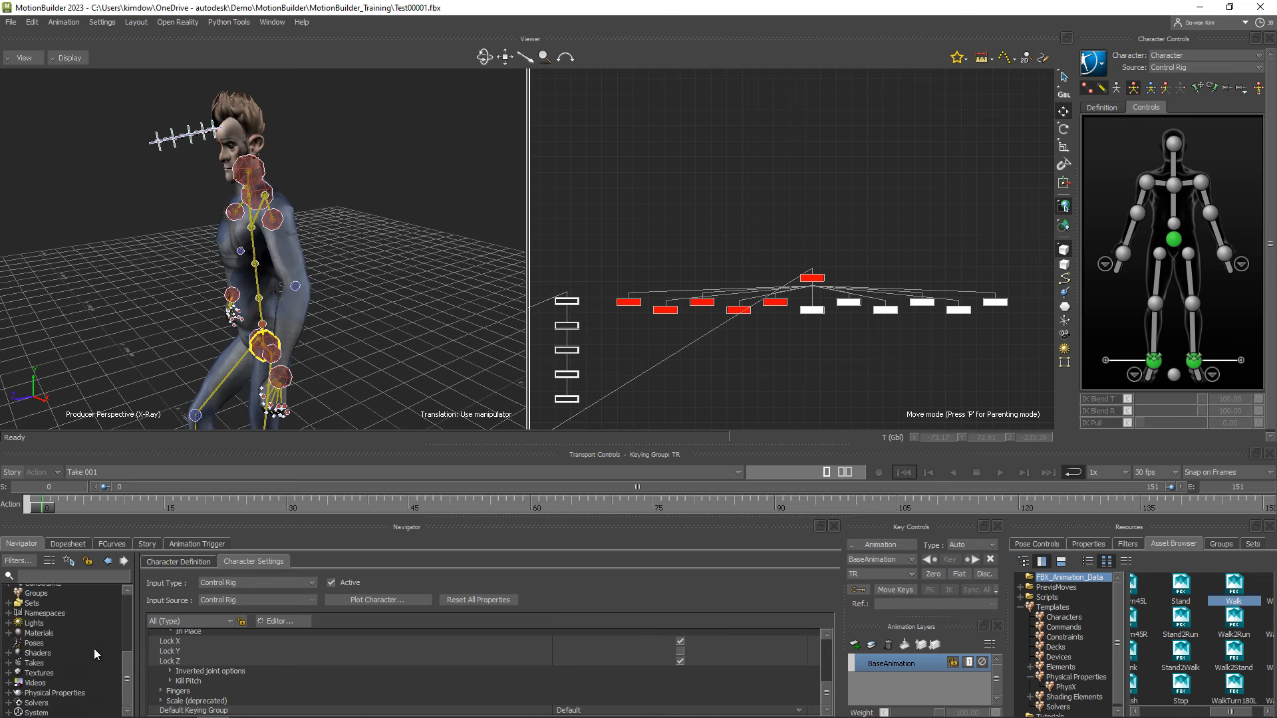
left_click(9, 703)
scroll(79, 653, "down", 1)
left_click(68, 703)
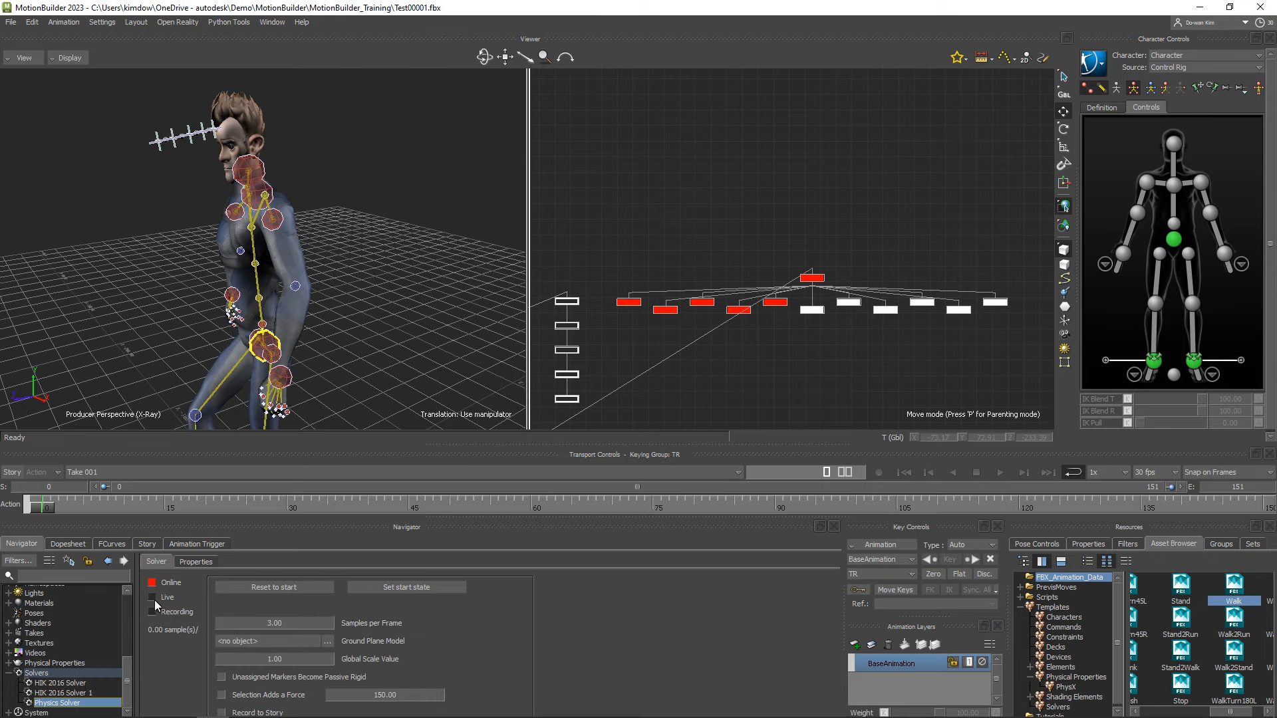
left_click(152, 583)
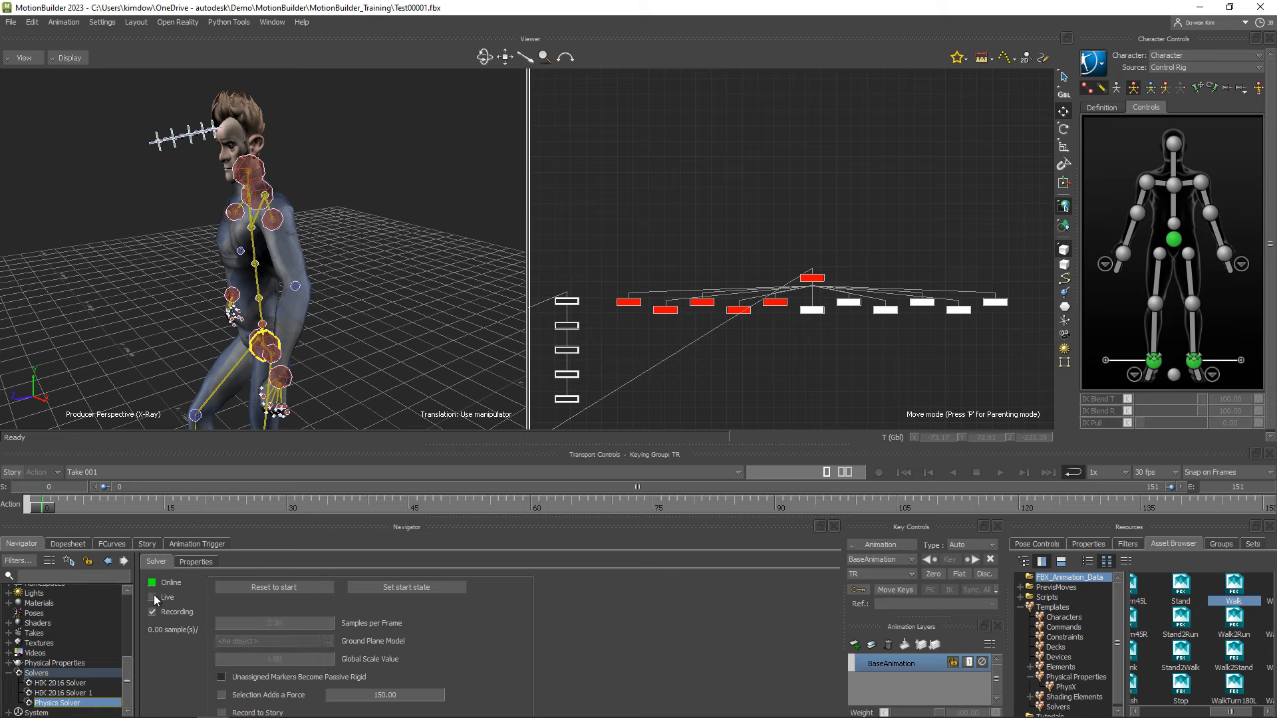
left_click(152, 597)
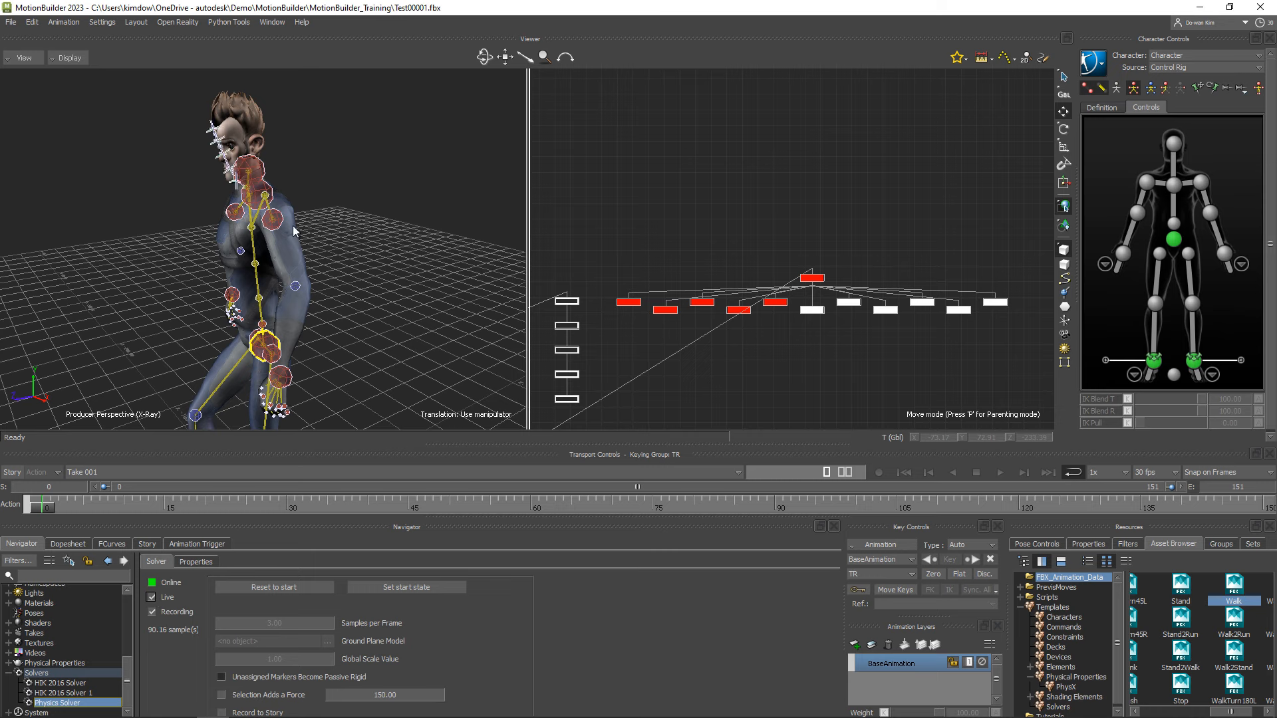
left_click(254, 588)
left_click(153, 583)
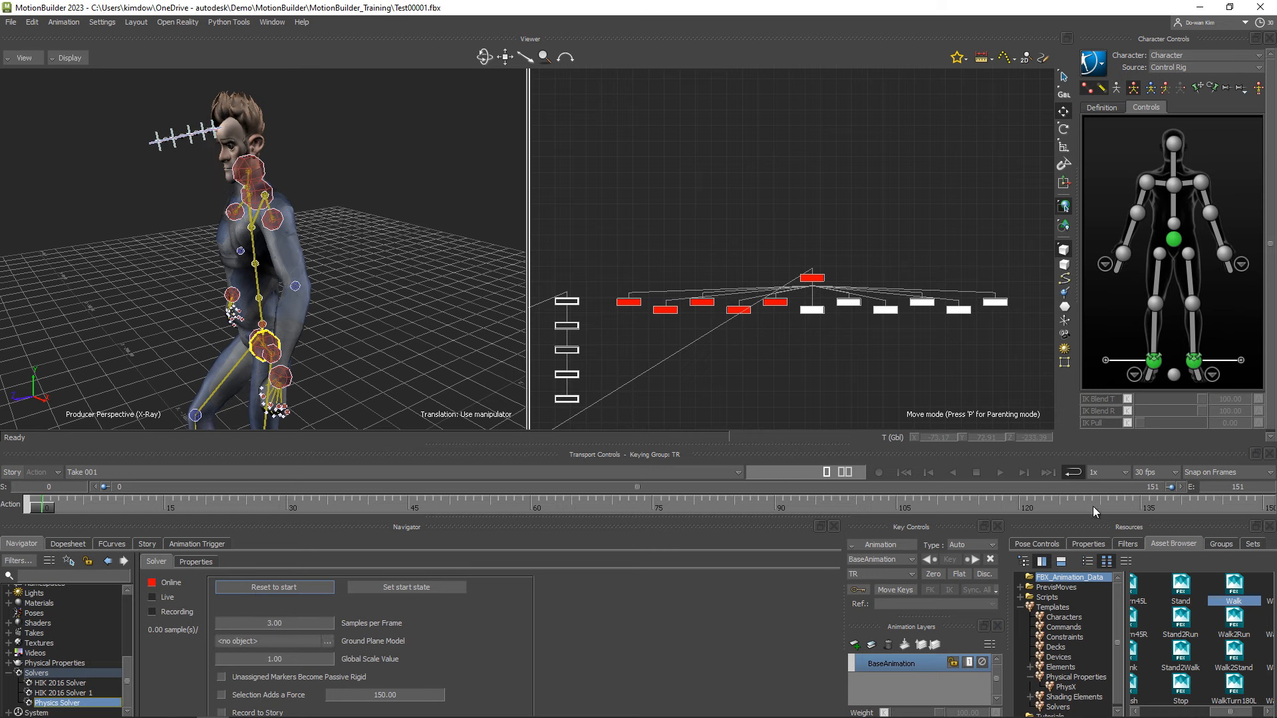
Add a Ragdoll from the Physical Properties templates to the character and set its activation to Passive
left_click(1063, 678)
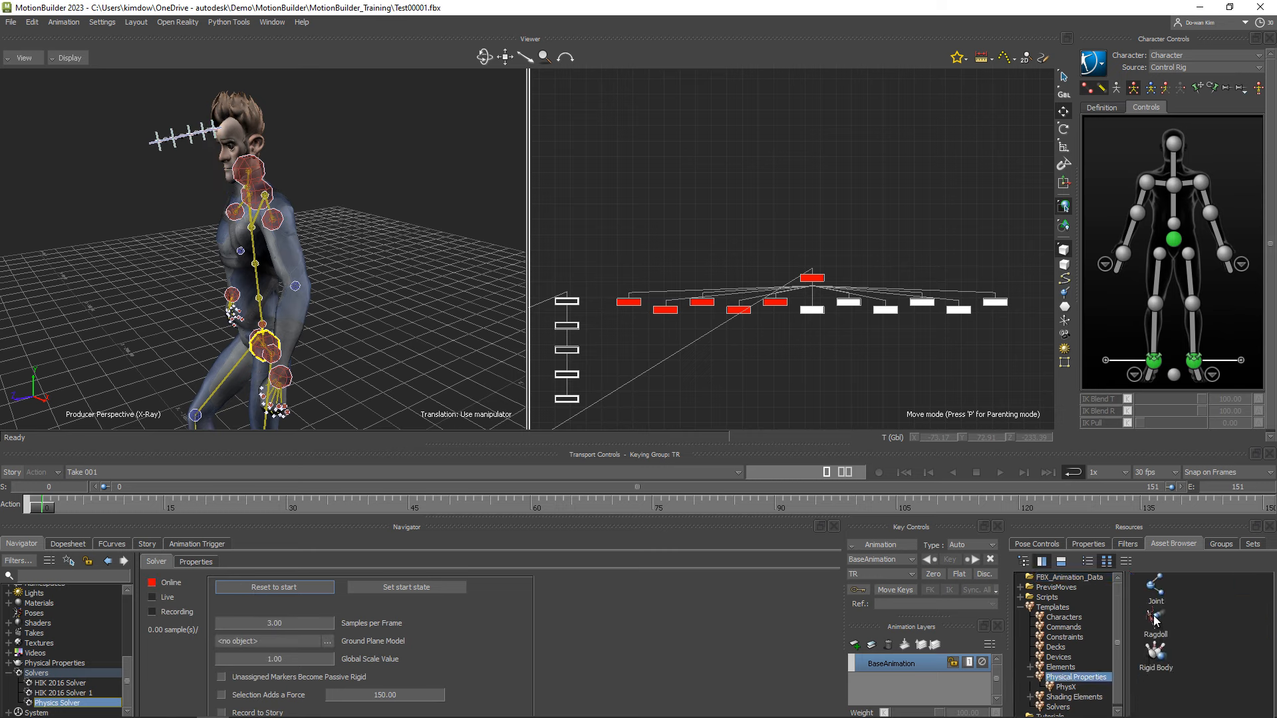
left_click_drag(1156, 621, 268, 186)
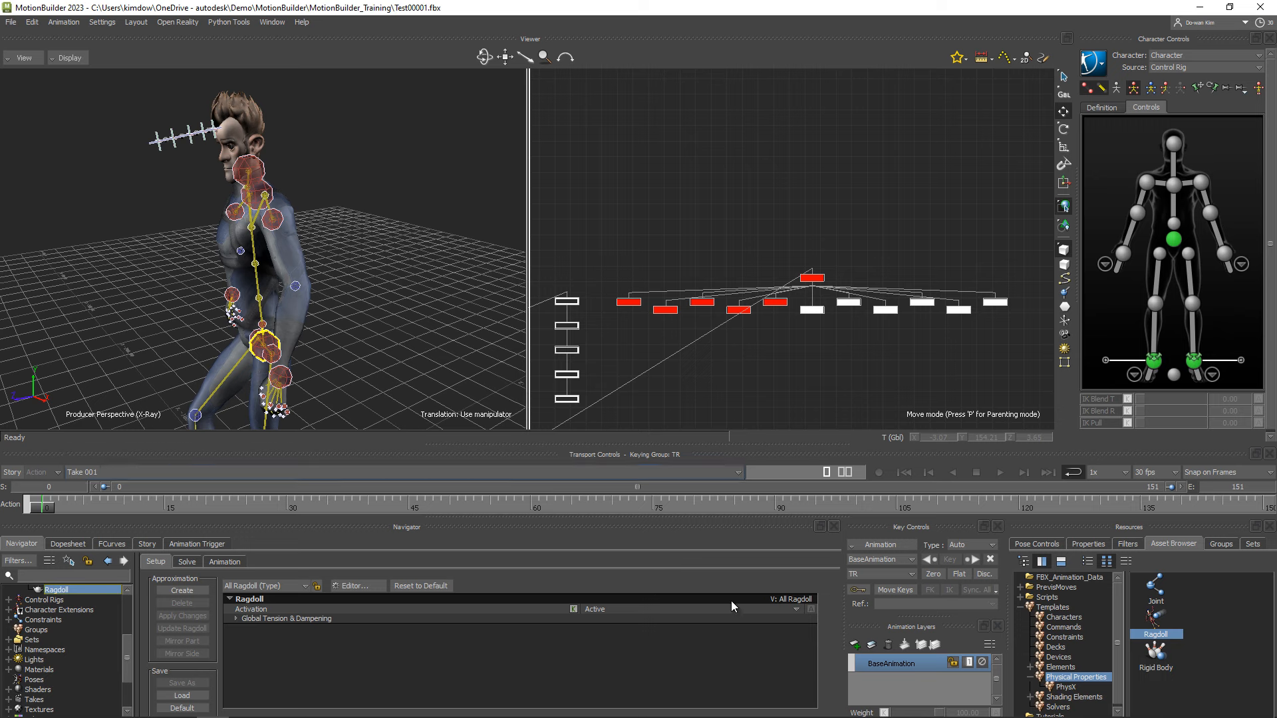
left_click(656, 608)
left_click(605, 639)
Create the ragdoll's approximation and slightly reposition its head shape away from the extension nodes
left_click(181, 590)
left_click(253, 159)
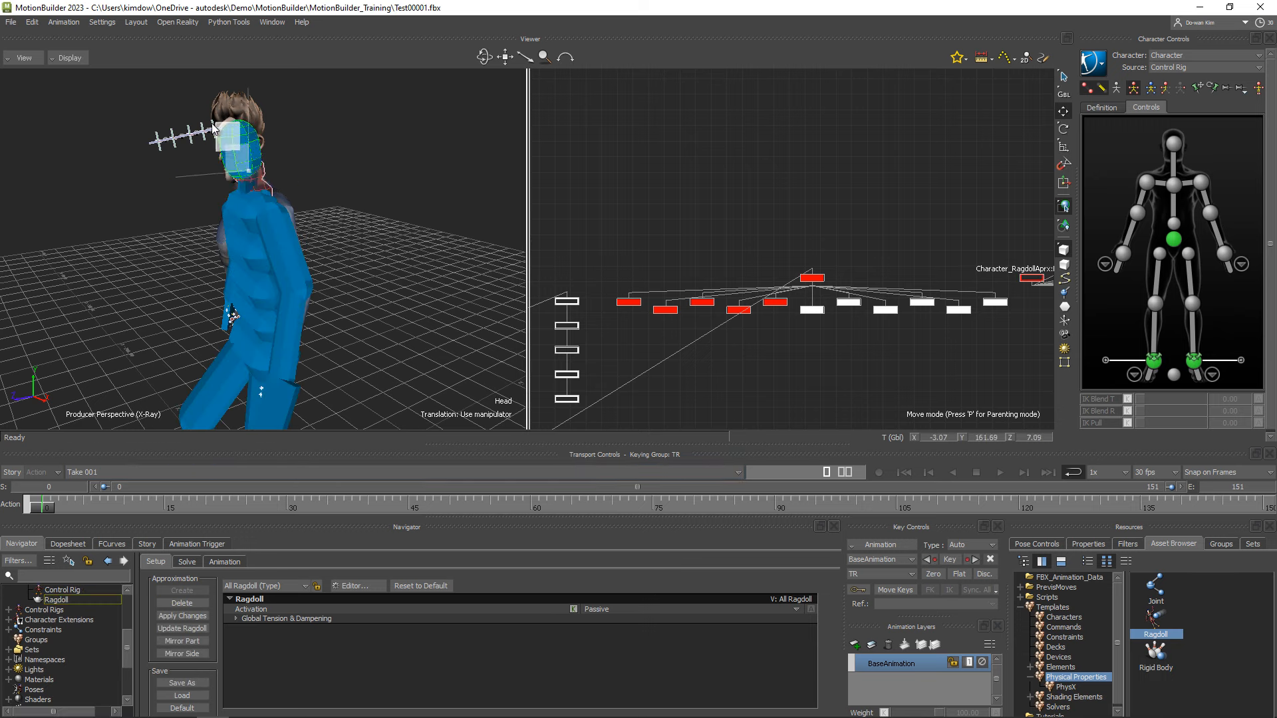
left_click_drag(214, 135, 218, 139)
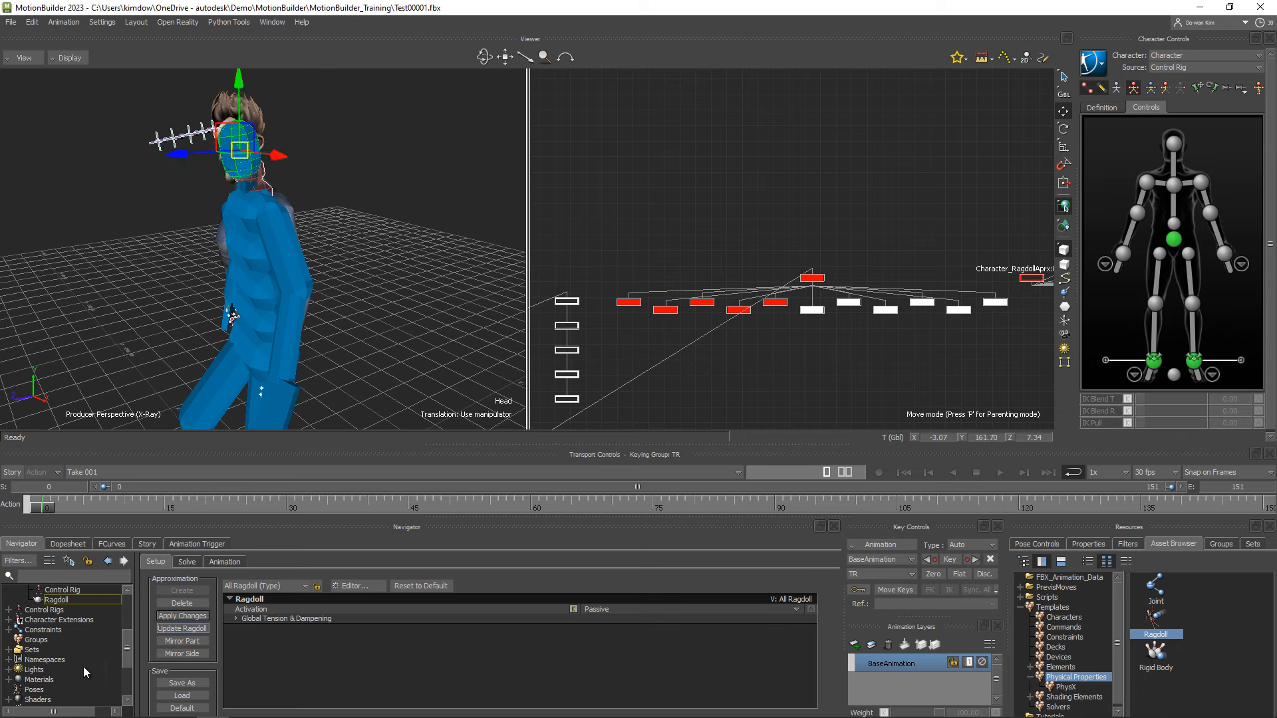
Bring the Physics Solver online and run it live with recording against the passive ragdoll
scroll(80, 665, "down", 3)
left_click(52, 692)
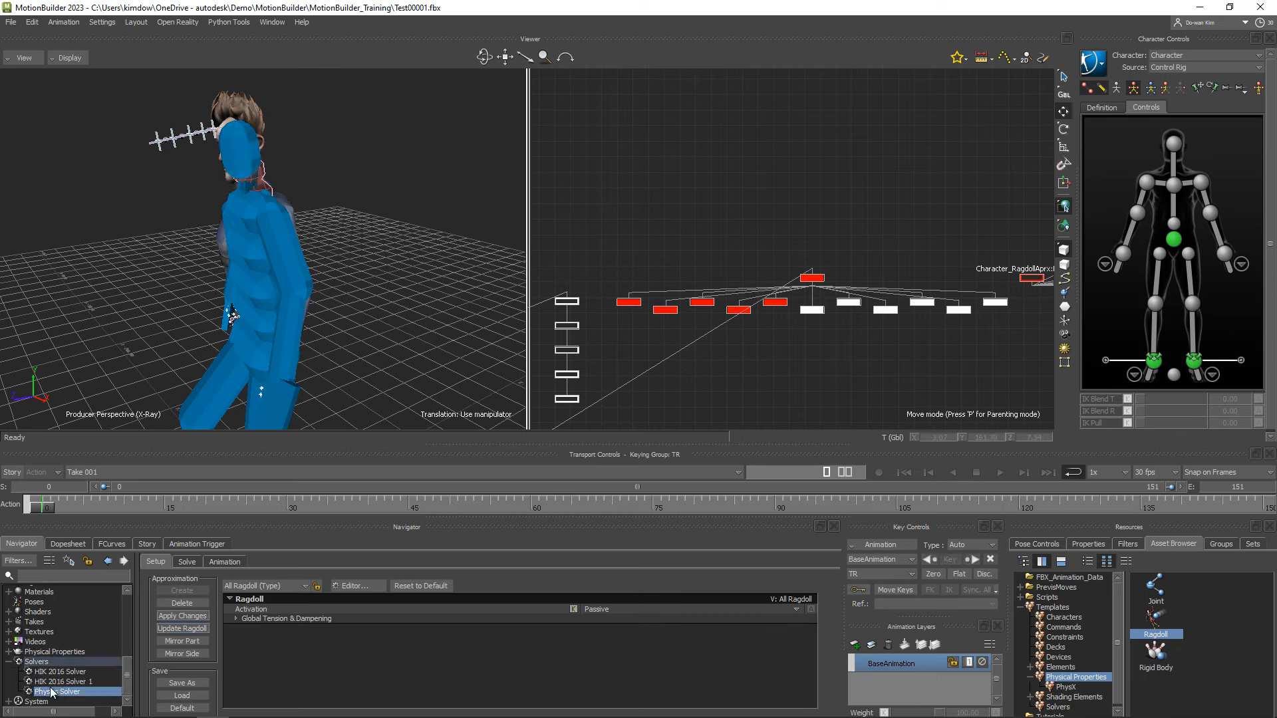
left_click(153, 582)
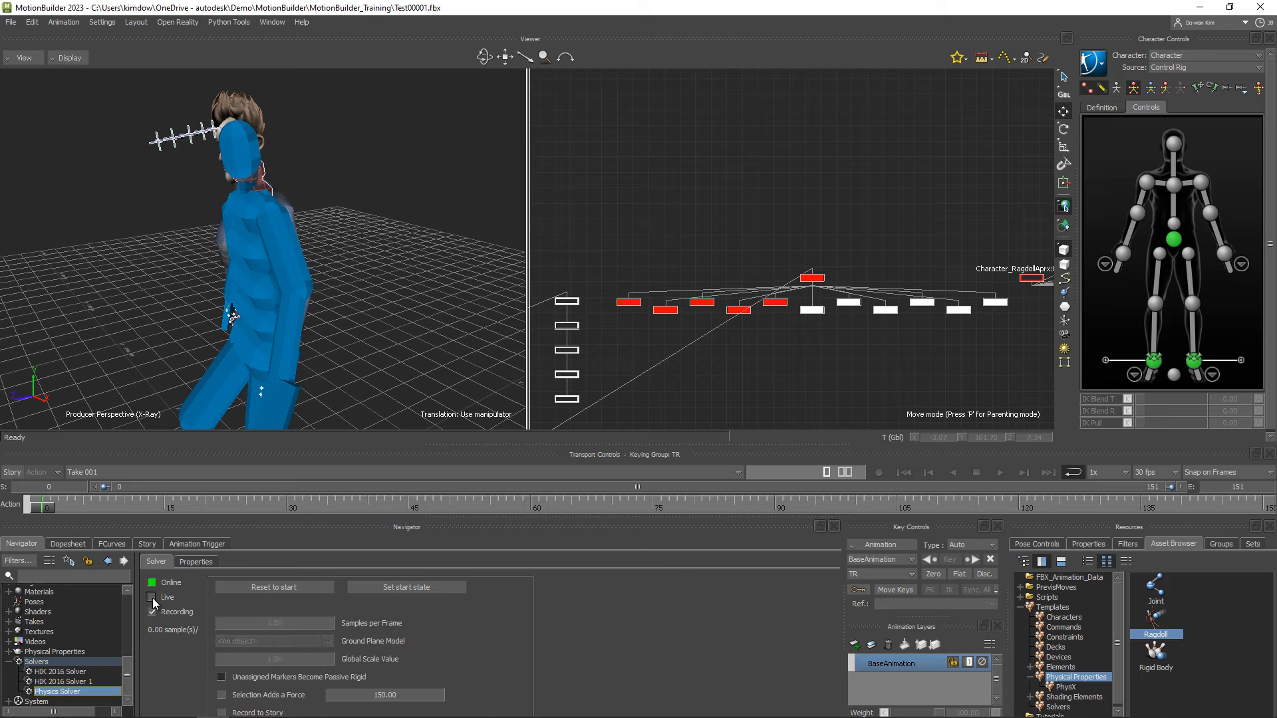
left_click(153, 597)
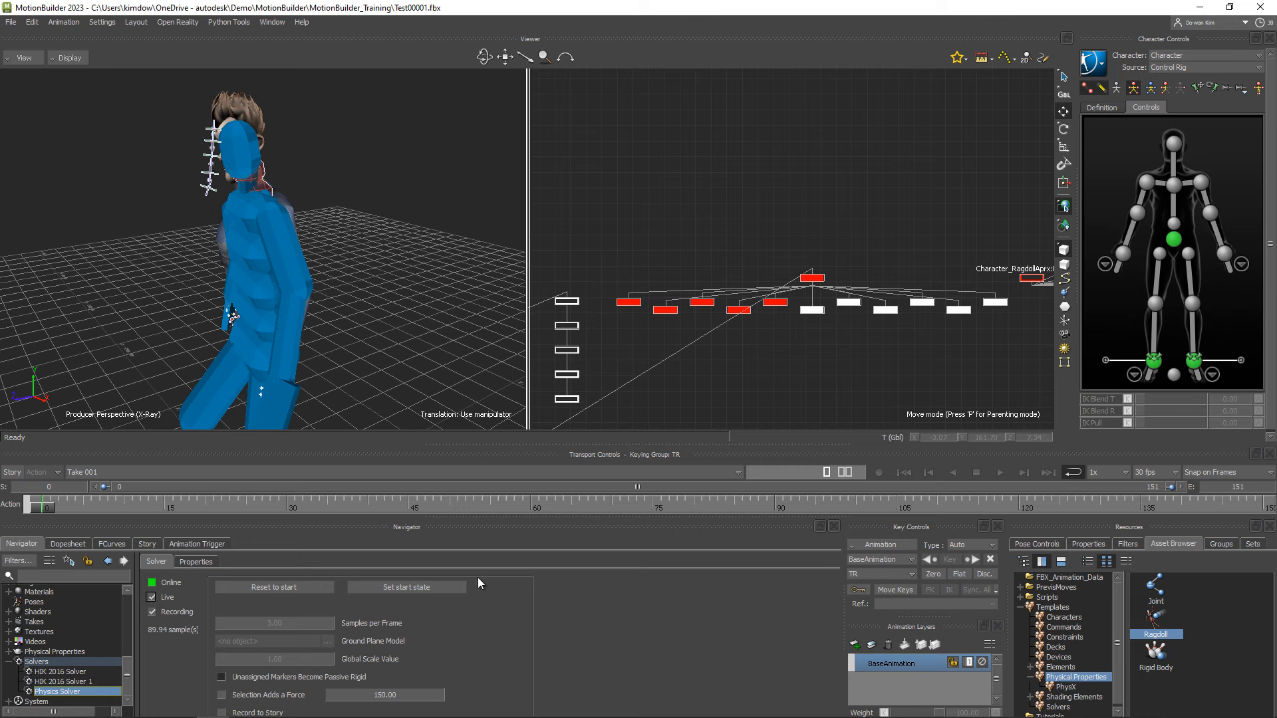
Set the settled pose of the hanging nodes as the solver's start state and reset the simulation to it
left_click(419, 588)
left_click(411, 588)
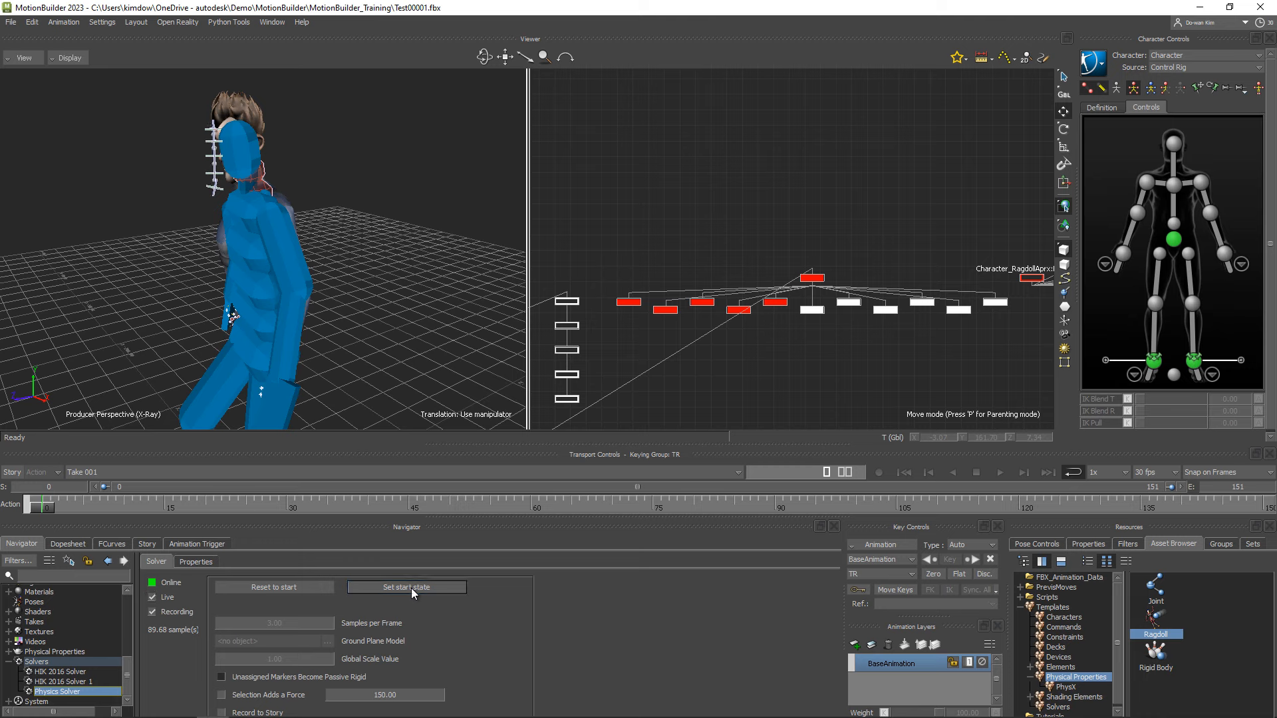
left_click(317, 590)
Play the walk with the live simulation, stop and rewind it, set the solver's start state again and reset to start
left_click(1000, 473)
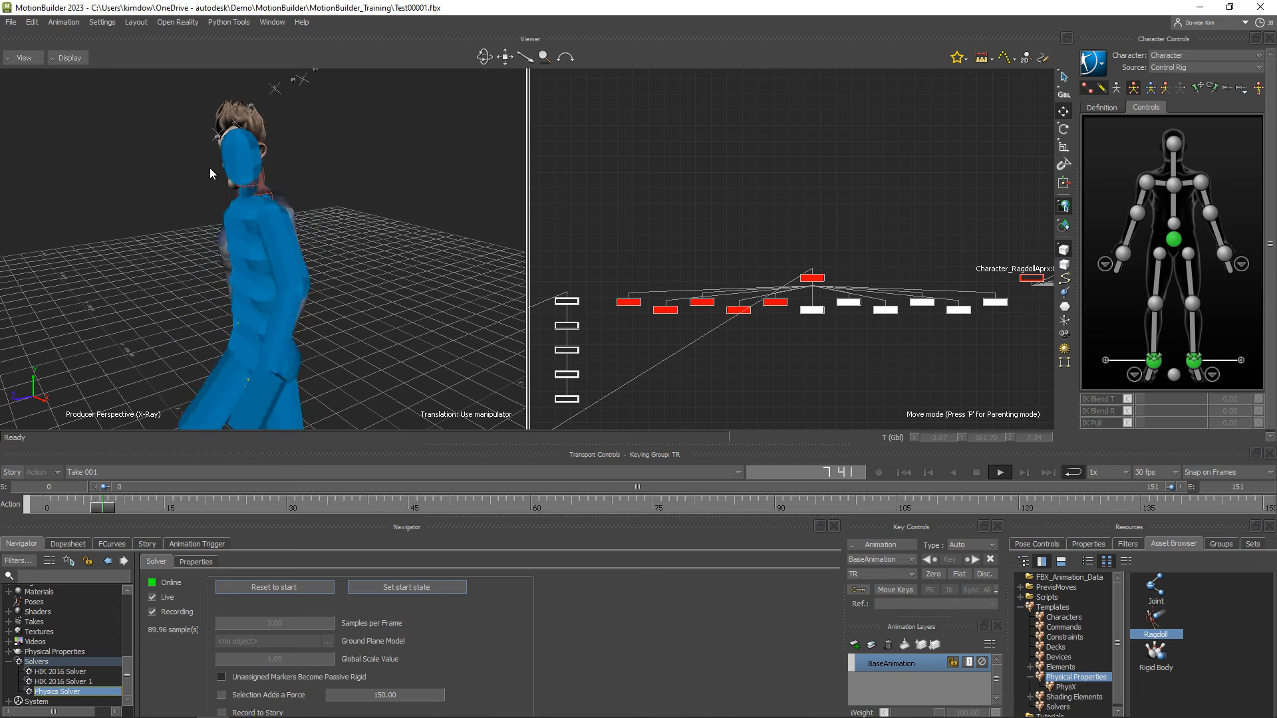
left_click(976, 473)
left_click(904, 473)
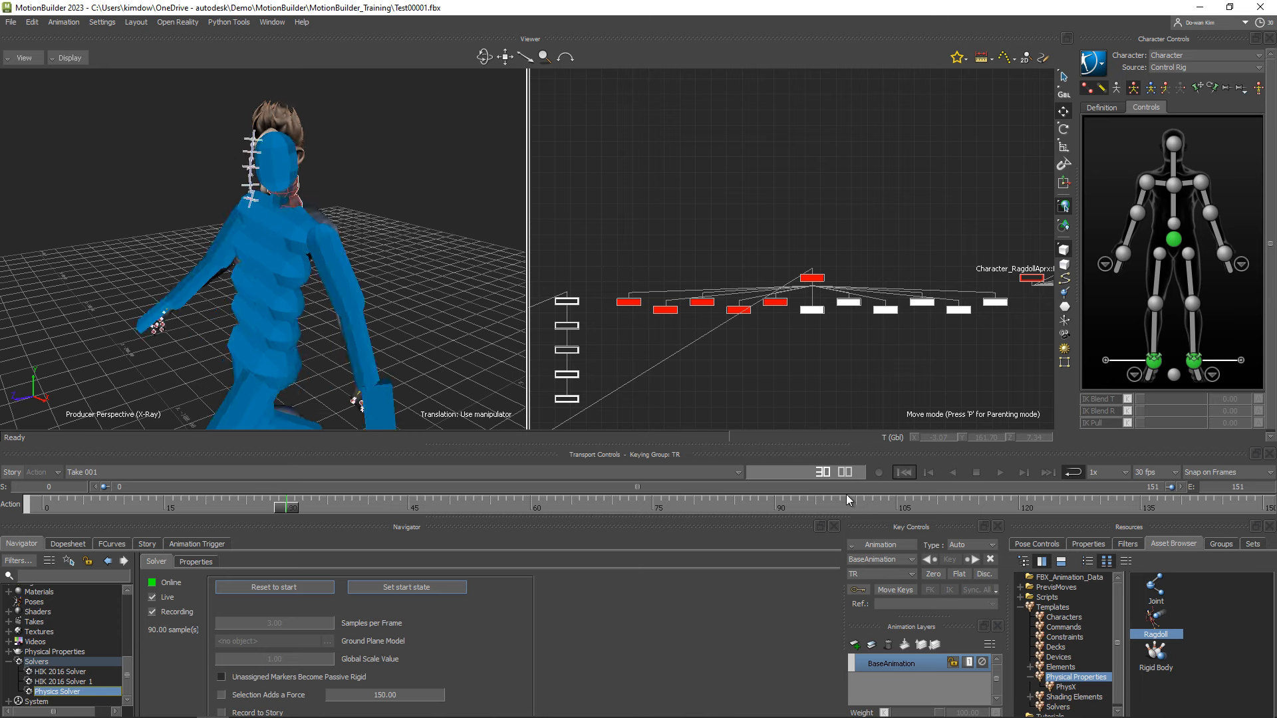
left_click(409, 585)
left_click(298, 587)
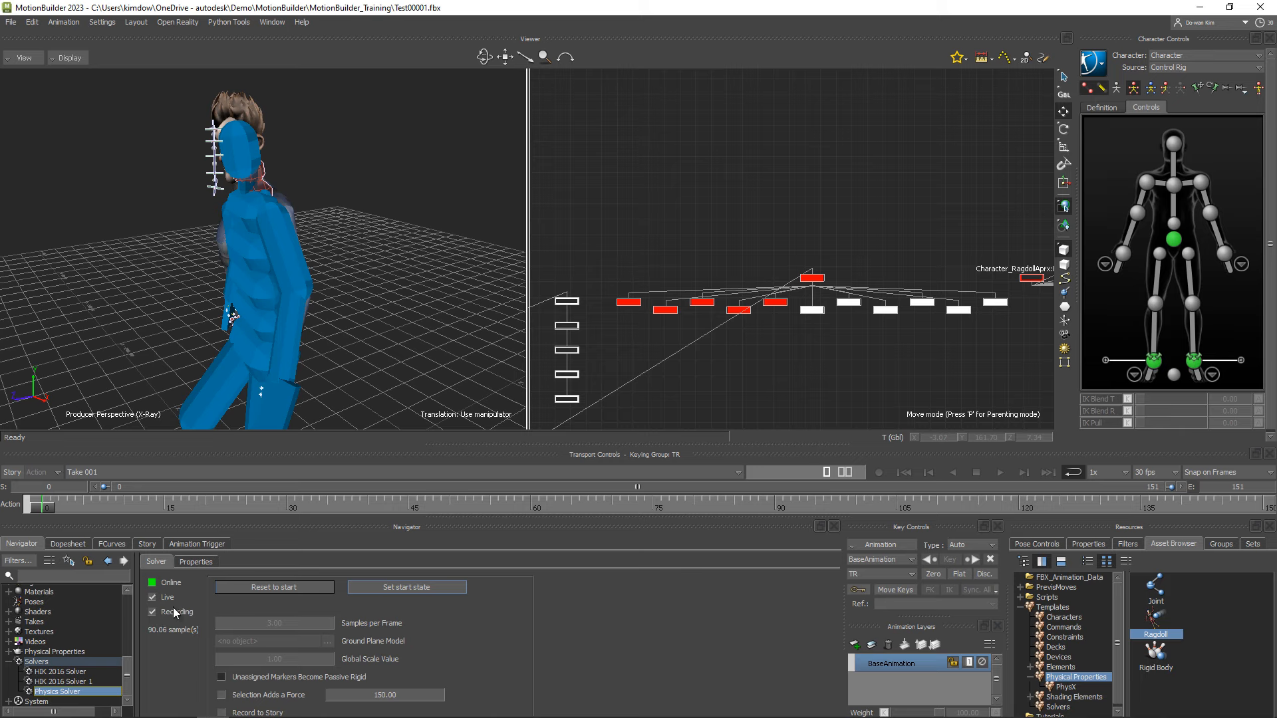
Record the live physics simulation over the walk, overwriting Take 001, and return to the first frame
left_click(879, 472)
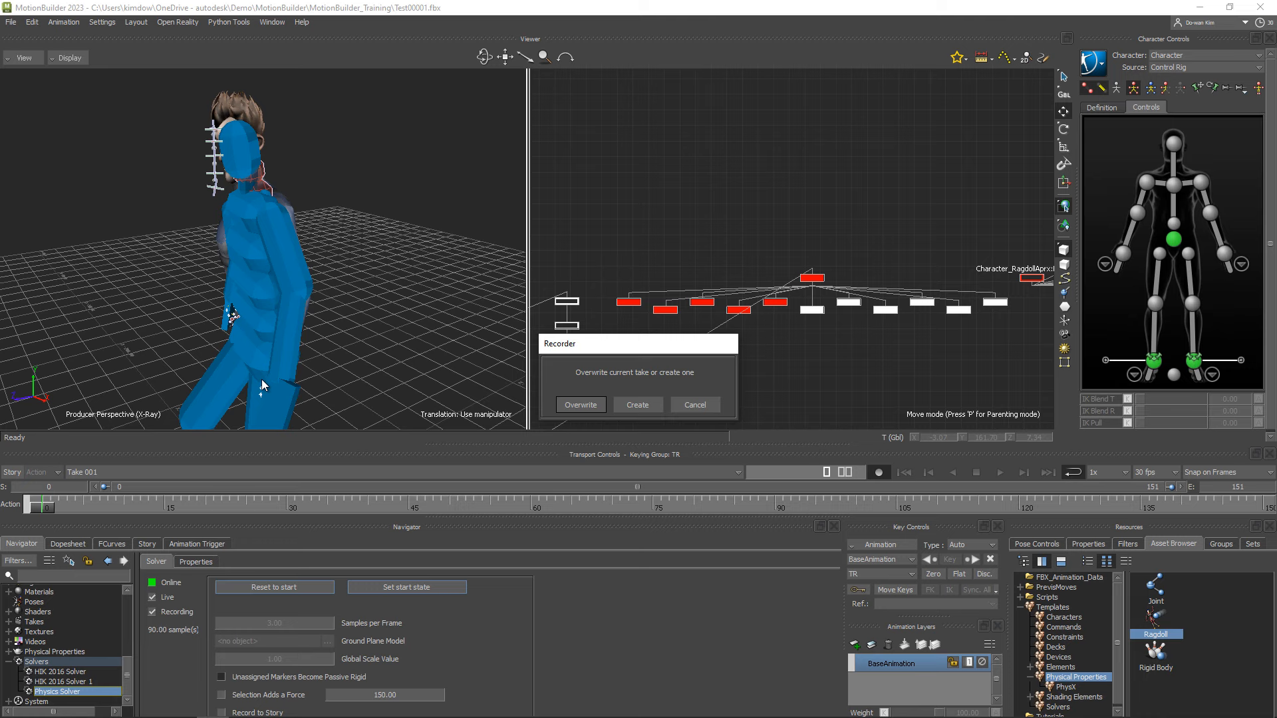
left_click(576, 405)
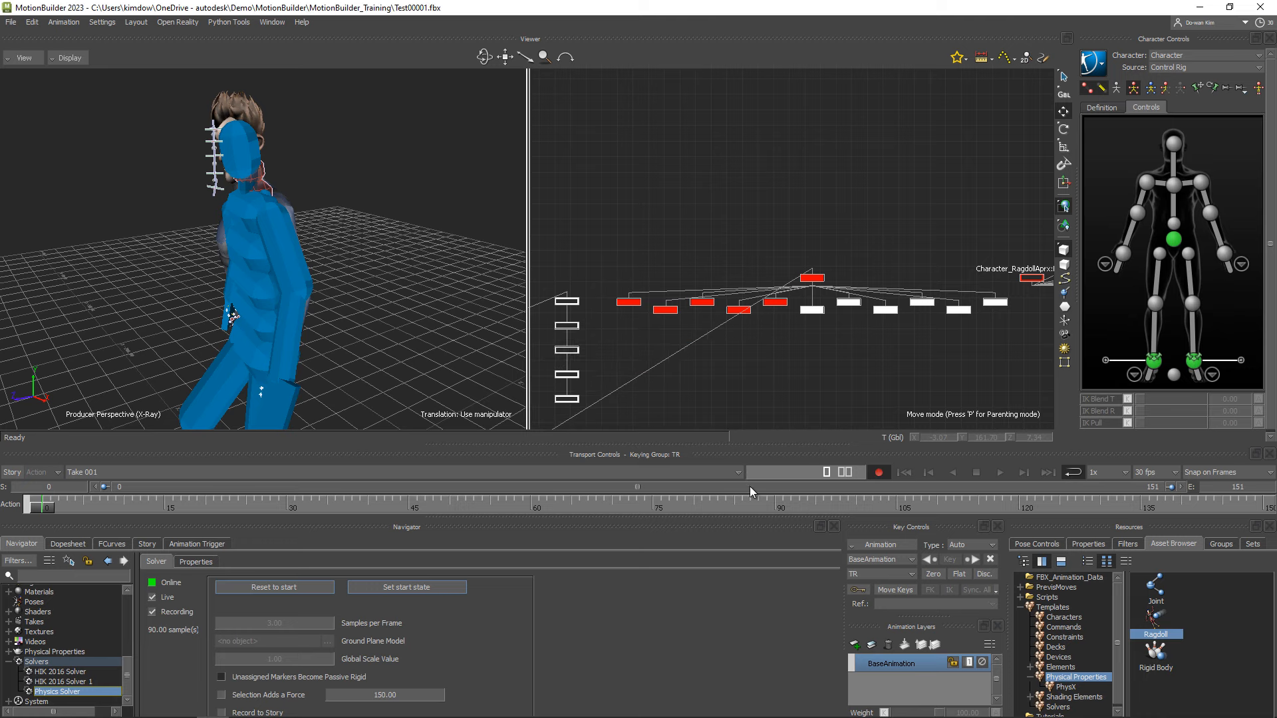
left_click(1001, 472)
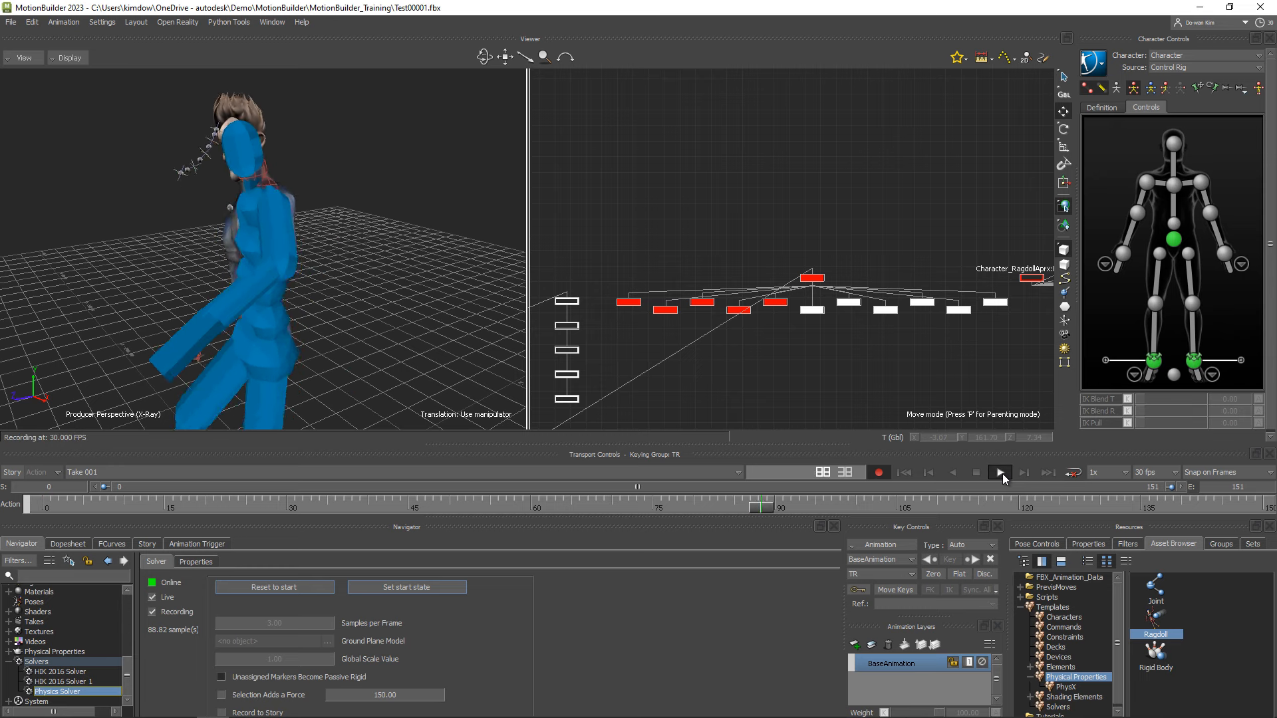
left_click(976, 473)
left_click(977, 473)
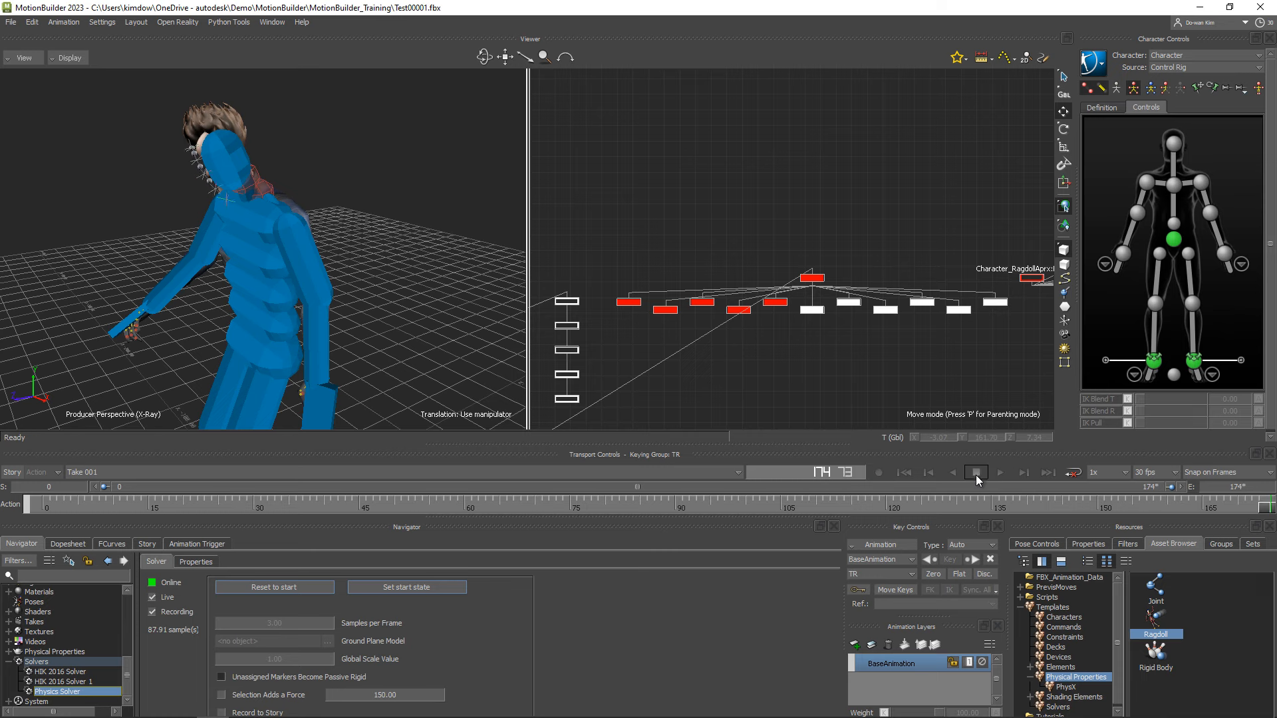
left_click(903, 473)
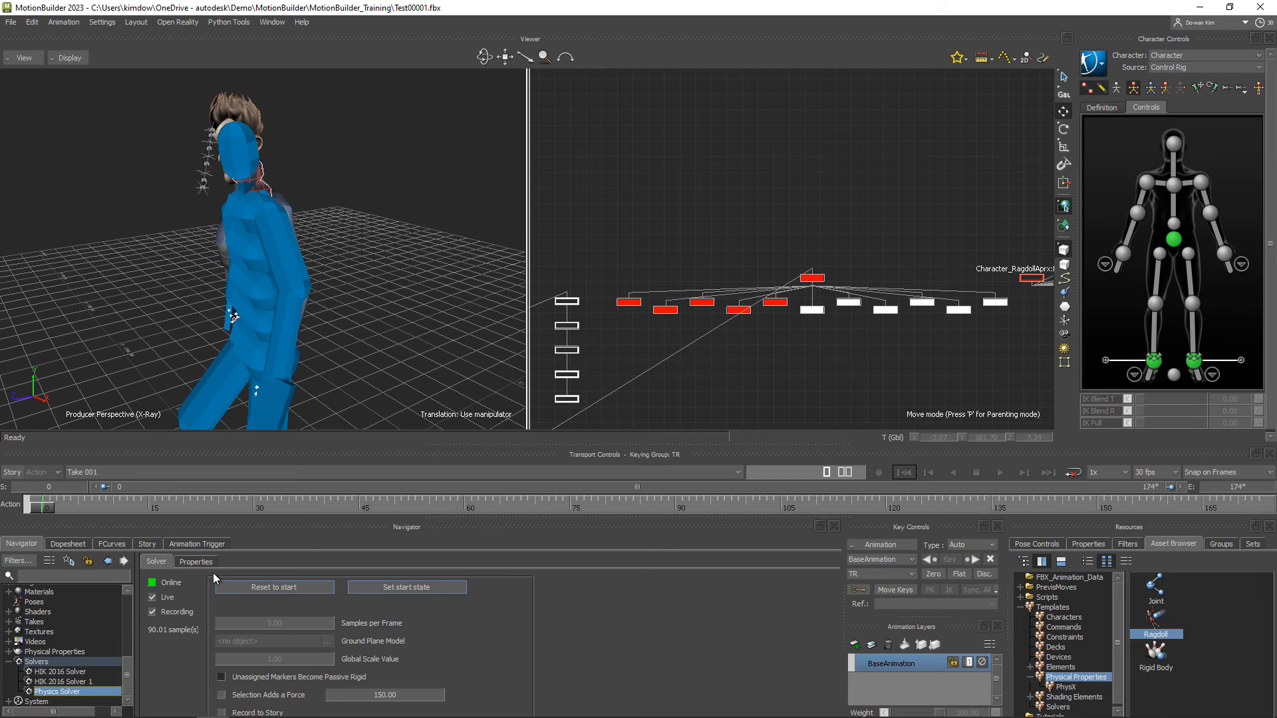
Turn off Live and take the Physics Solver offline, and play back the recorded take
left_click(153, 597)
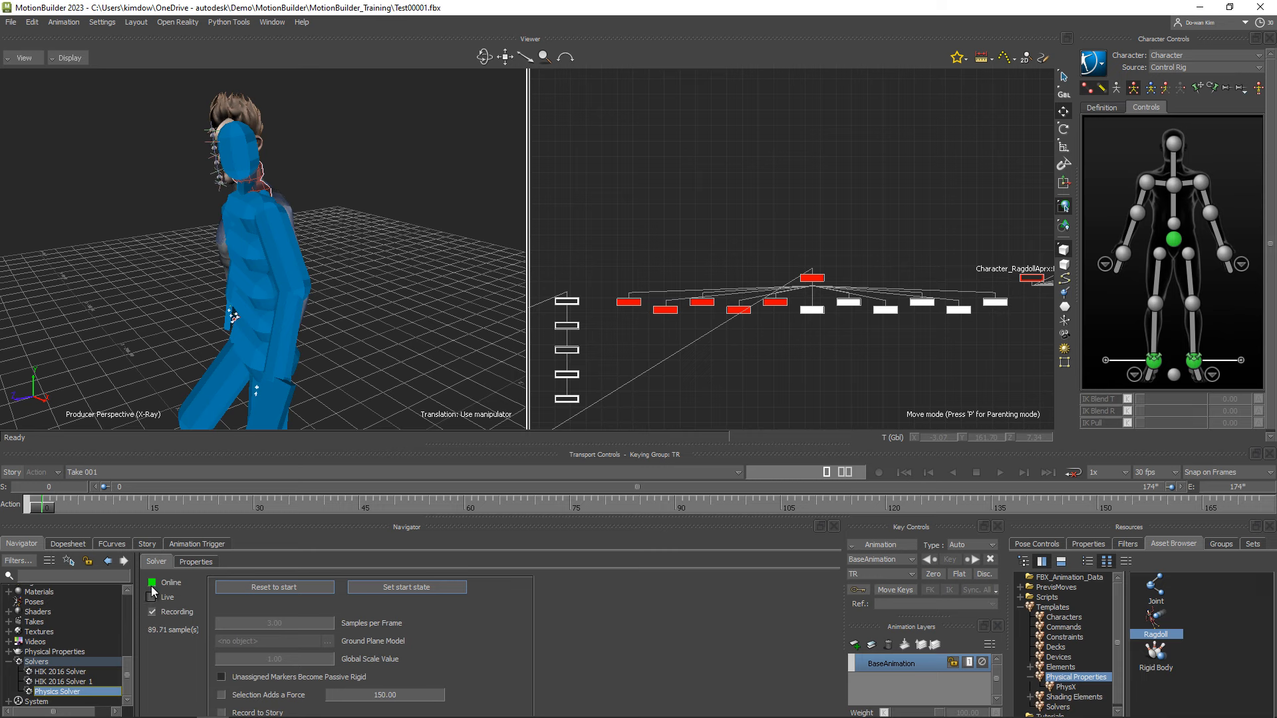
left_click(152, 583)
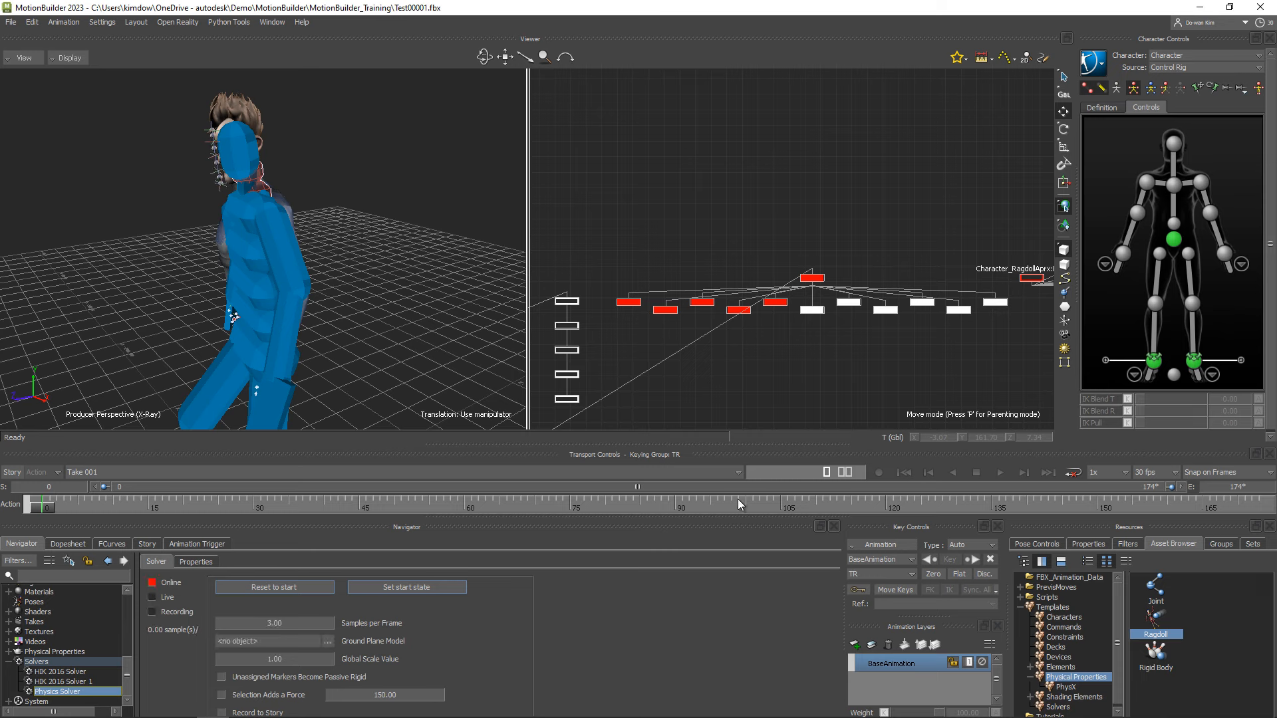
left_click(1000, 472)
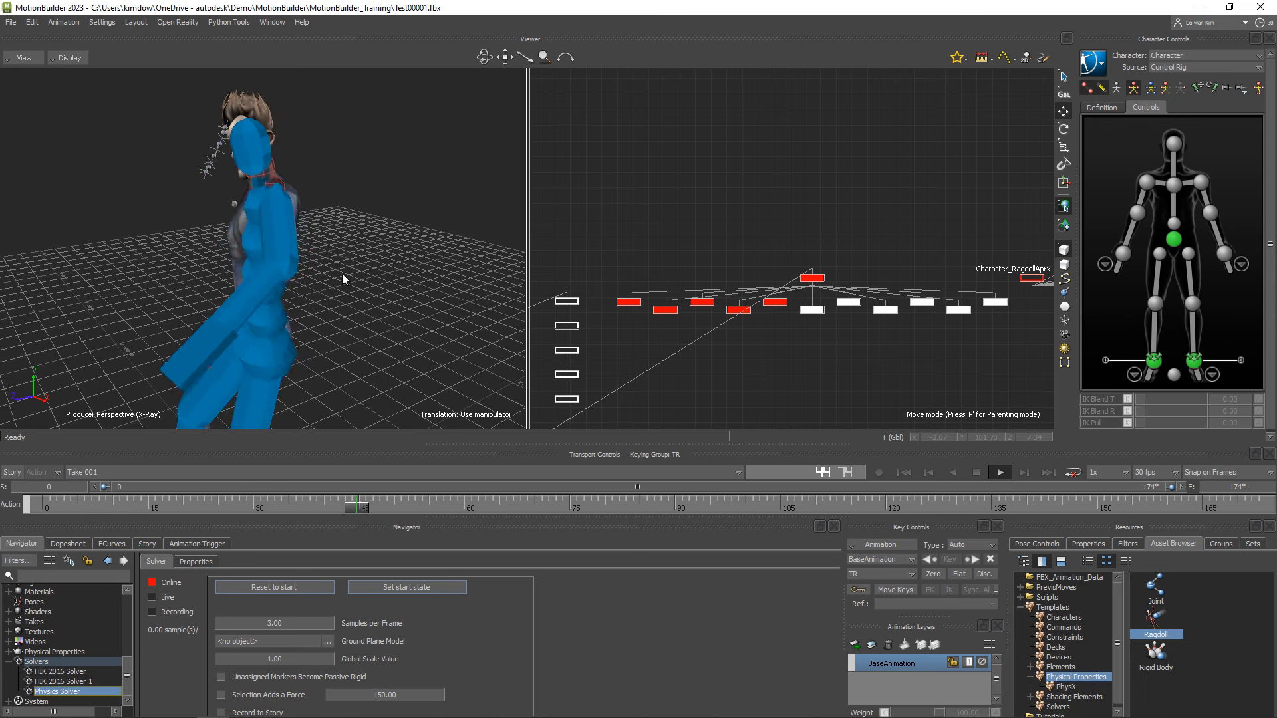
left_click(976, 472)
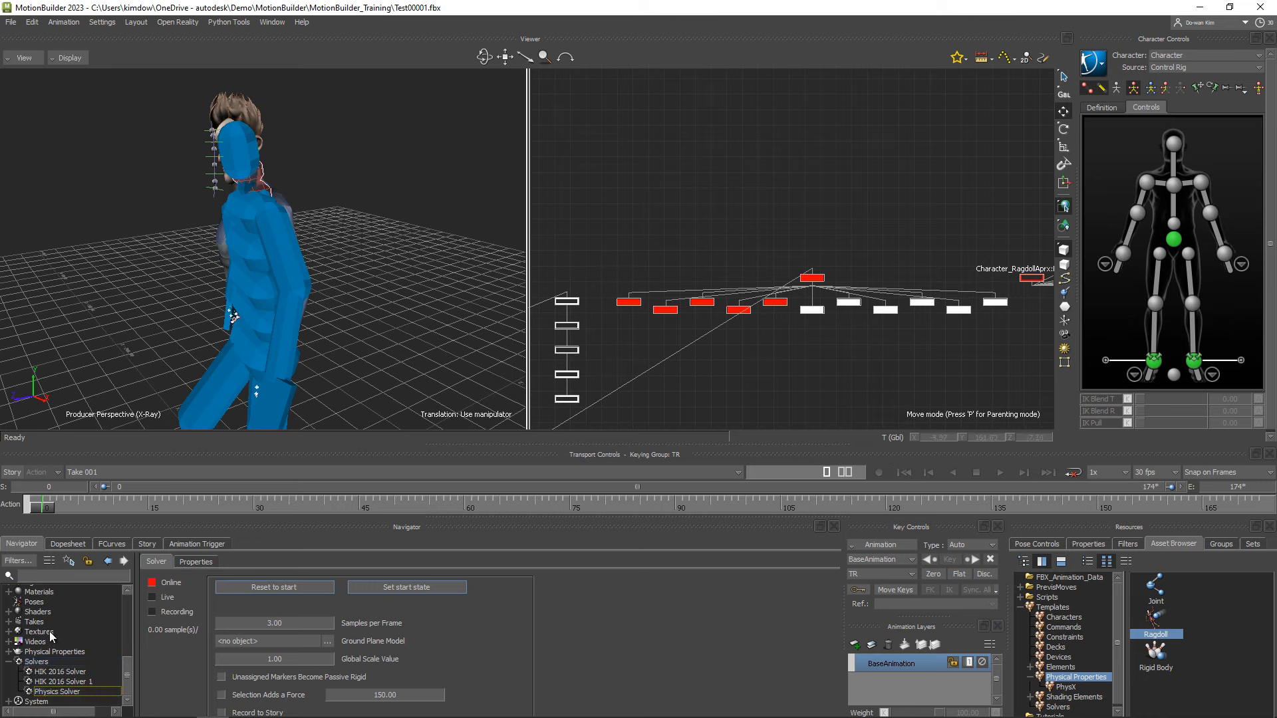
Delete the Physics Solver from the scene's solvers
left_click(78, 693)
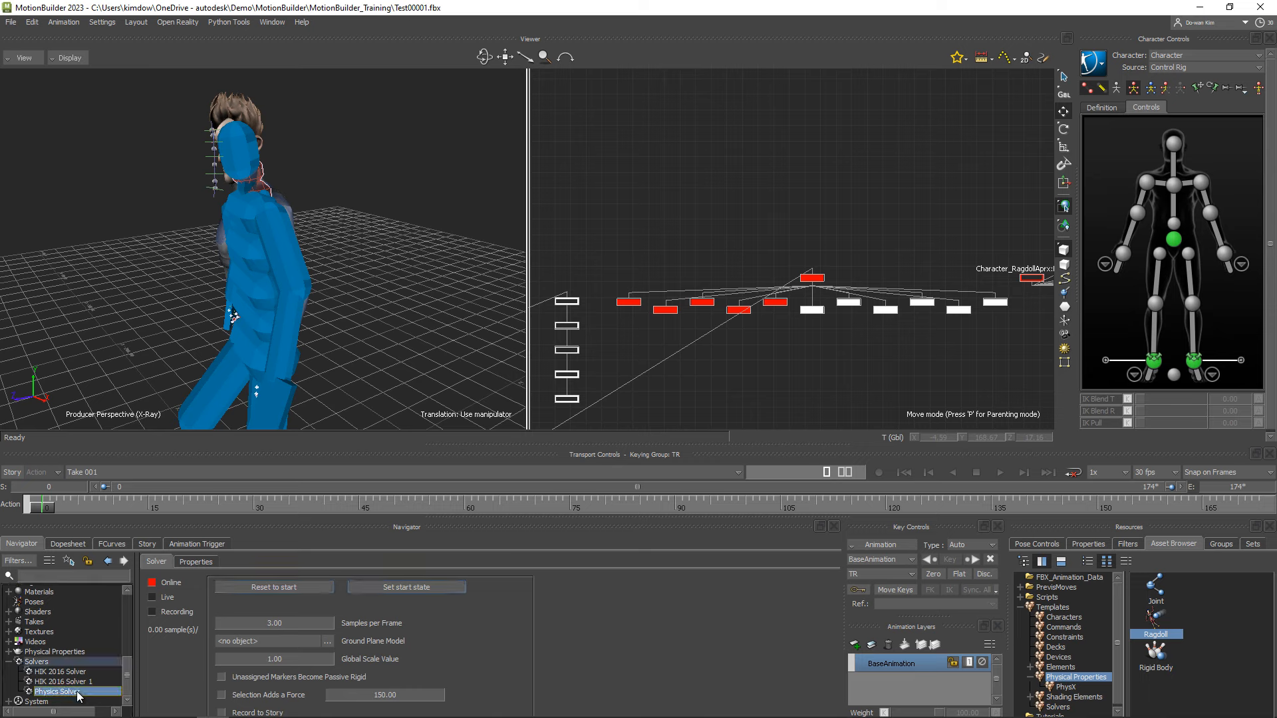
right_click(78, 694)
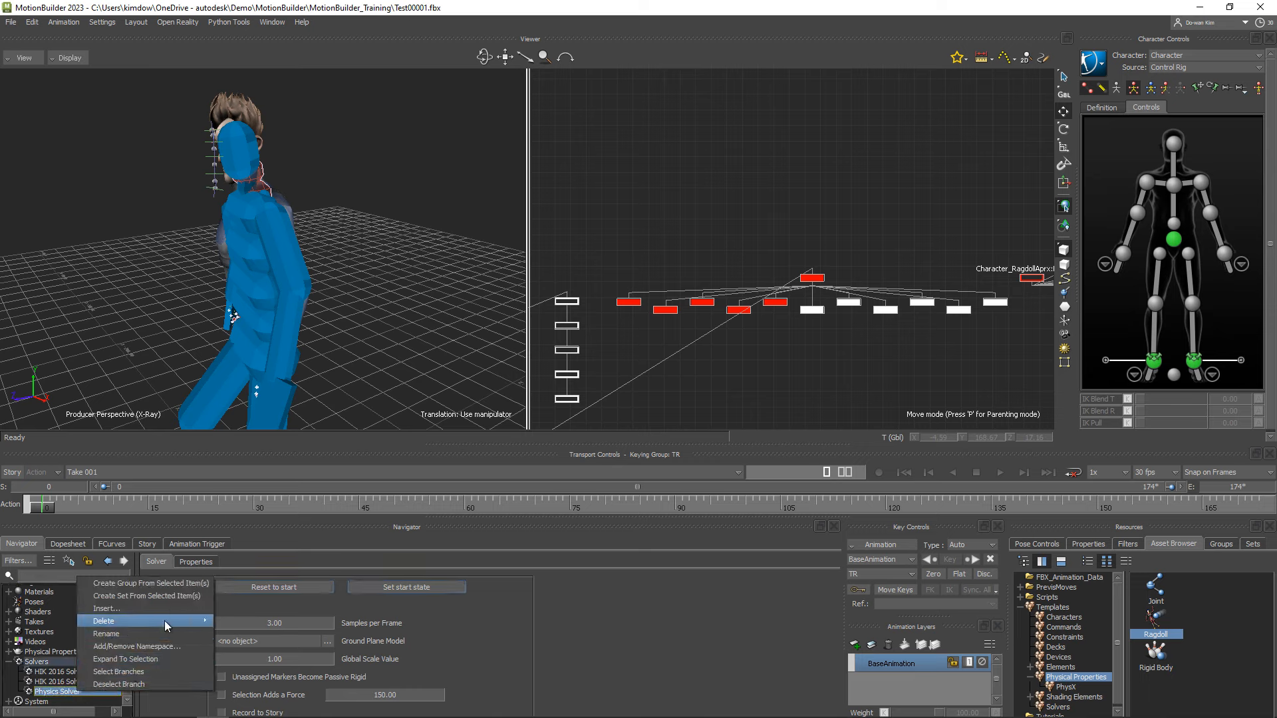
mouse_move(165, 621)
left_click(239, 621)
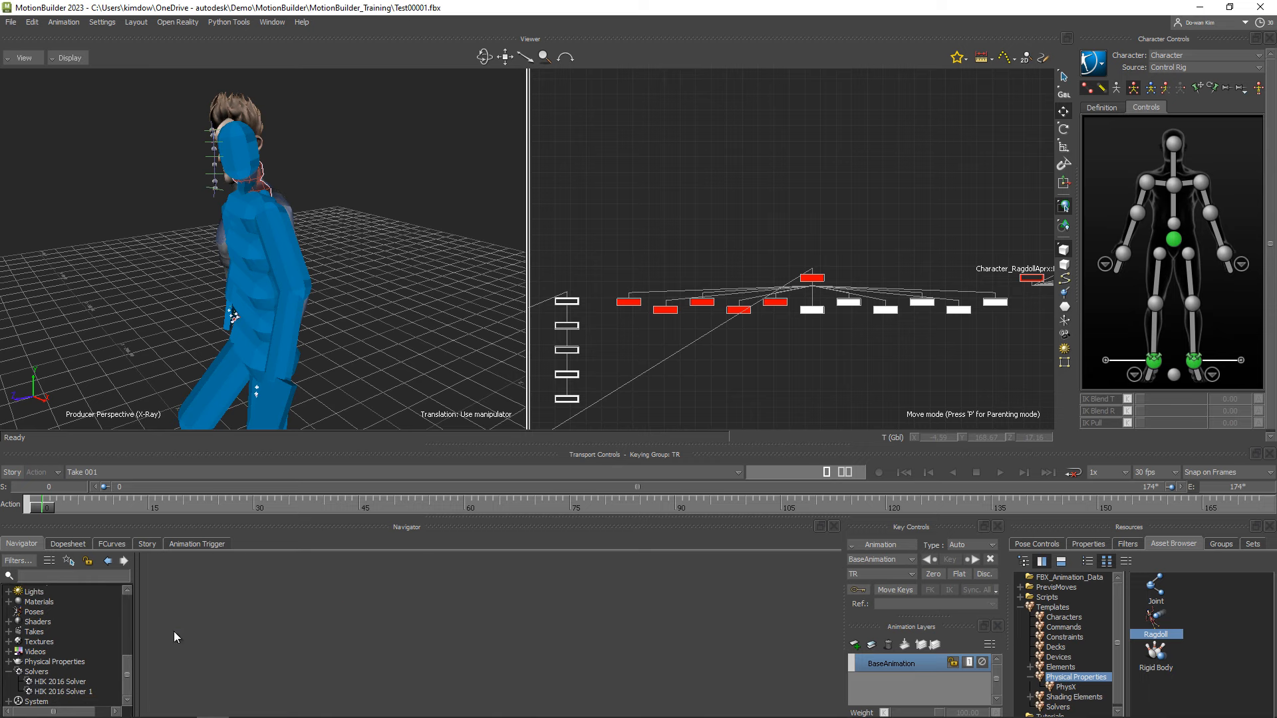
Delete all the physical properties from the scene: both rigid bodies, the joint and the ragdoll
left_click(8, 663)
left_click(53, 642)
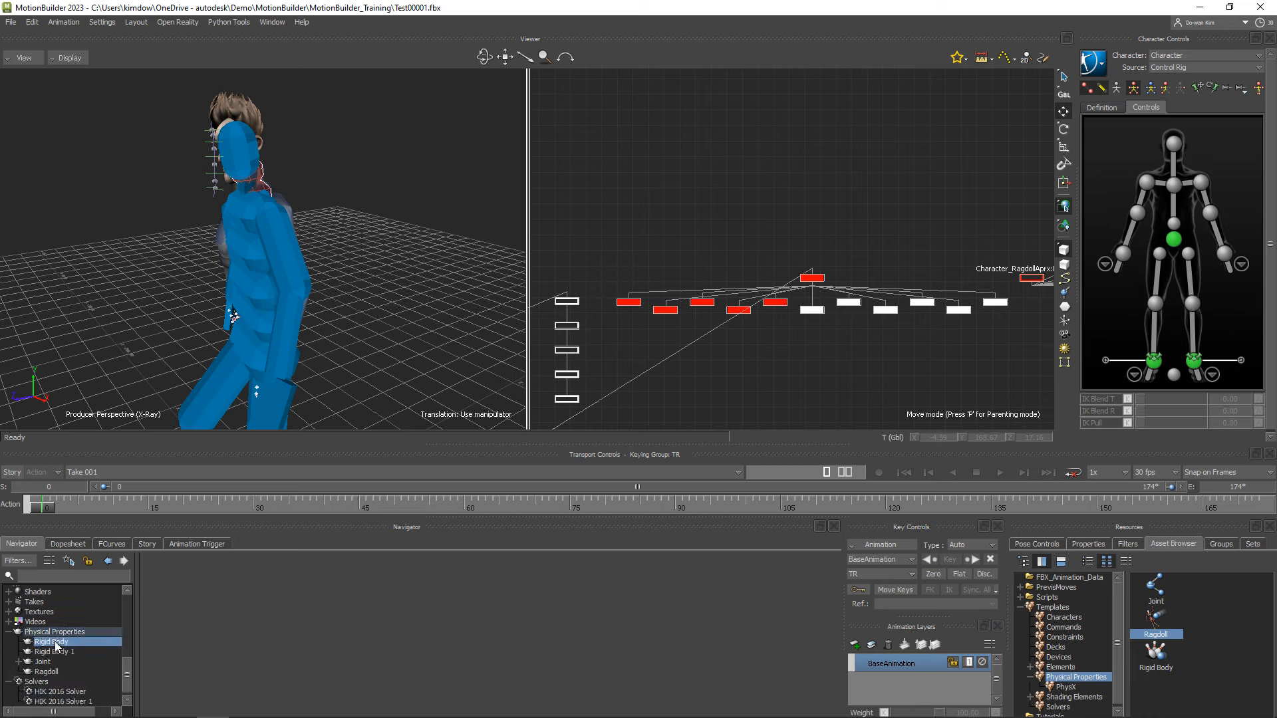
left_click(46, 670, "shift")
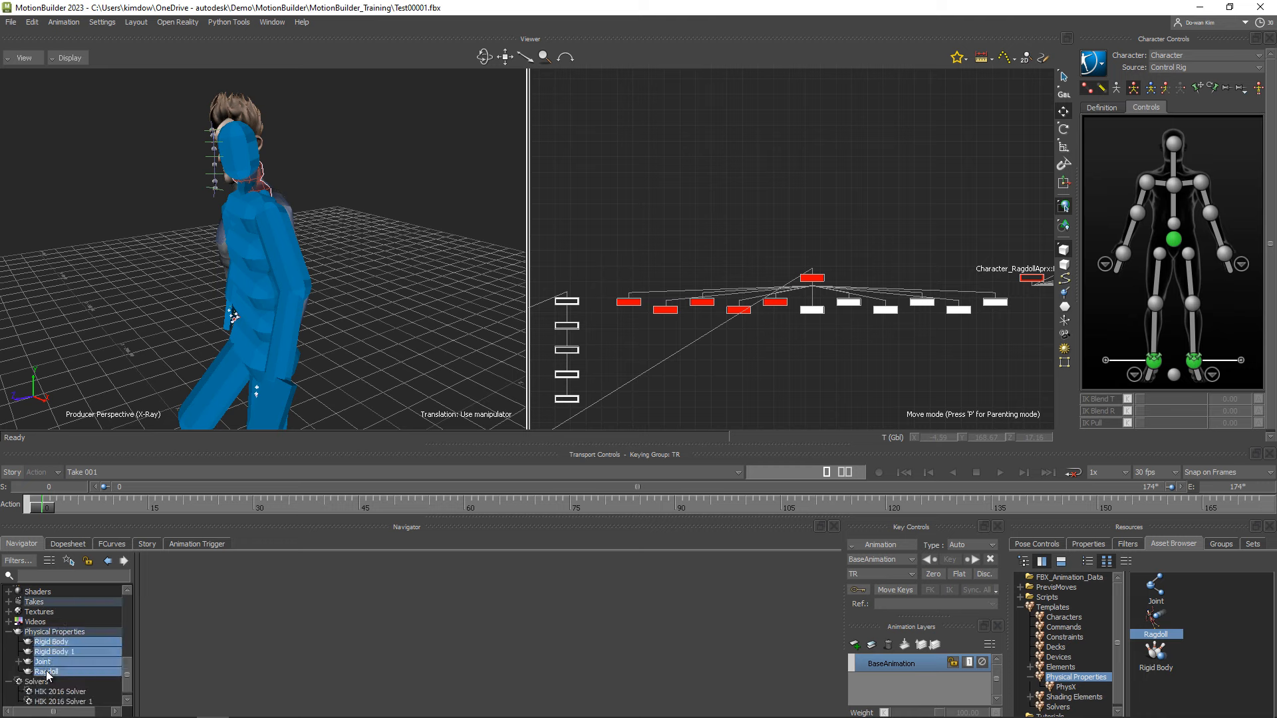
right_click(45, 671)
mouse_move(186, 576)
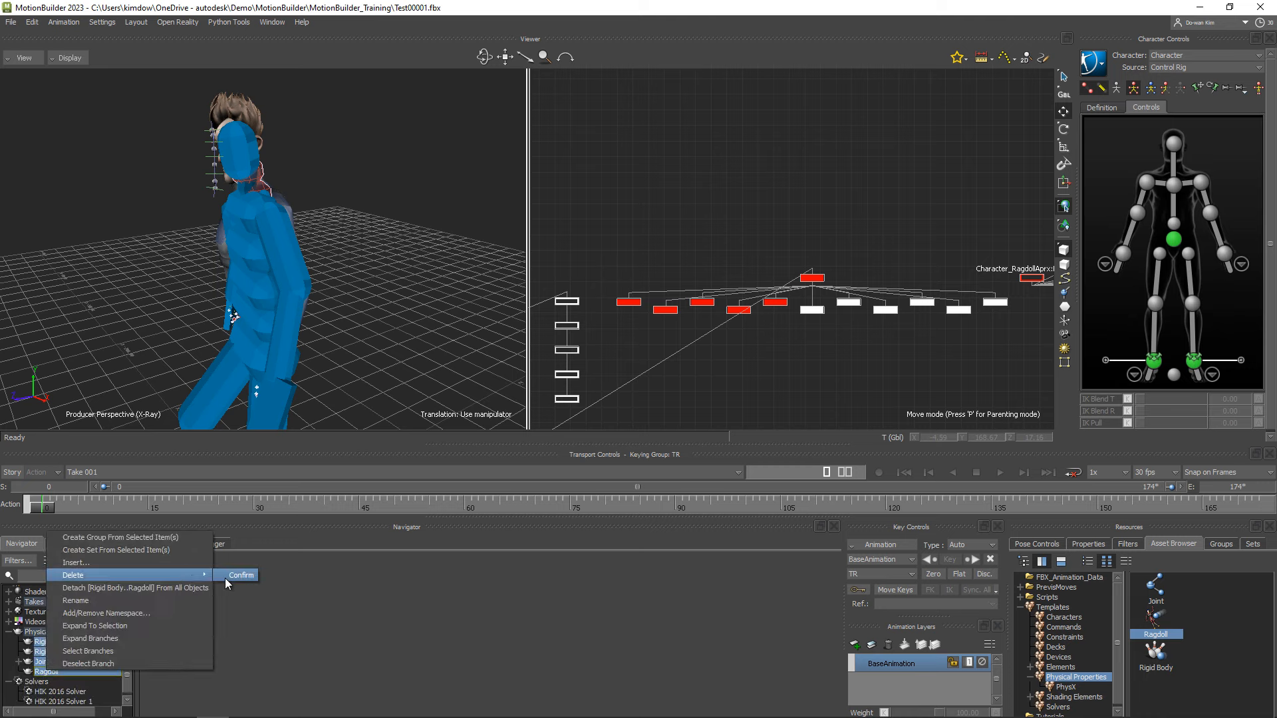
left_click(228, 578)
left_click(592, 406)
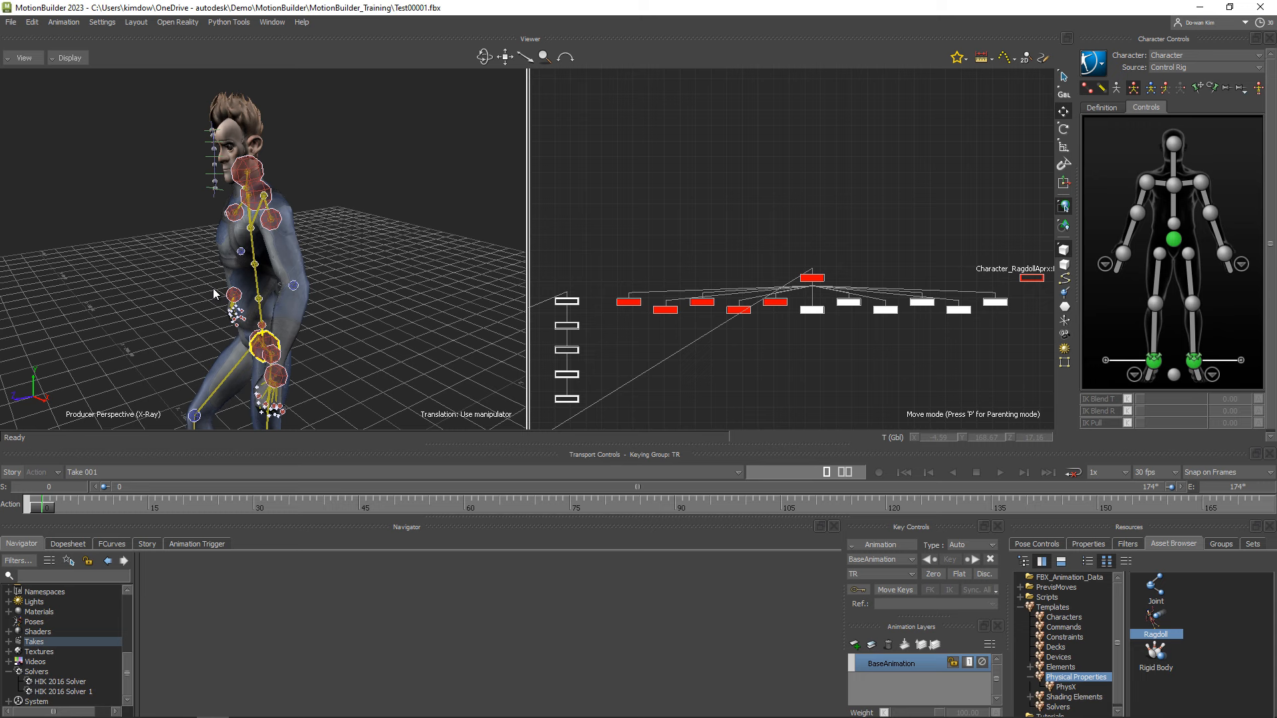
Show the whole character in a single view, go to frame 49 and display the Character_CA Pose curve in FCurves
left_click(114, 543)
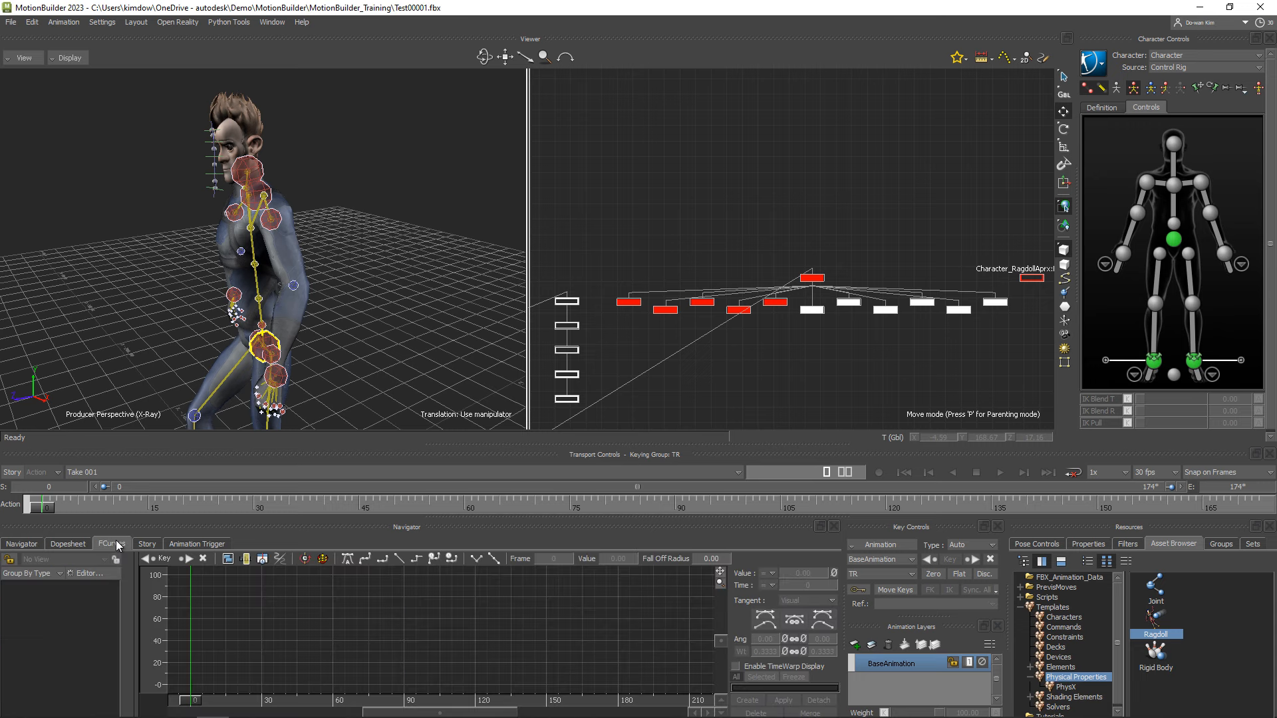
left_click(1174, 243)
left_click_drag(390, 286, 296, 293, "ctrl")
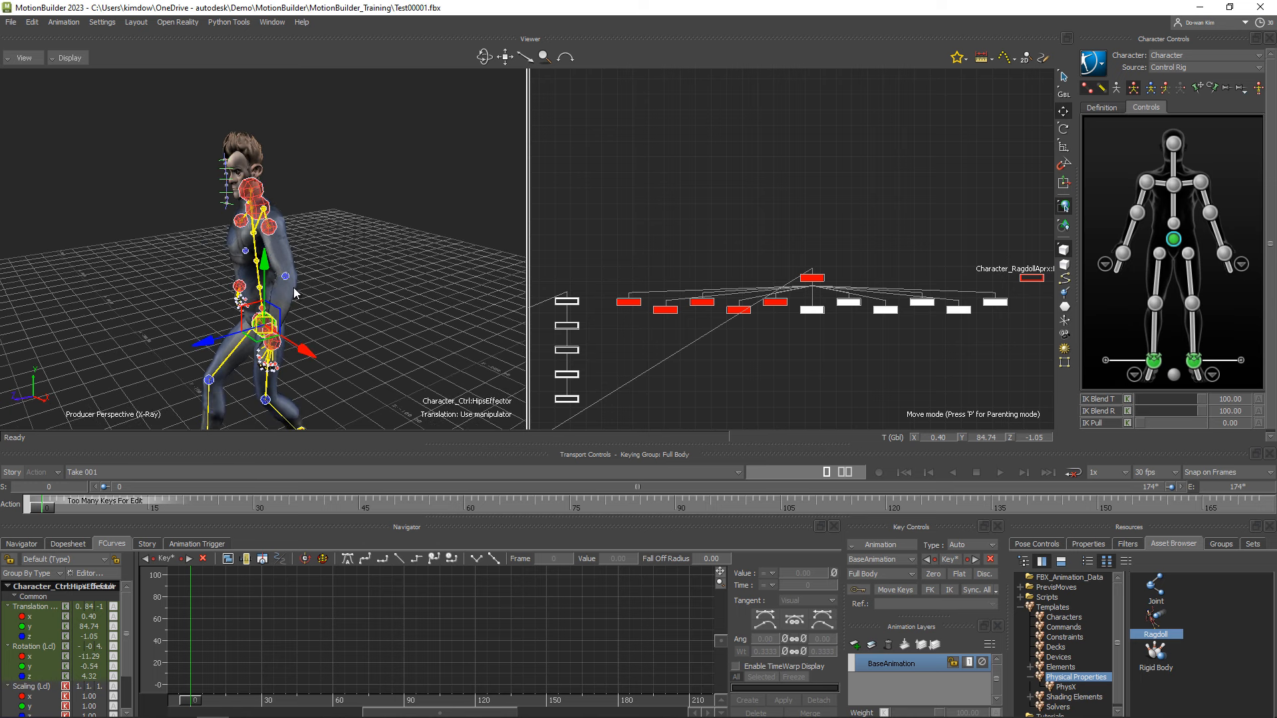
key("ctrl+1")
key("f")
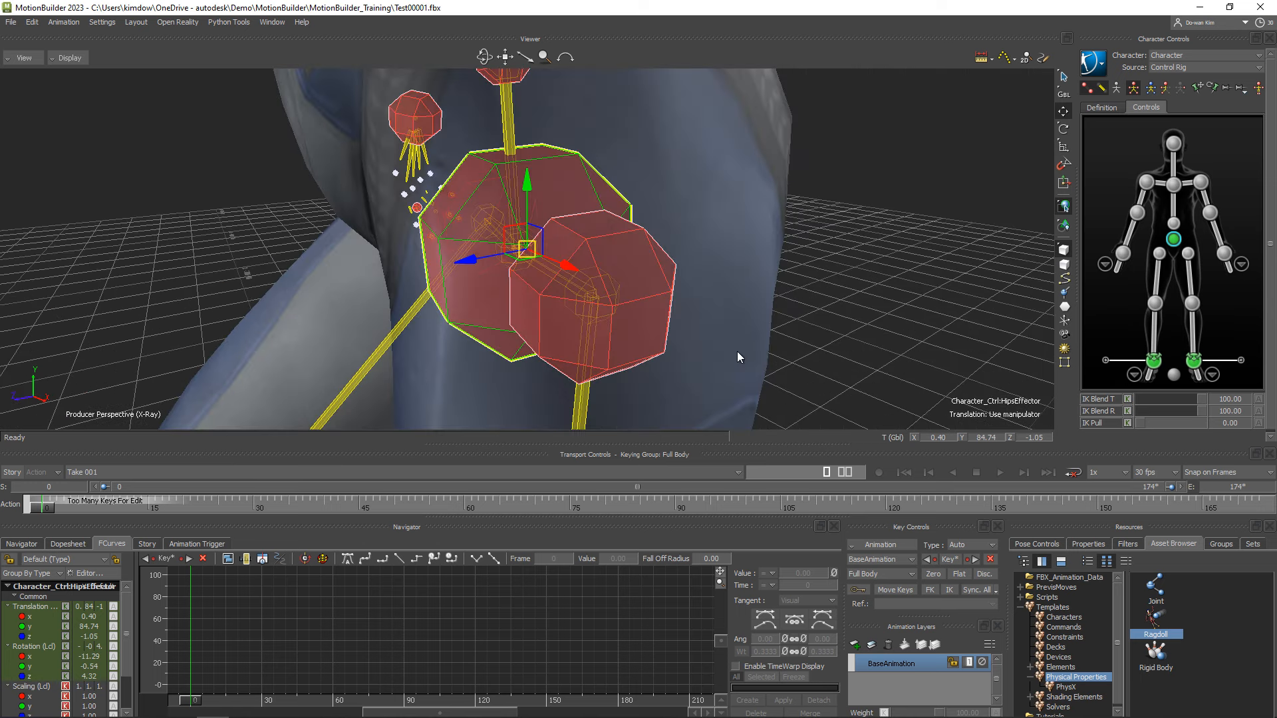
key("a")
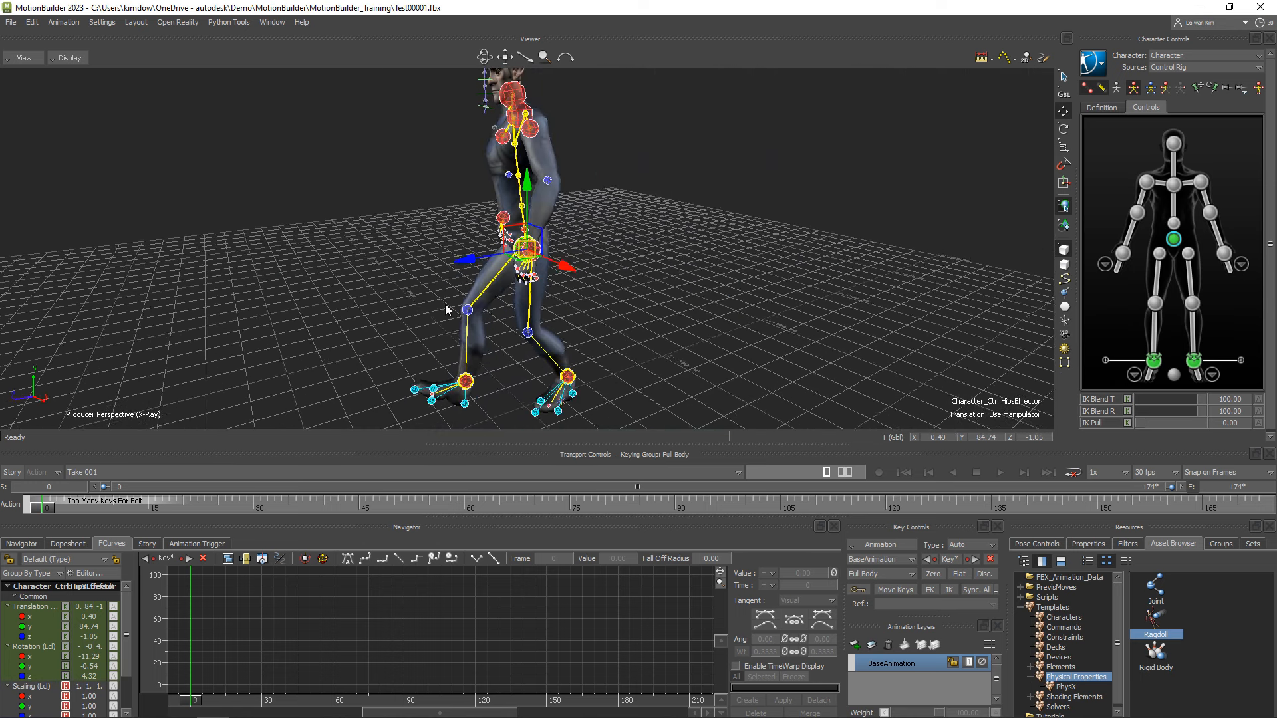
left_click_drag(50, 509, 389, 508)
left_click(322, 561)
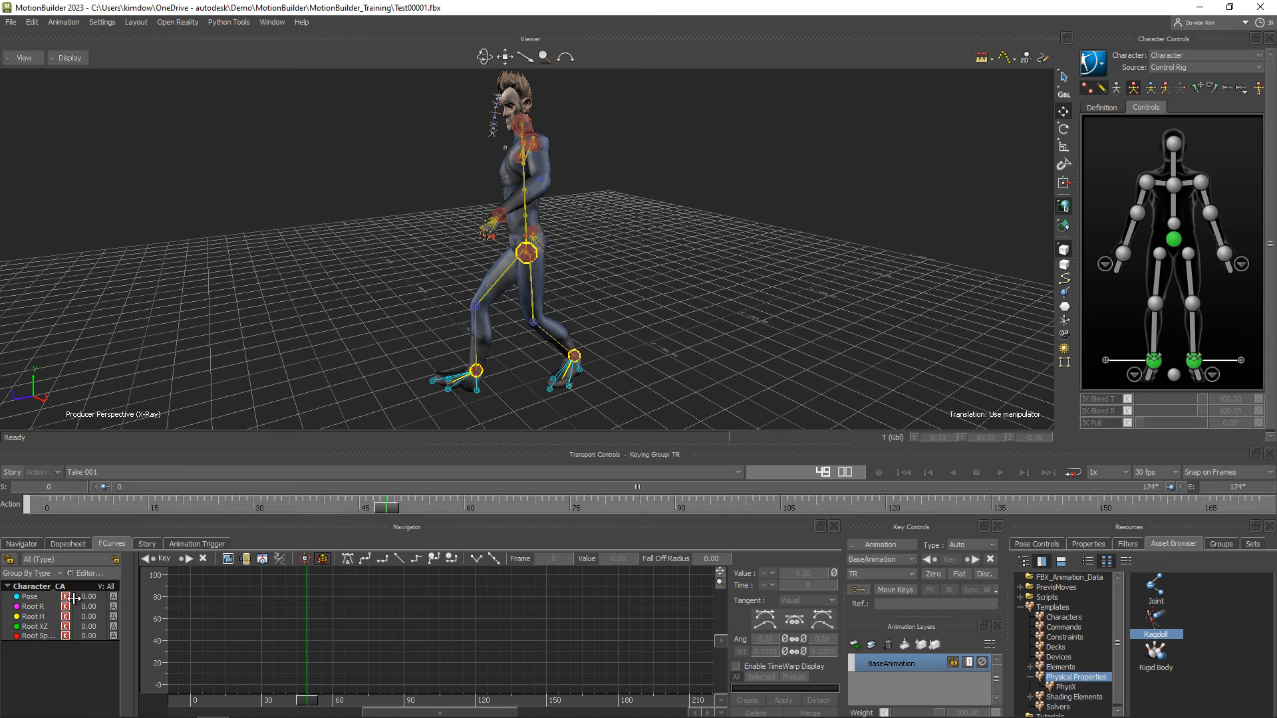
left_click(33, 597)
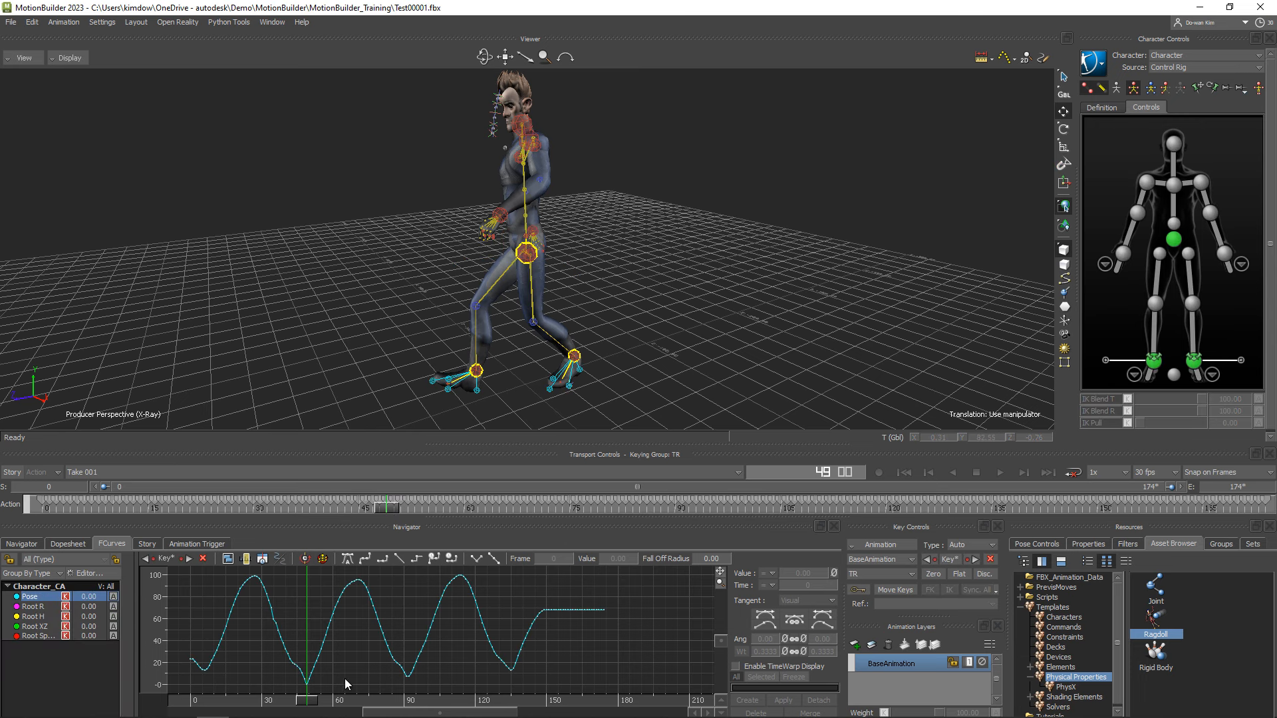
Add a local start mark at frame 49 and its paired local mark at frame 91, and clear the selection
right_click(385, 510)
mouse_move(460, 460)
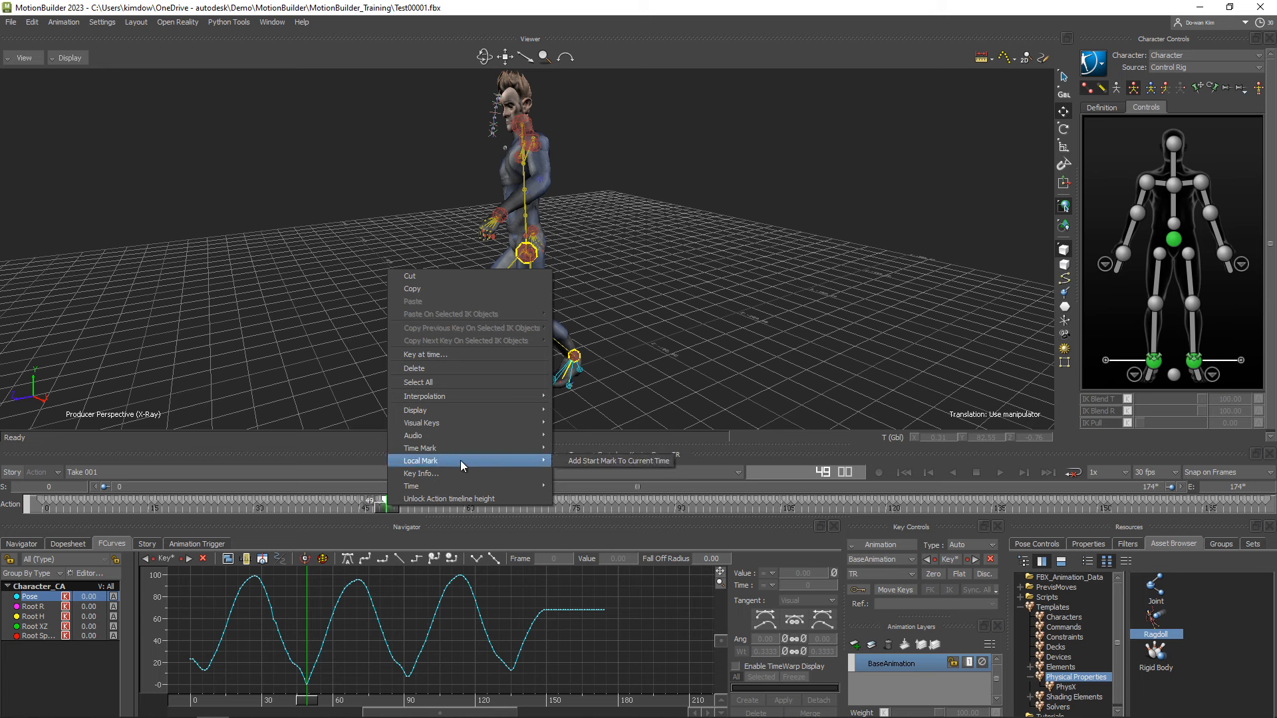
left_click(576, 462)
left_click_drag(419, 505, 684, 516)
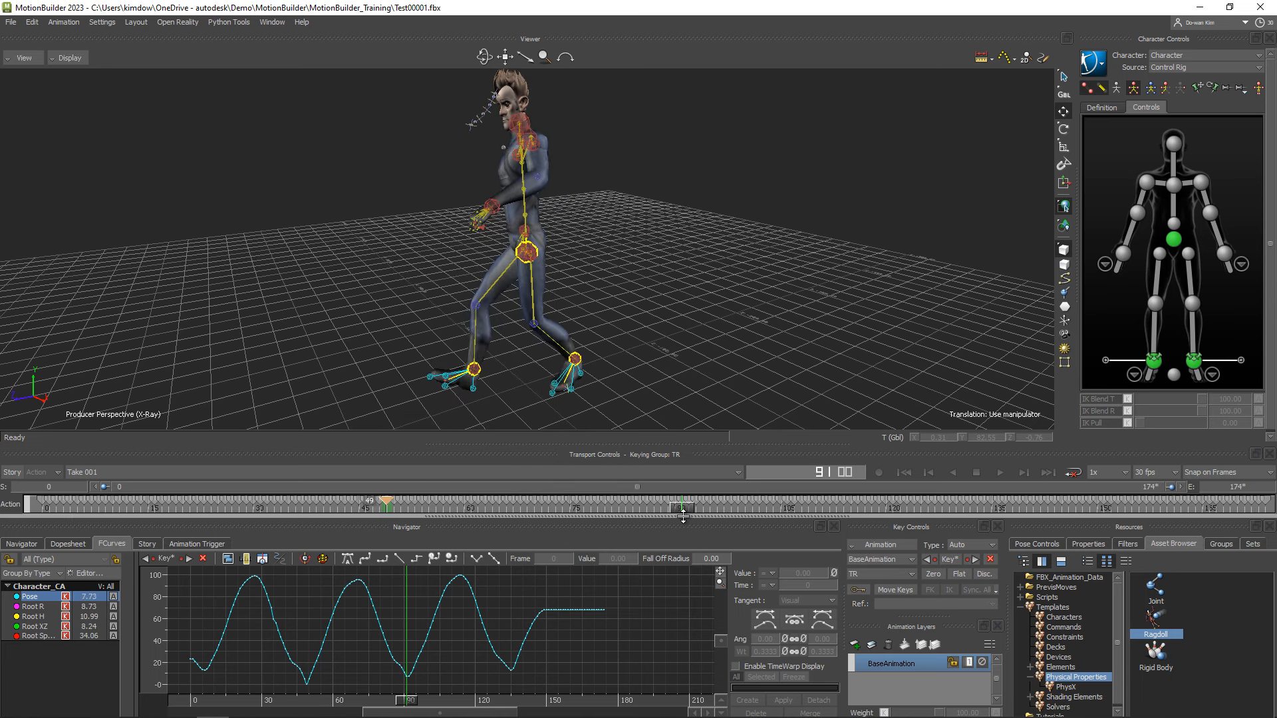
right_click(394, 501)
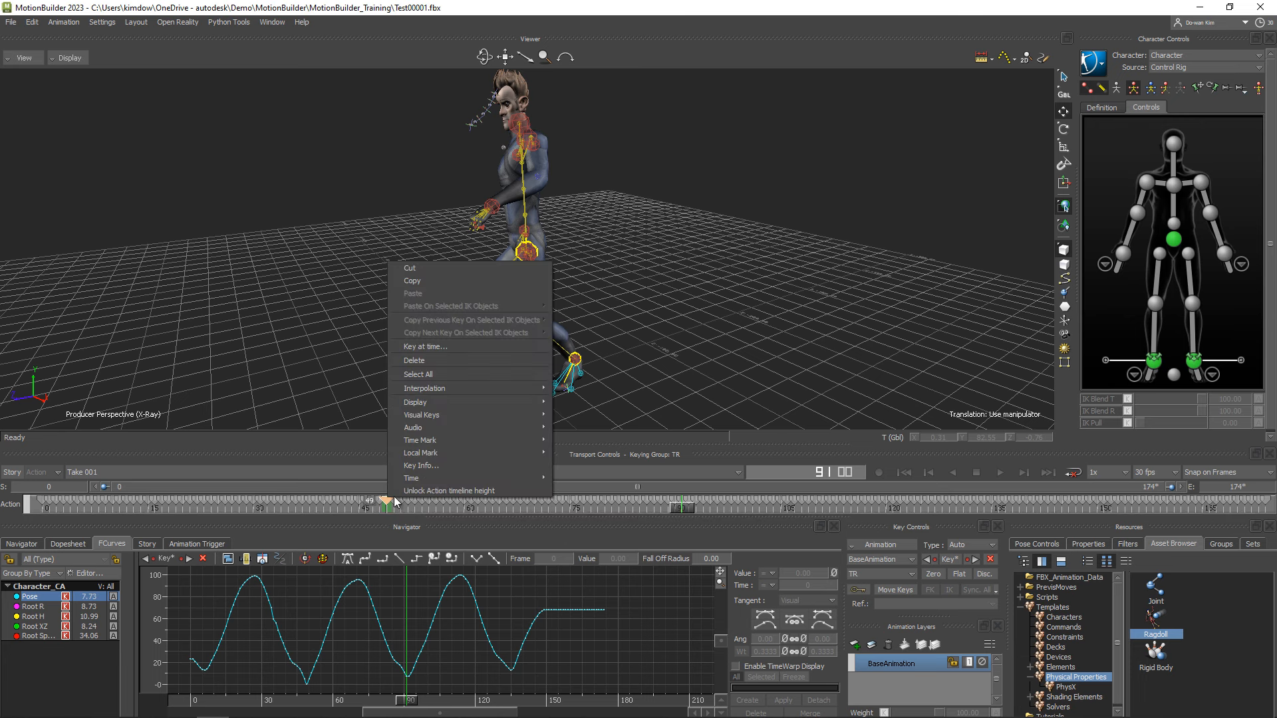
mouse_move(475, 455)
left_click(587, 456)
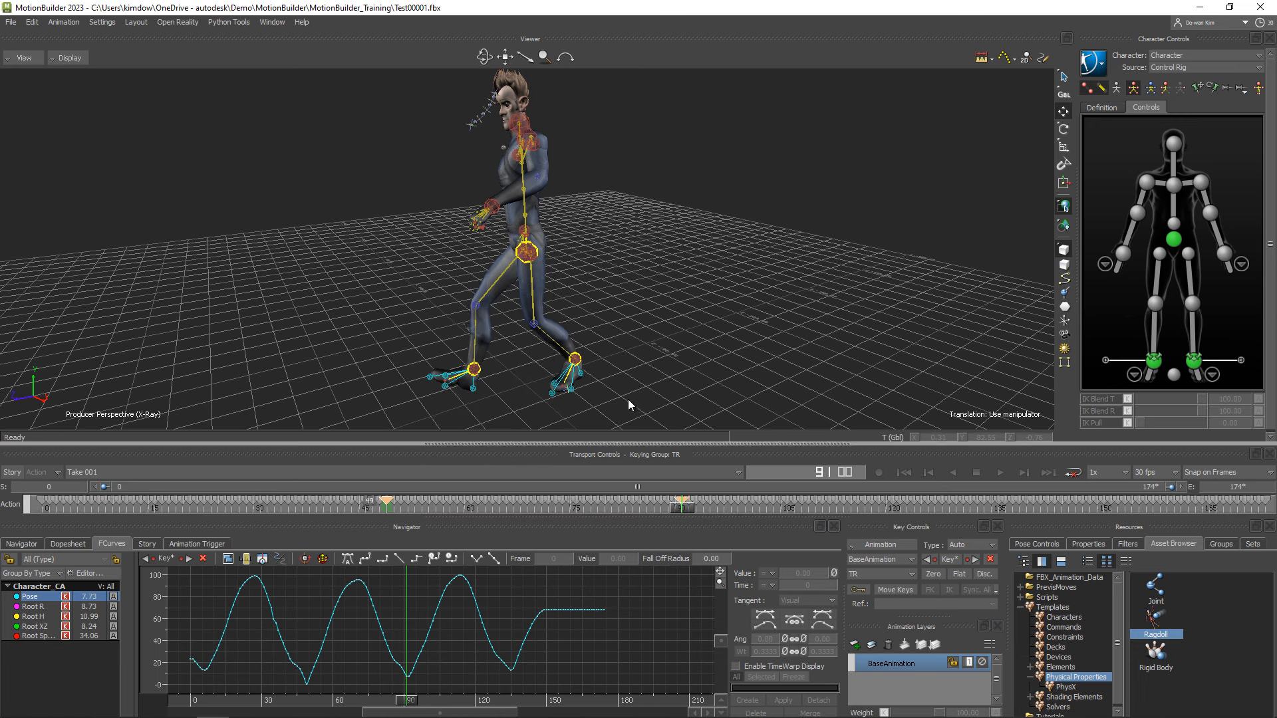
left_click(737, 306)
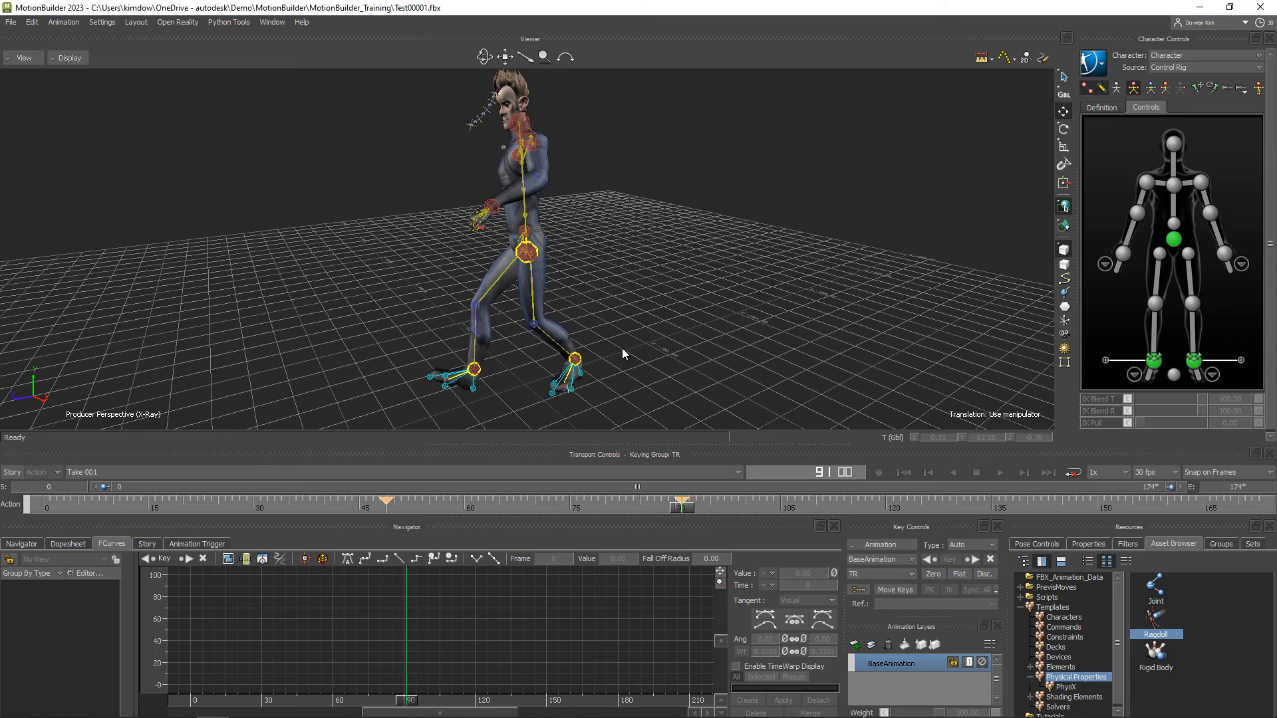
Select the local-mark pair, create a cycle from it with Cycle Creator as Character_Take_1, and switch to that take
left_click(272, 22)
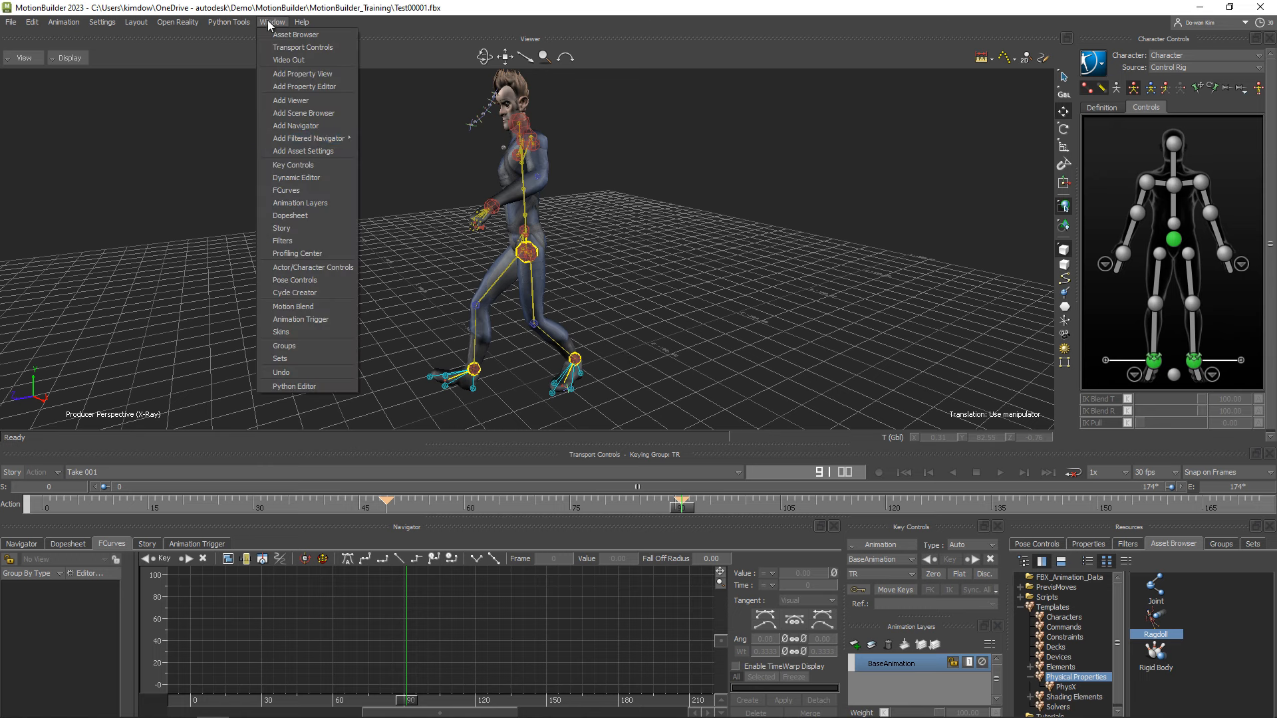
left_click(320, 294)
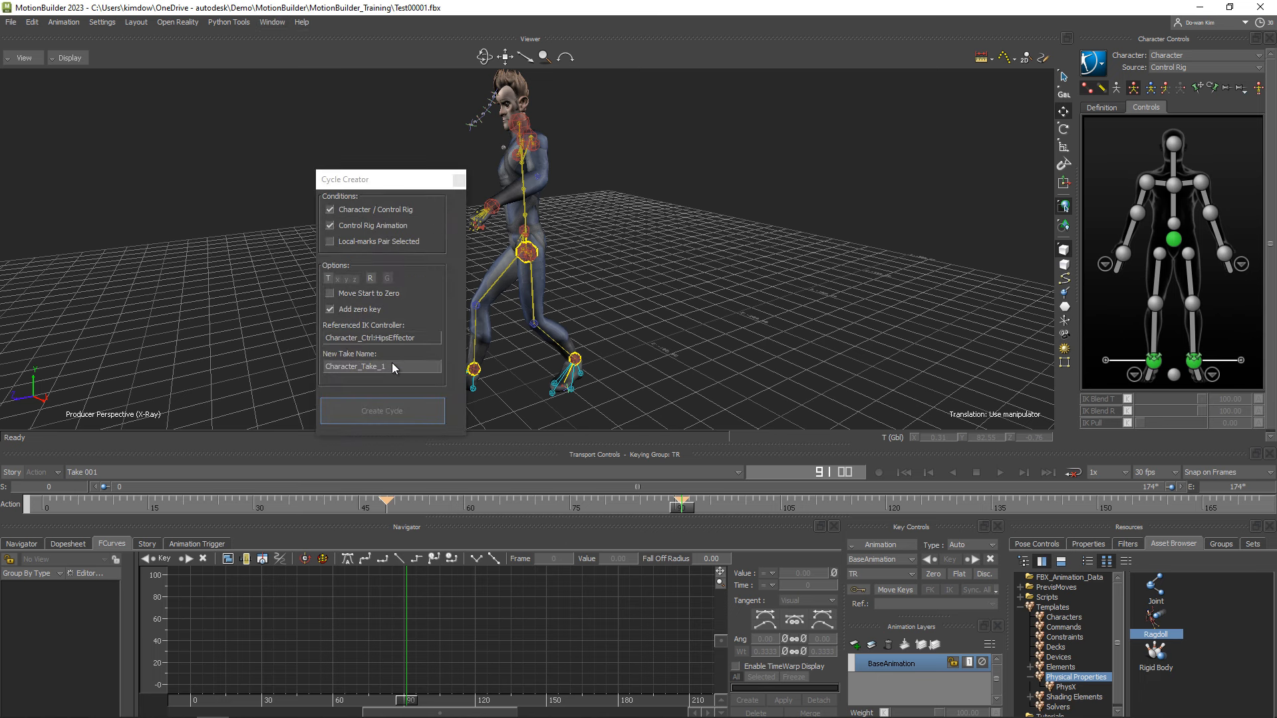
double_click(388, 501)
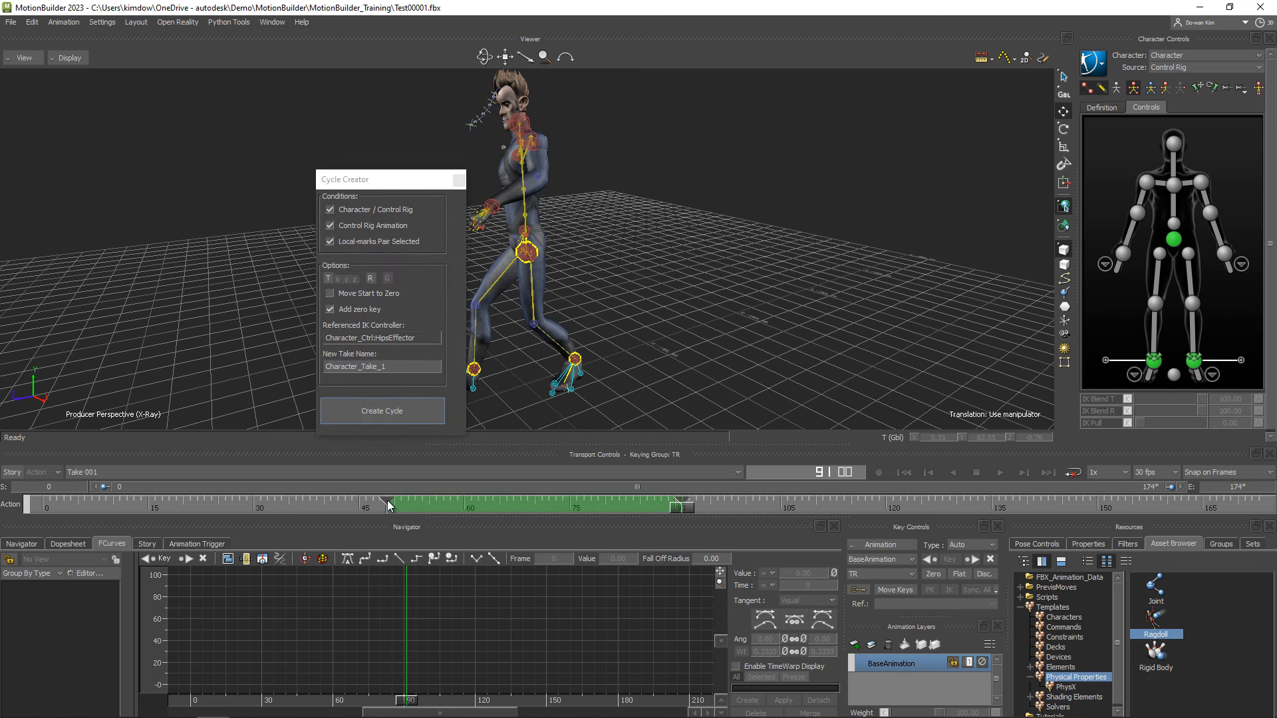
left_click(329, 280)
left_click(370, 281)
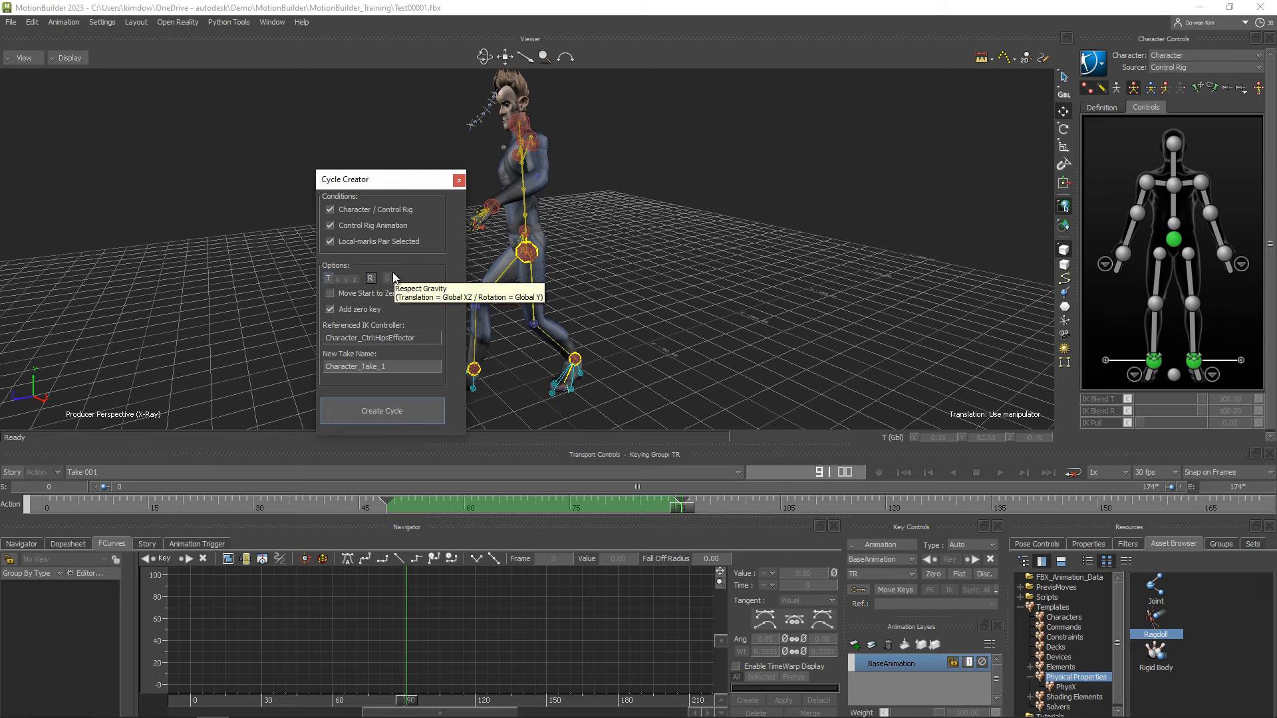
left_click(408, 409)
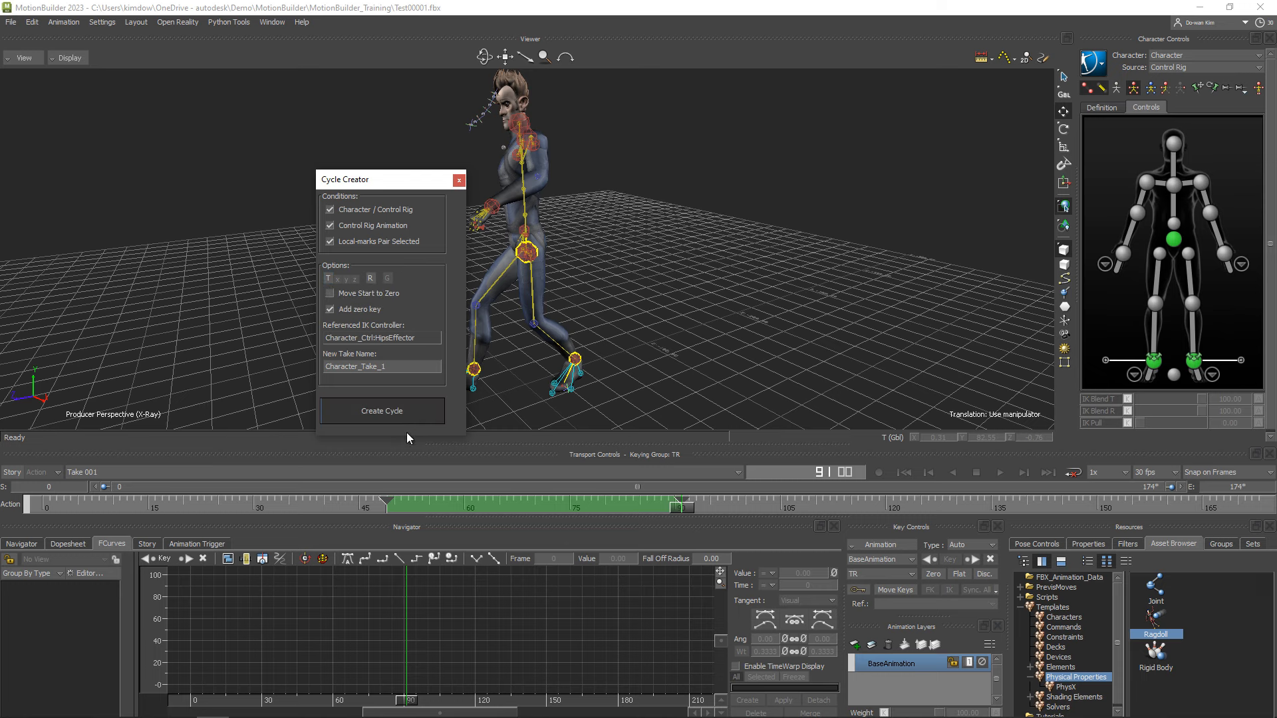
left_click(459, 181)
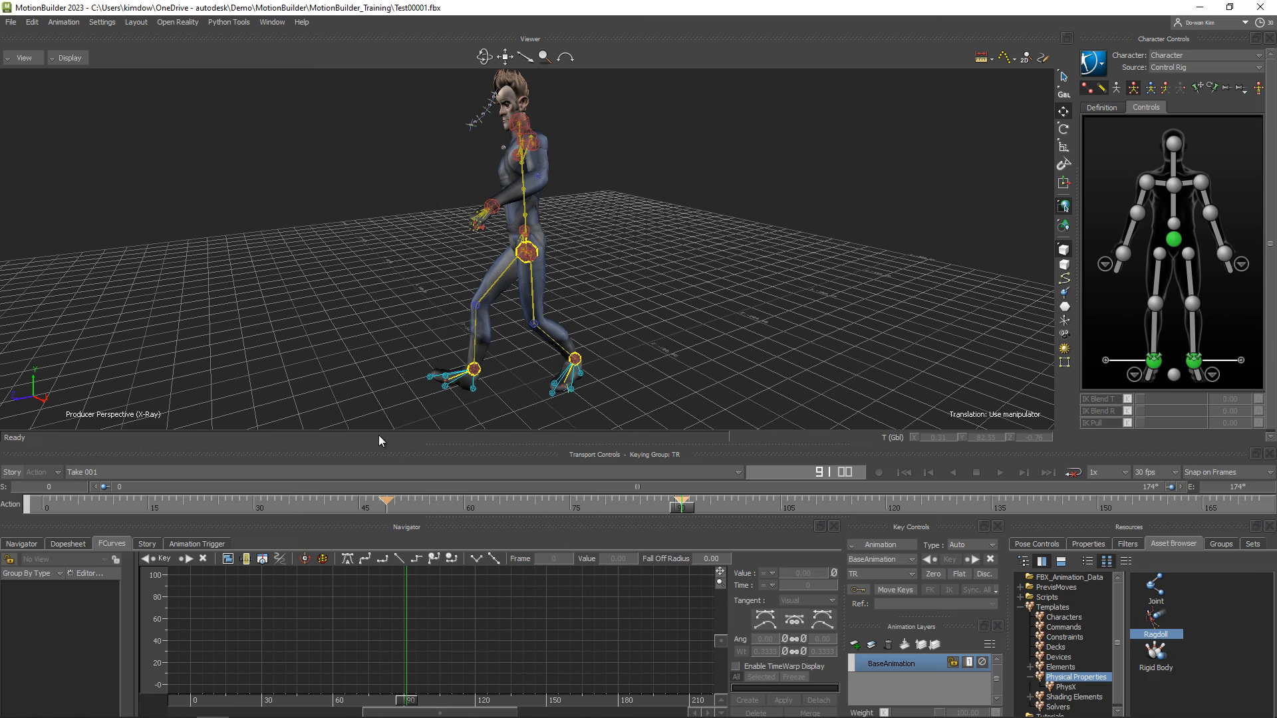
left_click(264, 473)
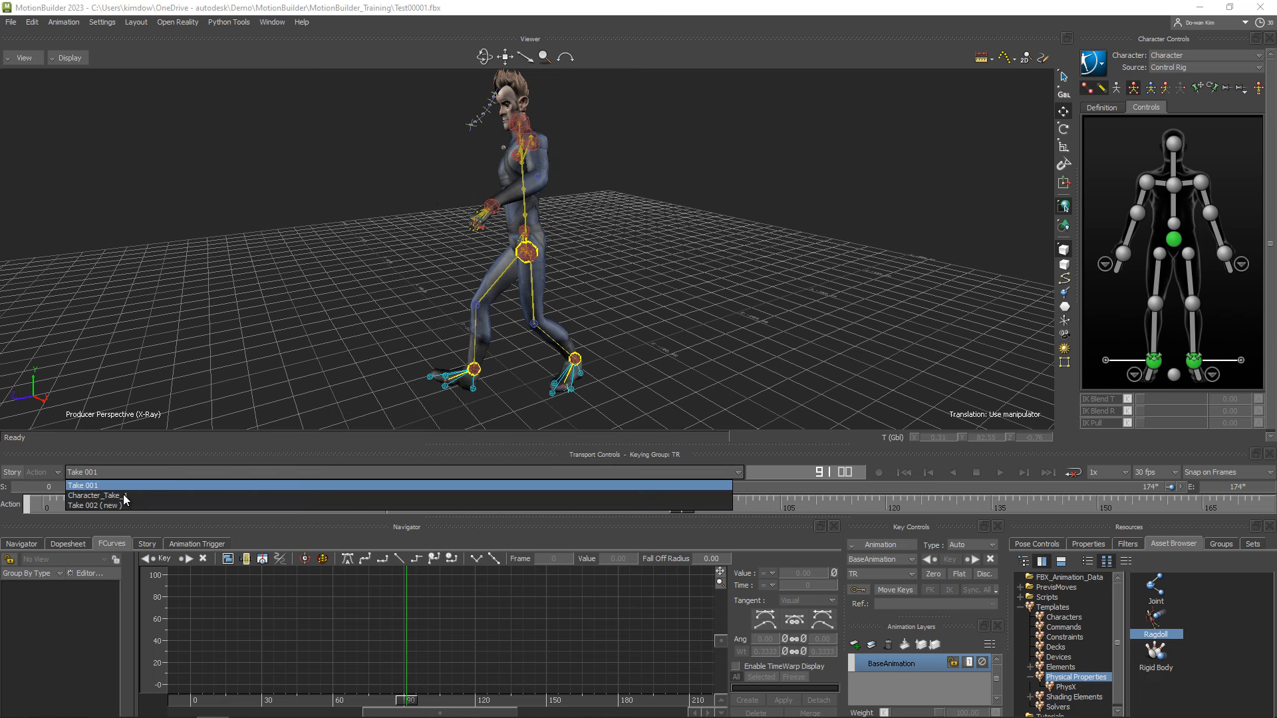
left_click(100, 495)
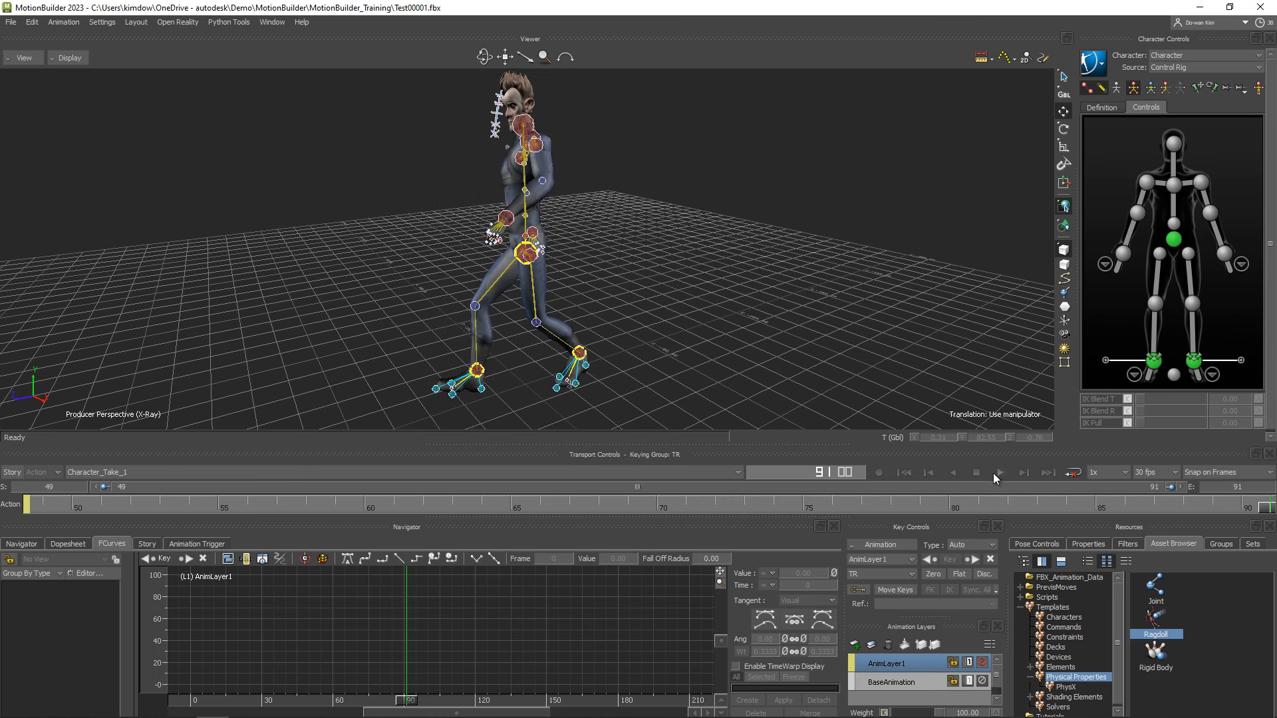
Turn on loop playback, play Character_Take_1 and go back to its first frame with the whole character in view
left_click(995, 473)
left_click(1072, 473)
left_click(1000, 471)
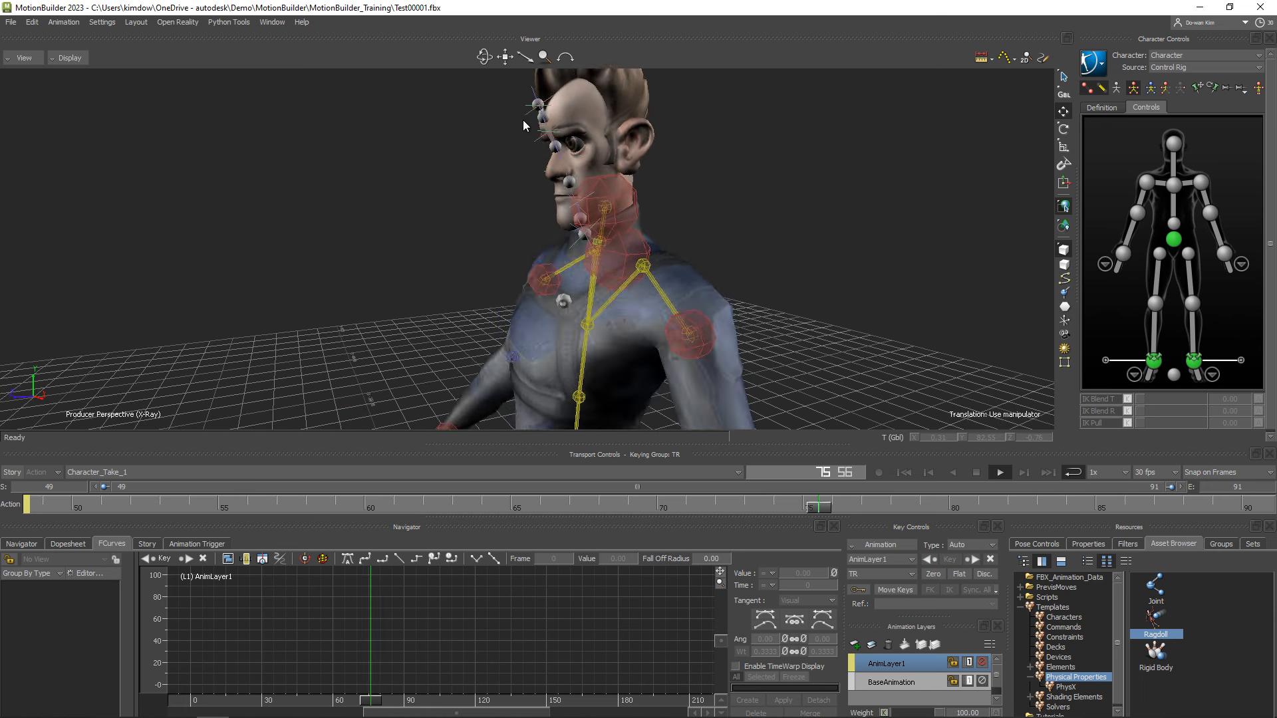
left_click(976, 473)
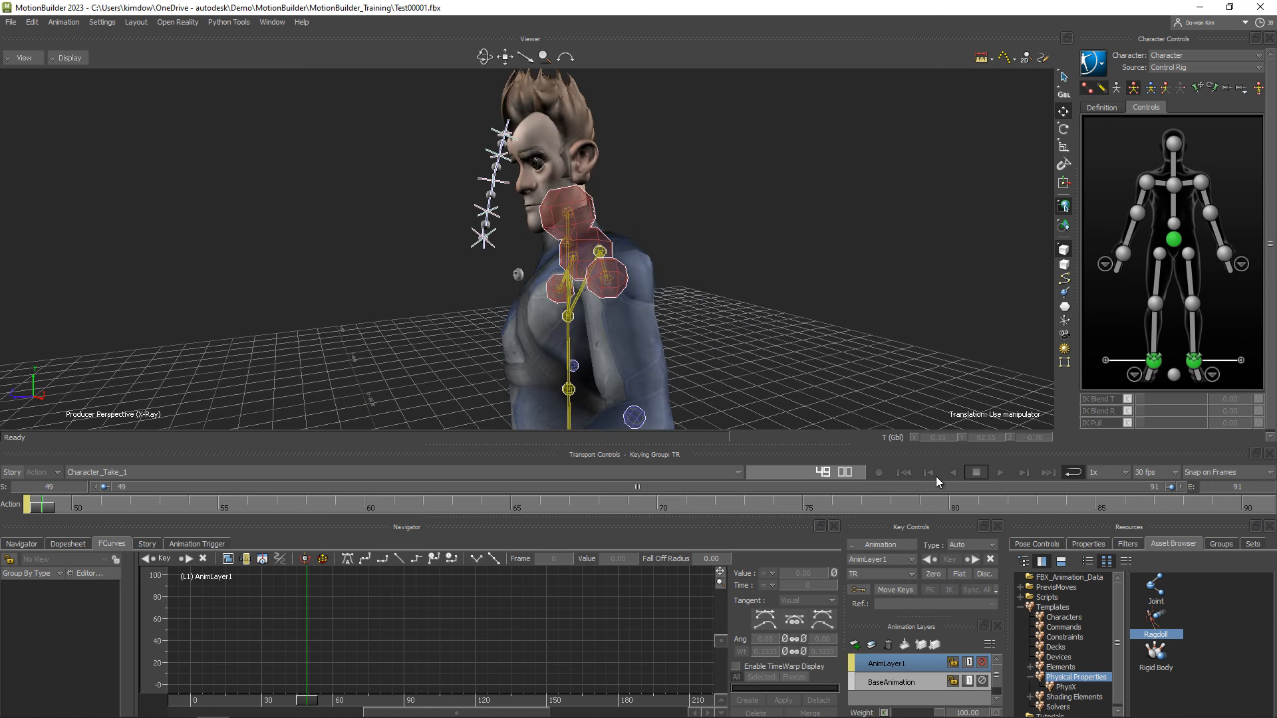
left_click(904, 473)
right_click_drag(850, 330, 428, 279, "alt")
middle_click_drag(621, 316, 618, 301, "alt")
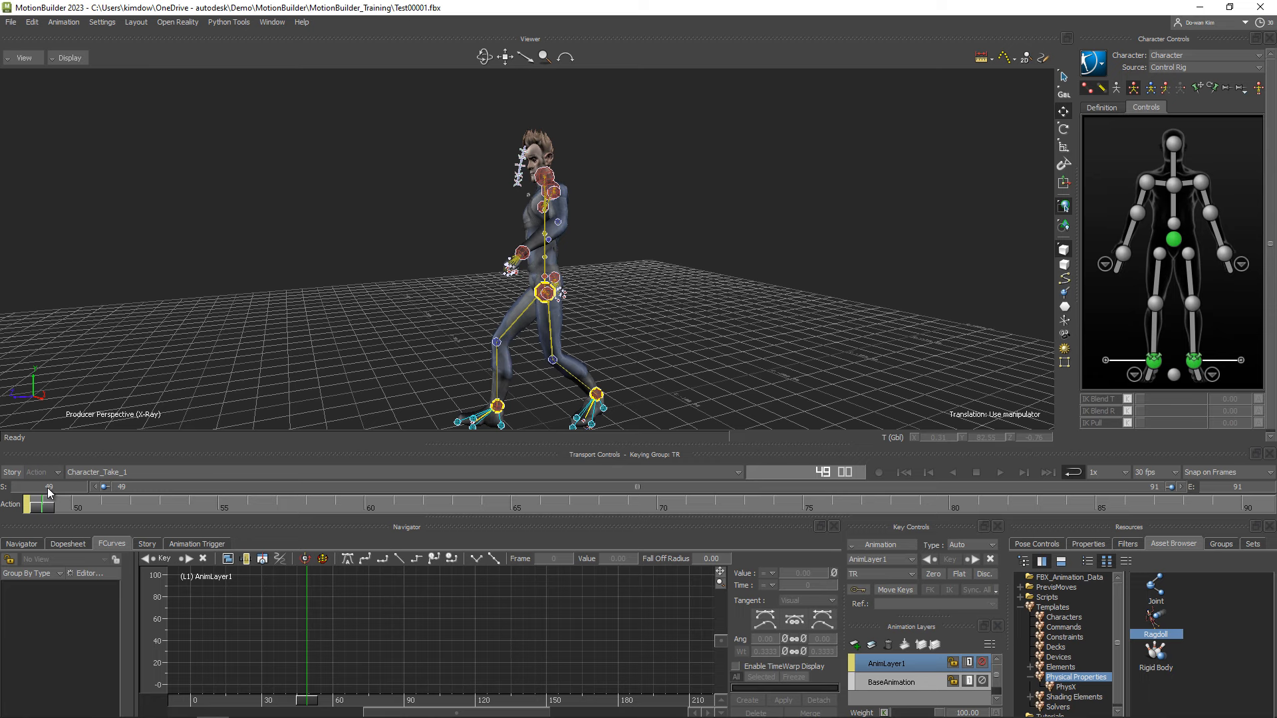
Insert a character animation track in the Story and assign Character to it
left_click(142, 544)
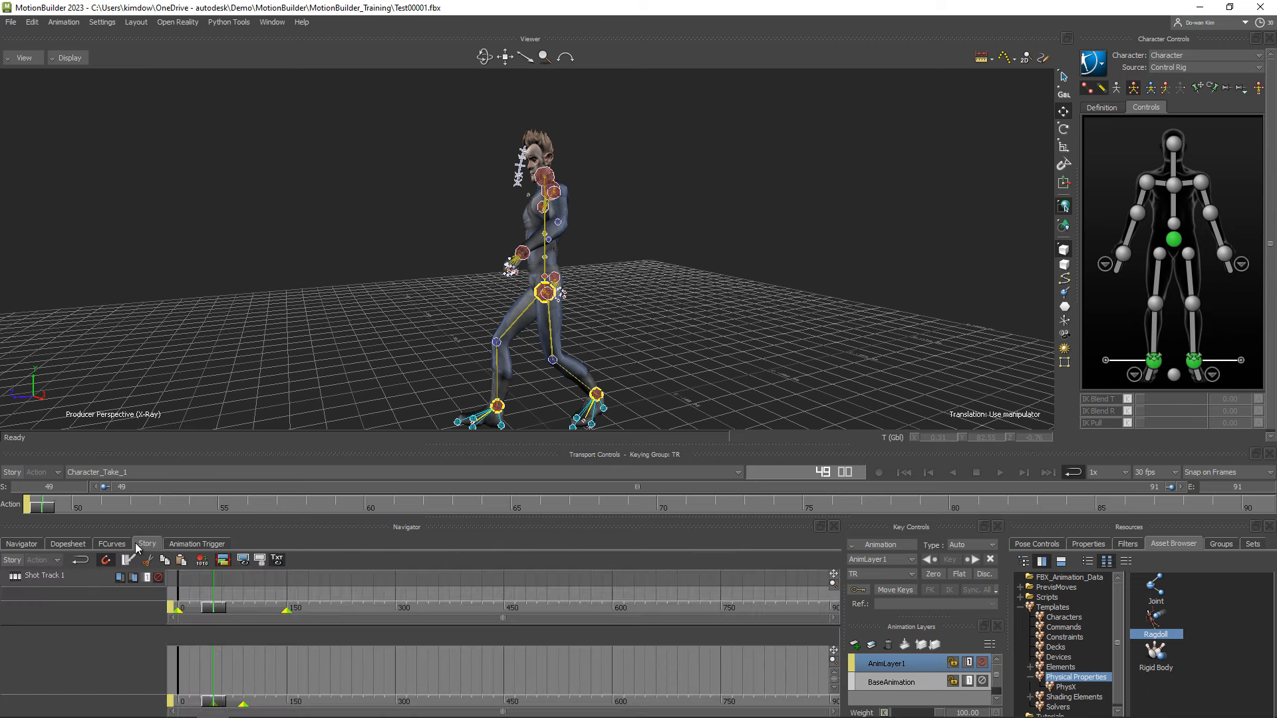
right_click(111, 660)
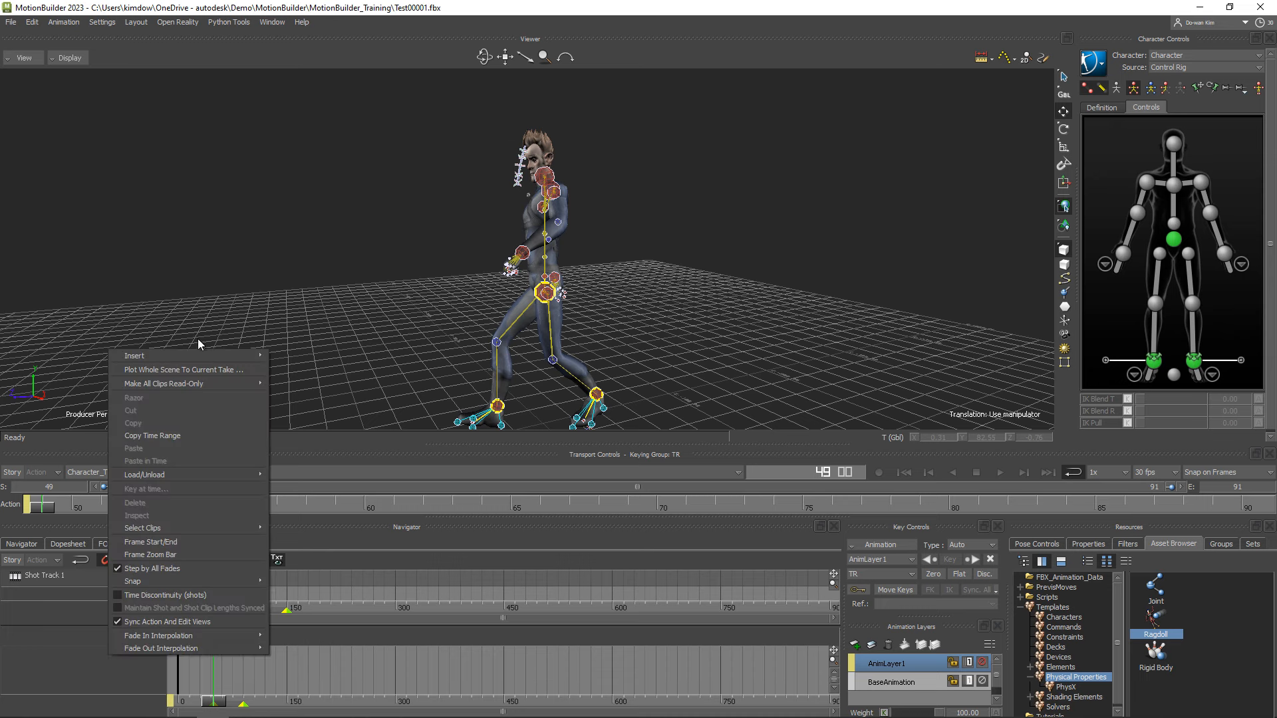
mouse_move(192, 355)
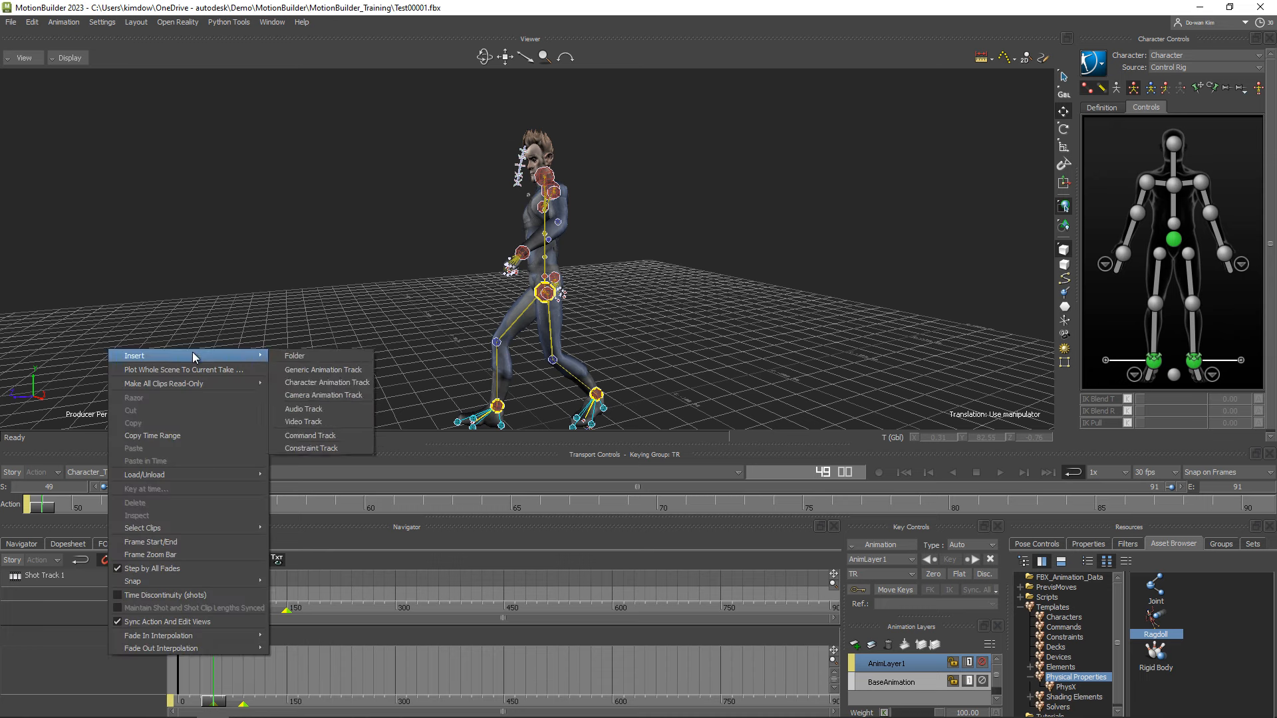
left_click(325, 384)
left_click(111, 668)
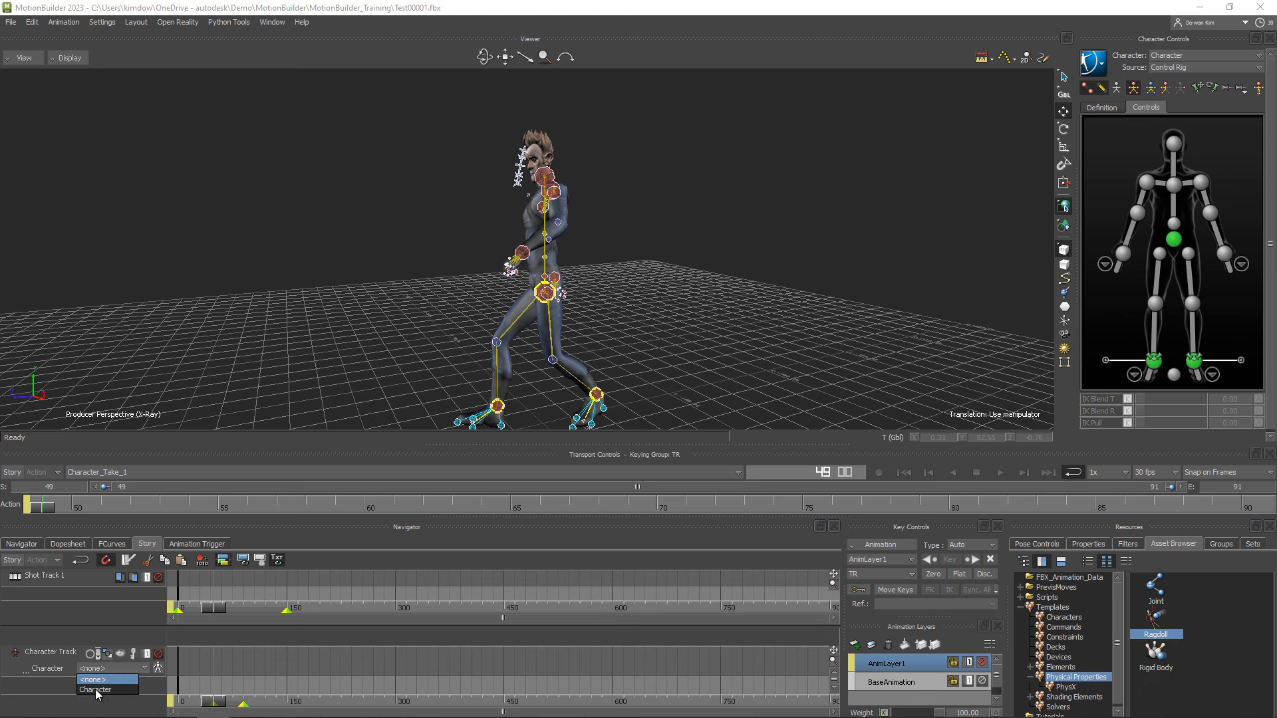
left_click(94, 689)
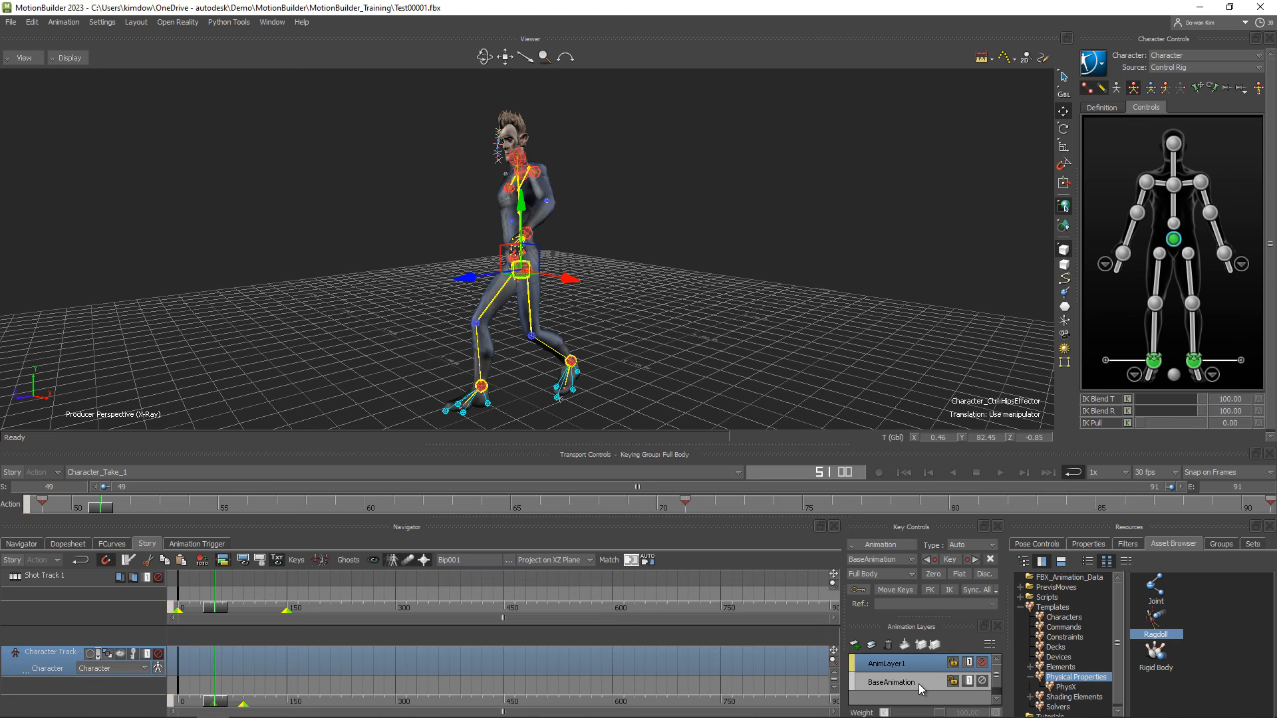
Select AnimLayer1 and BaseAnimation and merge all layers for the whole scene, deleting the merged layers
left_click(915, 692)
left_click(895, 664)
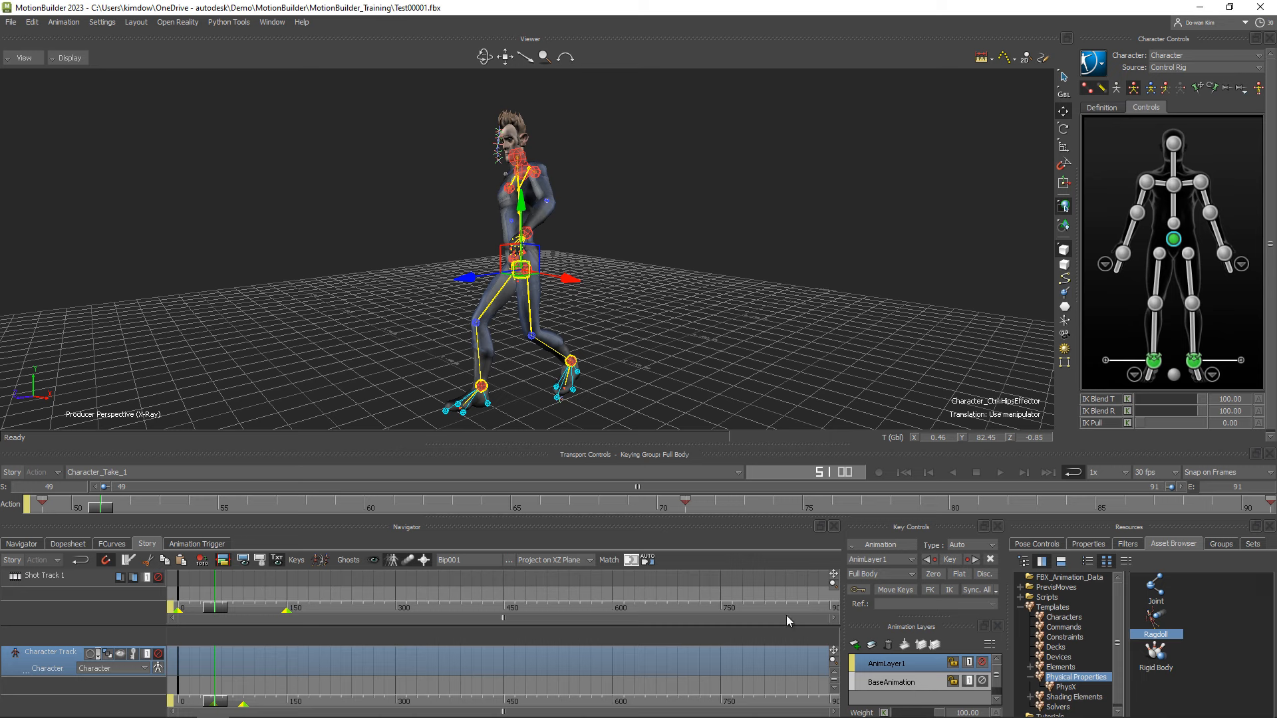
left_click(892, 685)
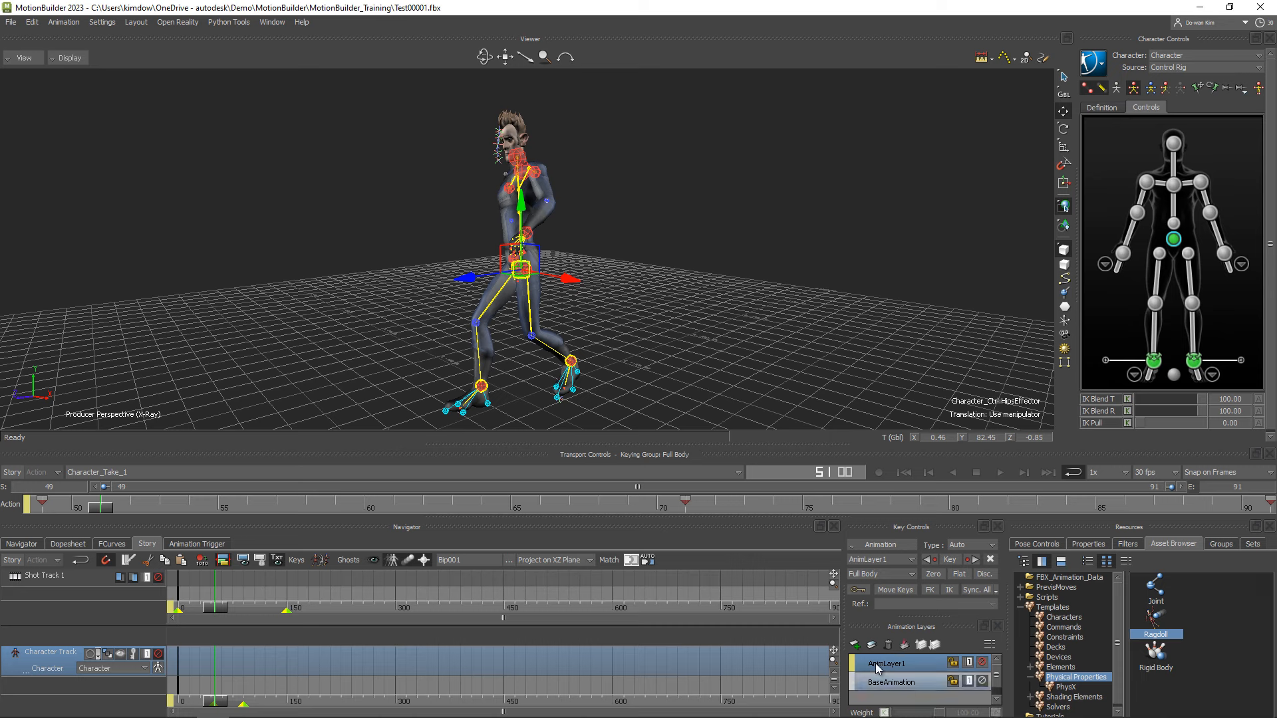
left_click(905, 645)
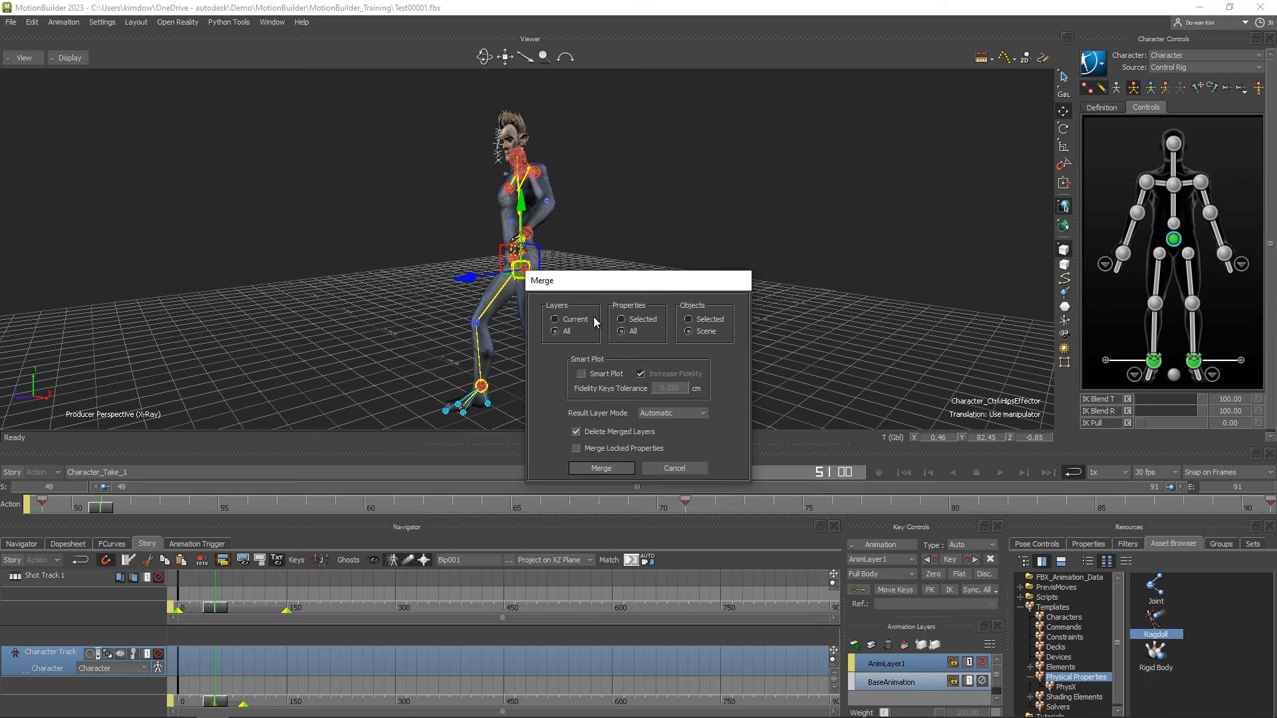
left_click(601, 468)
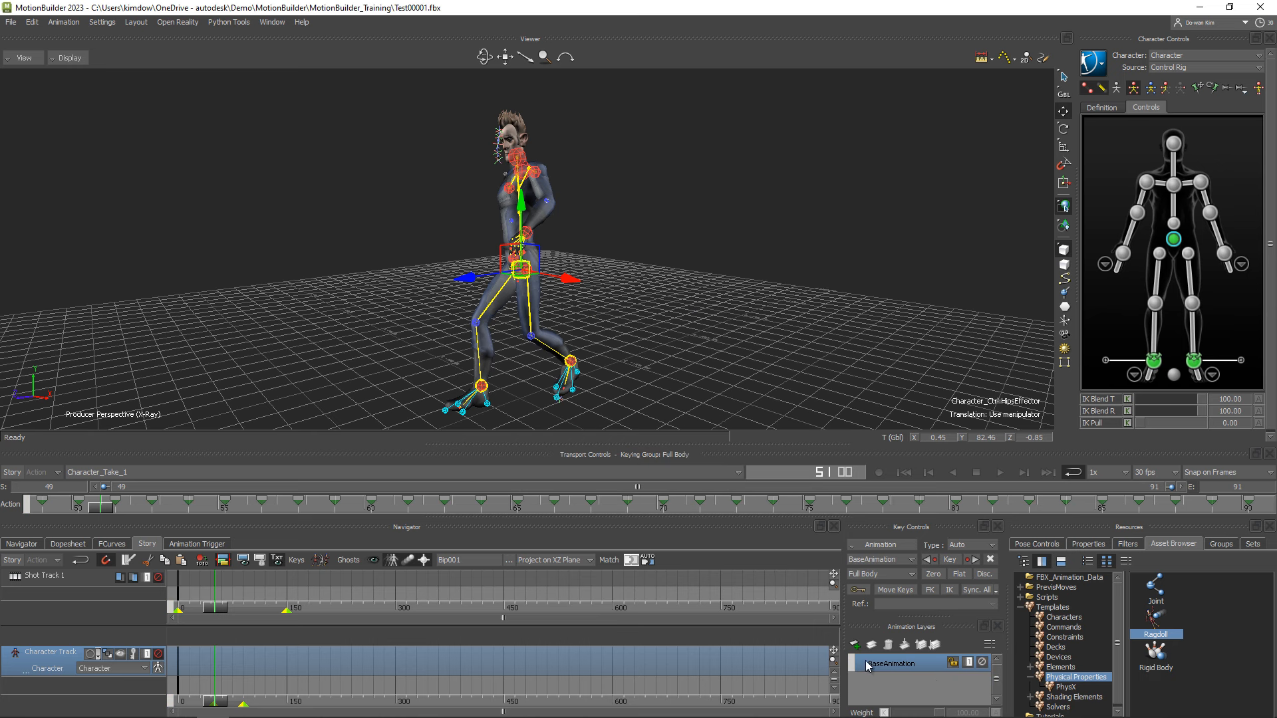
Insert the current take as a clip on the character track, activate Story mode and frame the clip
right_click(255, 664)
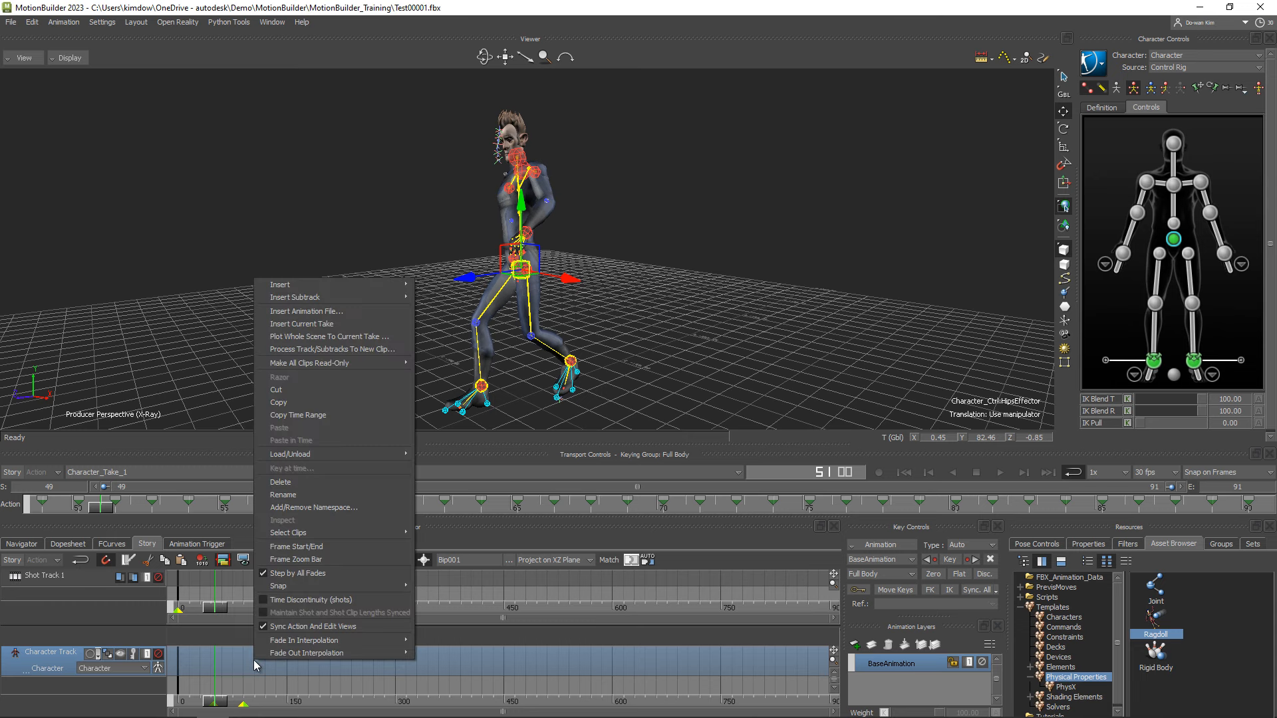
left_click(336, 324)
left_click(581, 409)
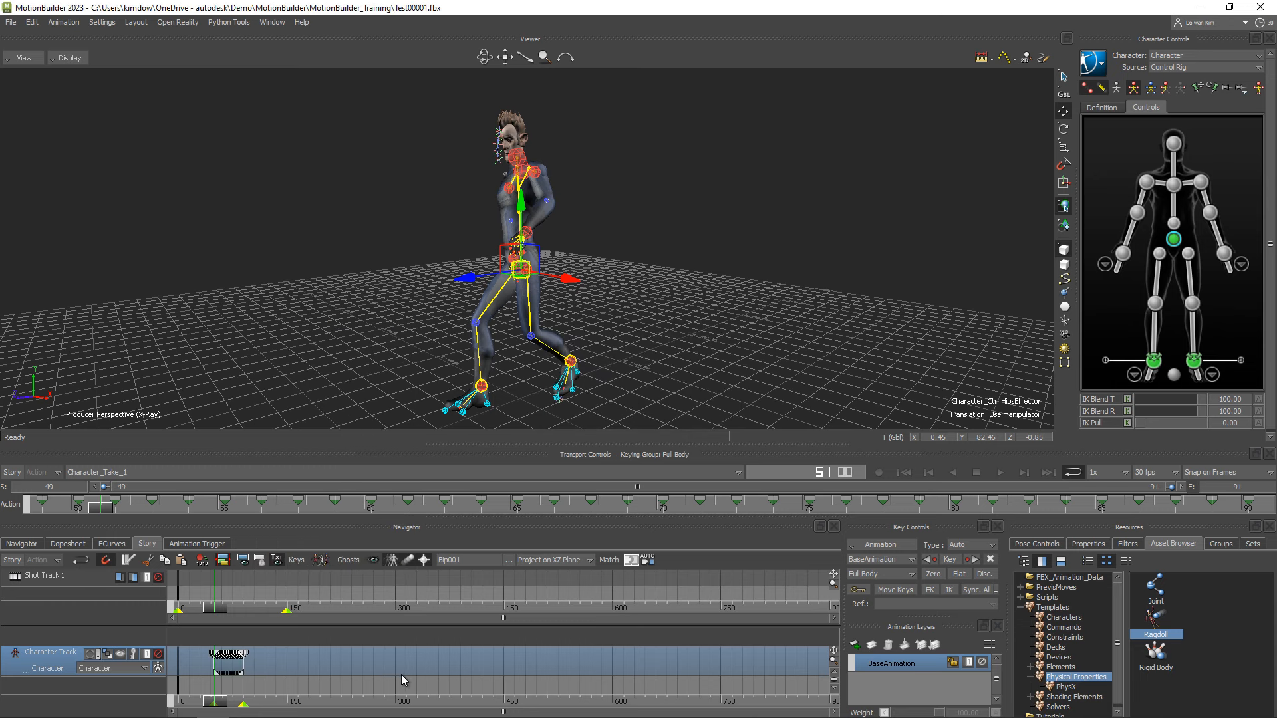
mouse_move(221, 705)
left_mouse_down()
mouse_move(238, 705)
mouse_move(202, 702)
left_mouse_up()
left_click(12, 561)
key("a")
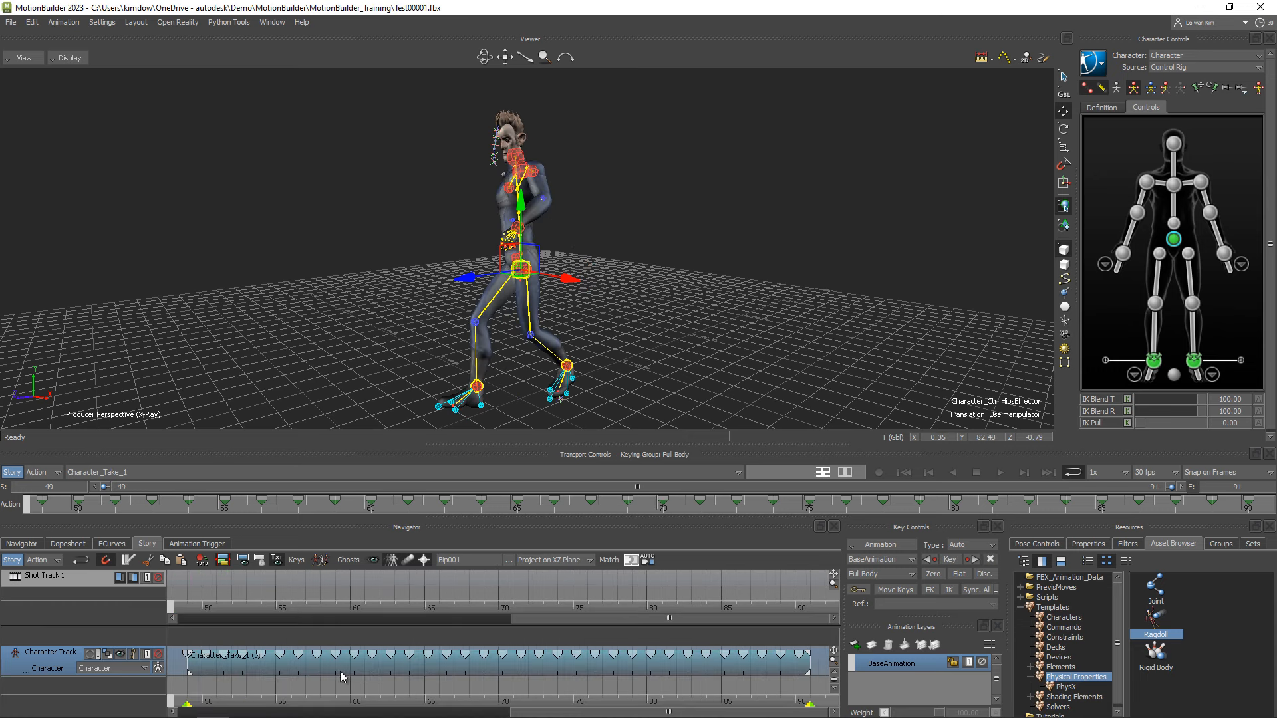
Go to frame 1 and move the Character_Take_1 clip so that it starts there
left_click_drag(397, 683, 13, 665, "ctrl")
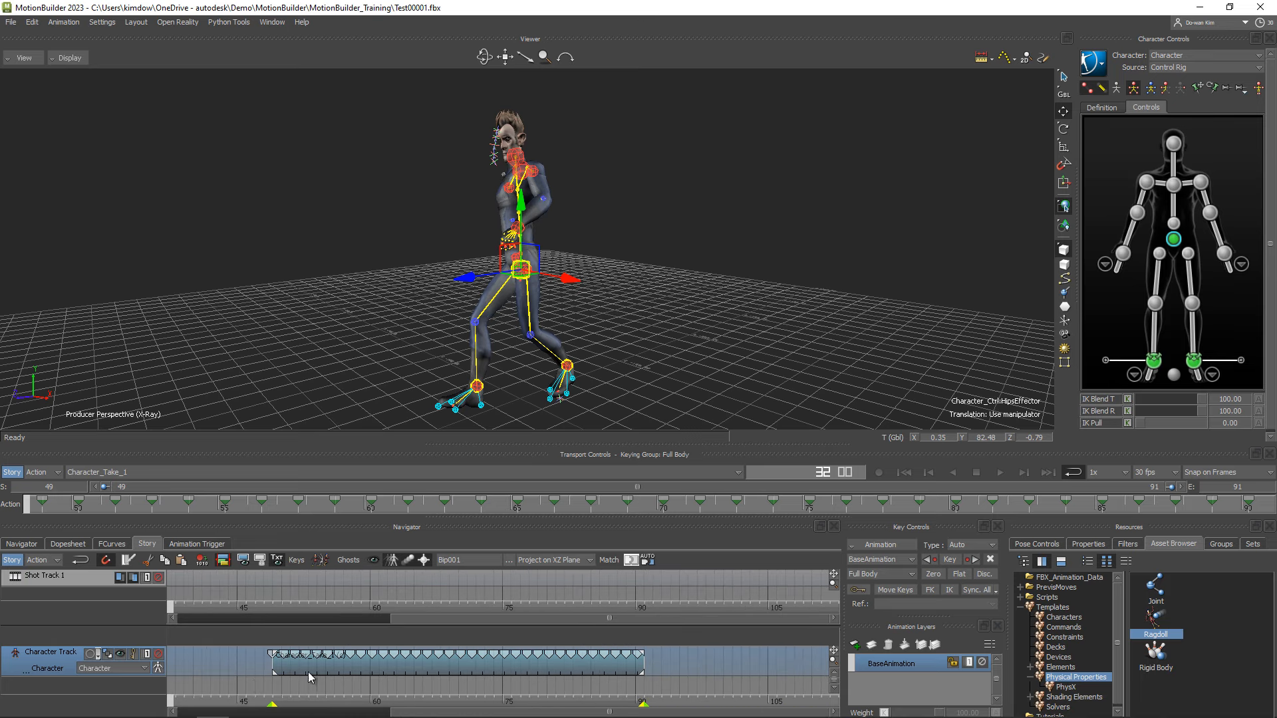
left_click_drag(234, 675, 615, 661, "shift")
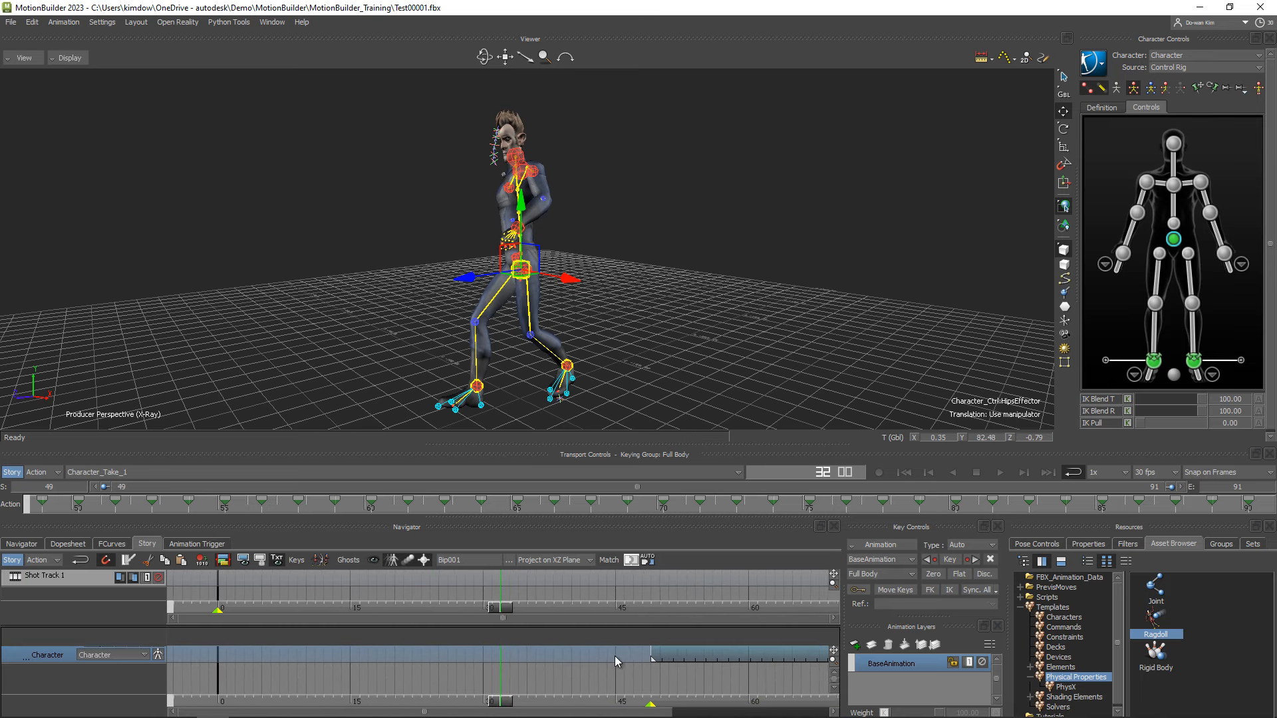
left_click_drag(504, 705, 225, 702)
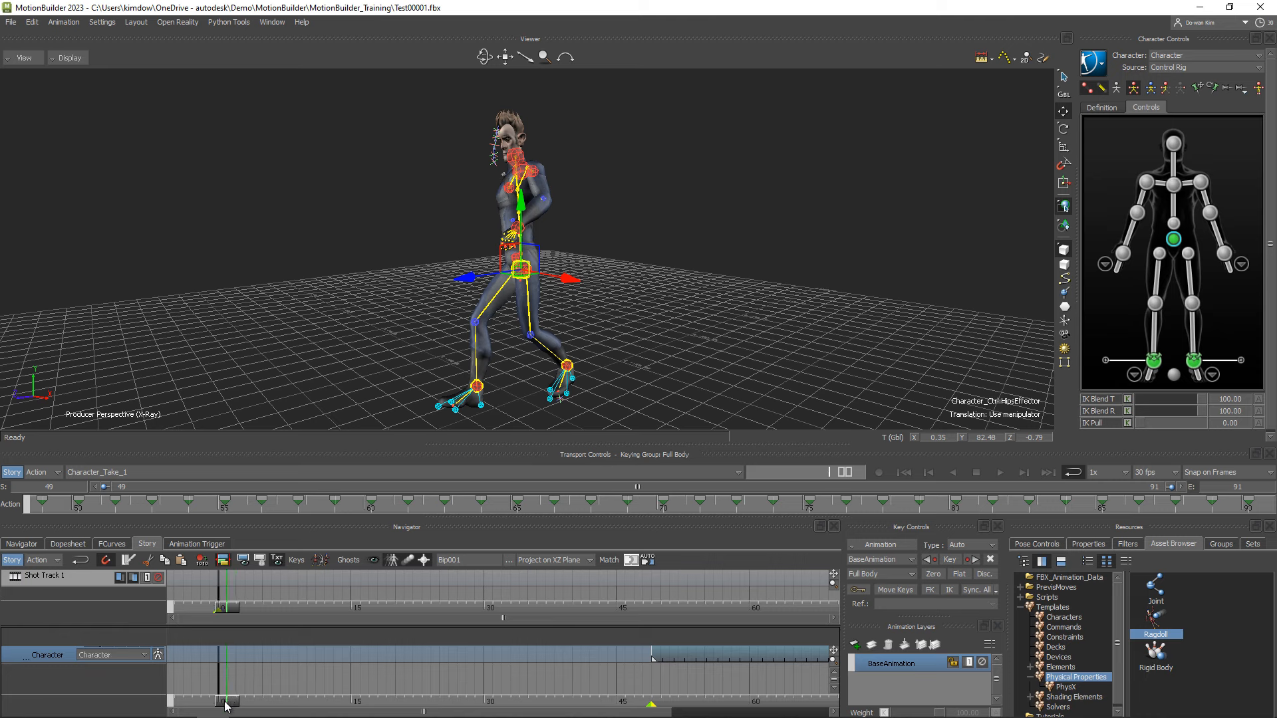
key("a")
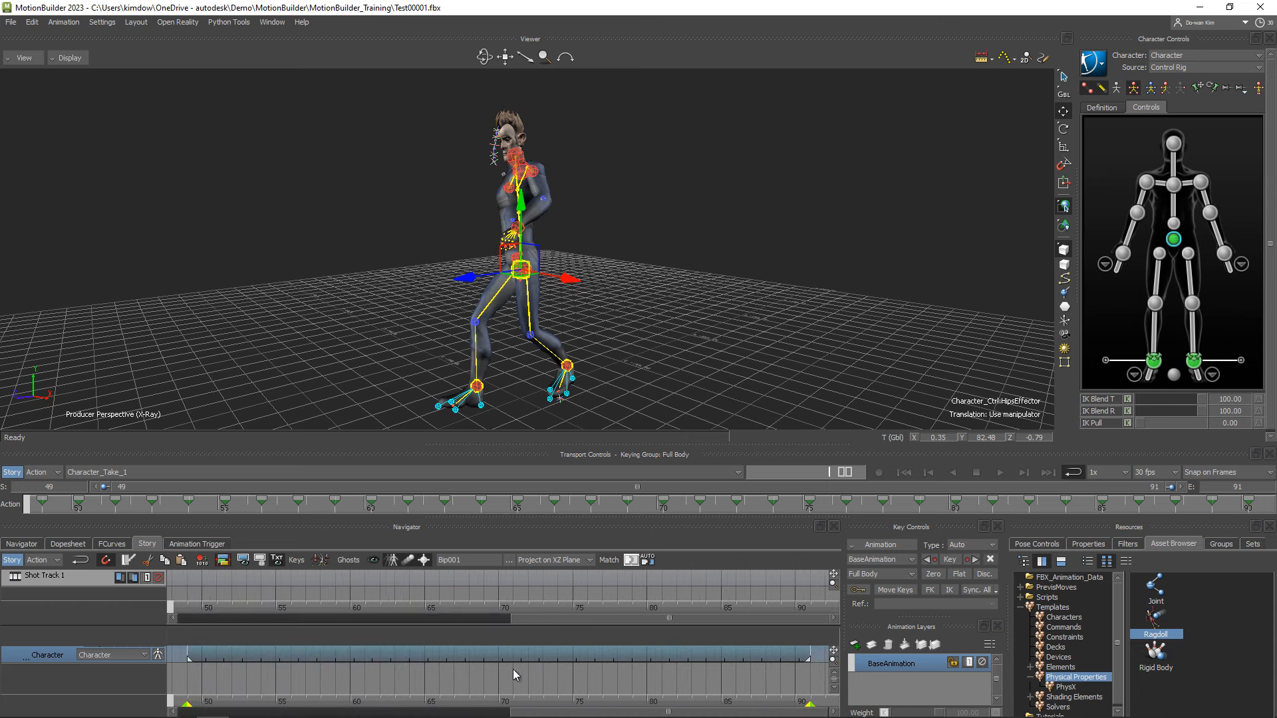
left_click_drag(354, 678, 263, 660, "ctrl")
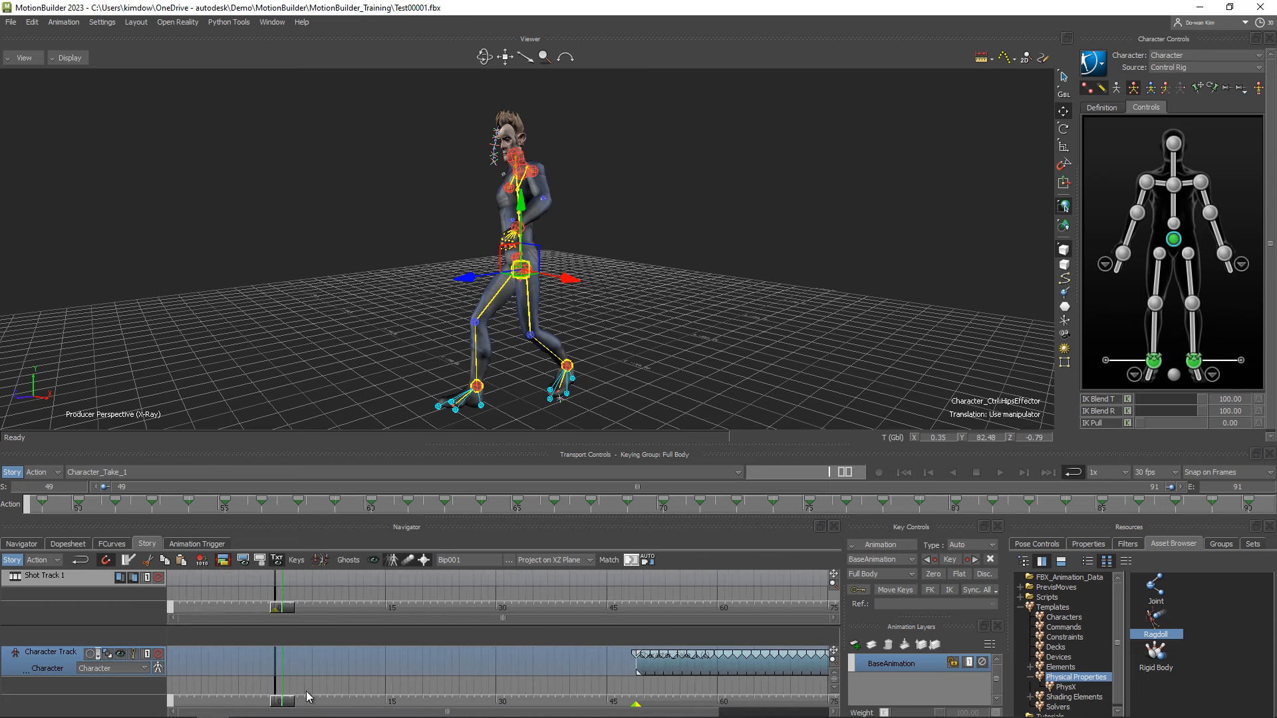
left_click(709, 674)
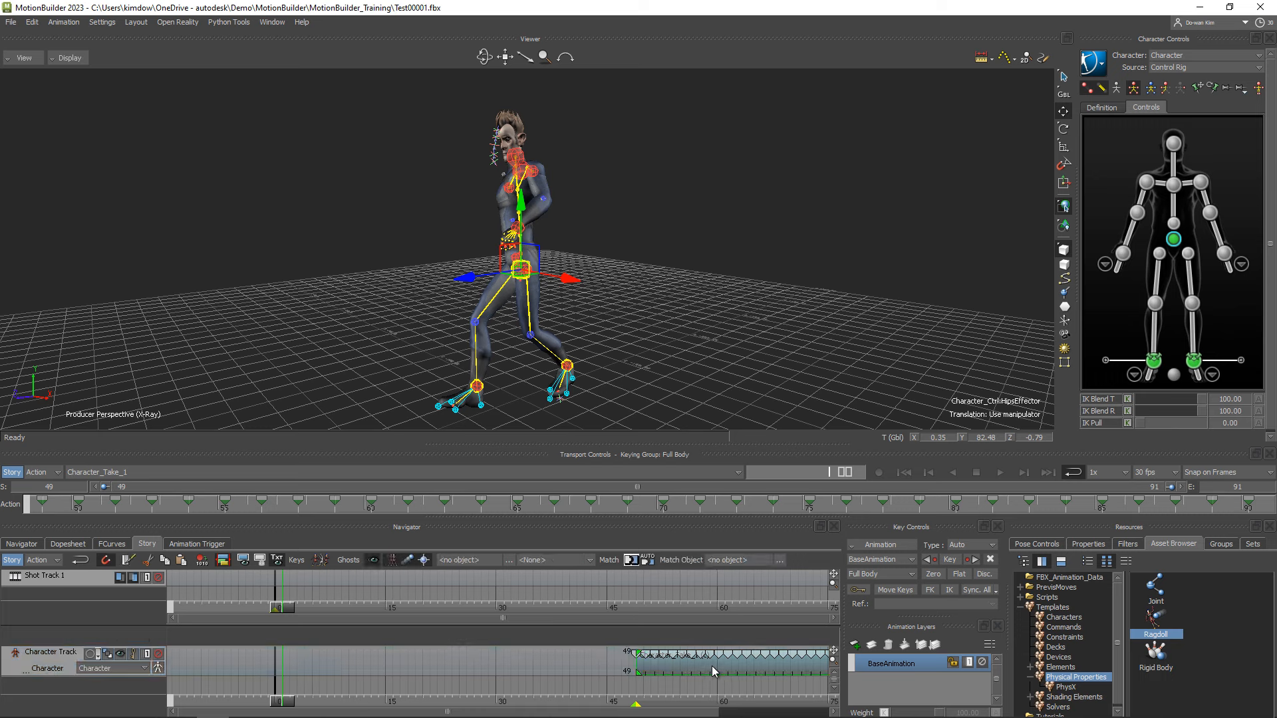
left_click_drag(711, 670, 347, 662)
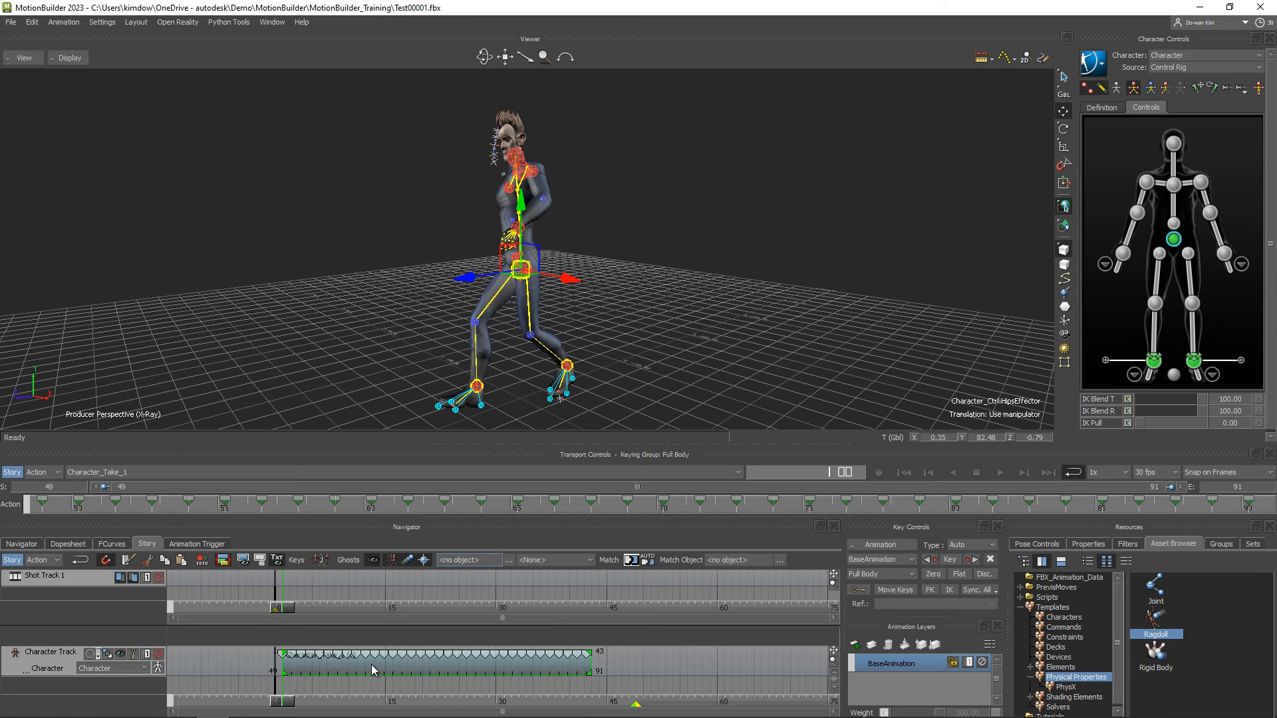
Fit the timeline range to the clip's start and end, clear the selection and play the loop
right_click(424, 666)
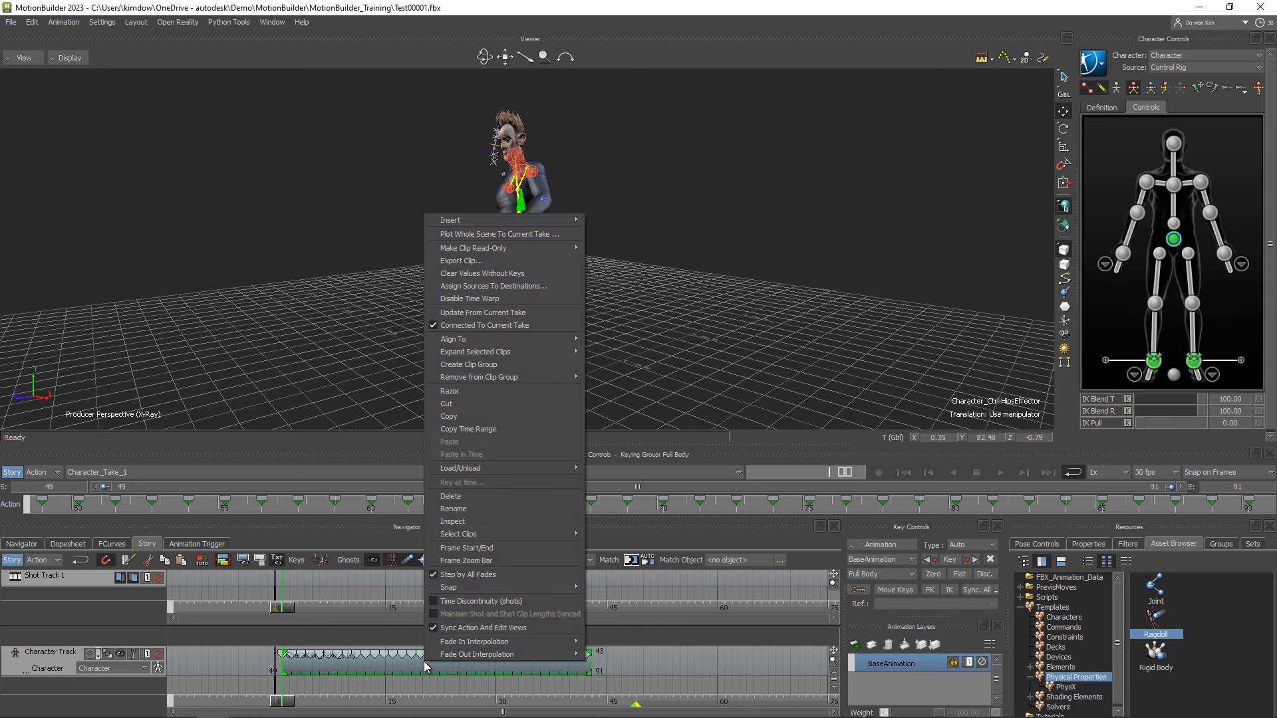
left_click(500, 548)
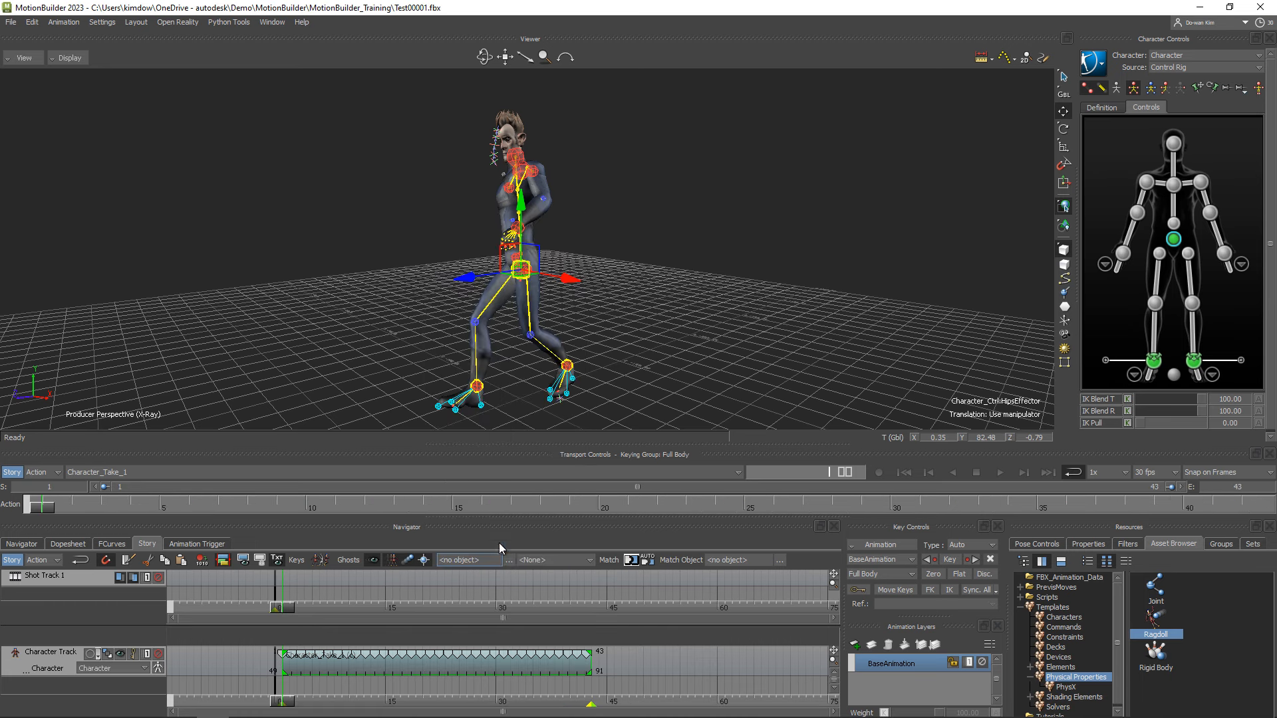
left_click(677, 321)
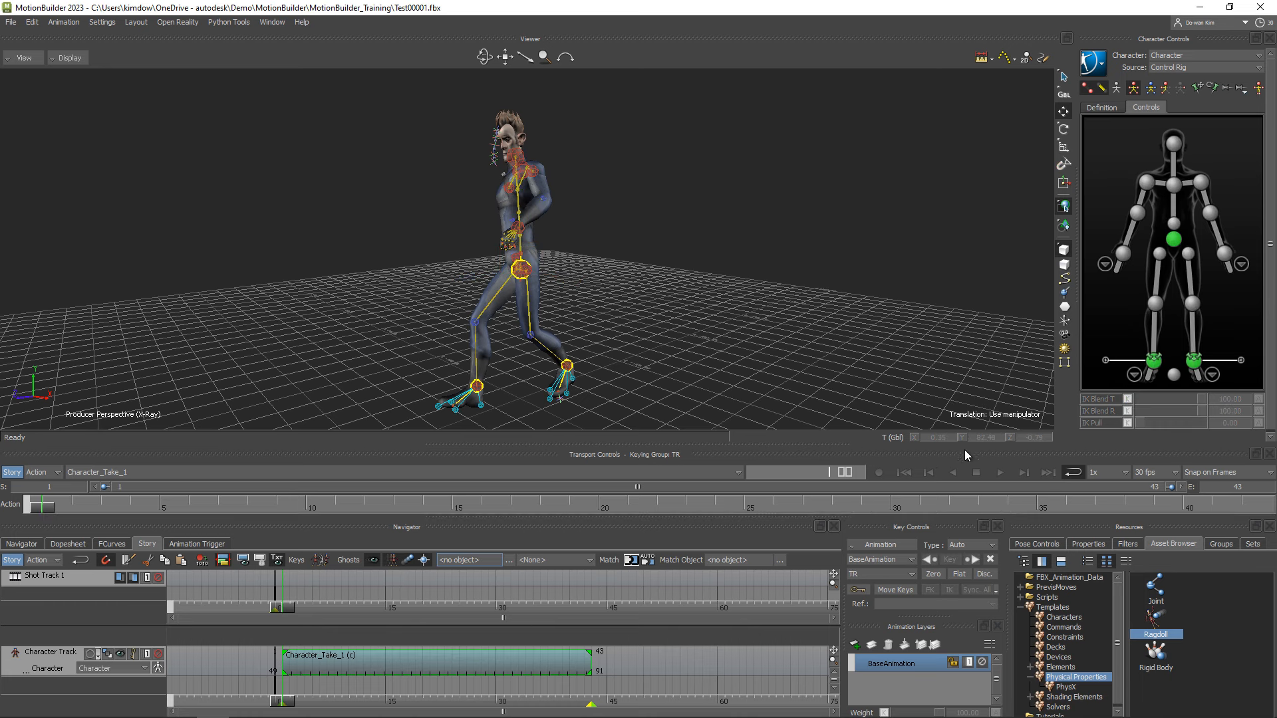
left_click(997, 474)
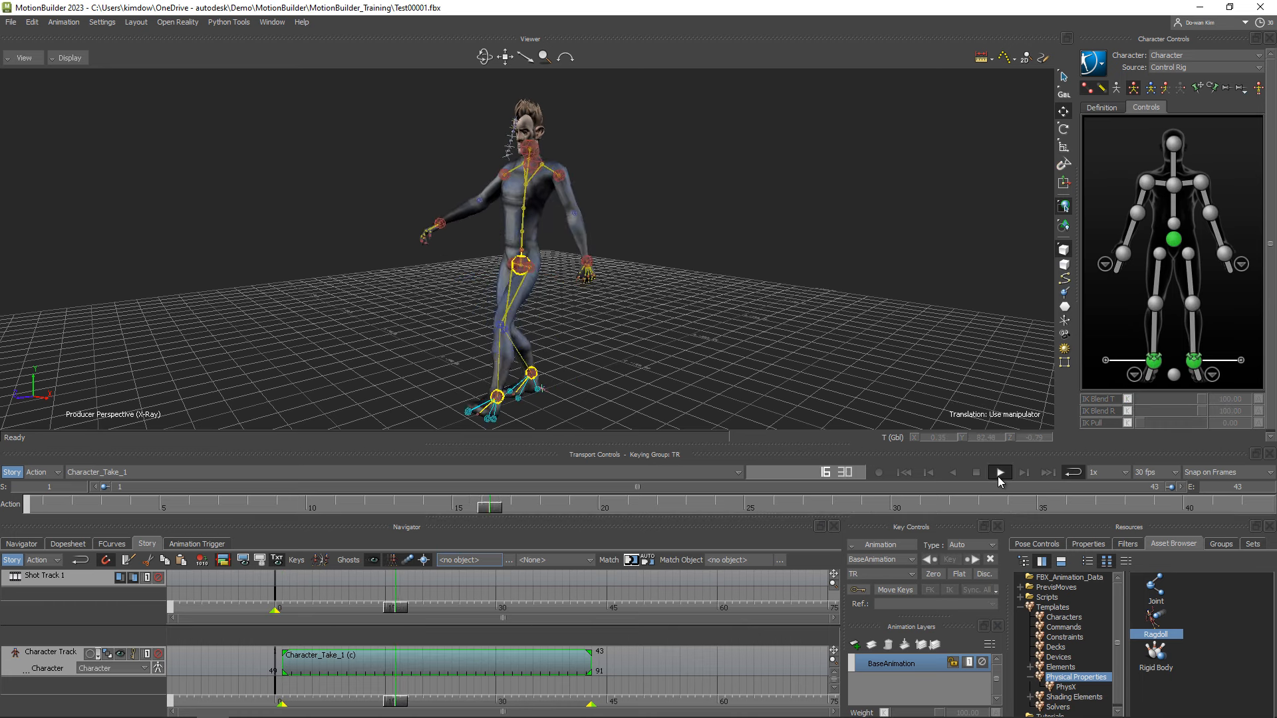
left_click(975, 473)
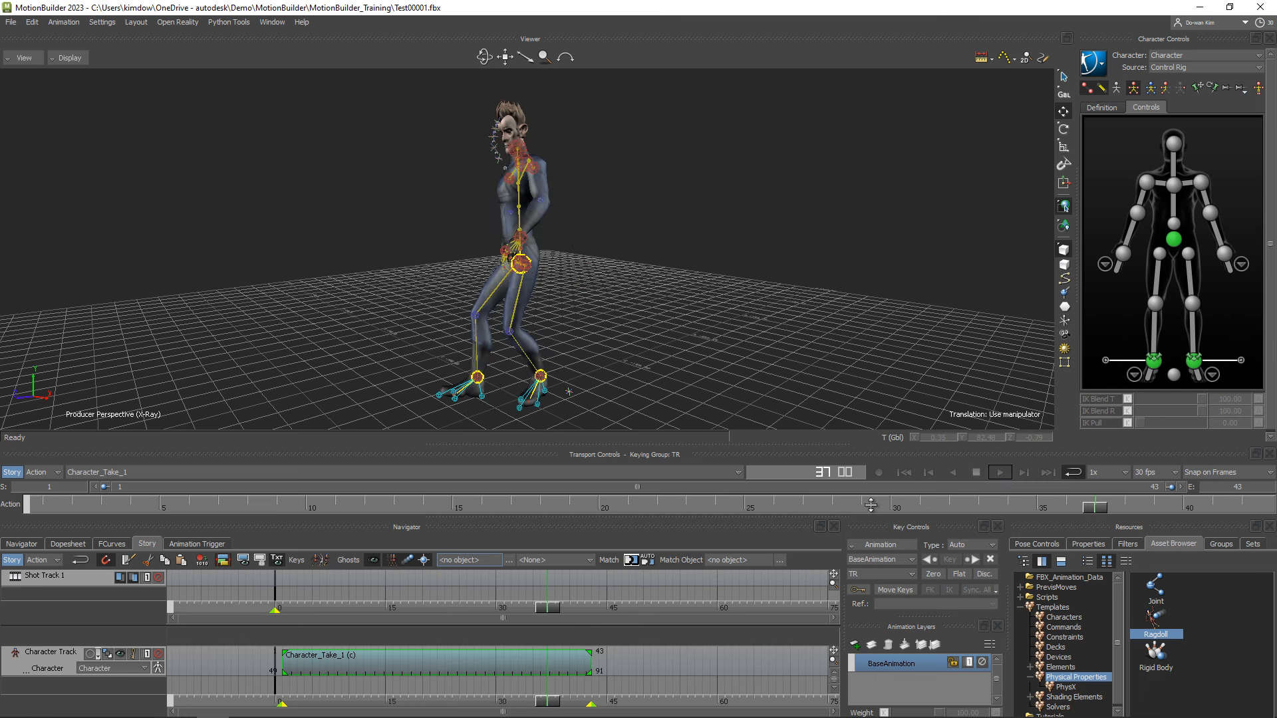
Time-scale the Character_Take_1 clip to end at frame 40, and play it with the timeline range fitted to the clip
left_click(83, 560)
left_click_drag(548, 704, 567, 665)
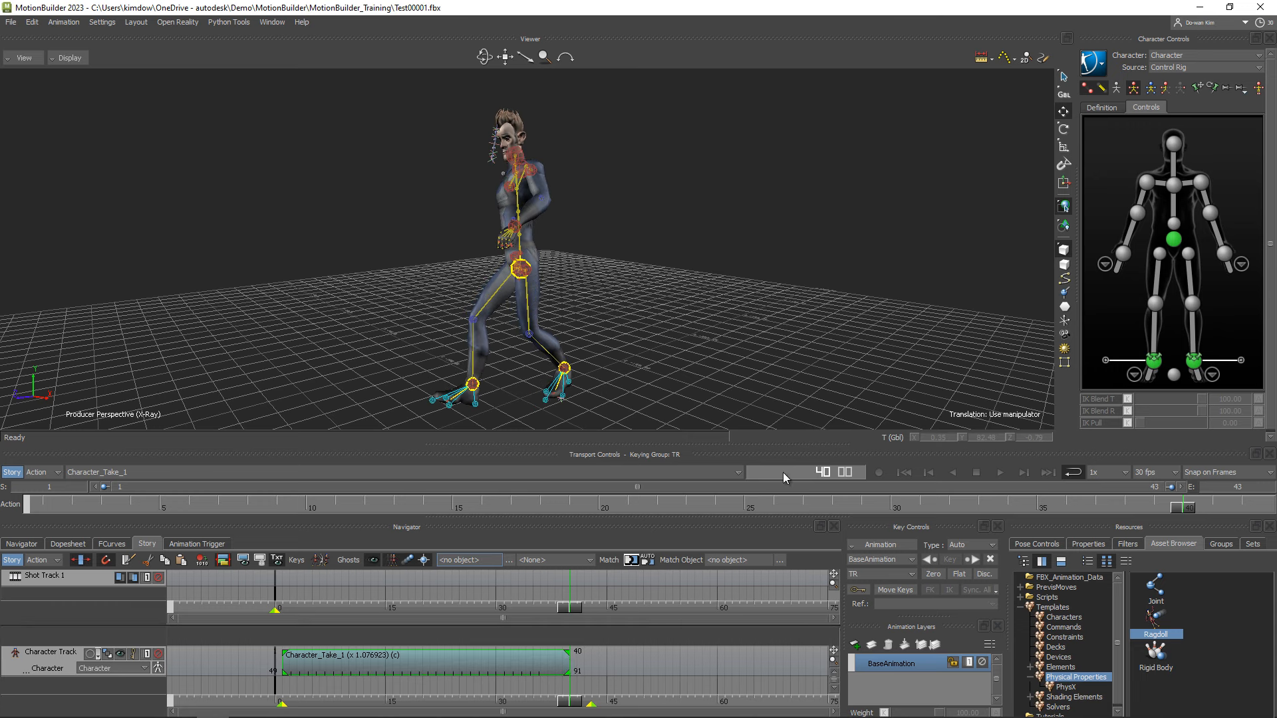
right_click(530, 662)
left_click(593, 552)
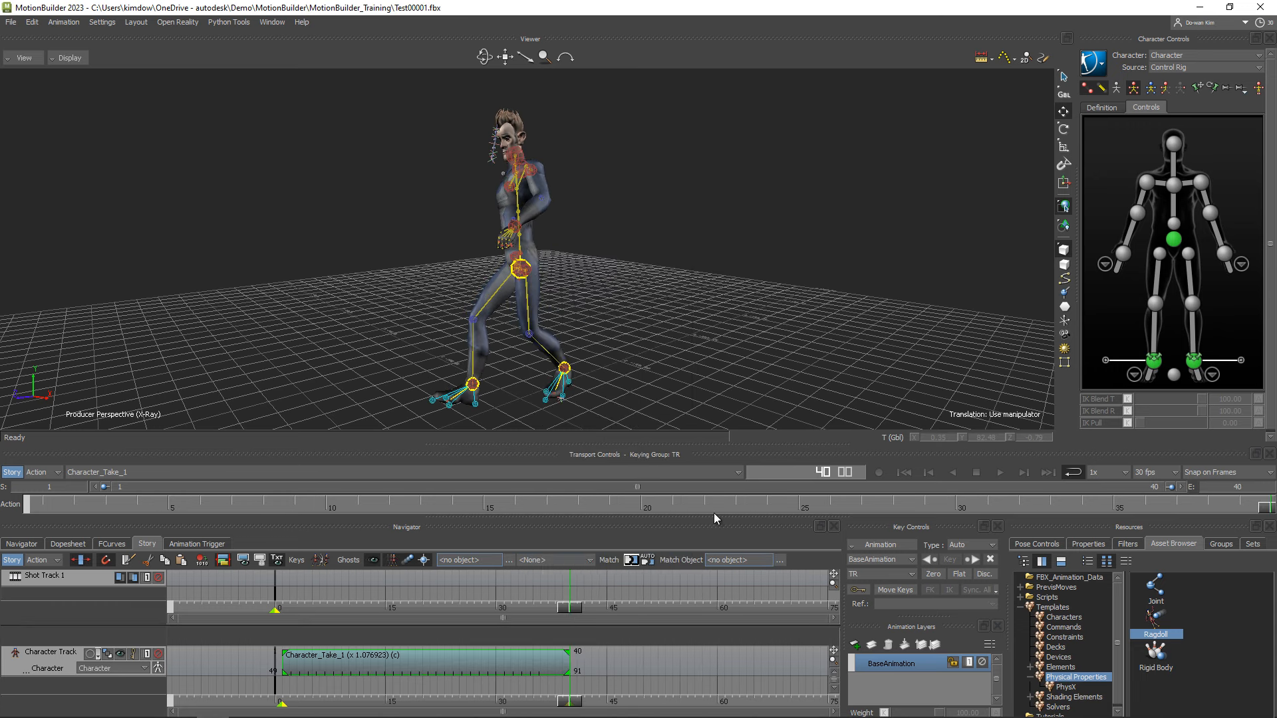
left_click(999, 475)
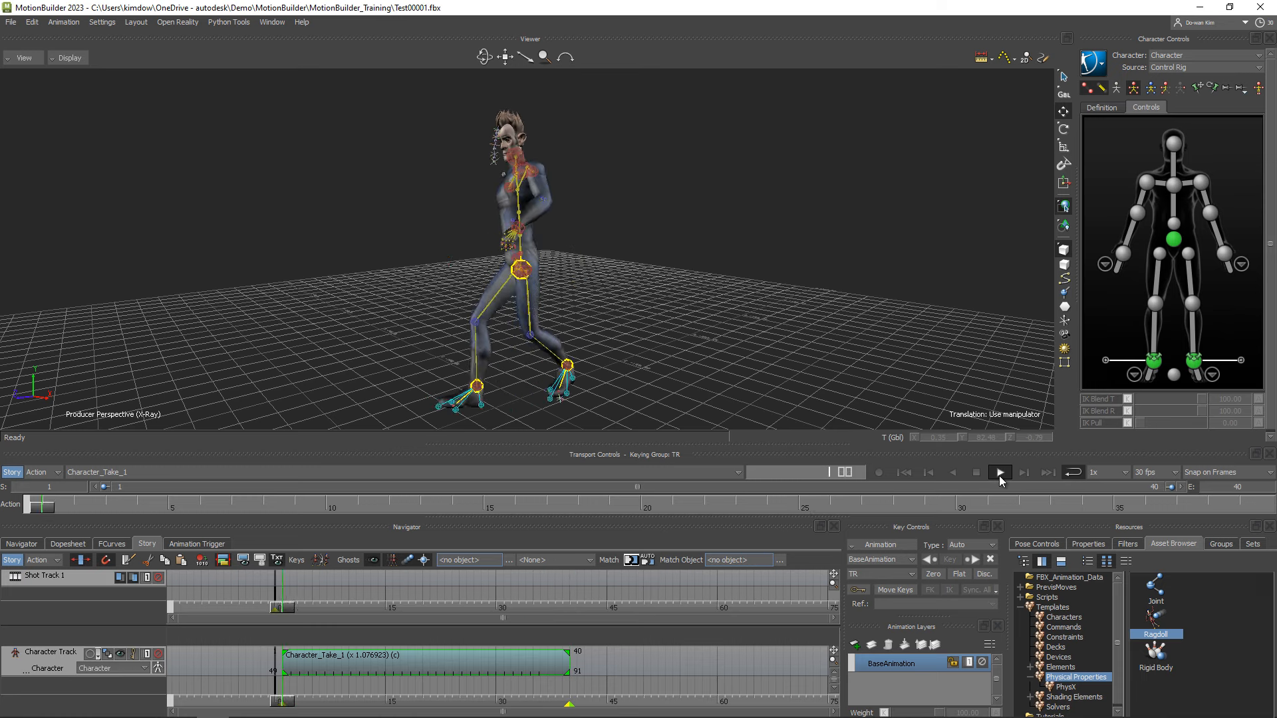
left_click(999, 475)
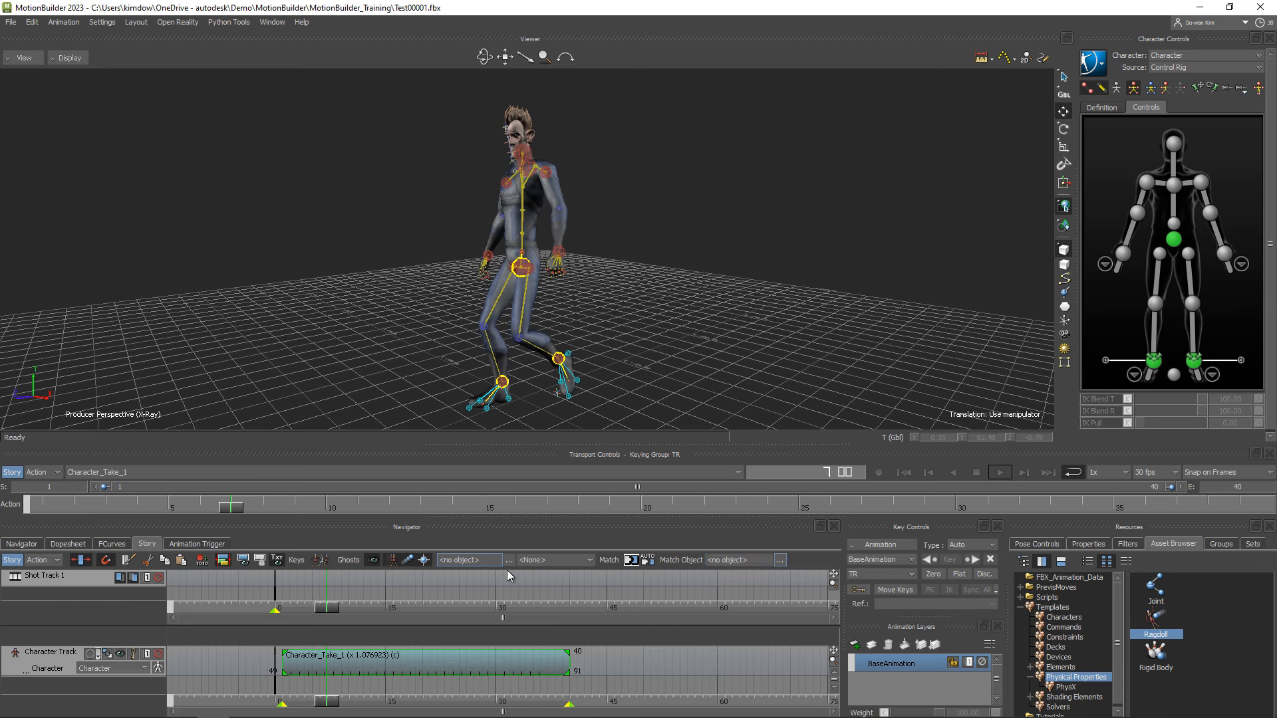
Plot the whole scene to the current take with a different plot rate, and turn off Story mode
right_click(456, 669)
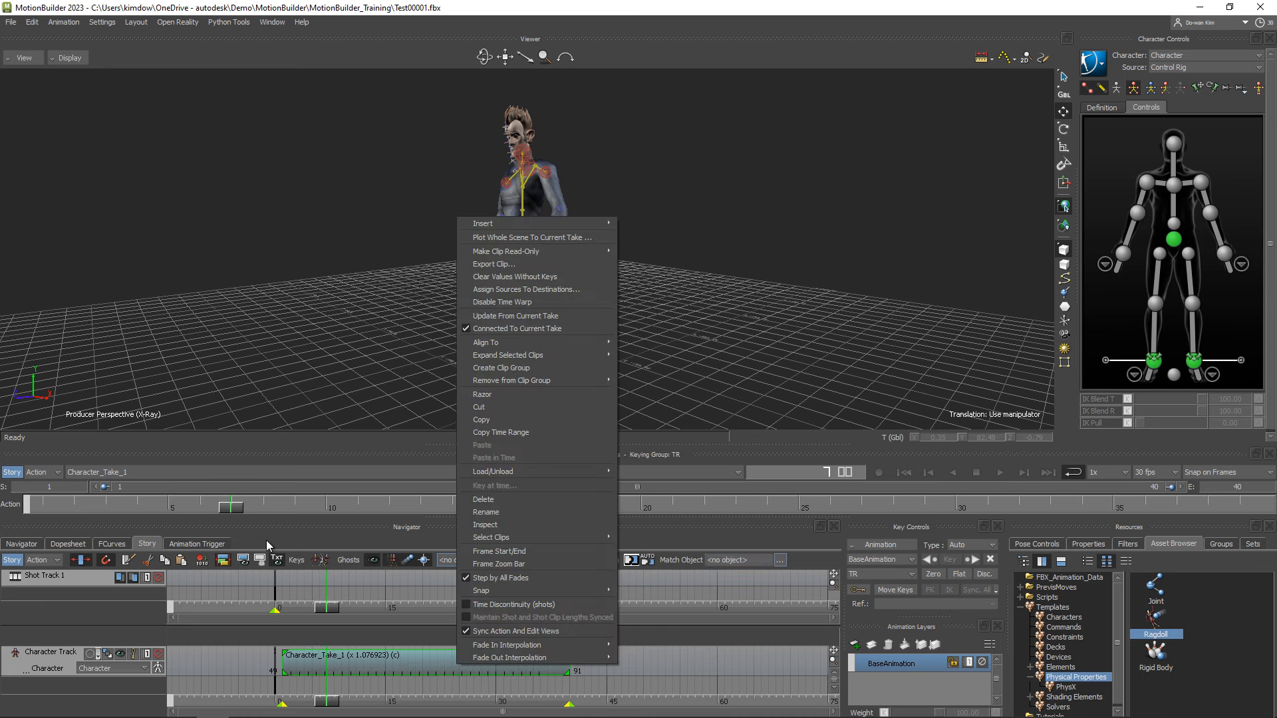
left_click(511, 238)
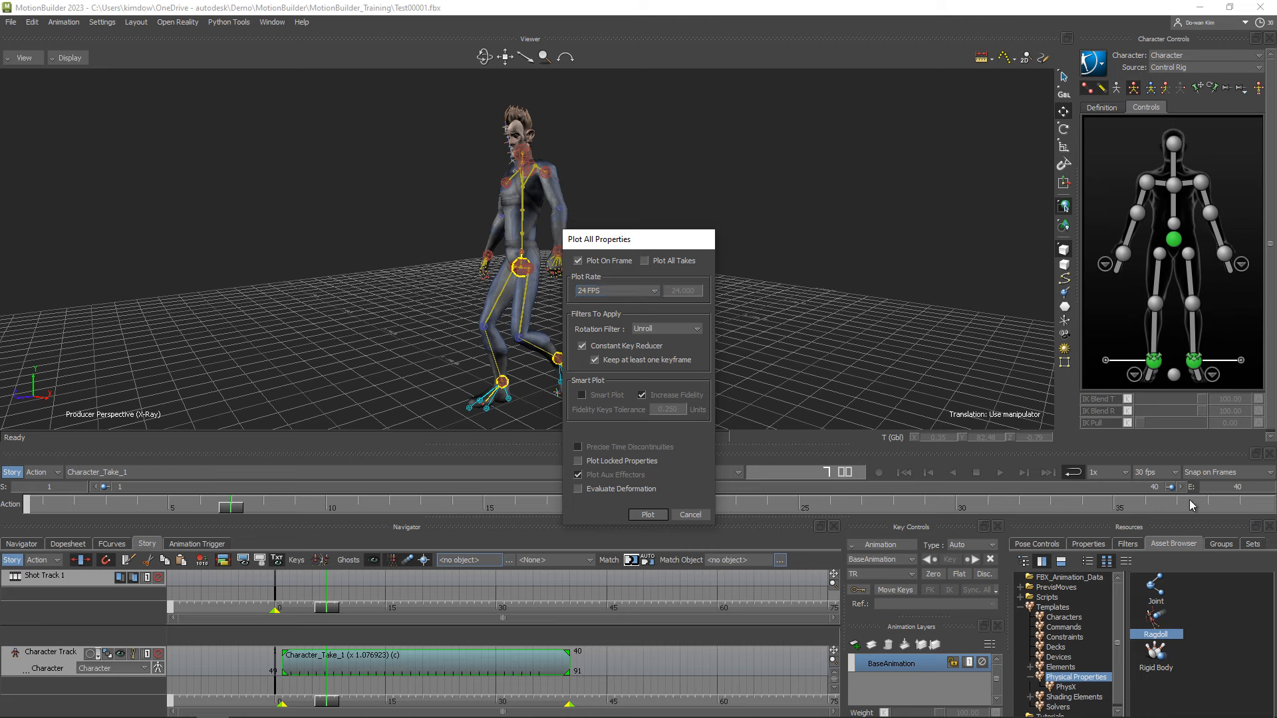
left_click(625, 292)
left_click(590, 352)
left_click(645, 515)
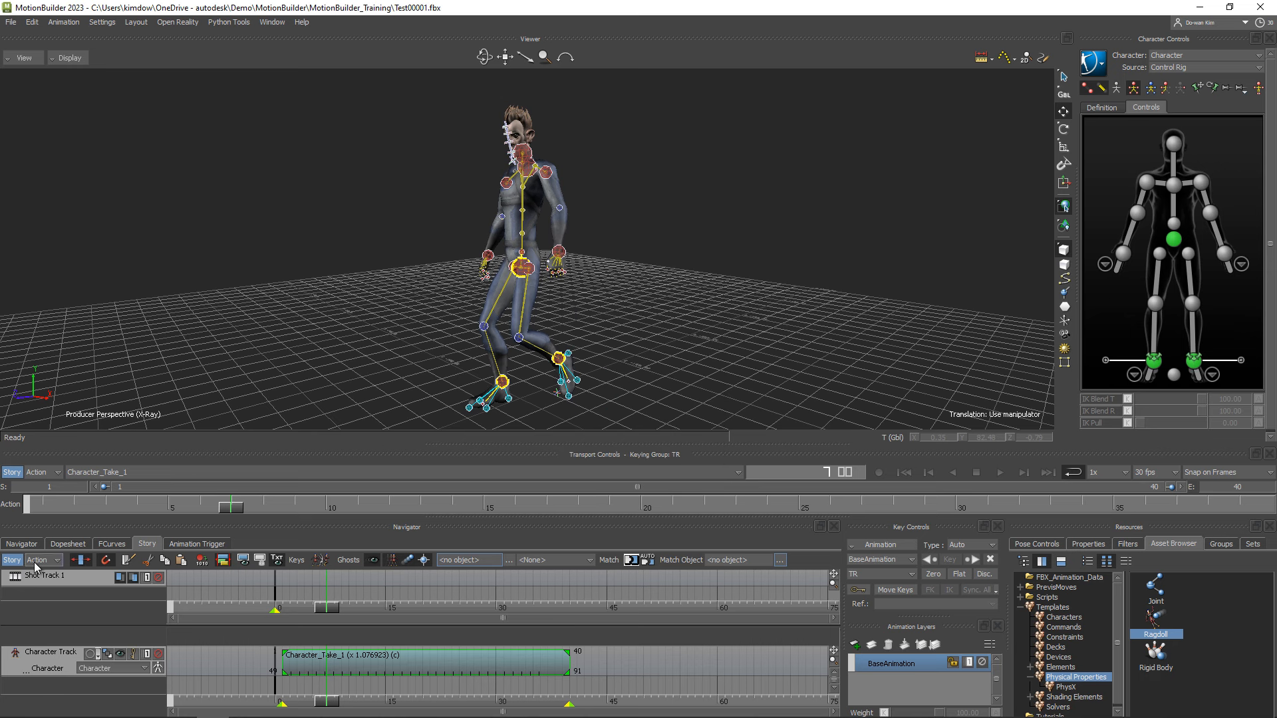
left_click(14, 562)
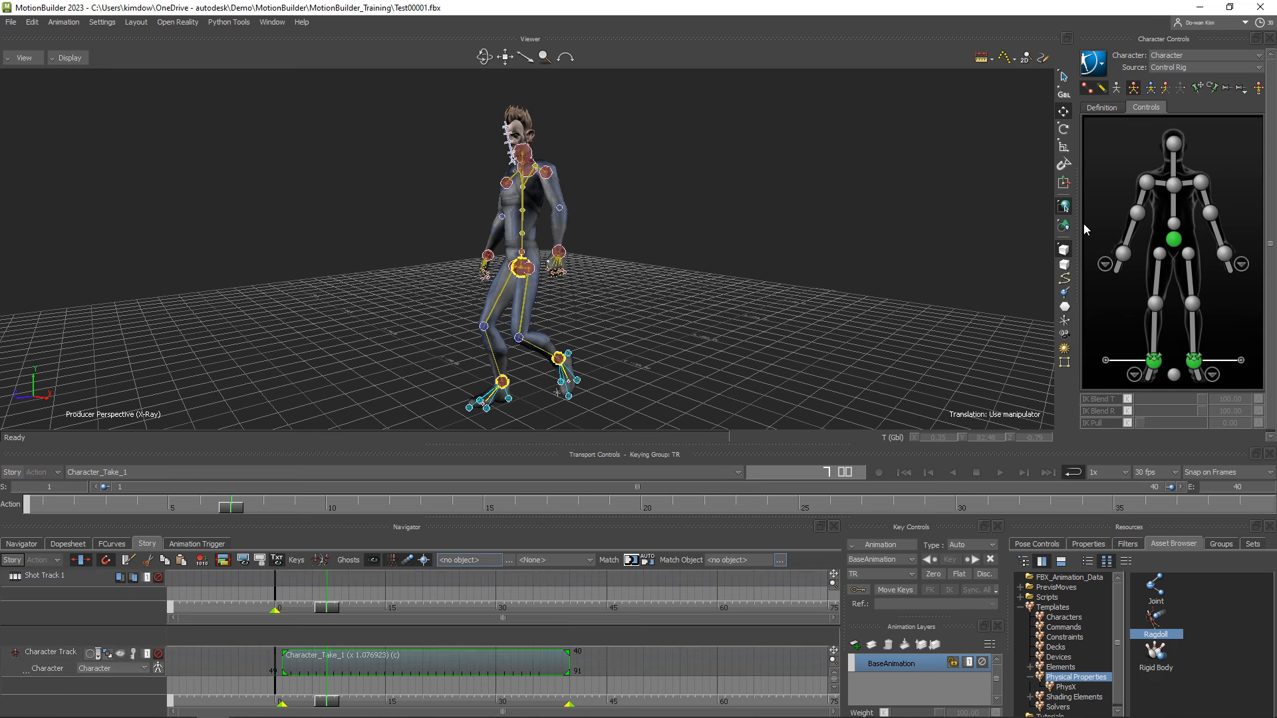
Select the hips effector to show the plotted keys and play the walk loop from the first frame, stopping it partway
left_click(1174, 240)
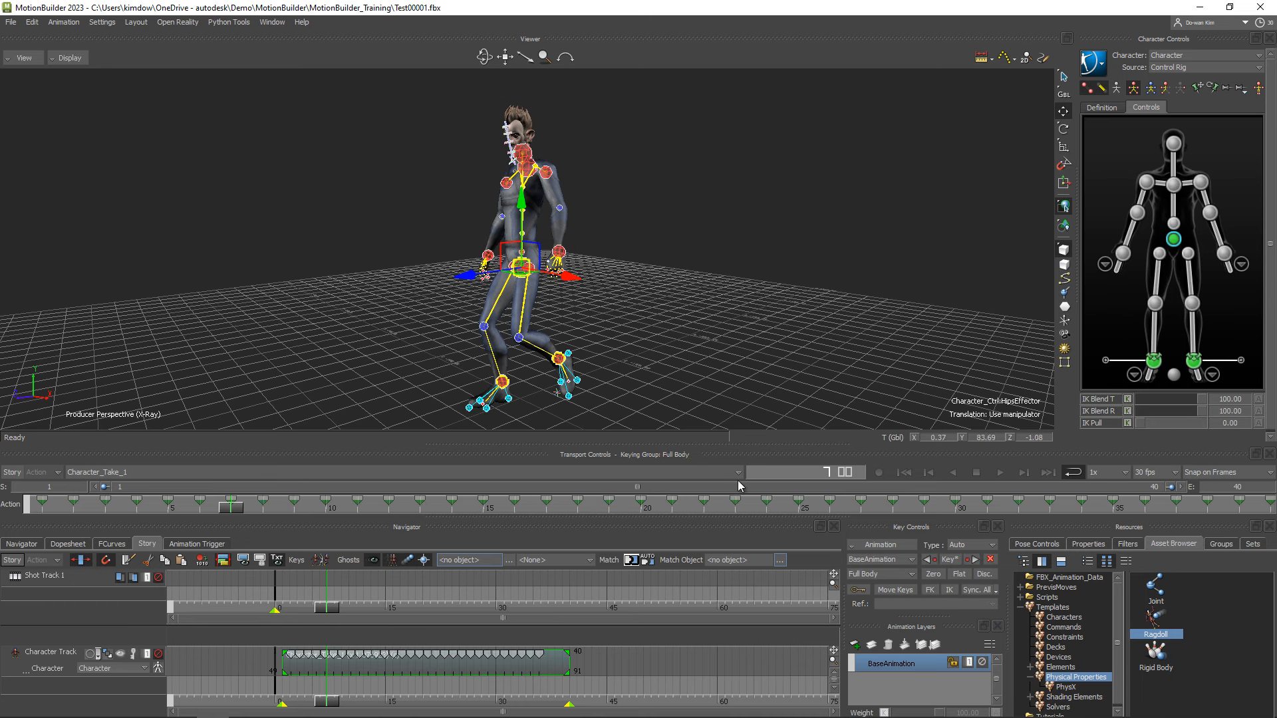
left_click(904, 473)
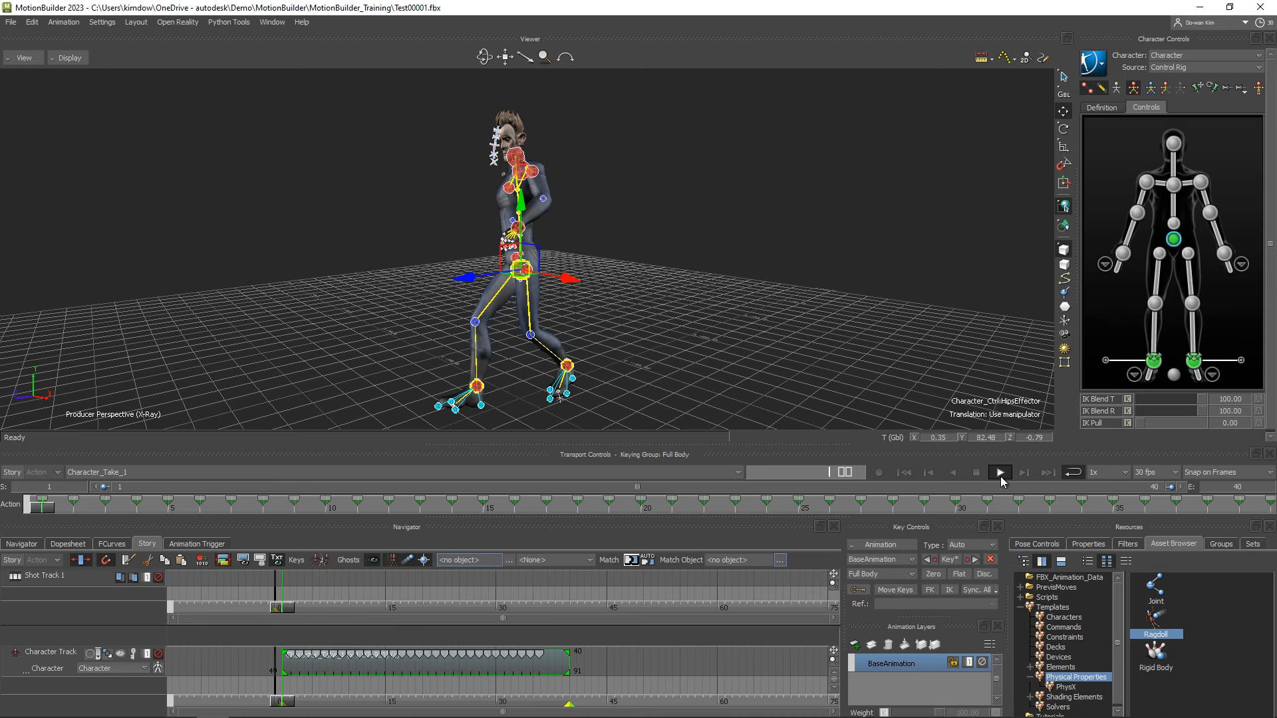
left_click(1001, 479)
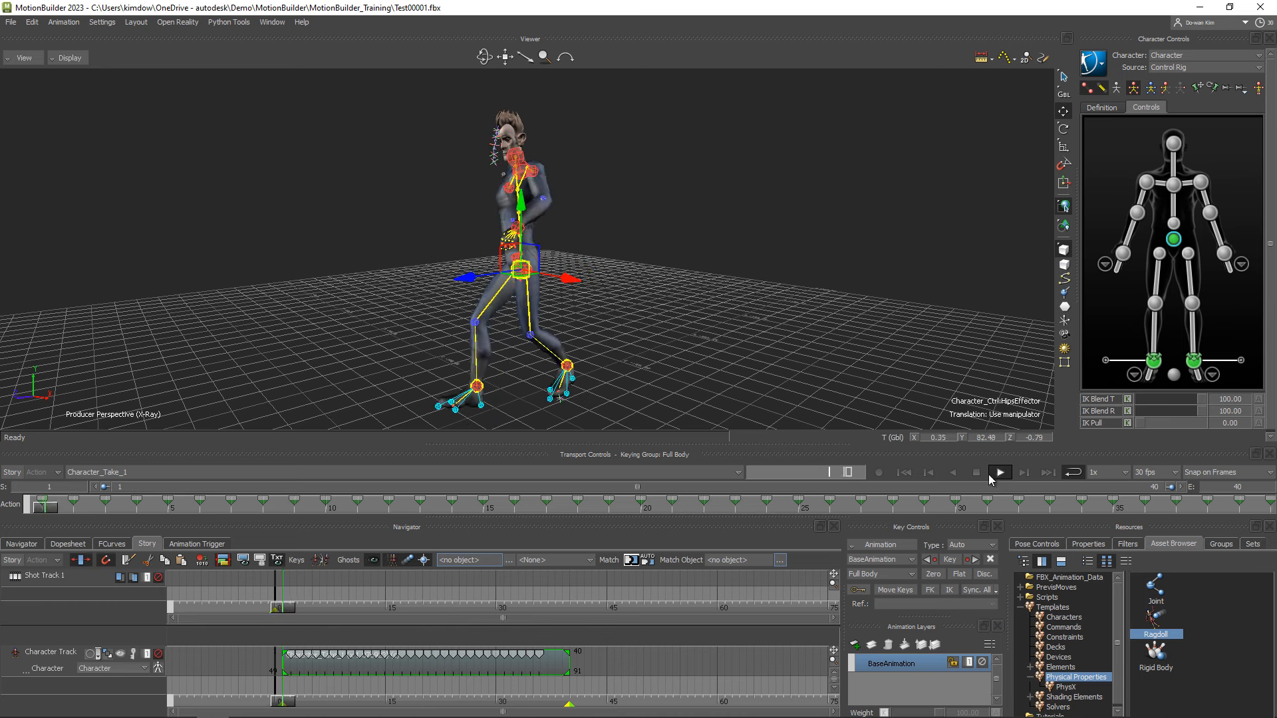
left_click(977, 473)
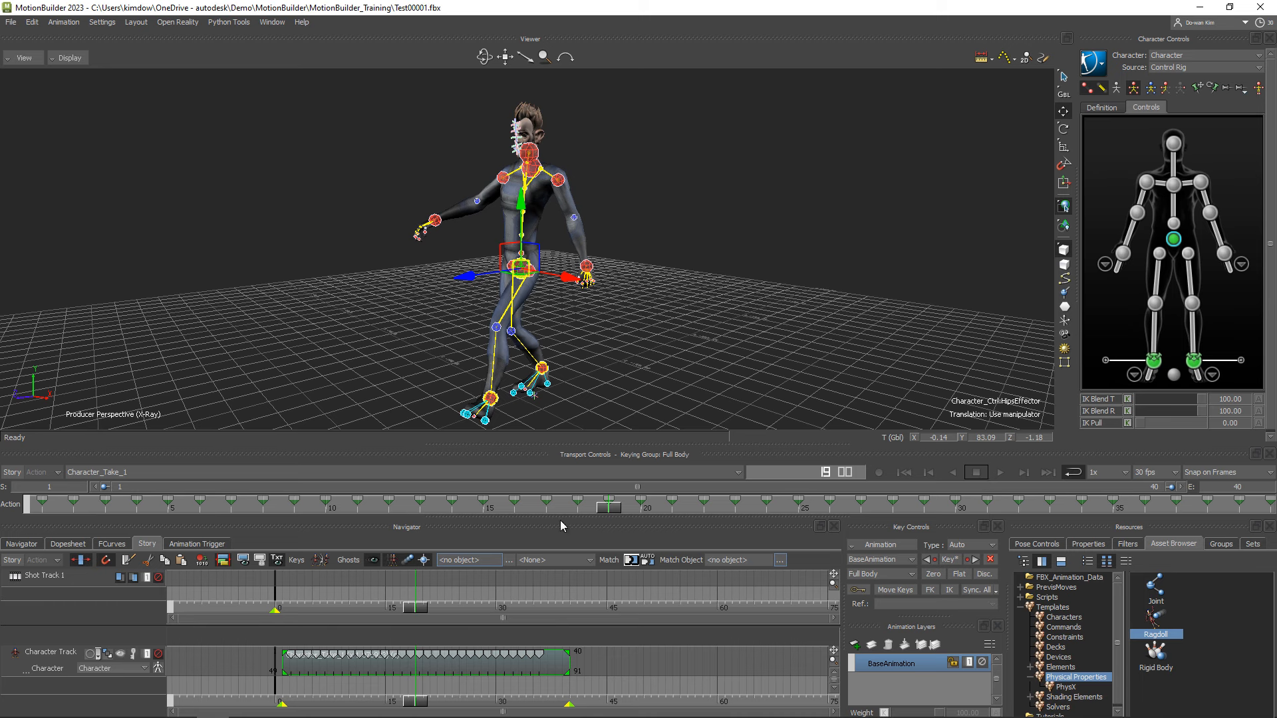
Check the open 3ds Max scene, then send the MotionBuilder animation to 3ds Max as an update of the current scene
key("alt+Tab")
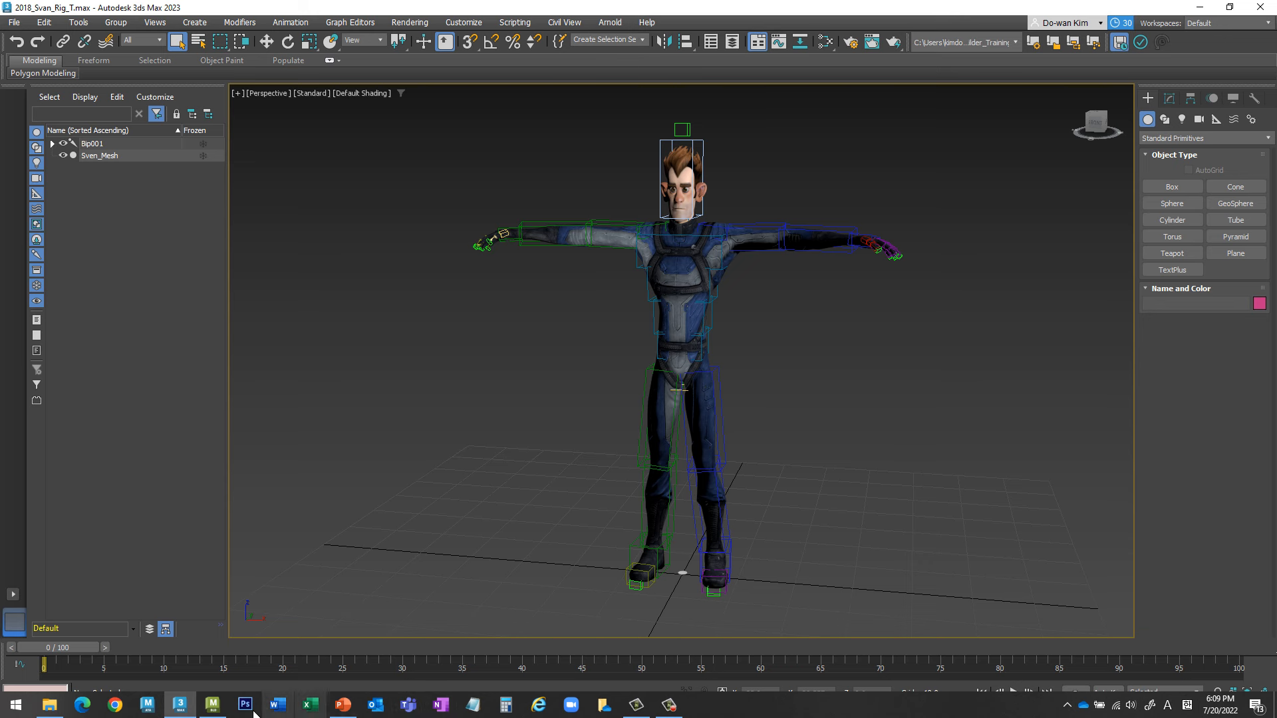
left_click(222, 713)
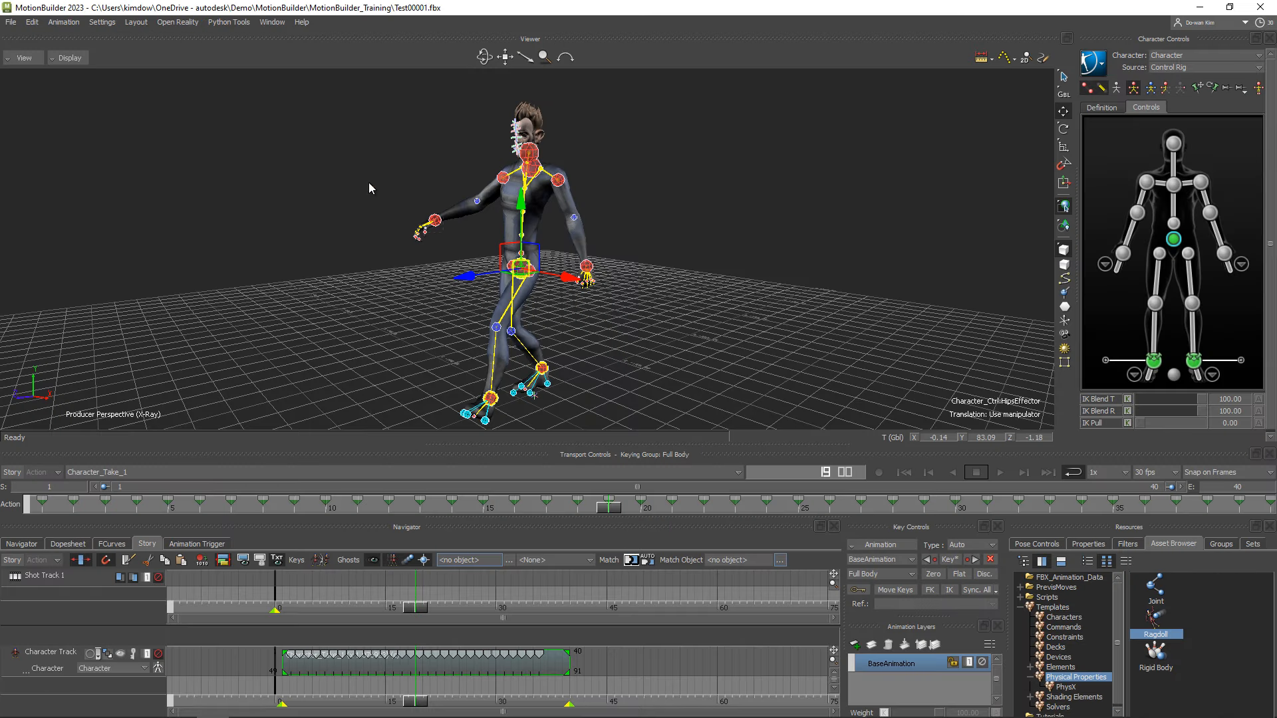
left_click(10, 22)
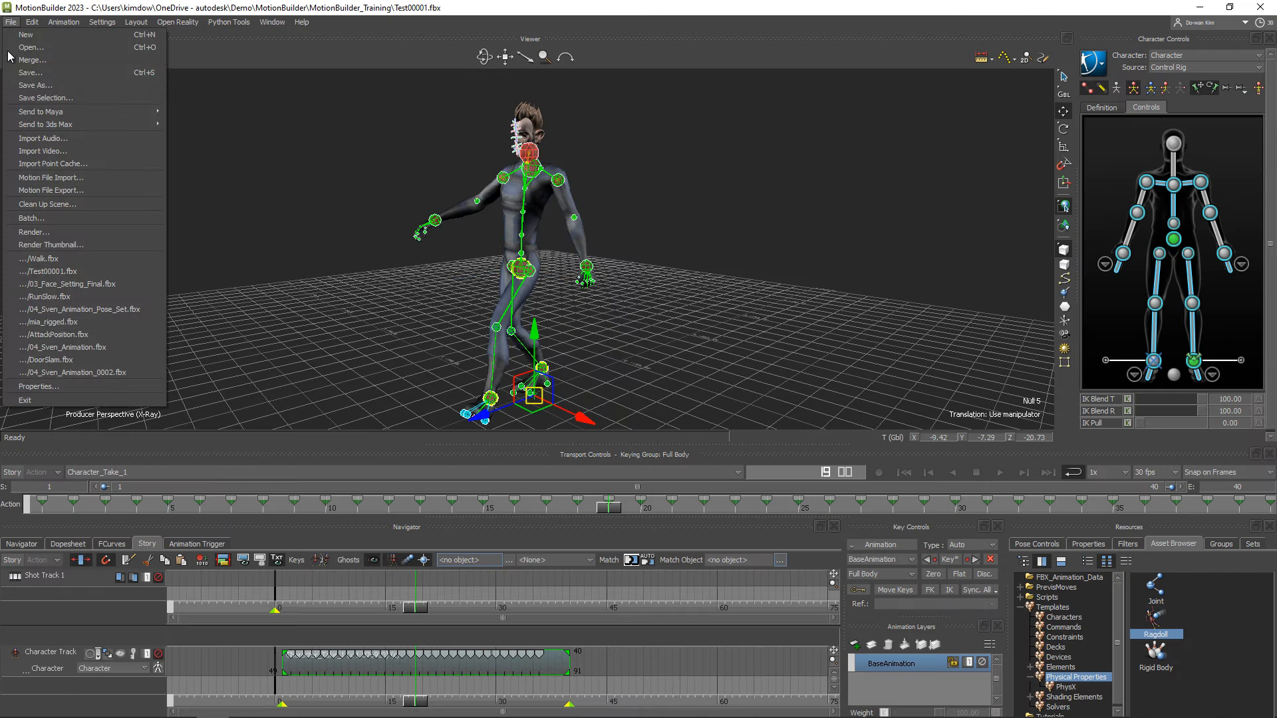
mouse_move(141, 131)
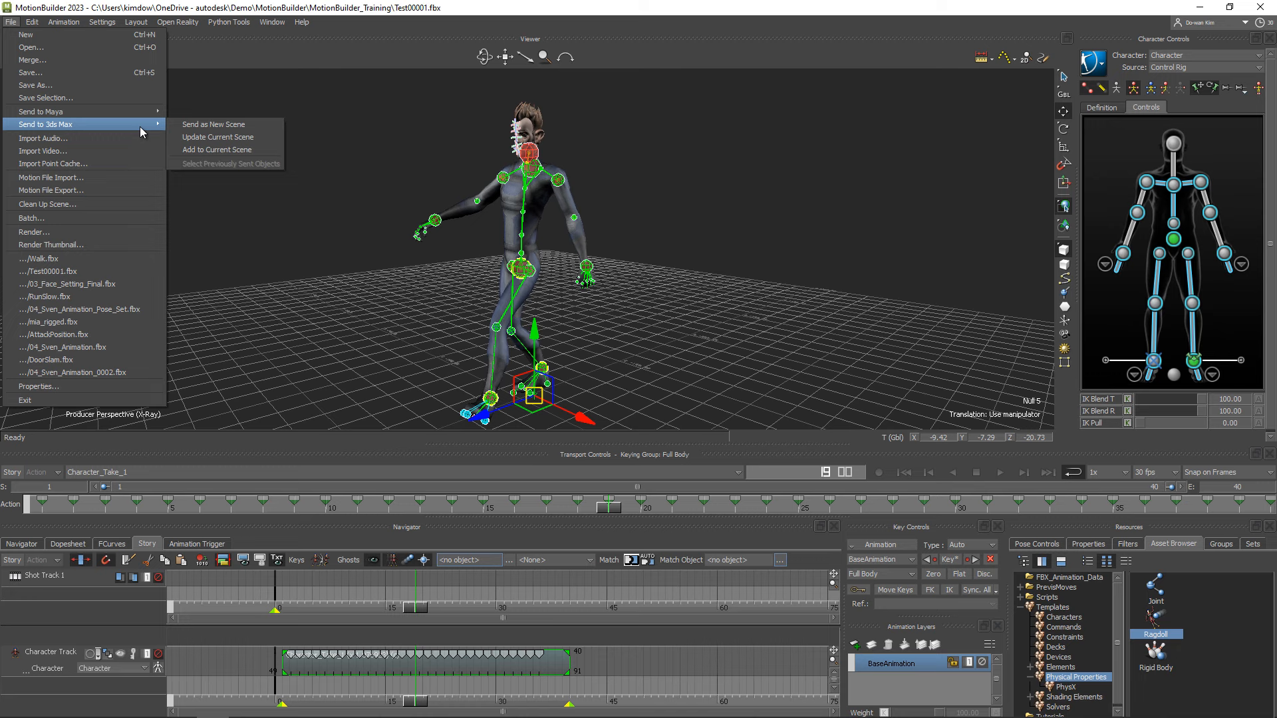
left_click(232, 137)
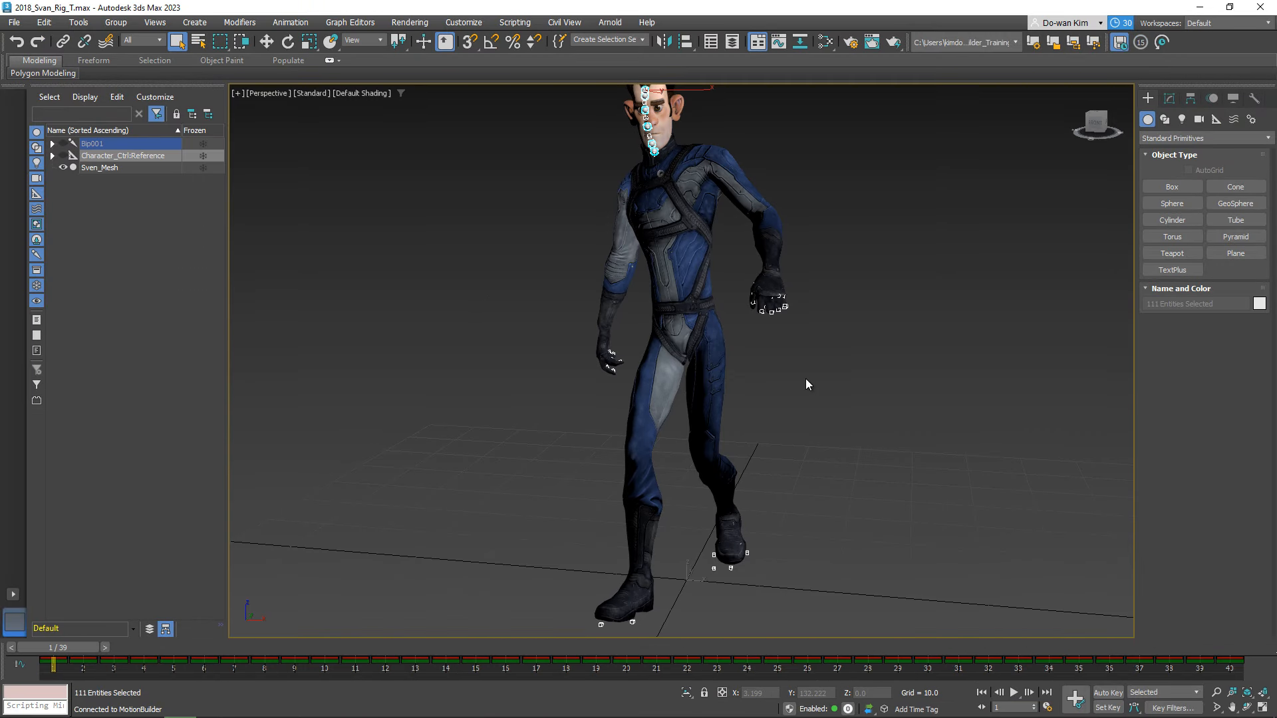
Play and stop the transferred walk animation in 3ds Max and examine the character and its hair controls up close
scroll(853, 393, "down", 3)
middle_click_drag(852, 393, 818, 399, "alt")
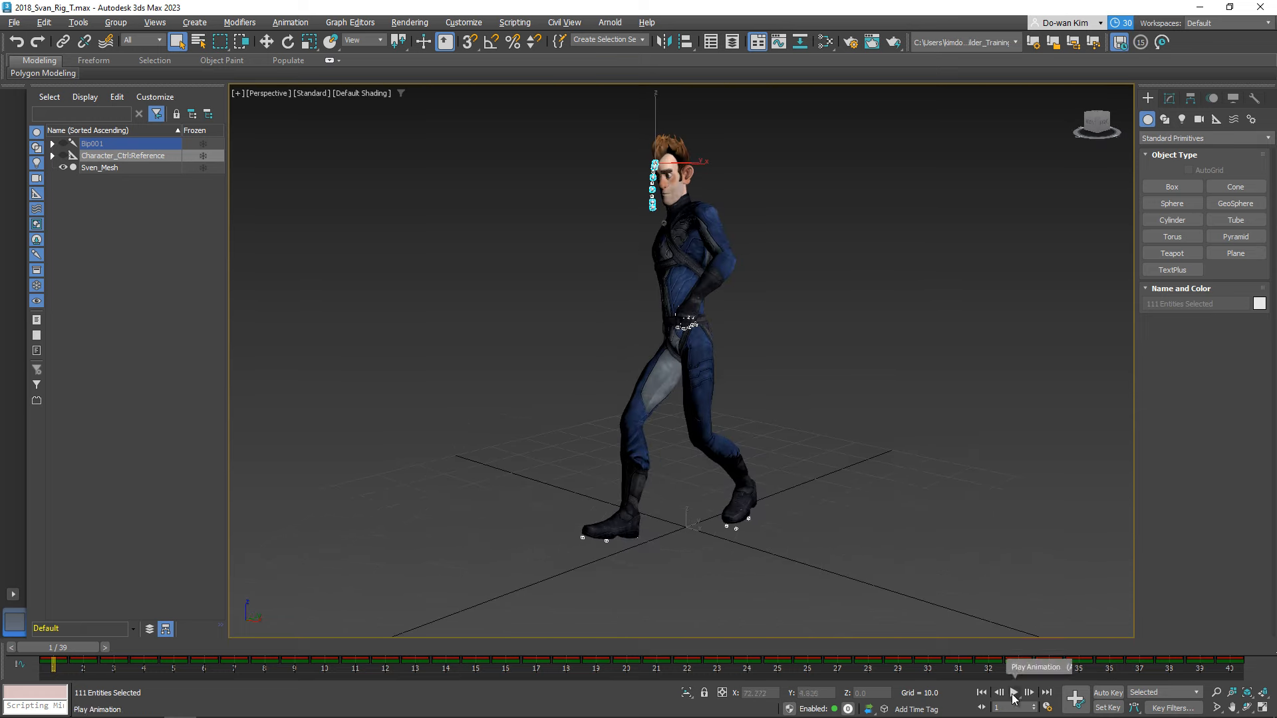
left_click(1014, 694)
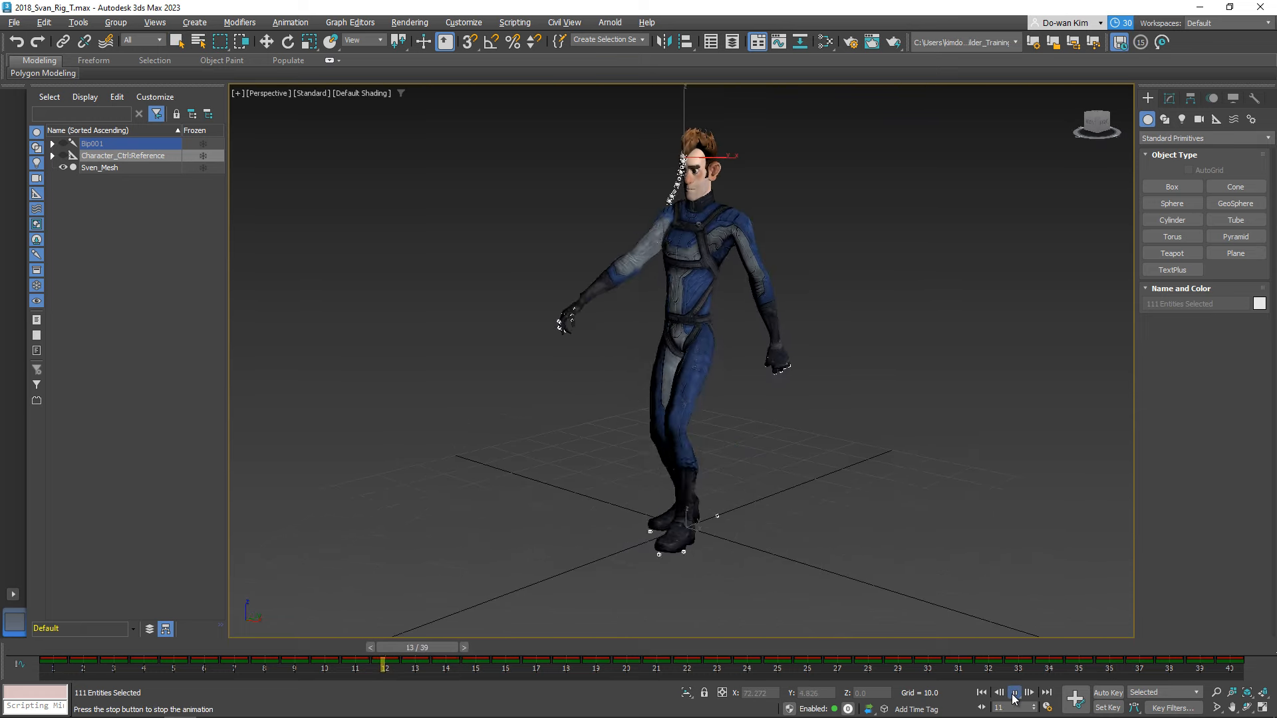
left_click(1014, 694)
scroll(678, 263, "up", 10)
scroll(690, 271, "down", 8)
middle_click_drag(717, 194, 697, 273)
scroll(697, 273, "up", 2)
scroll(696, 275, "up", 2)
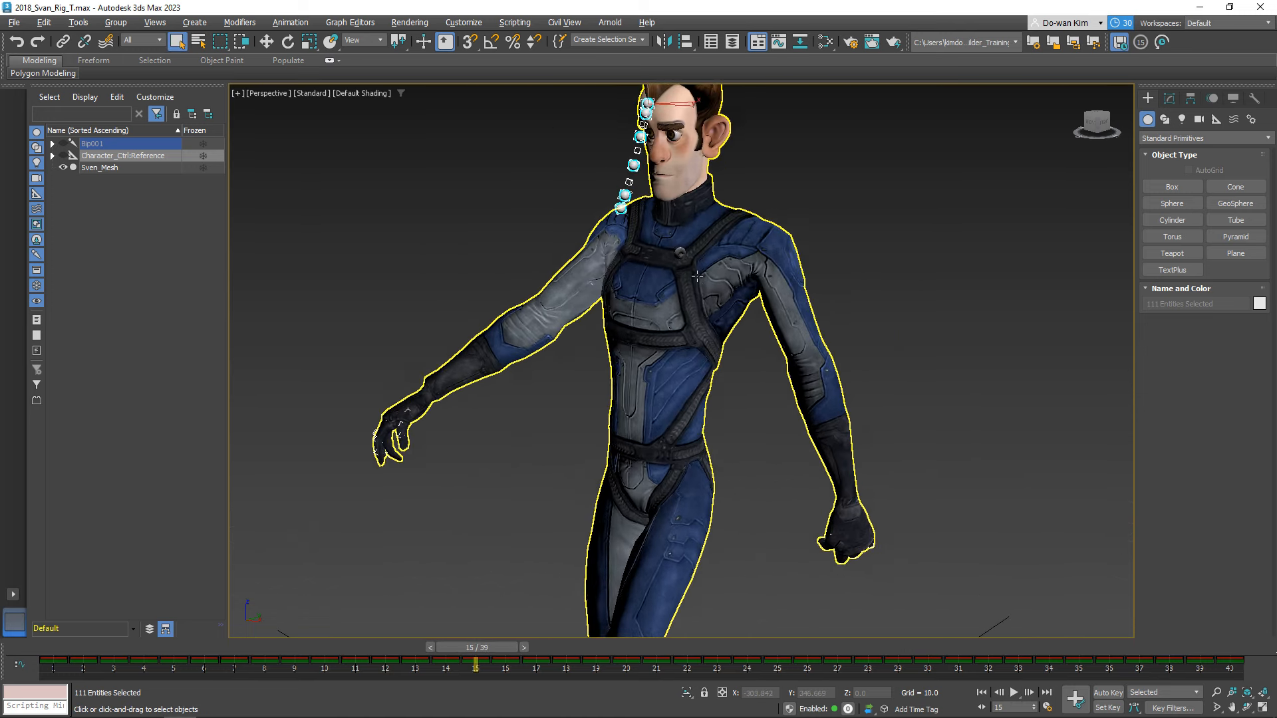
Toggle the visibility of Character_Ctrl:Reference and Bip001, clear the selection and play the animation
left_click(59, 157)
left_click(59, 157)
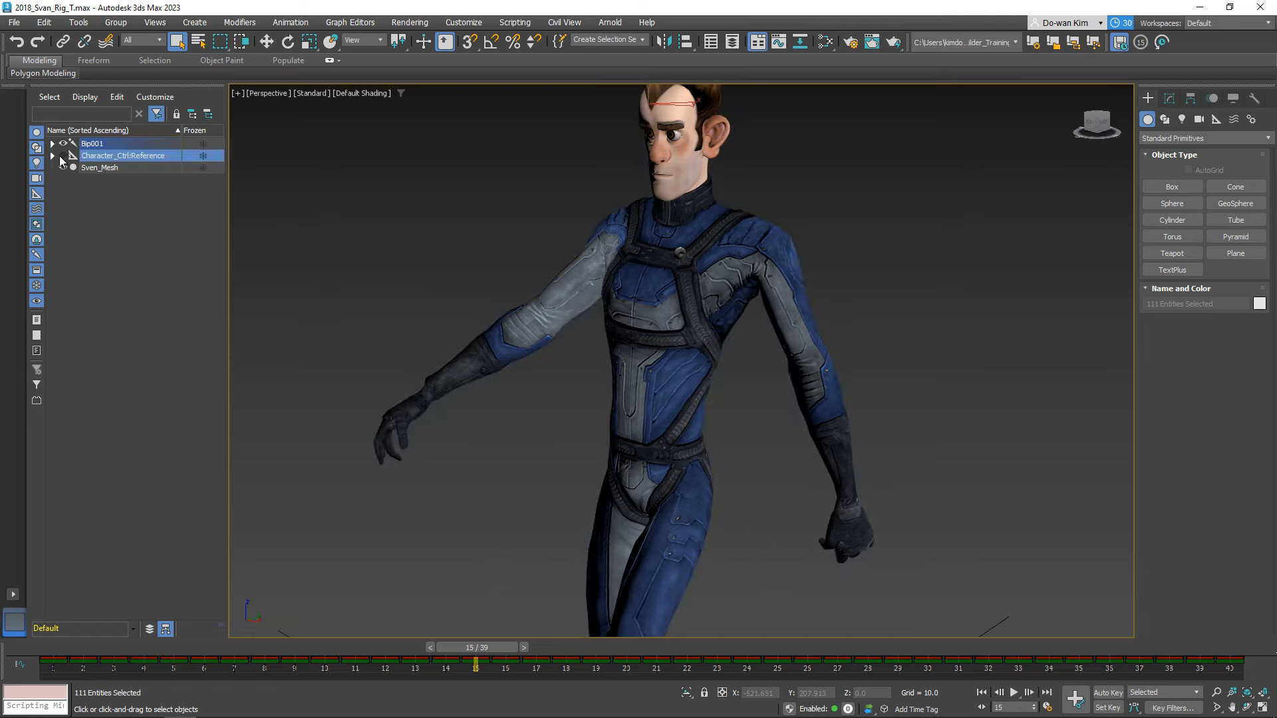
left_click(60, 157)
left_click(378, 221)
left_click(63, 143)
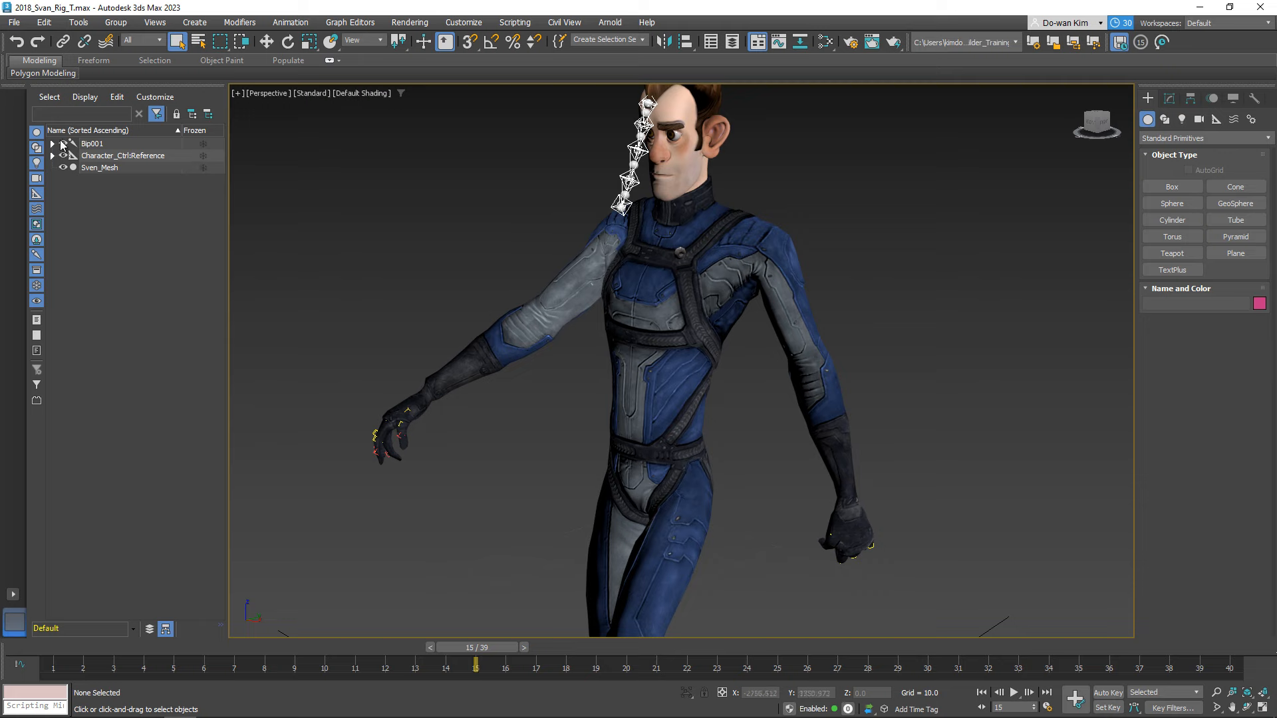
left_click(1014, 692)
scroll(865, 459, "down", 4)
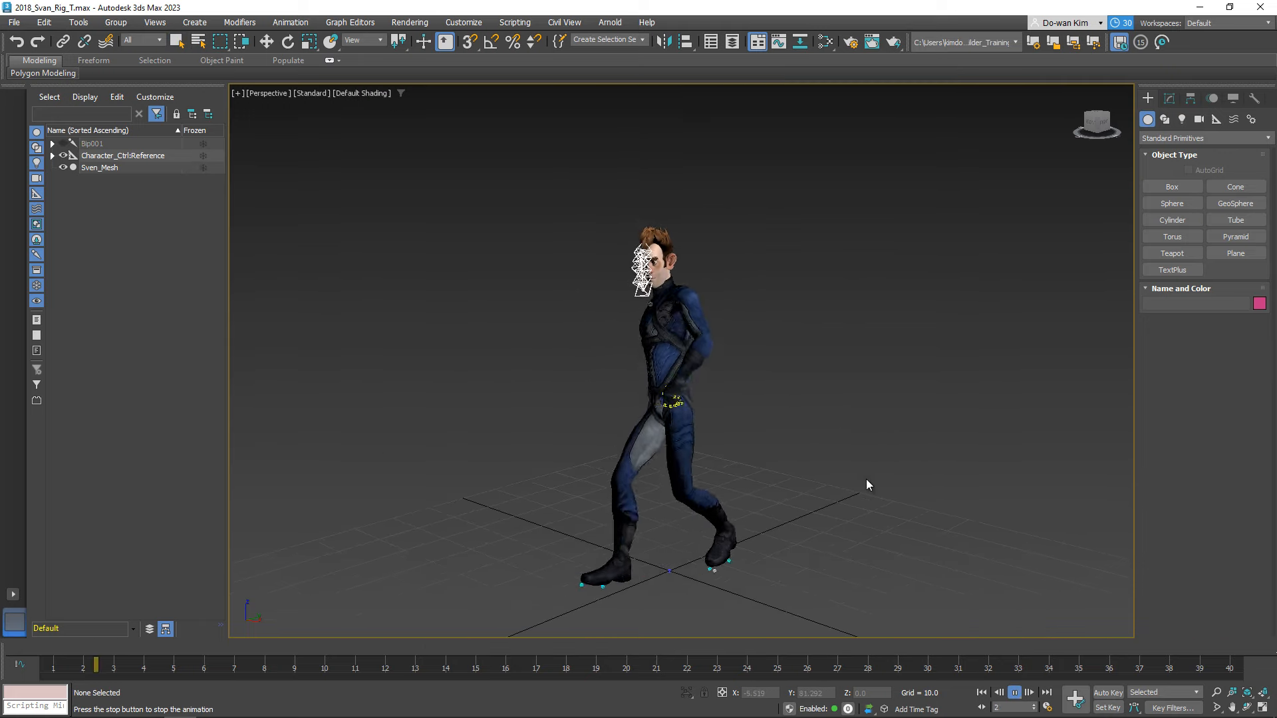
Unhide Bip001, select it with all its child nodes and edit their object properties
left_click(63, 144)
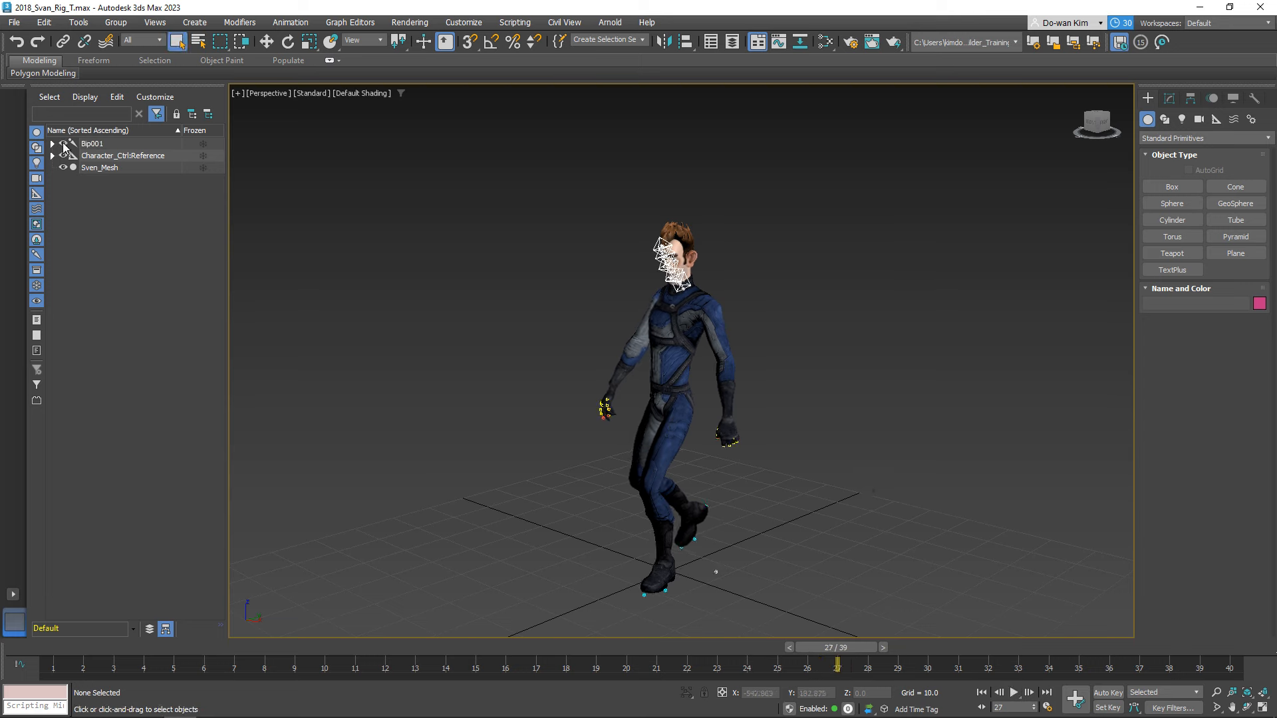
left_click(99, 145)
right_click(100, 145)
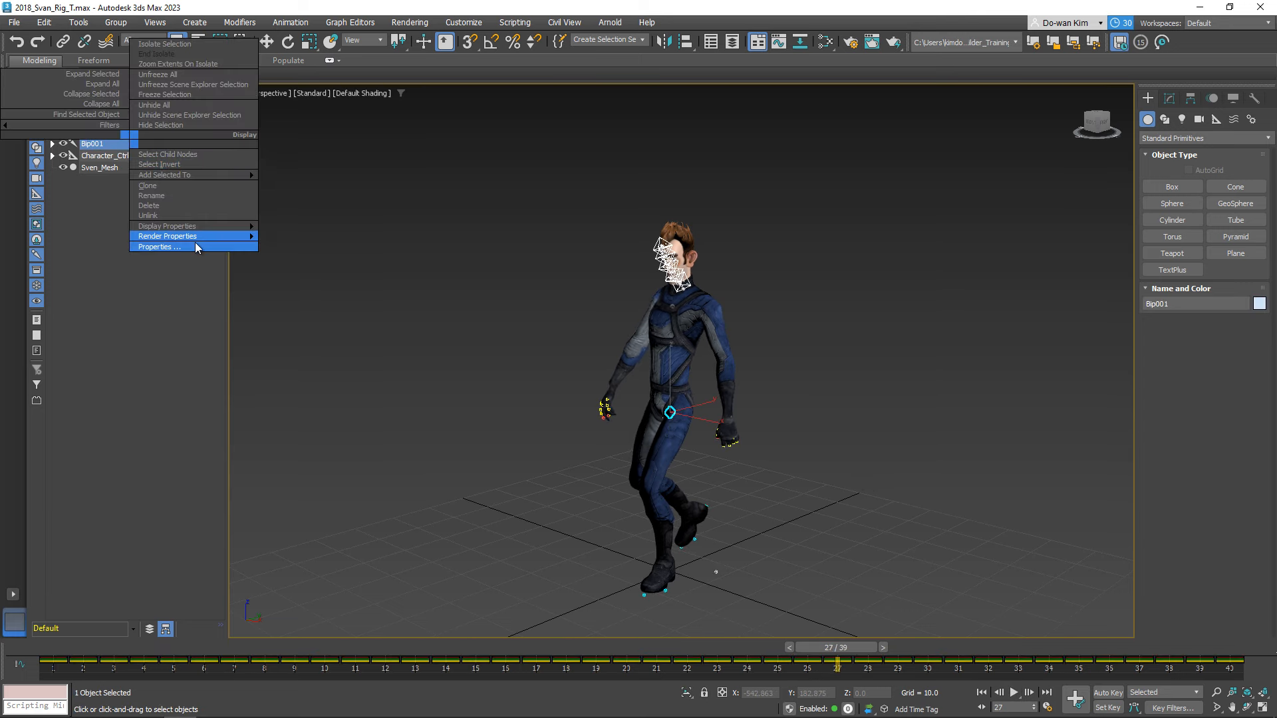
left_click(190, 155)
right_click(97, 145)
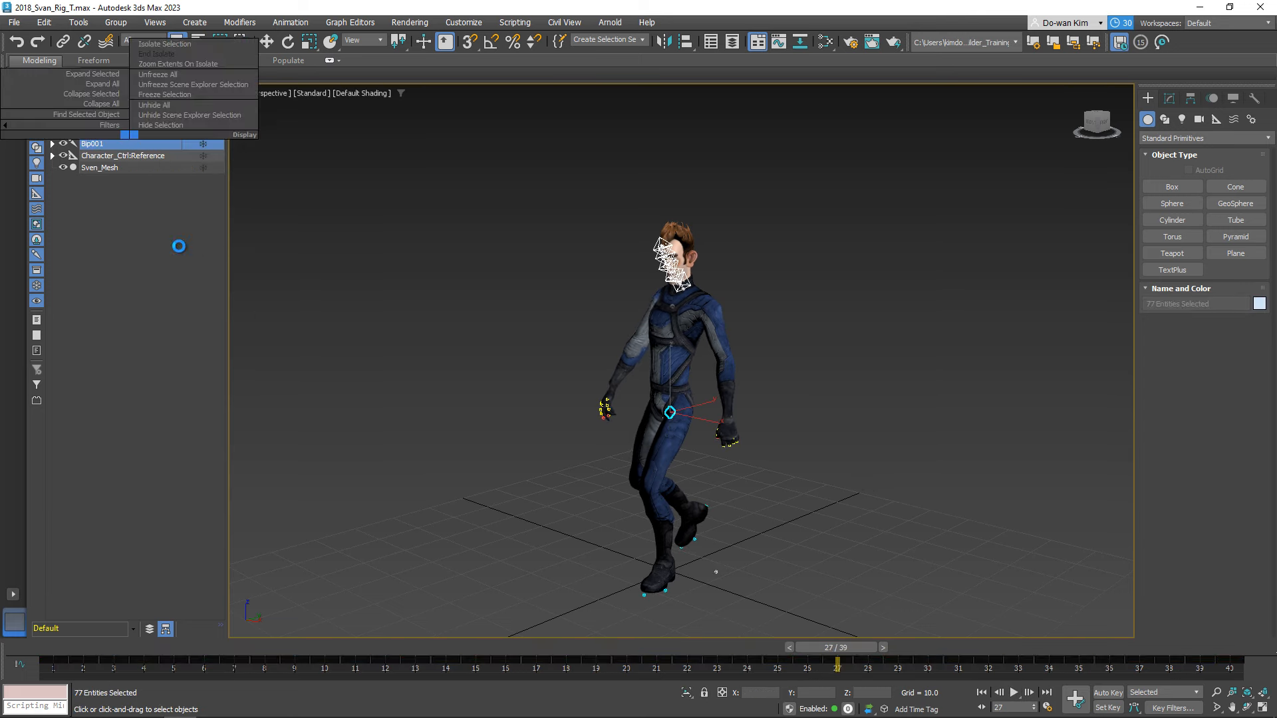
left_click(179, 247)
left_click(757, 552)
left_click(63, 144)
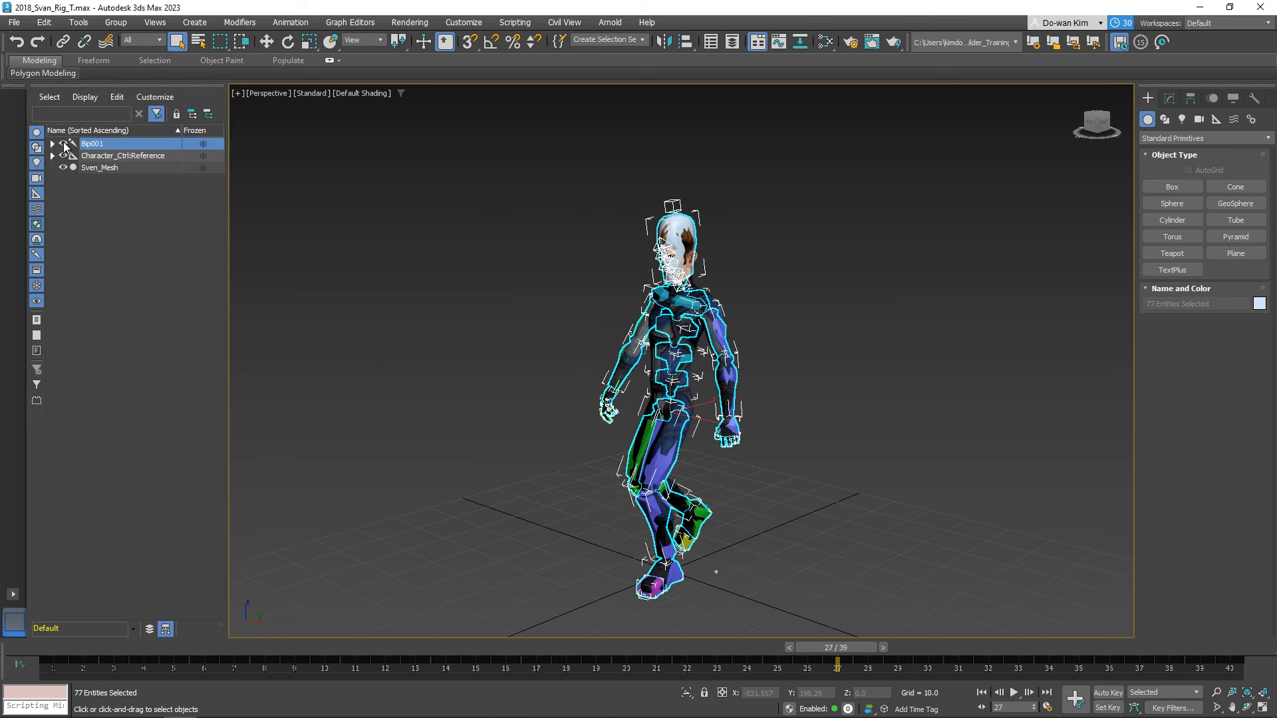
Set the selected biped objects to display as boxes, and play the animation from the first frame
right_click(125, 140)
left_click(194, 250)
left_click(682, 552)
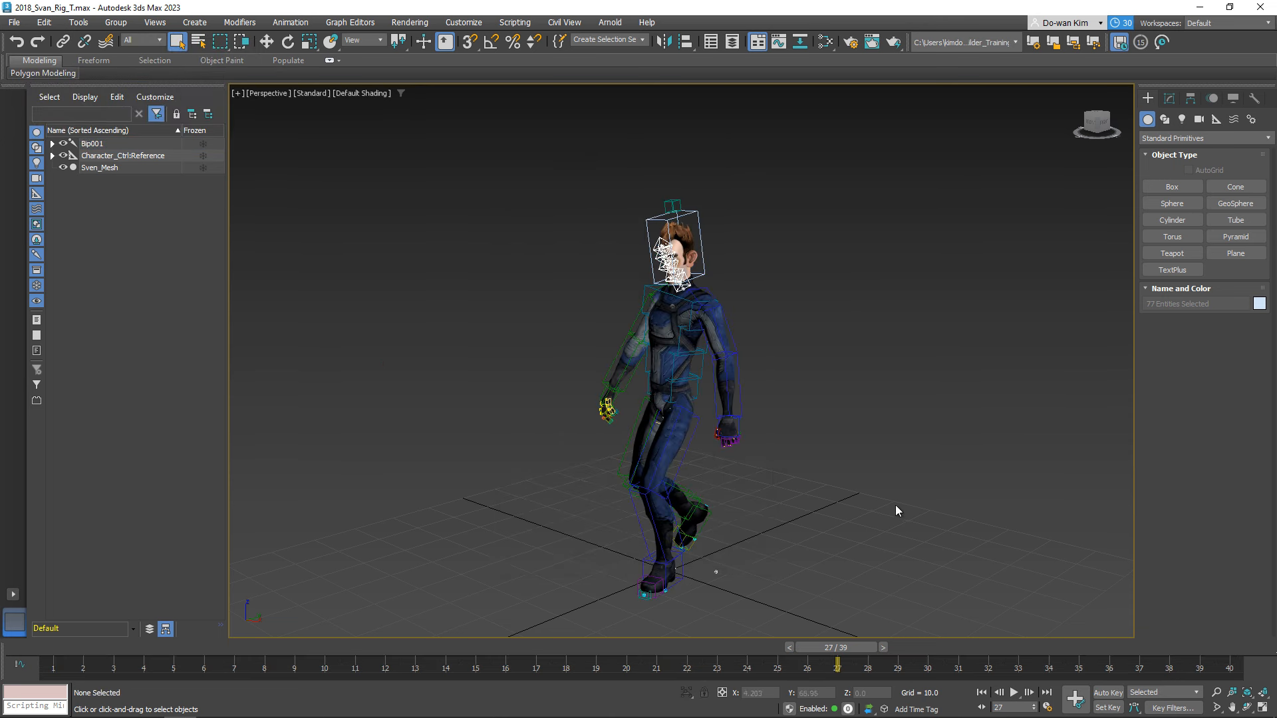
left_click(896, 505)
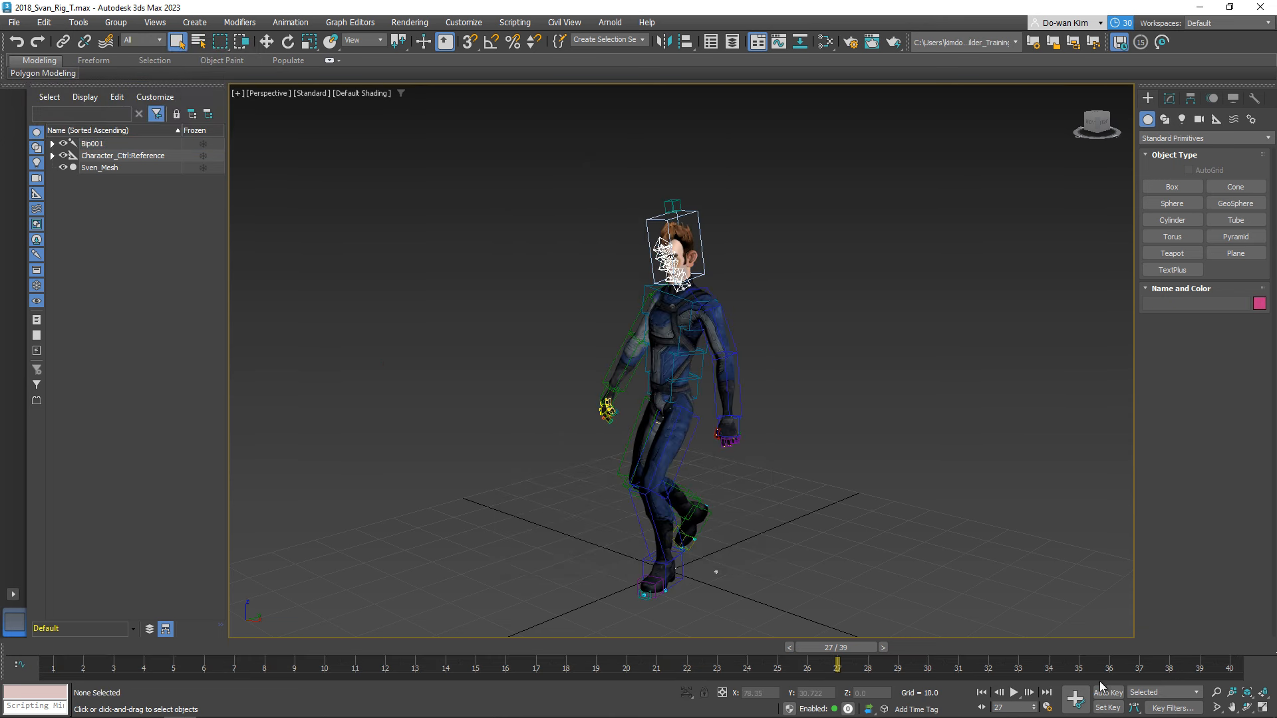
left_click(981, 692)
left_click(1014, 693)
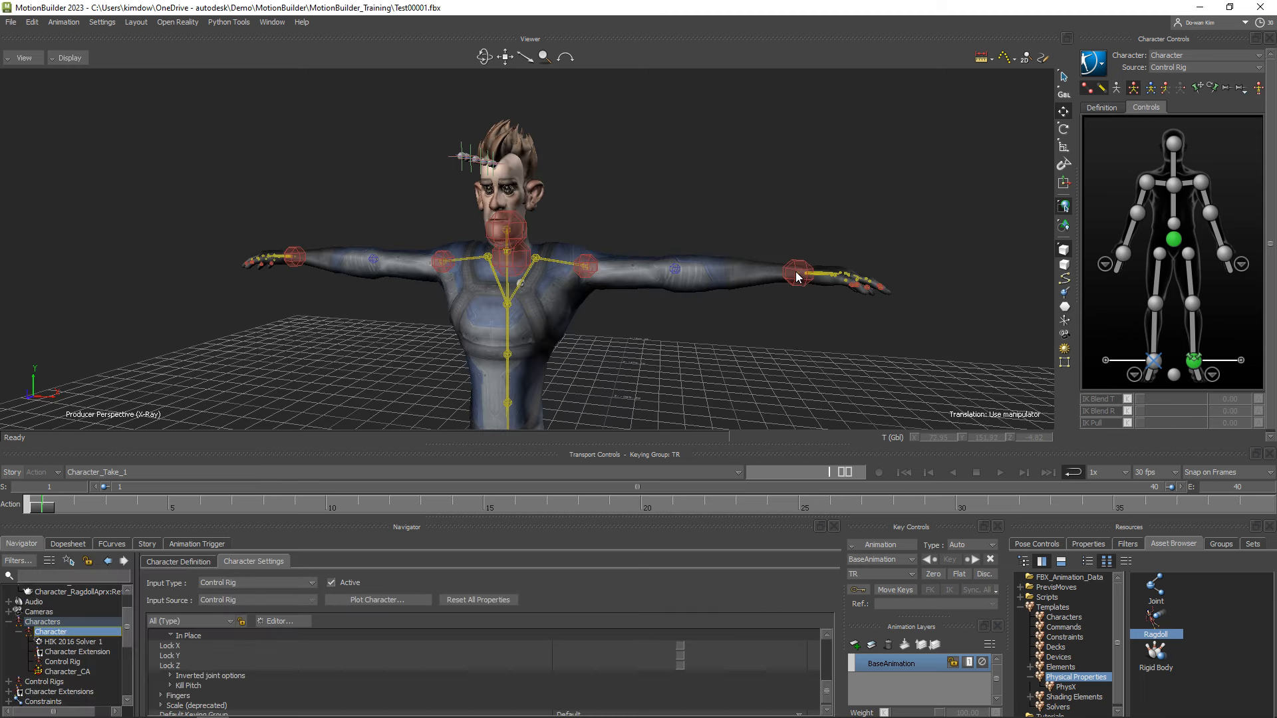
In MotionBuilder, lower the left wrist effector, key the full body at frame 1, and check the hips effector's key from frame 2
left_click(798, 277)
left_click_drag(825, 269, 757, 312)
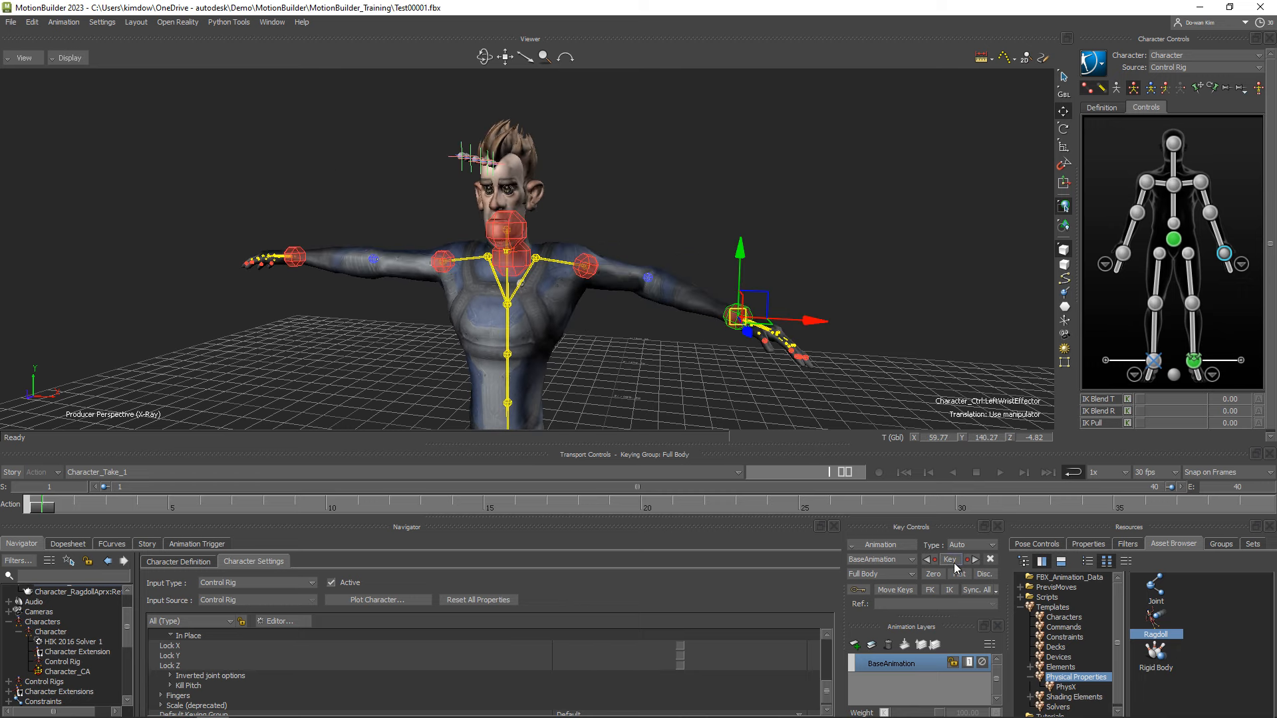
left_click(951, 561)
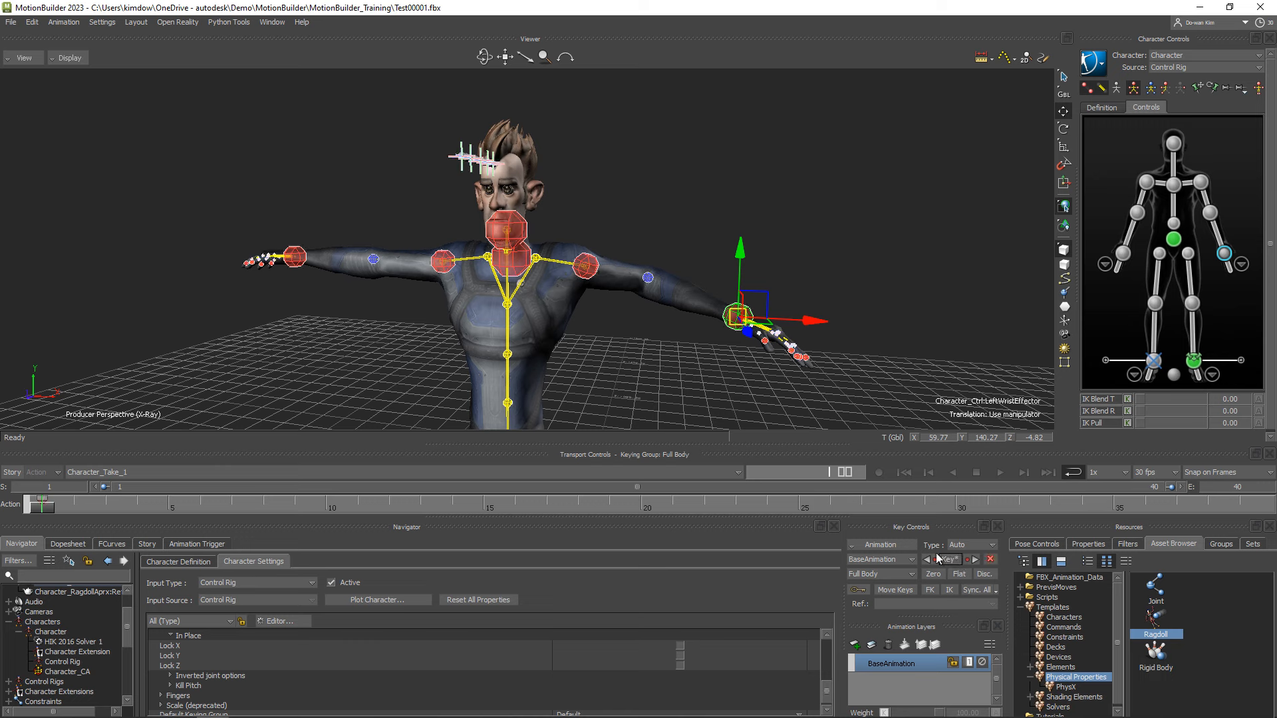
left_click(1174, 240)
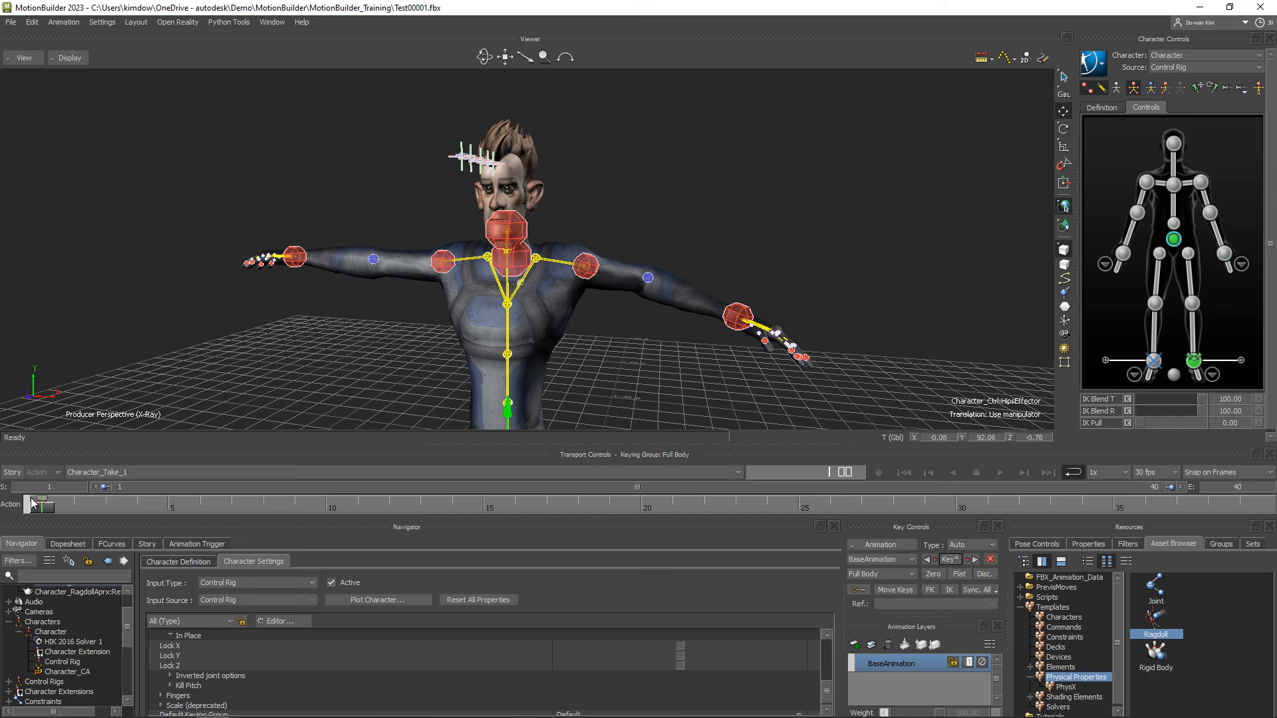
left_click_drag(33, 506, 56, 506)
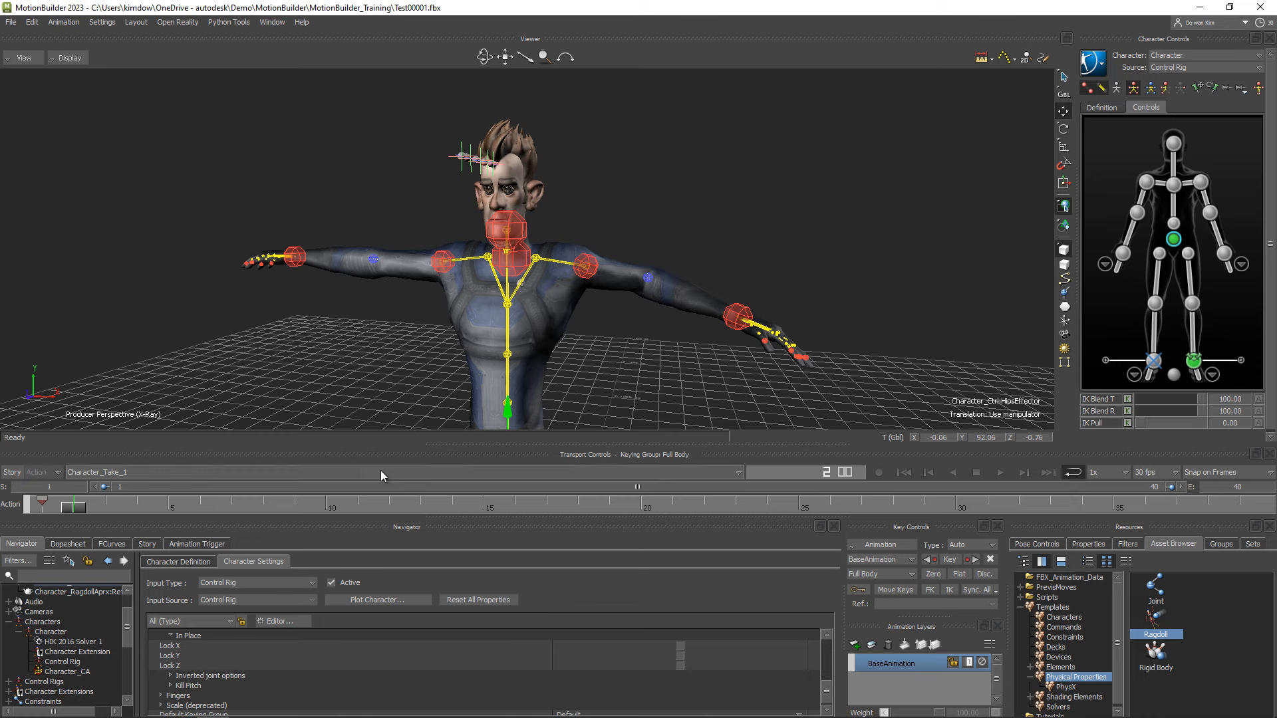
Clear the animation on the BaseAnimation layer and return the character to its T-pose
right_click(900, 663)
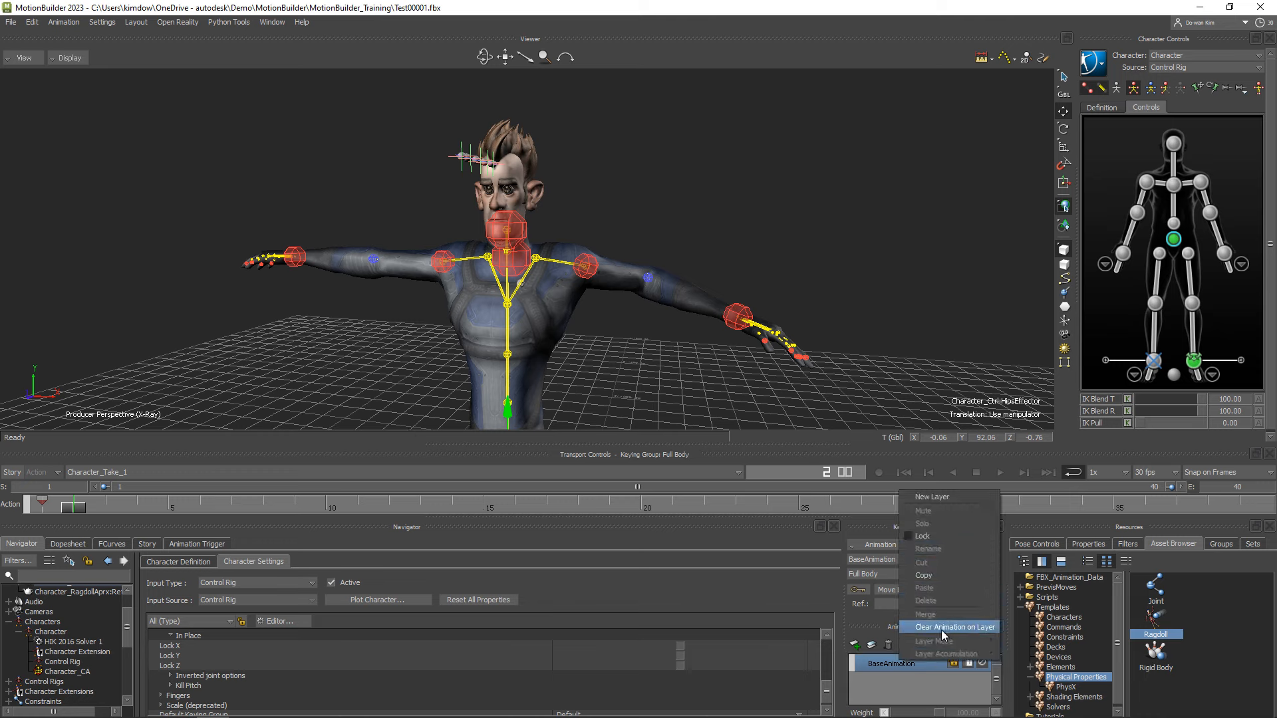
left_click(941, 627)
left_click(1259, 89)
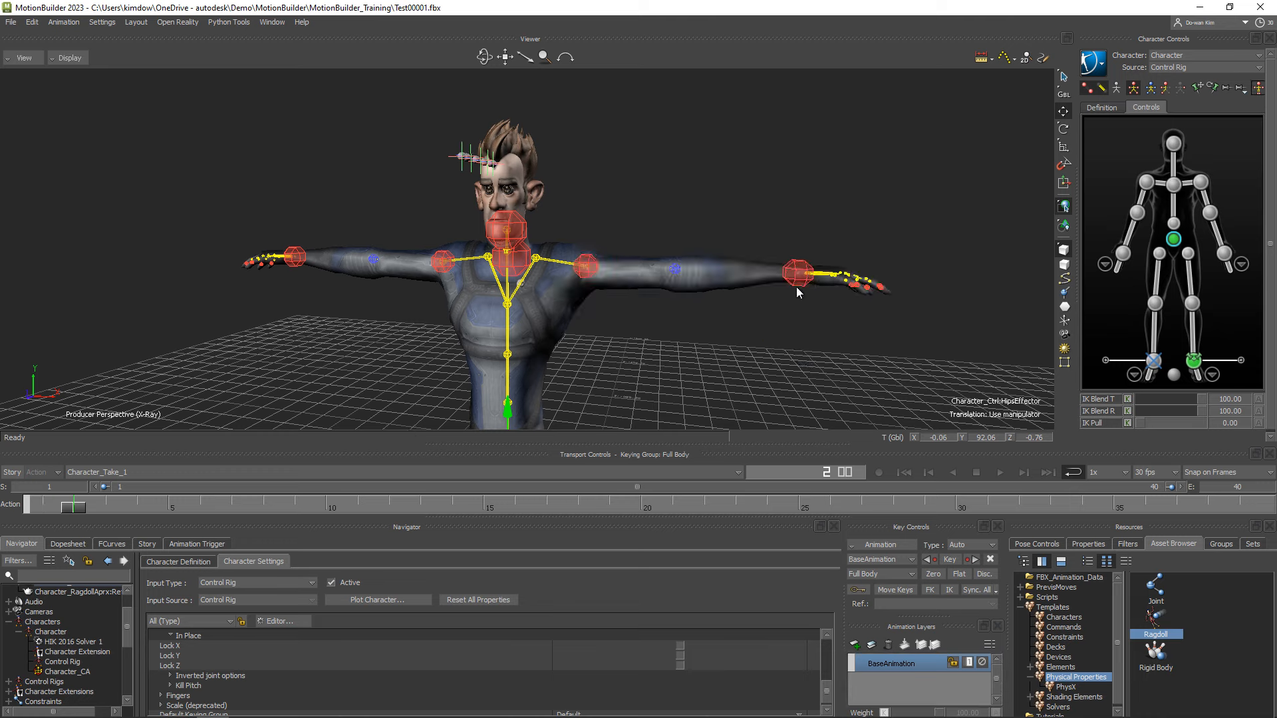
Switch to Body Part keying, move the left wrist effector down and inward, and key it at frame 2
left_click(1166, 89)
left_click(798, 272)
left_click_drag(814, 267, 665, 318)
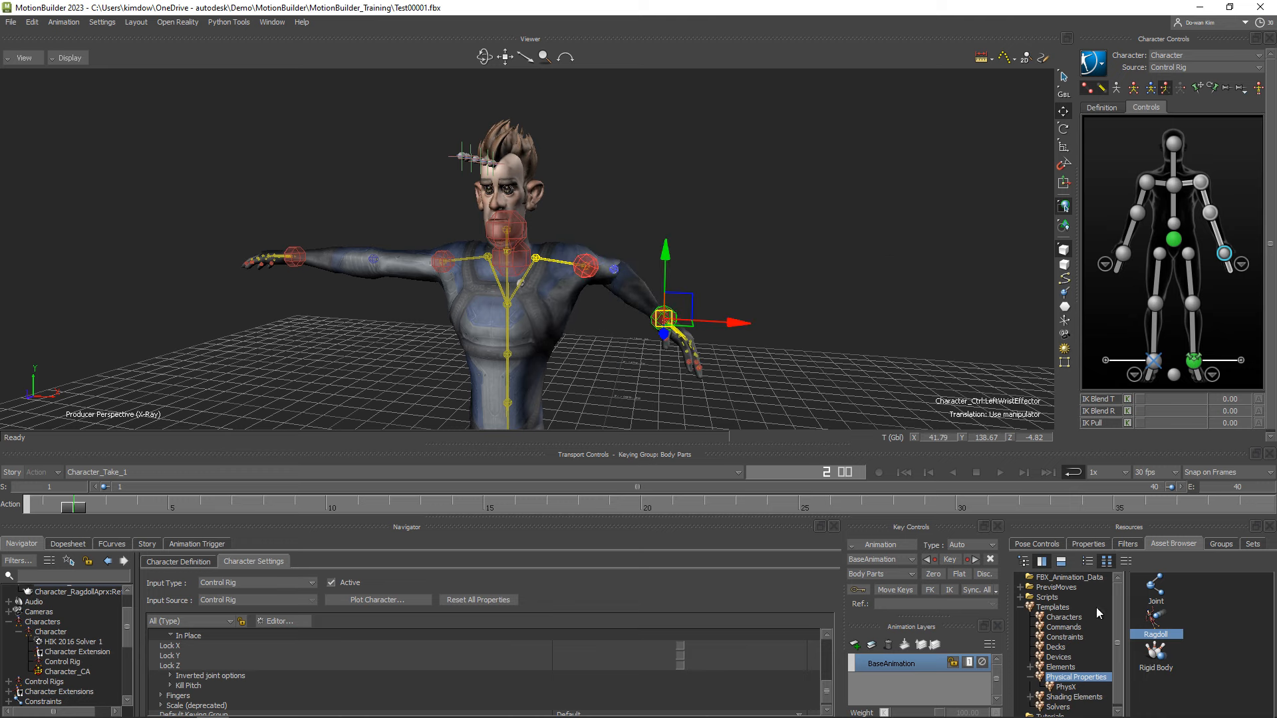
left_click(949, 560)
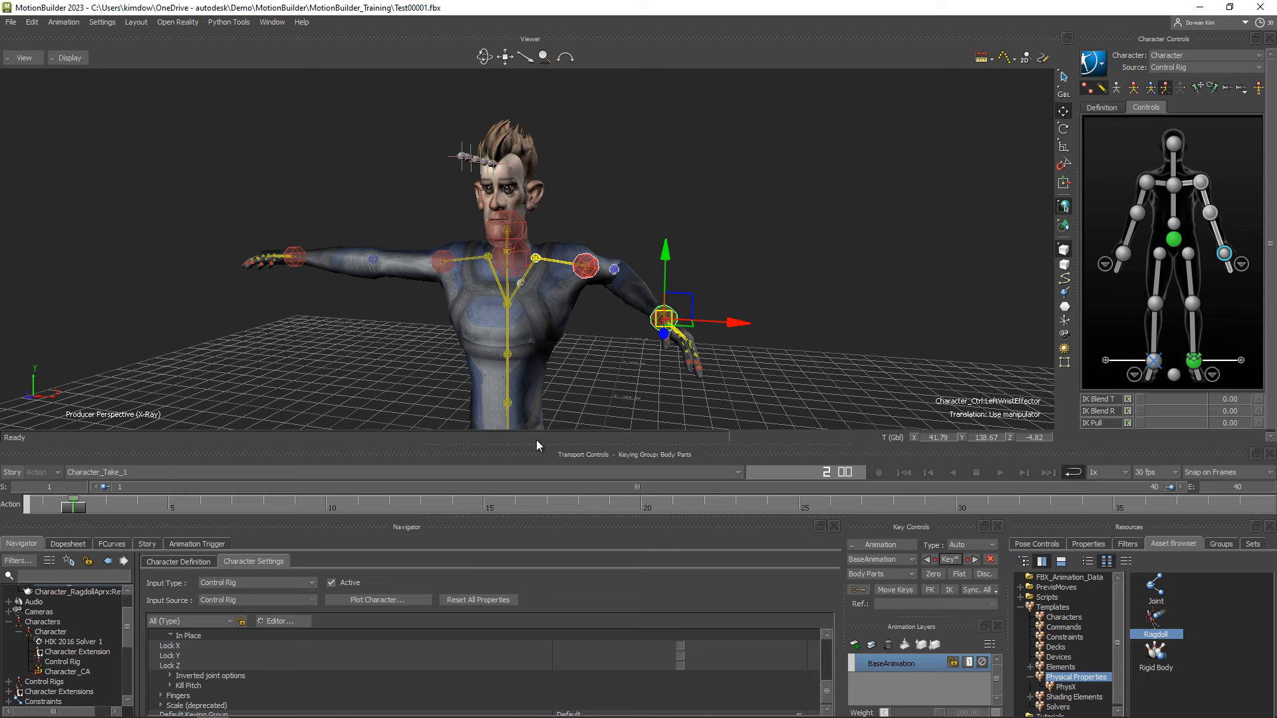
Go to frame 3 and compare the keys on the hips and left wrist effectors
left_click(103, 504)
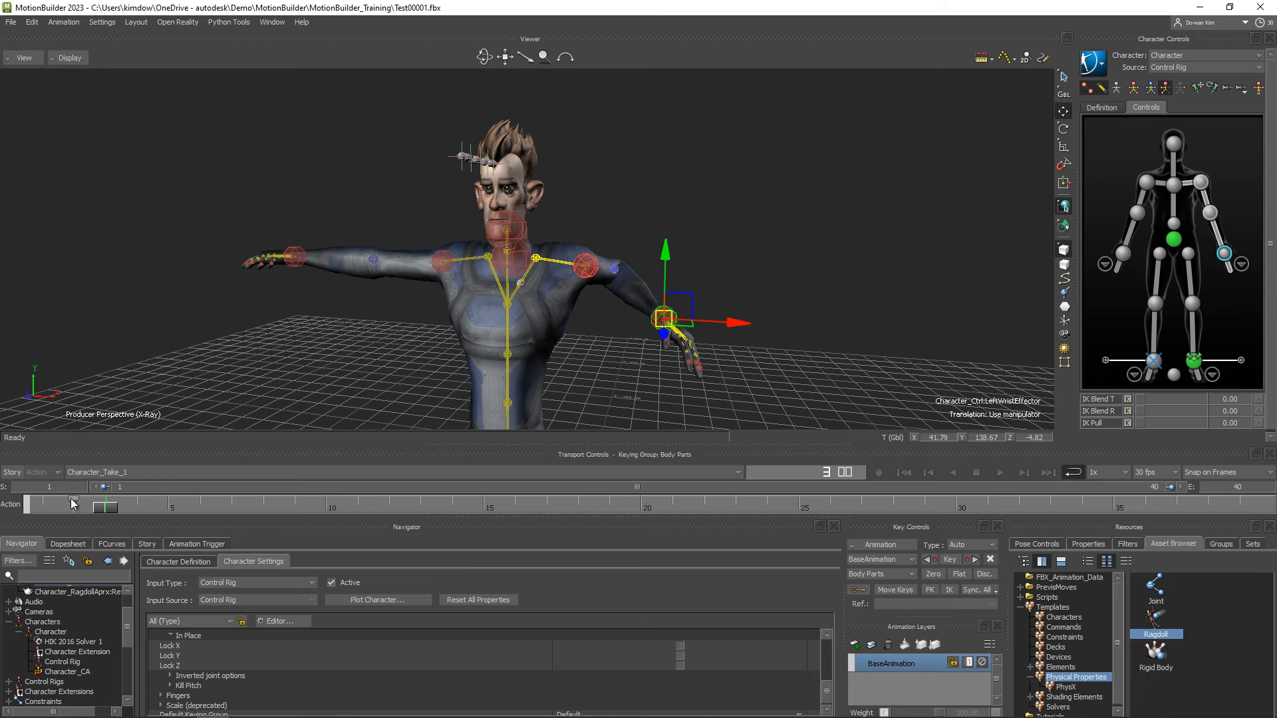
left_click(1173, 242)
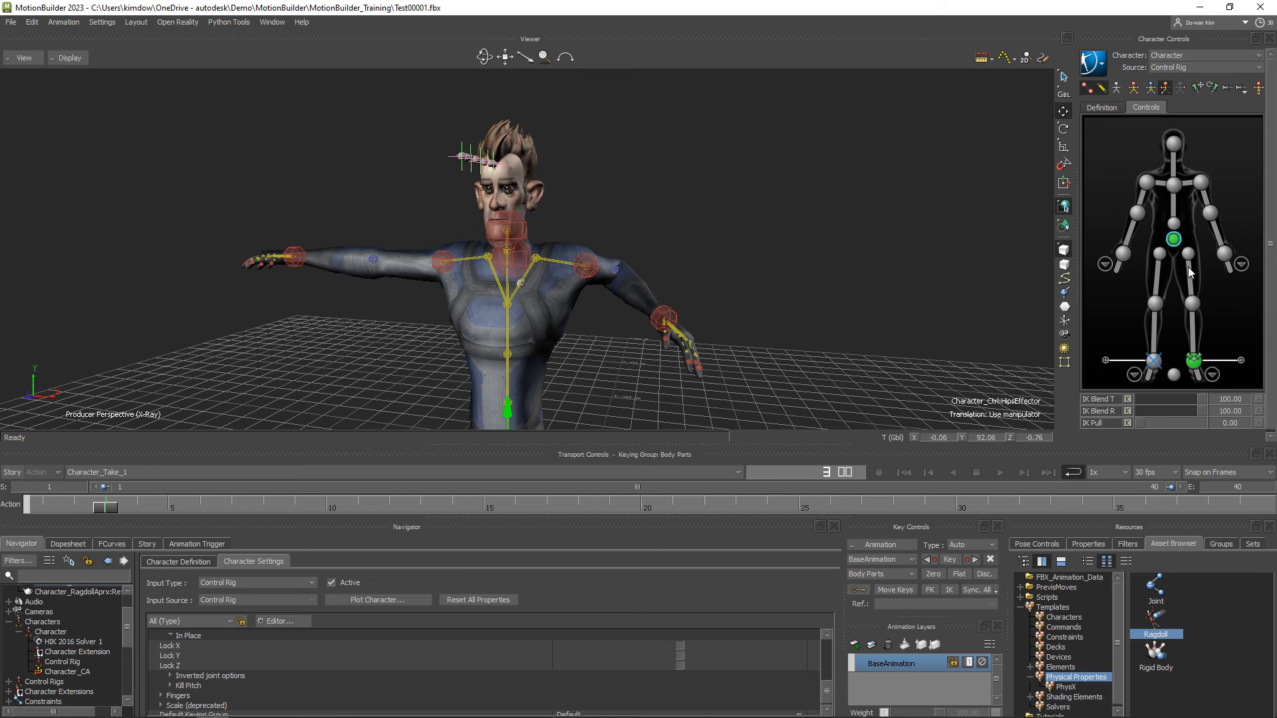
left_click(1223, 252)
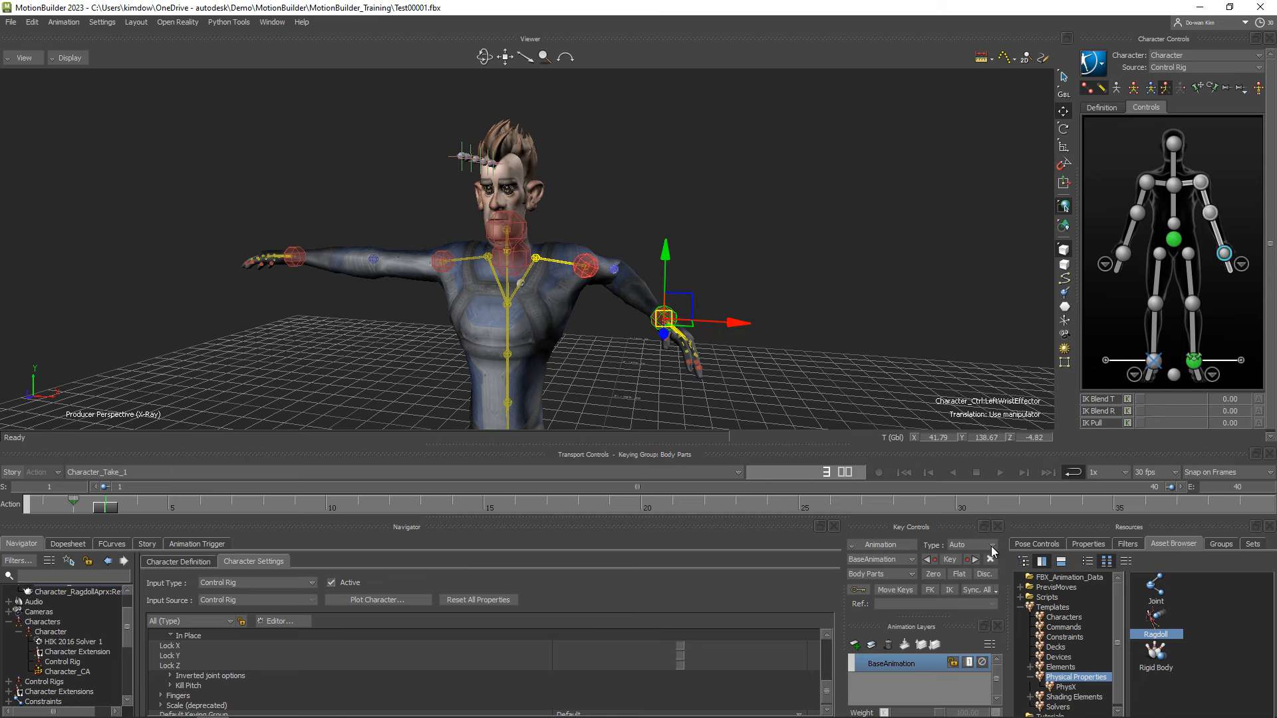
Clear the BaseAnimation layer's animation, restore the T-pose and switch the keying mode to Full Body - No Pull Manip
right_click(892, 661)
left_click(916, 626)
left_click(1261, 89)
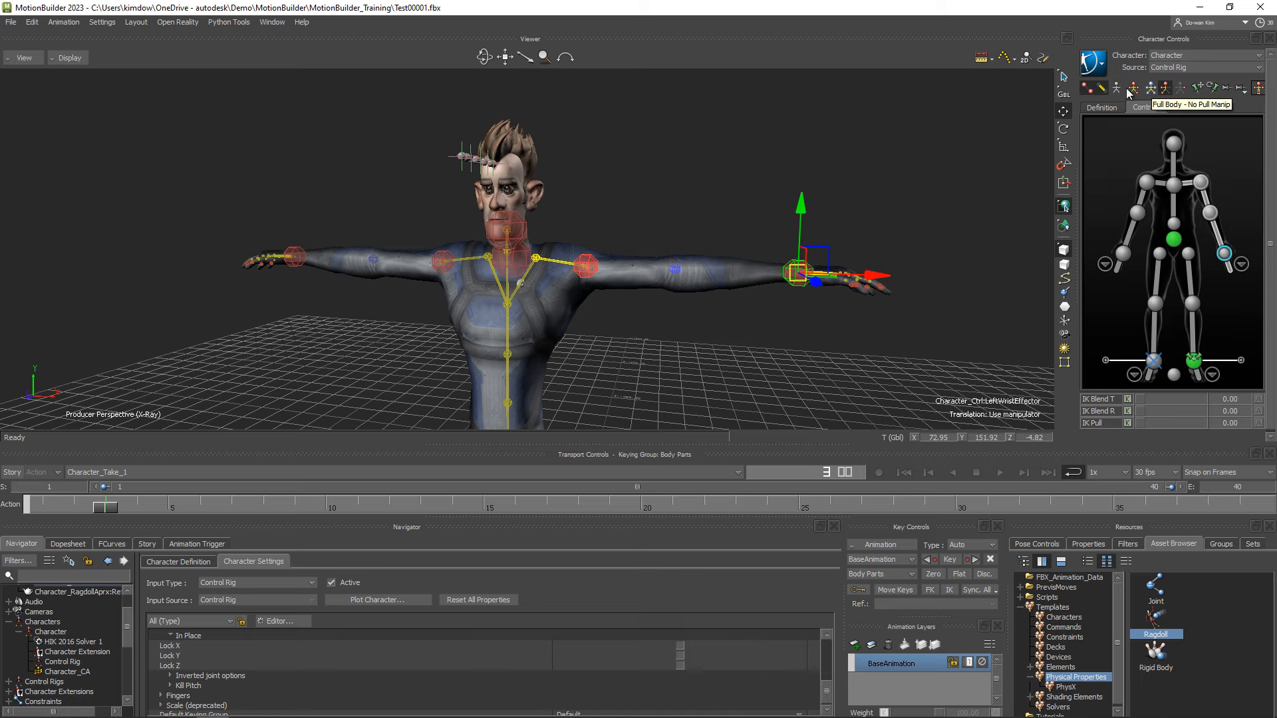
left_click(1148, 90)
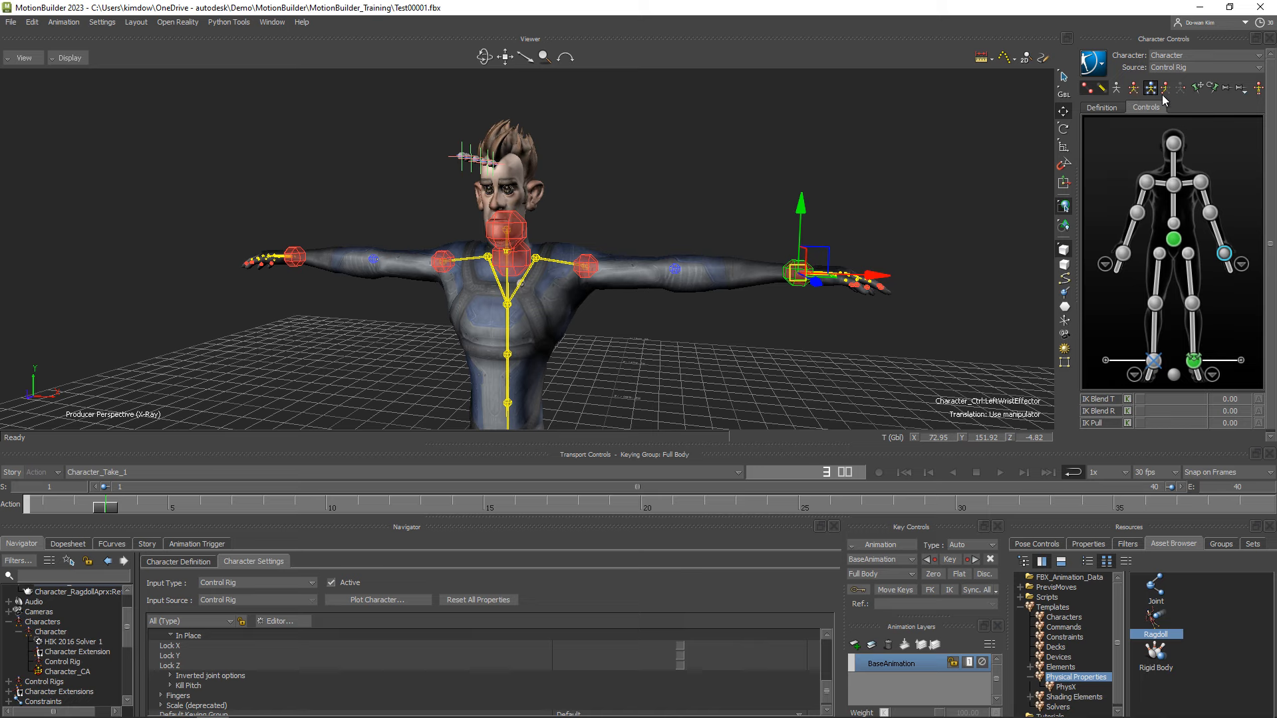
Move the left wrist effector, key it at frame 3 in Full Body mode and inspect the left knee effector's keys
left_click_drag(798, 272, 875, 261)
left_click(950, 562)
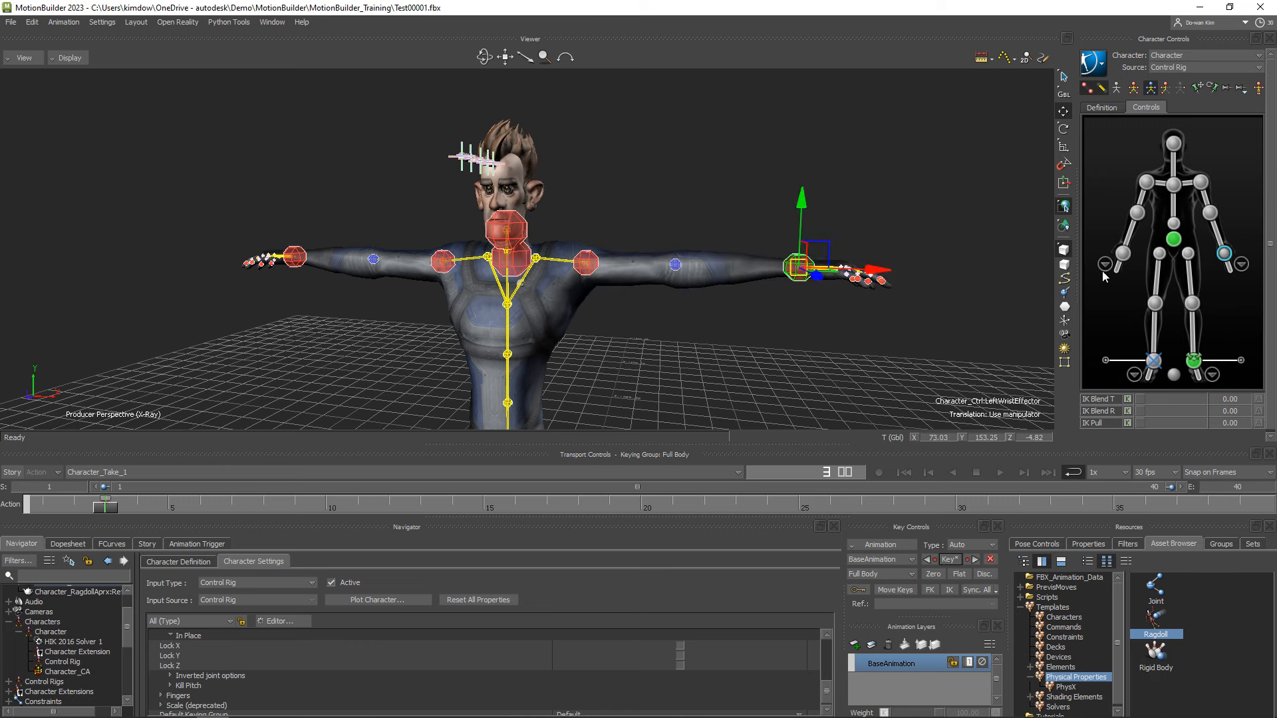
left_click(1191, 304)
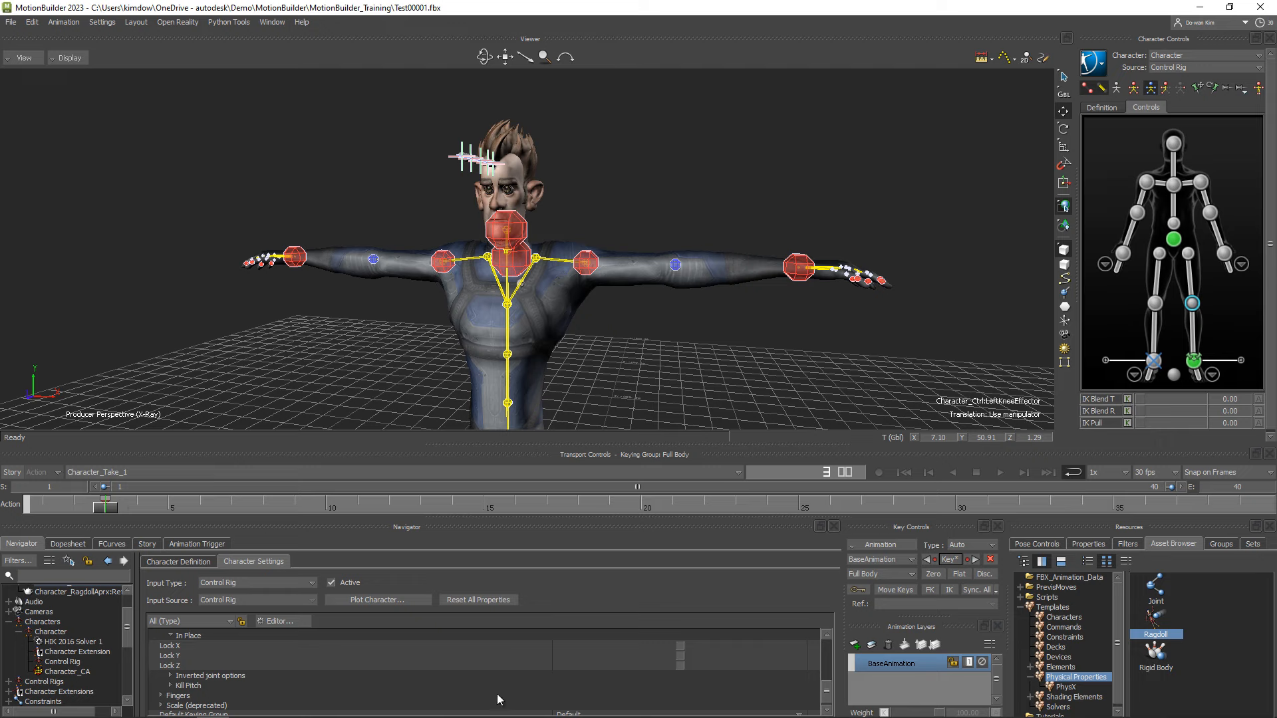
Clear the animation on the BaseAnimation layer and put the character back into its T-pose
right_click(877, 662)
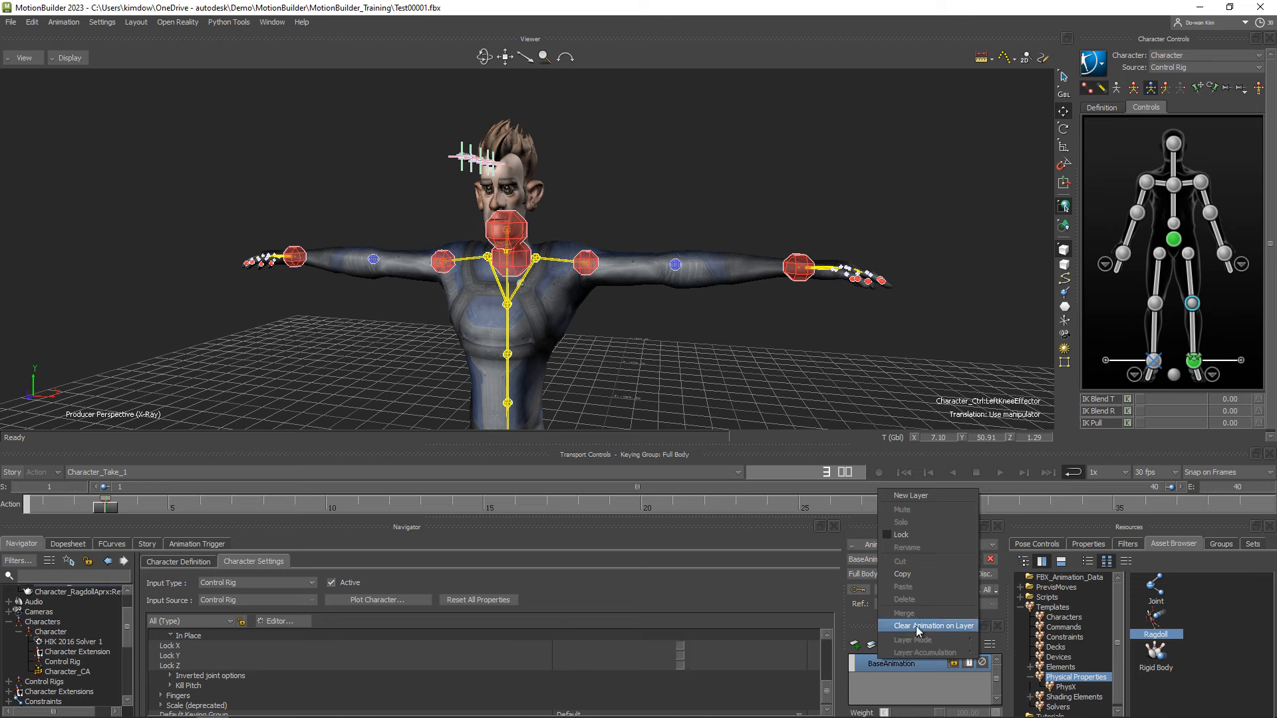
left_click(916, 625)
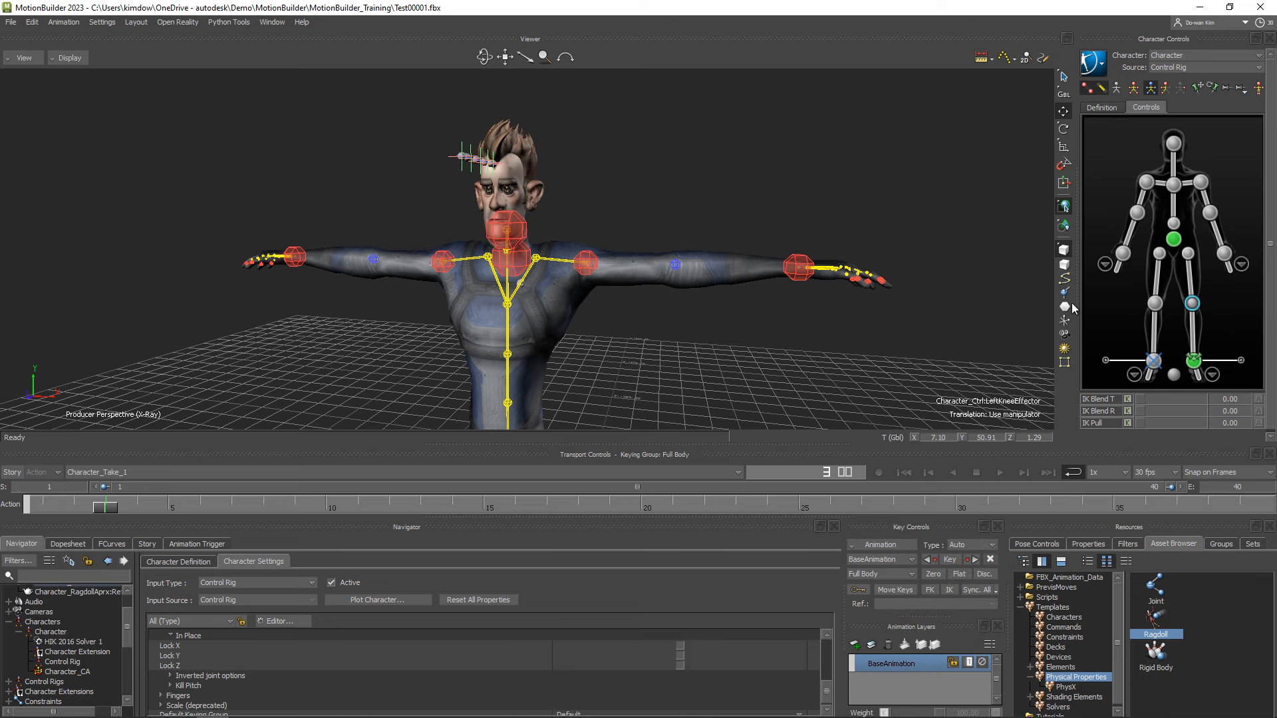
left_click(1259, 89)
Select the left ankle effector and key its standing pose at frame 1
middle_click_drag(628, 319, 636, 136, "alt")
middle_click_drag(669, 289, 662, 230, "alt")
left_click_drag(703, 314, 625, 281, "alt")
middle_click_drag(625, 282, 546, 338, "alt")
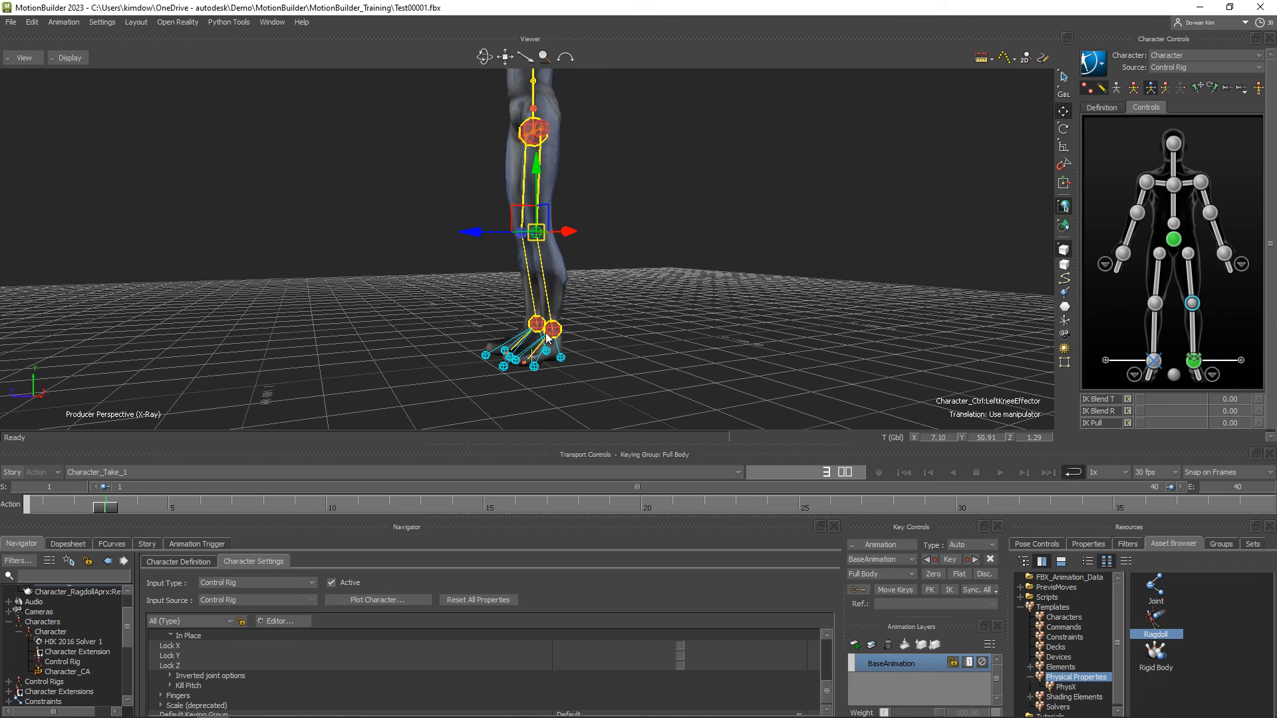
left_click(555, 333)
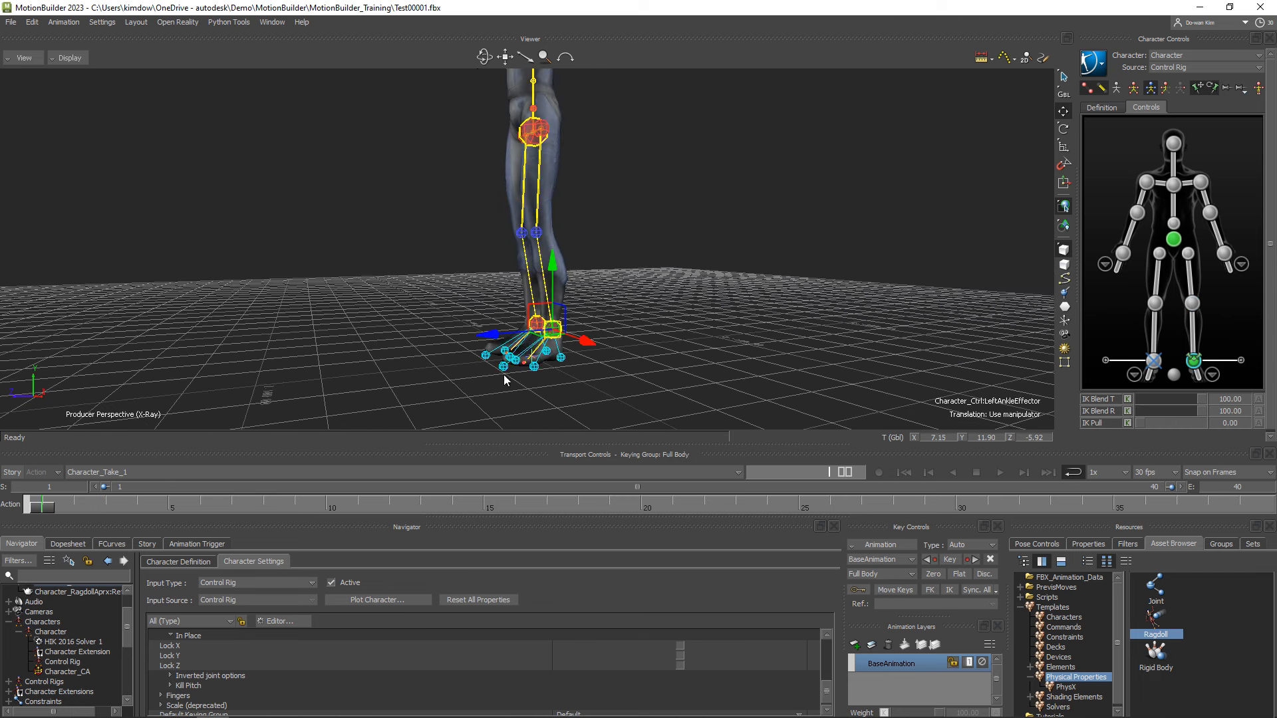
left_click(949, 559)
At frame 10, raise the left ankle effector forward to about hip height and key the pose
scroll(638, 299, "down", 4)
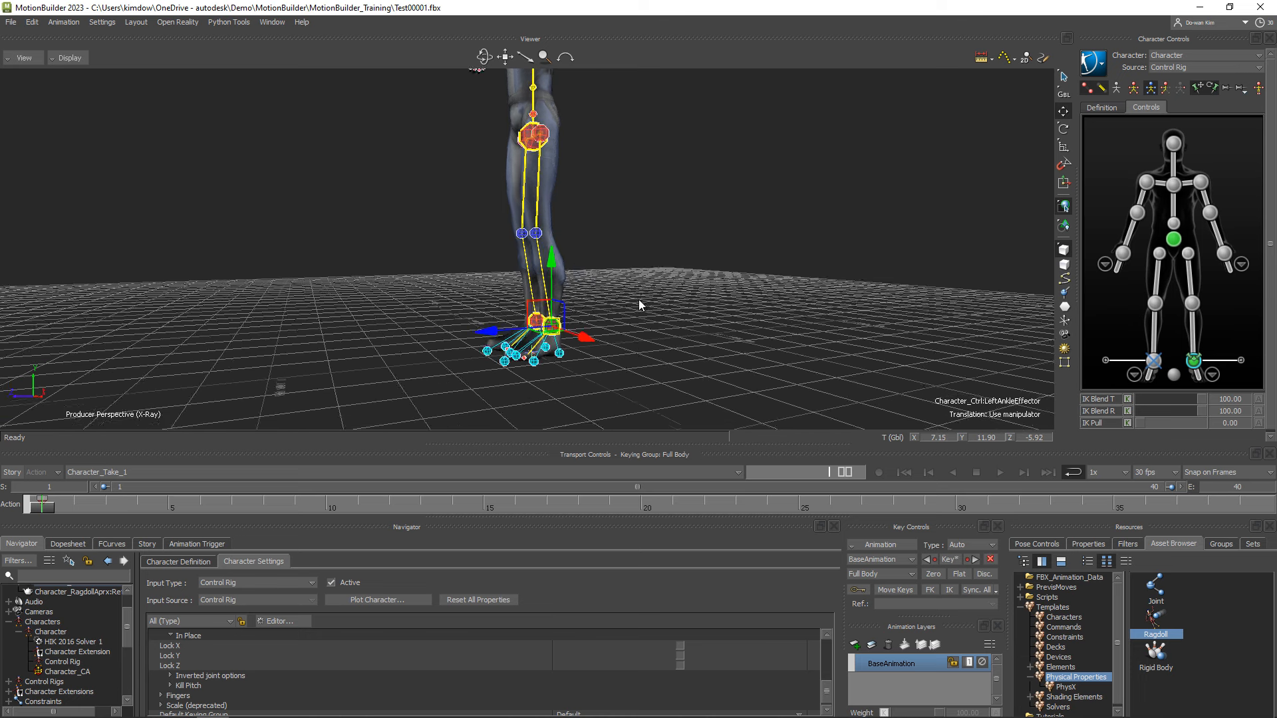
middle_click_drag(642, 286, 665, 335, "alt")
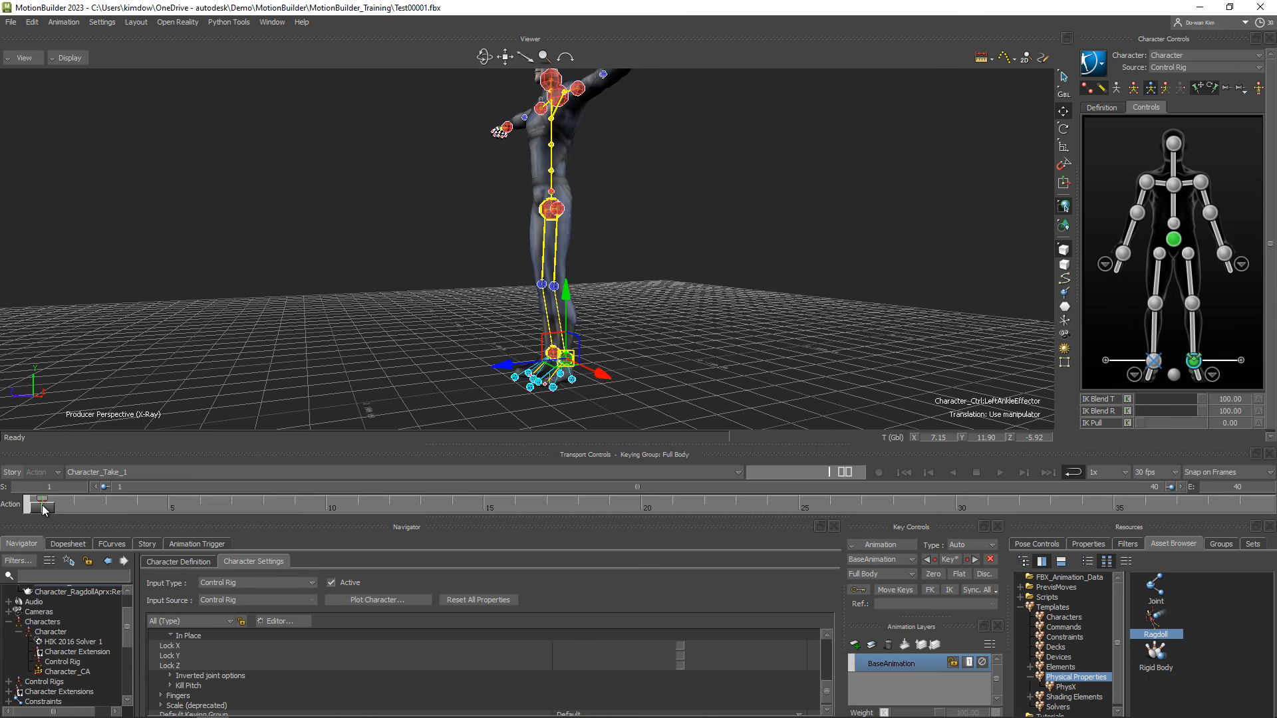
left_click(321, 507)
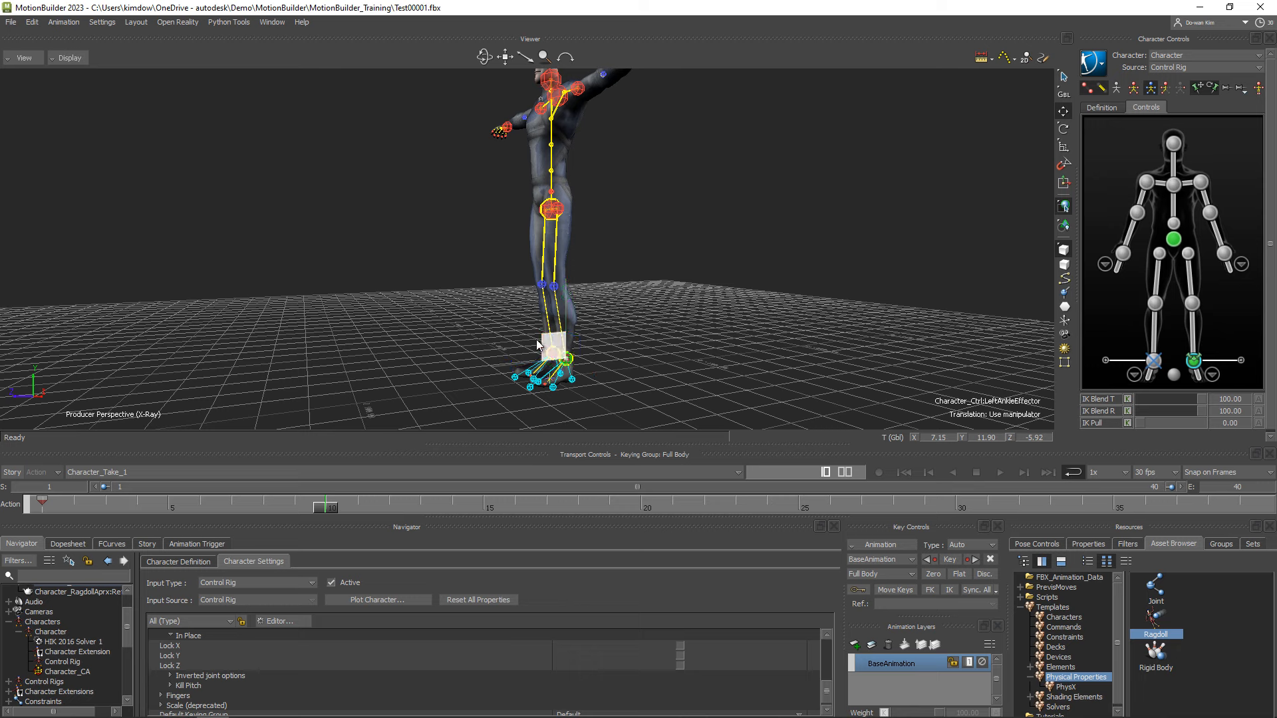
left_click_drag(538, 345, 381, 202)
left_click(956, 562)
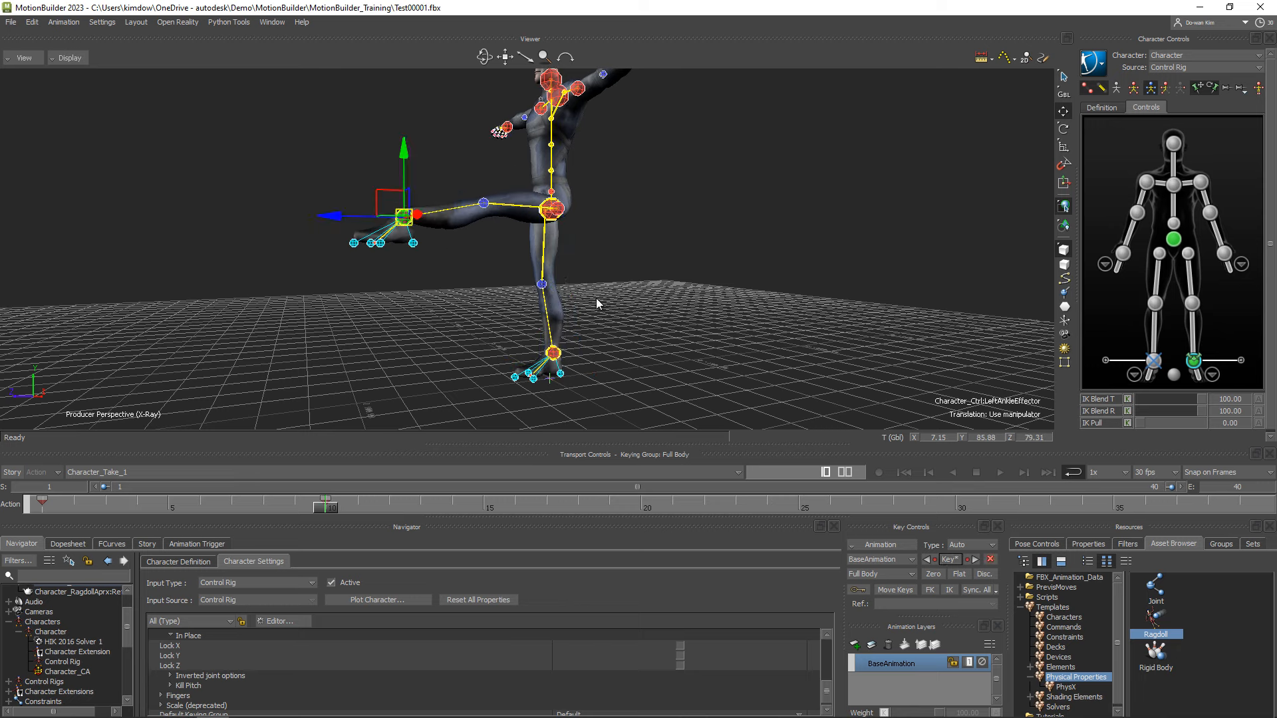
left_click_drag(624, 213, 588, 241, "ctrl+shift")
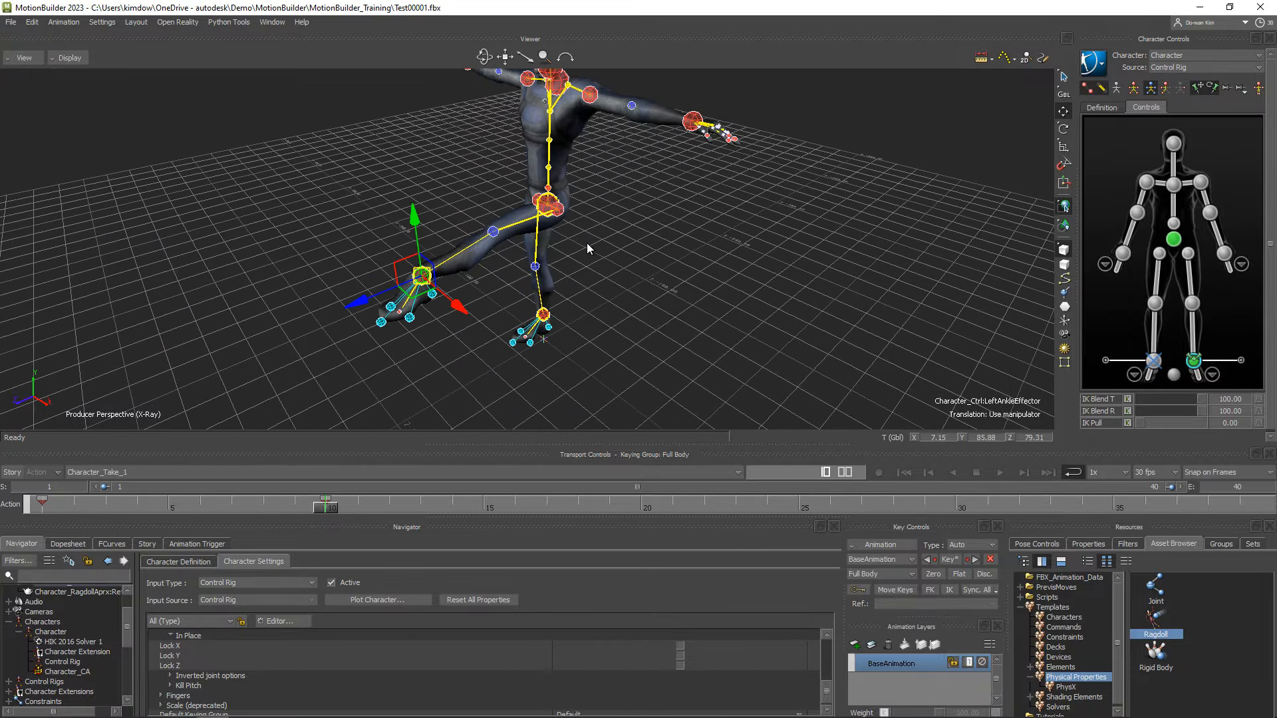
At frame 20, move the left ankle effector out to the character's left side at about hip height and key the pose
left_click(338, 509)
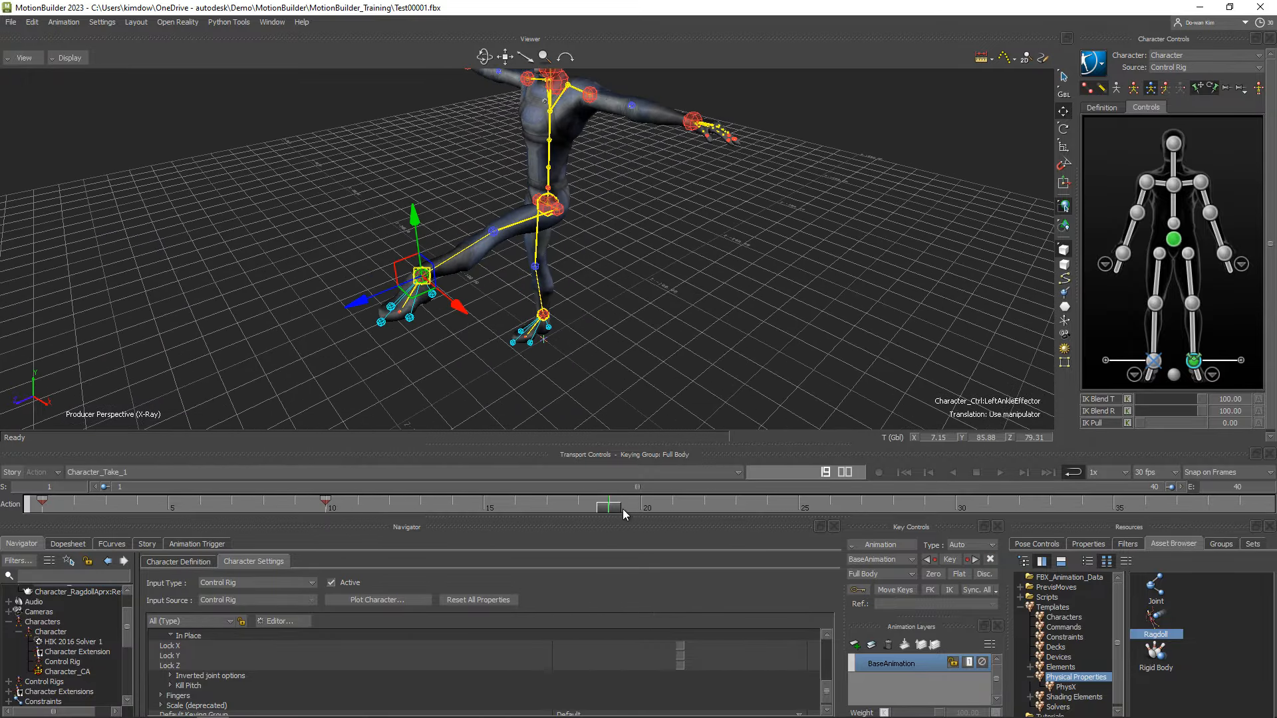
left_click_drag(568, 267, 620, 309, "ctrl+shift")
left_click_drag(542, 378, 725, 226)
left_click(950, 561)
Review the left leg's motion between frames 1 and 20 in the Producer Right view
left_click_drag(718, 319, 567, 243, "ctrl+shift")
left_click_drag(632, 510, 8, 487)
left_click_drag(469, 334, 427, 305, "ctrl+shift")
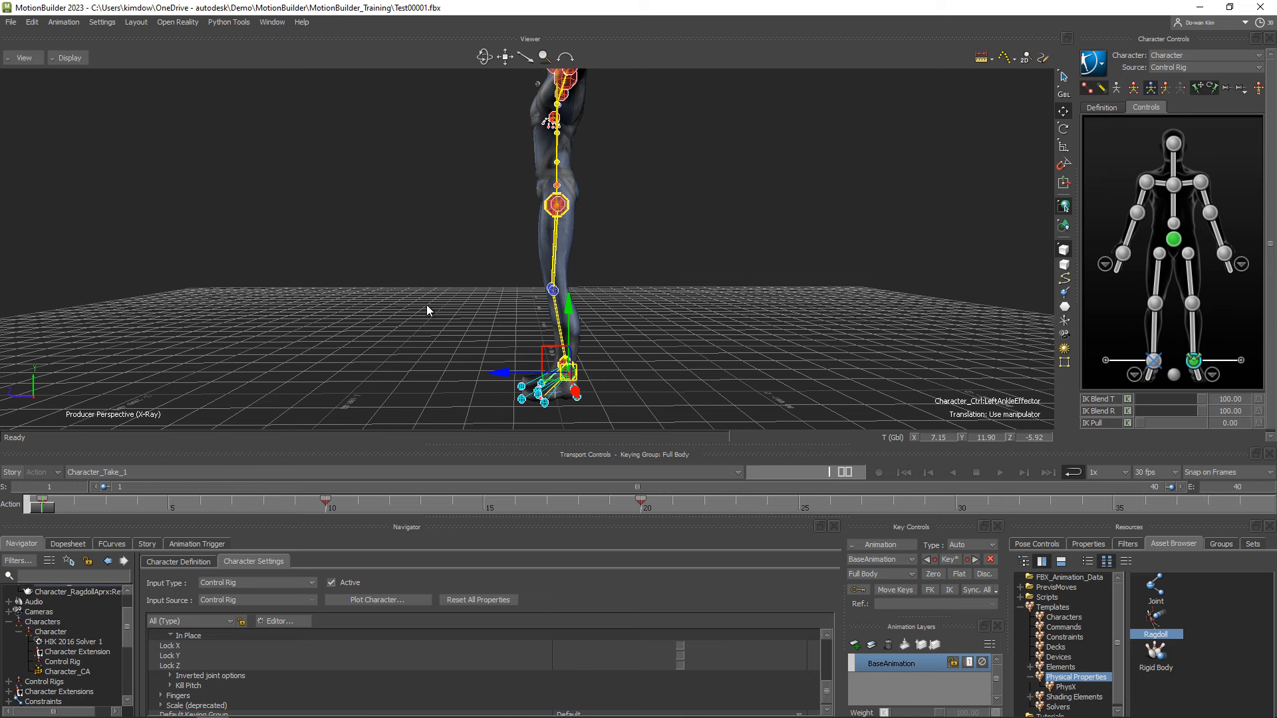
key("ctrl+r")
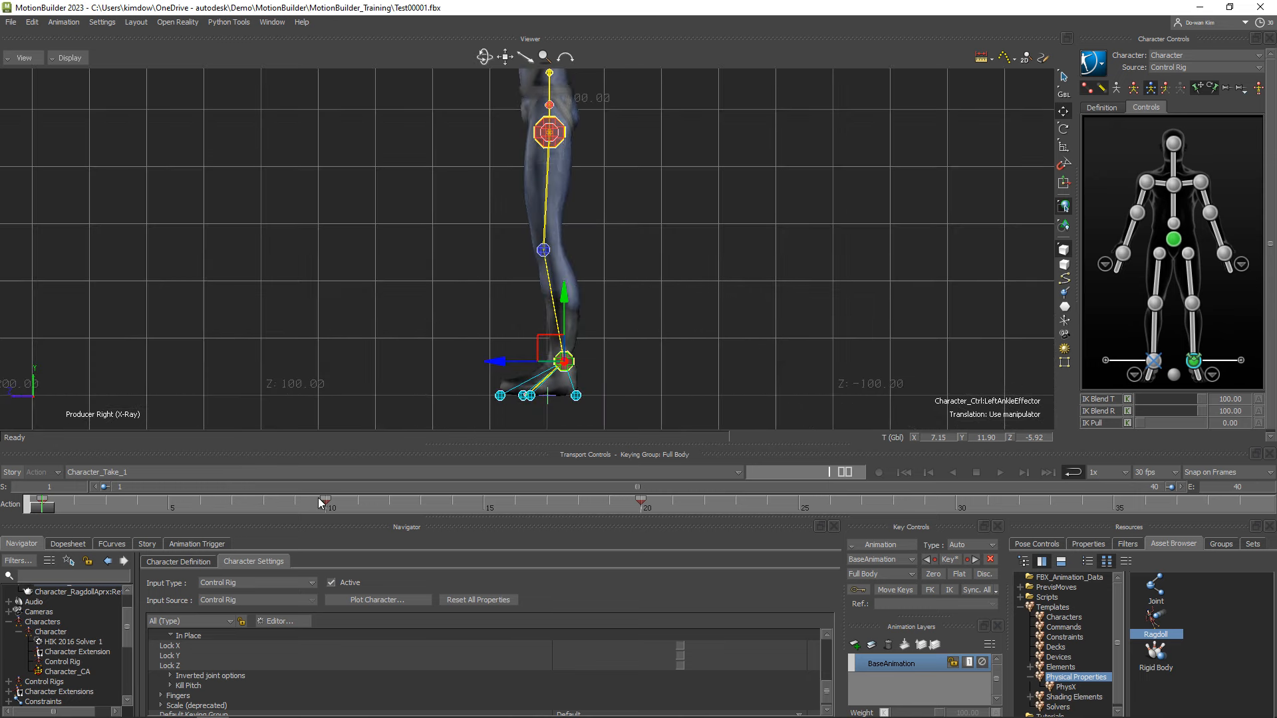
left_click_drag(46, 508, 200, 508)
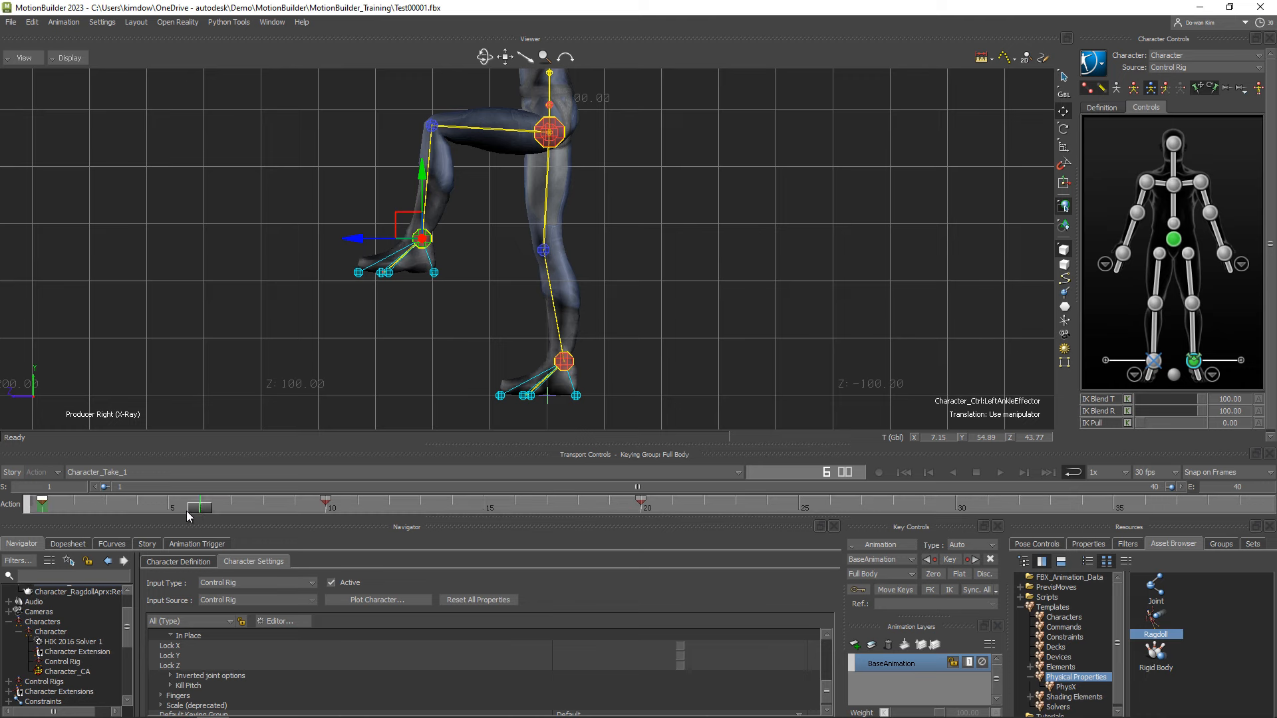
left_click_drag(173, 505, 630, 505)
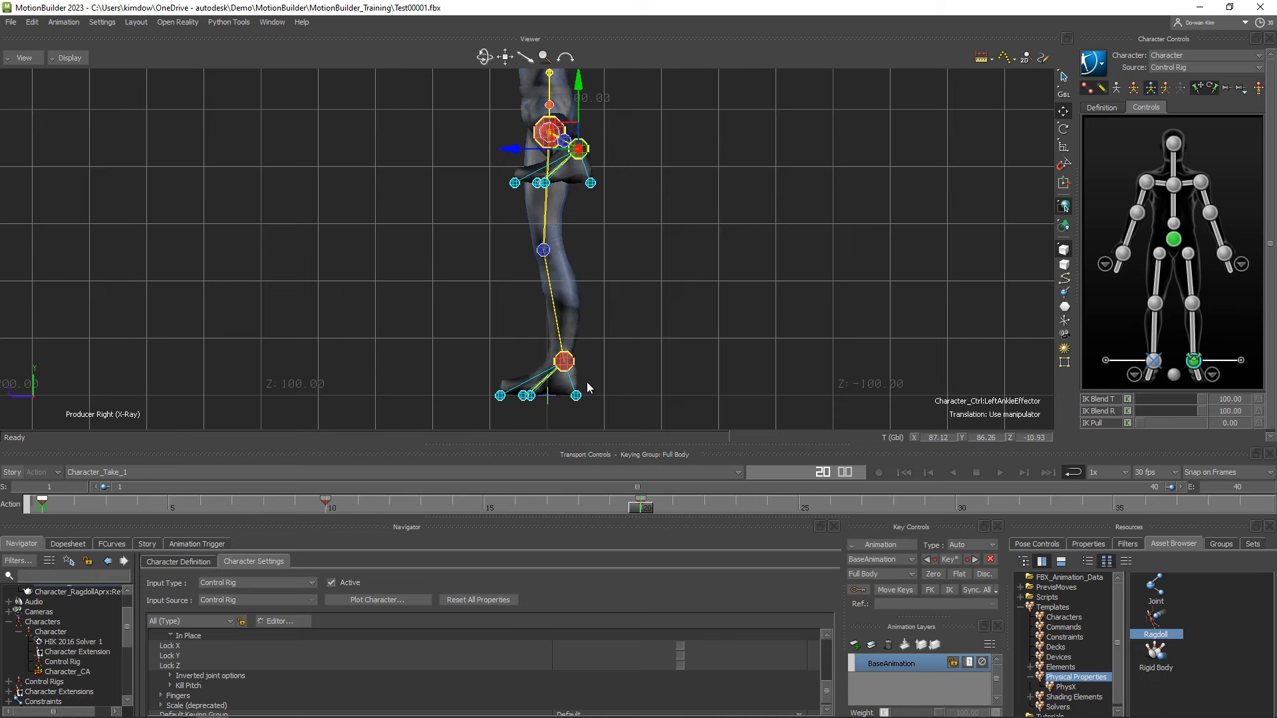
Review the left leg's path from frame 20 back to frame 1 in the Producer Top view
key("ctrl+t")
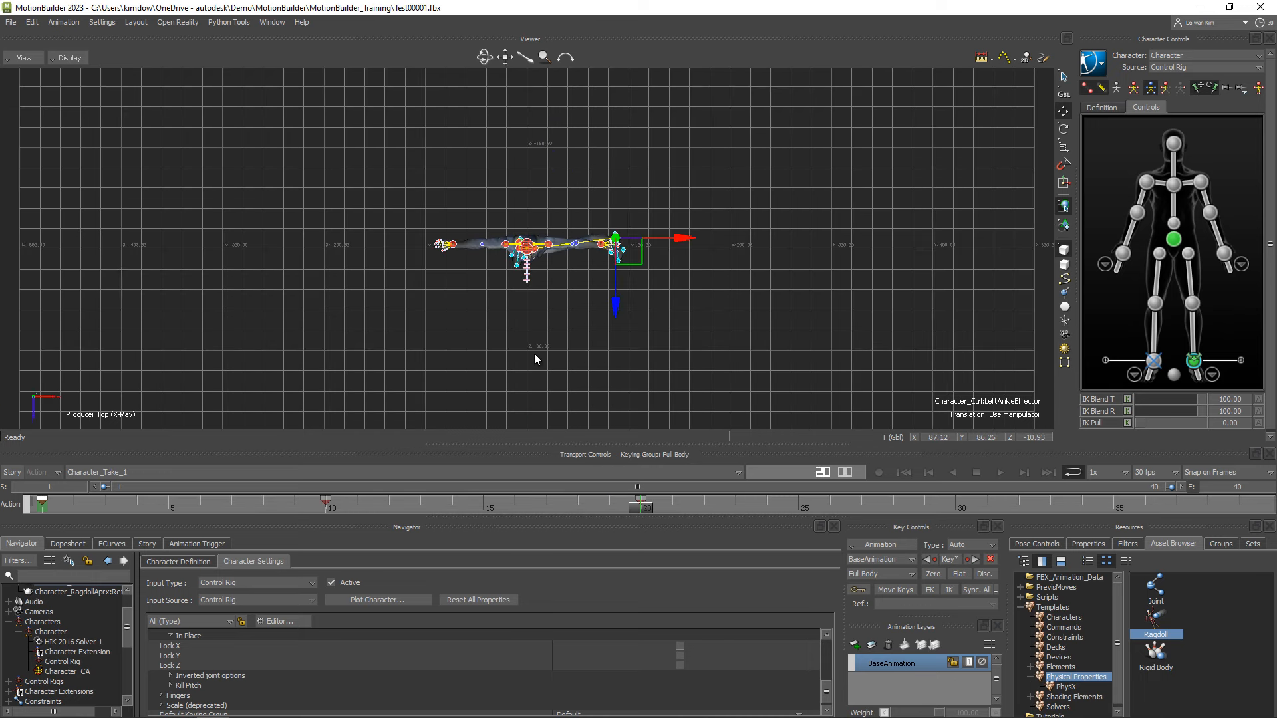
scroll(533, 354, "up", 4)
left_click_drag(621, 508, 486, 504)
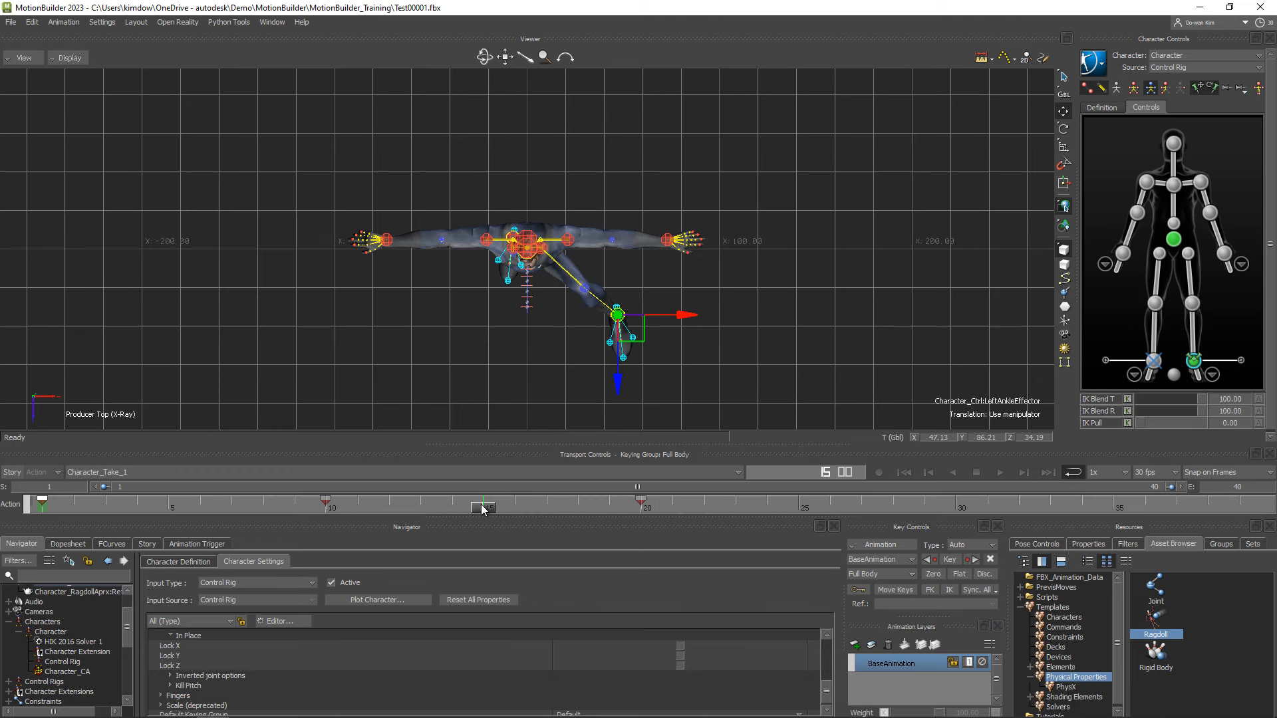
left_click_drag(484, 509, 22, 512)
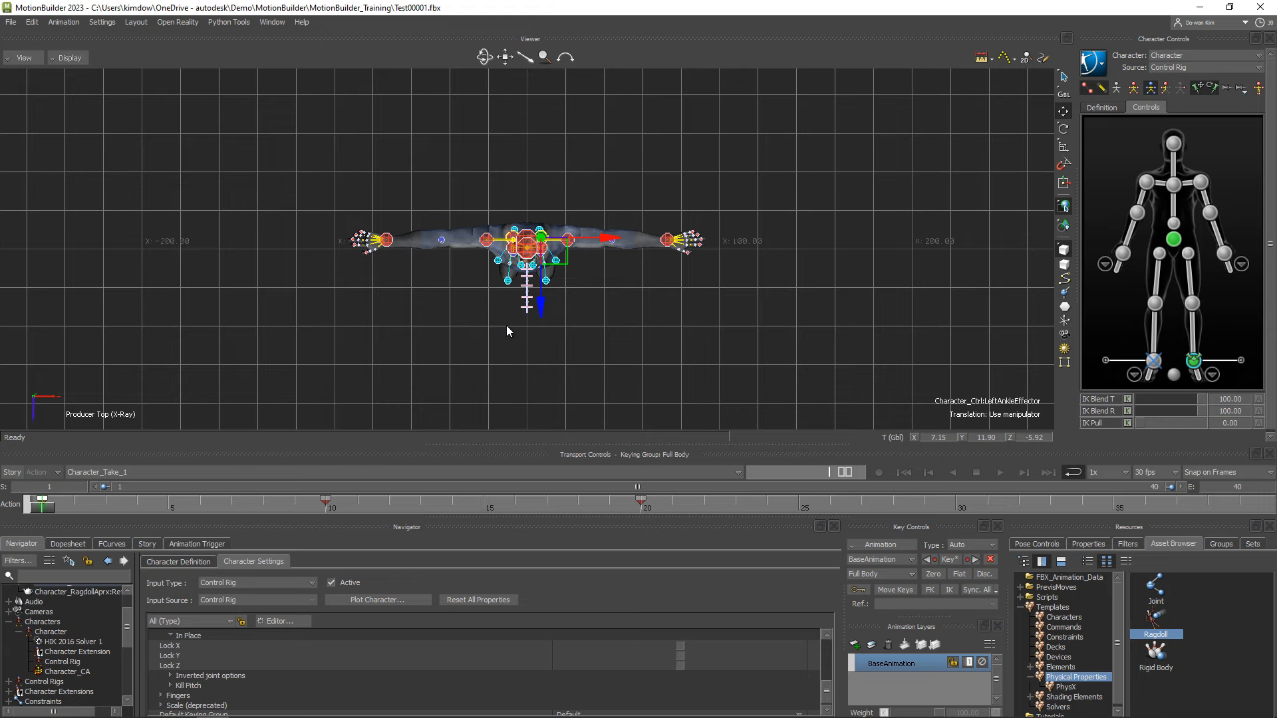
In perspective, set the left ankle's IK Blend T and IK Blend R to 0 and scrub the leg motion to frame 8
key("ctrl+r")
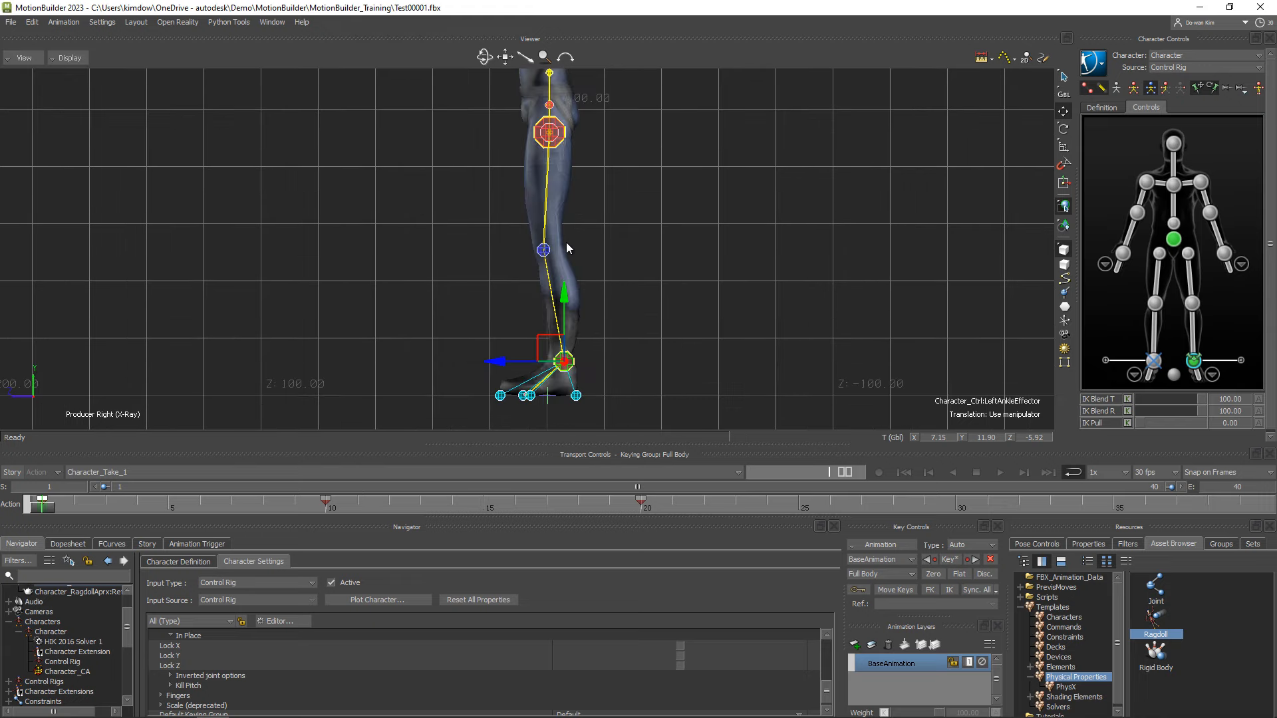
scroll(752, 298, "down", 2)
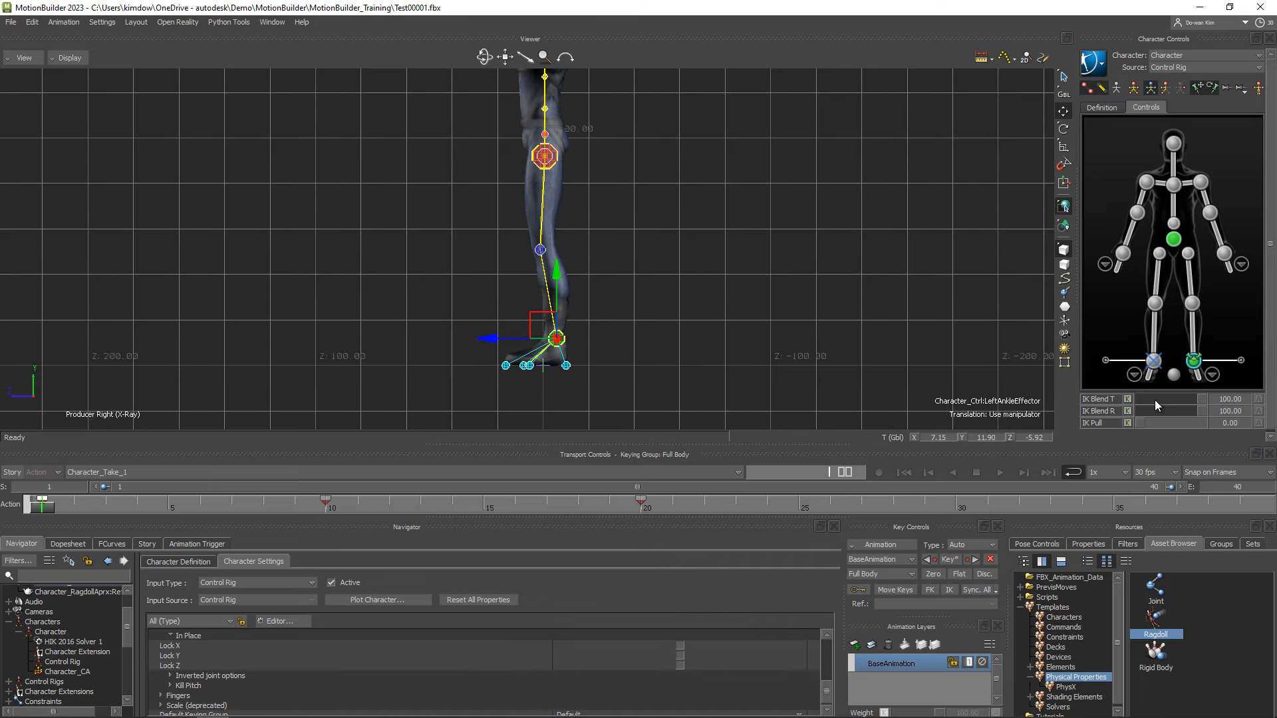
key("ctrl+e")
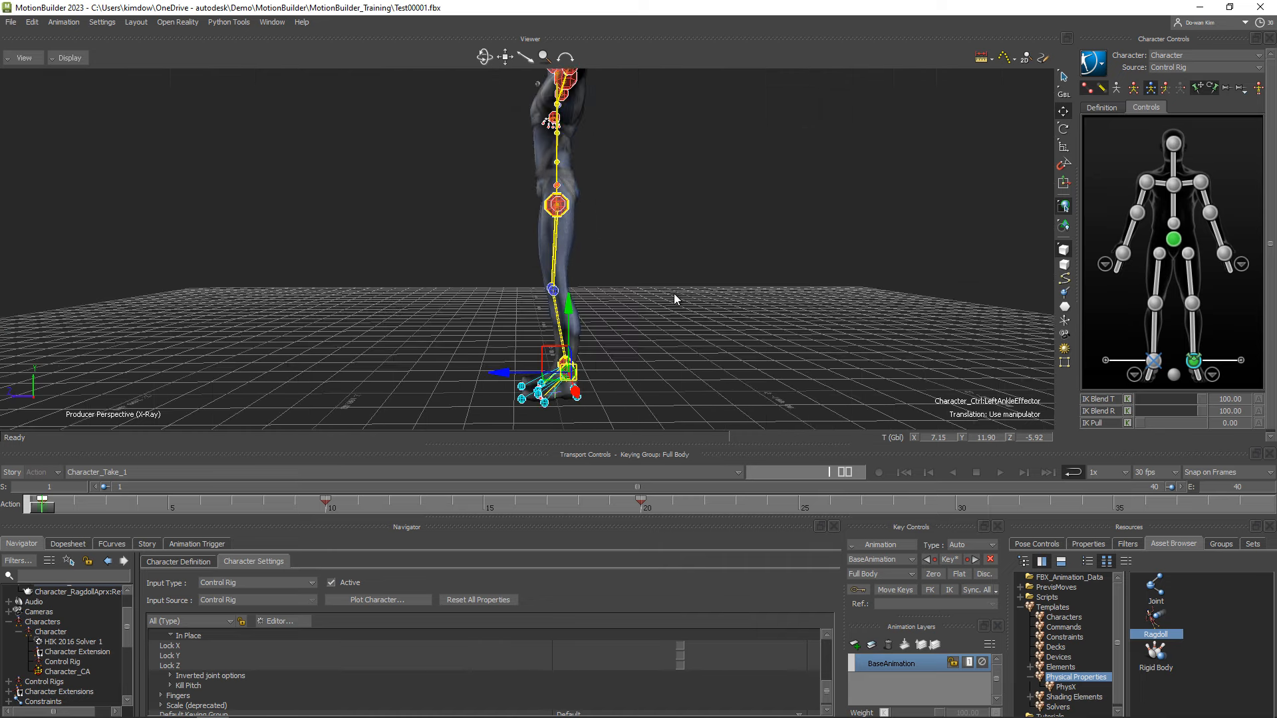
scroll(656, 324, "up", 3)
scroll(656, 324, "down", 3)
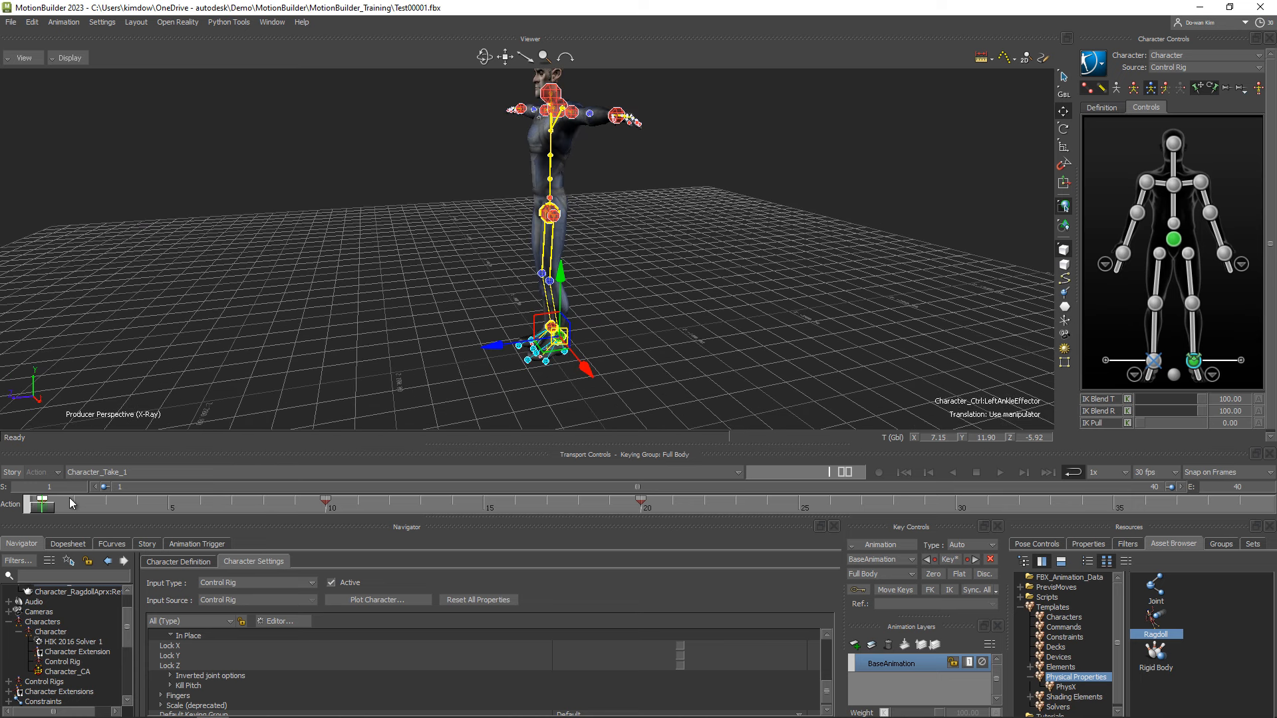
mouse_move(49, 505)
left_mouse_down()
mouse_move(636, 510)
mouse_move(42, 505)
left_mouse_up()
left_click_drag(46, 504, 212, 504)
left_click_drag(483, 325, 516, 325, "ctrl+shift")
left_click_drag(1204, 401, 1122, 420)
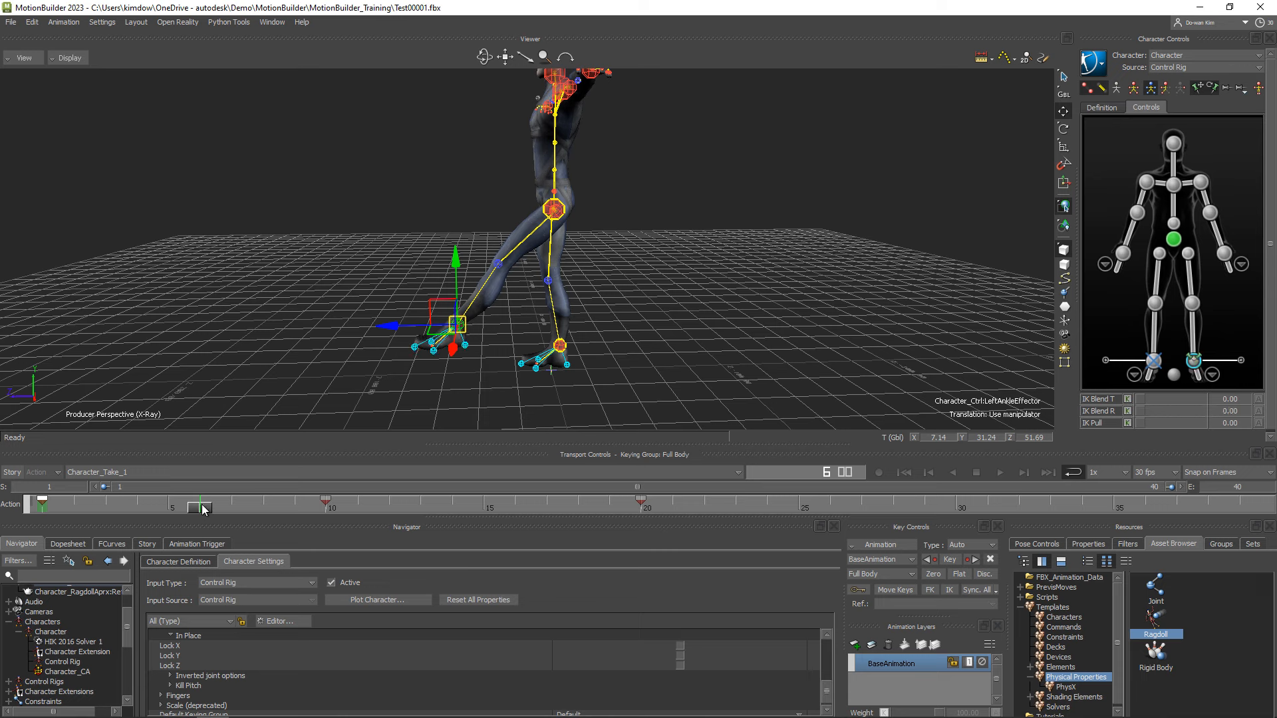
mouse_move(203, 509)
left_mouse_down()
mouse_move(46, 502)
mouse_move(312, 503)
mouse_move(83, 490)
mouse_move(317, 507)
mouse_move(263, 505)
left_mouse_up()
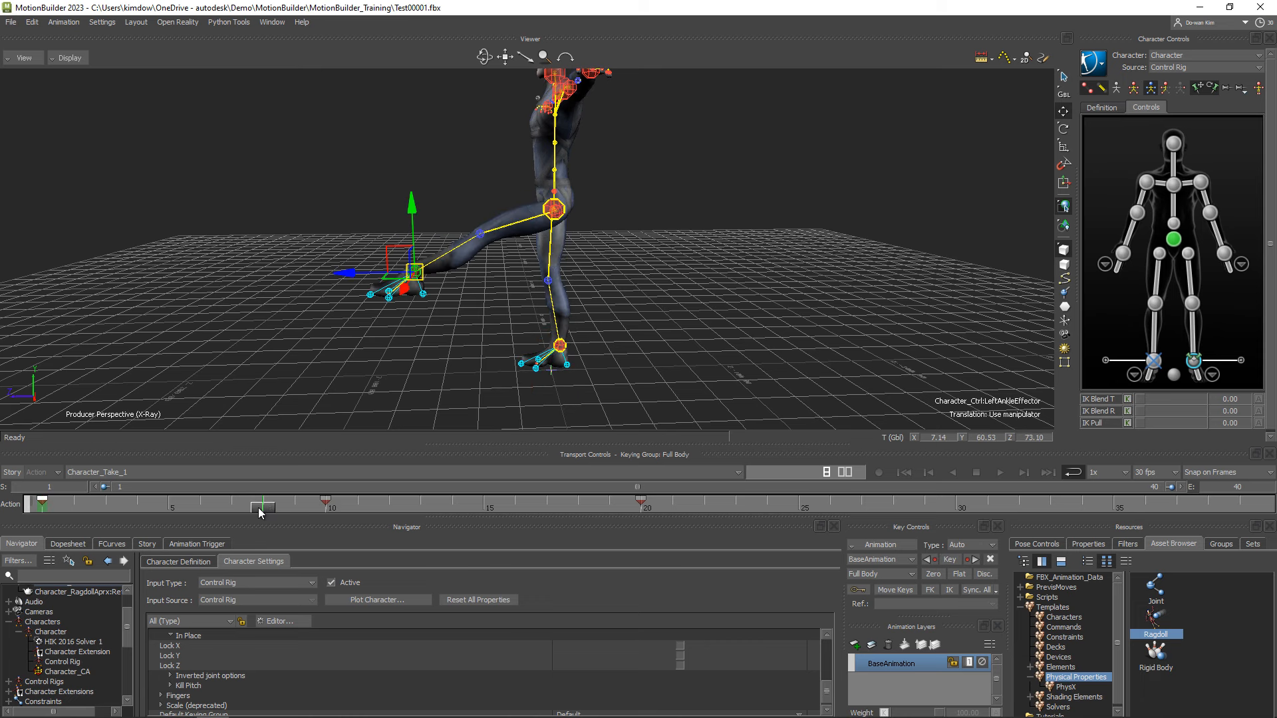
Set the left ankle's IK Blend T and IK Blend R to 100 and key both values at frame 8
left_click(1142, 398)
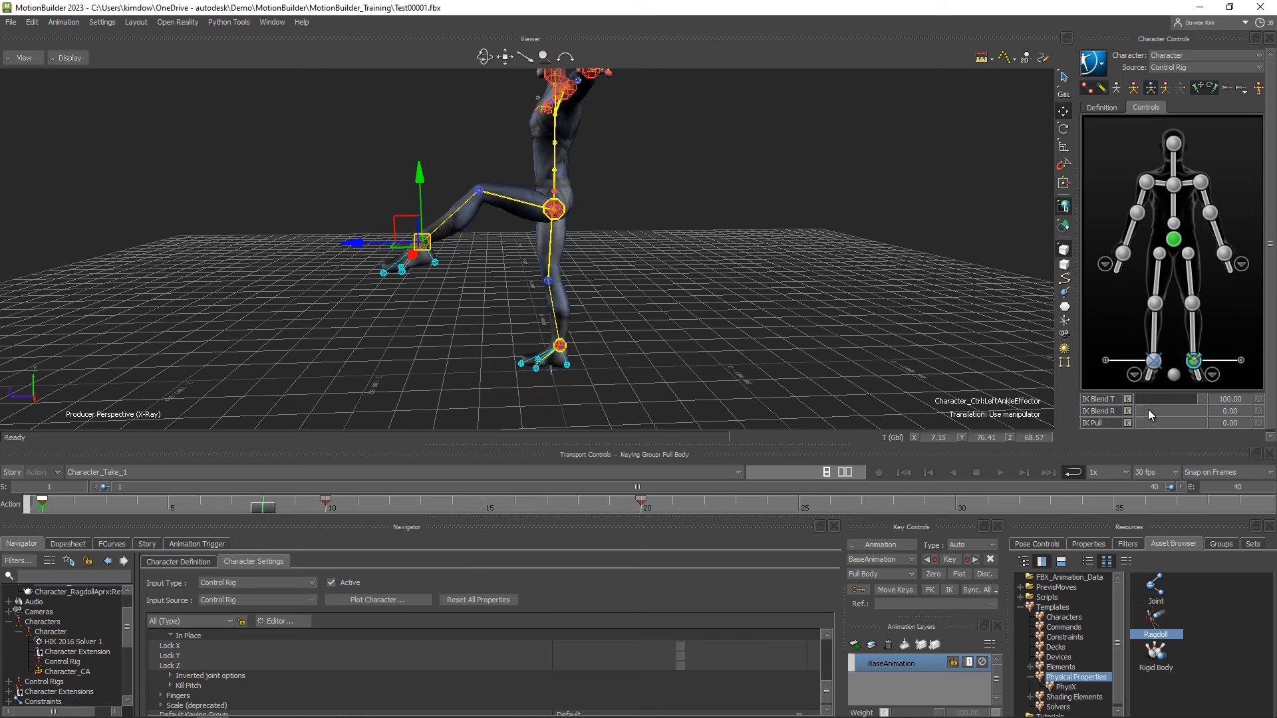
left_click(1160, 411)
left_click(1128, 399)
left_click(1128, 411)
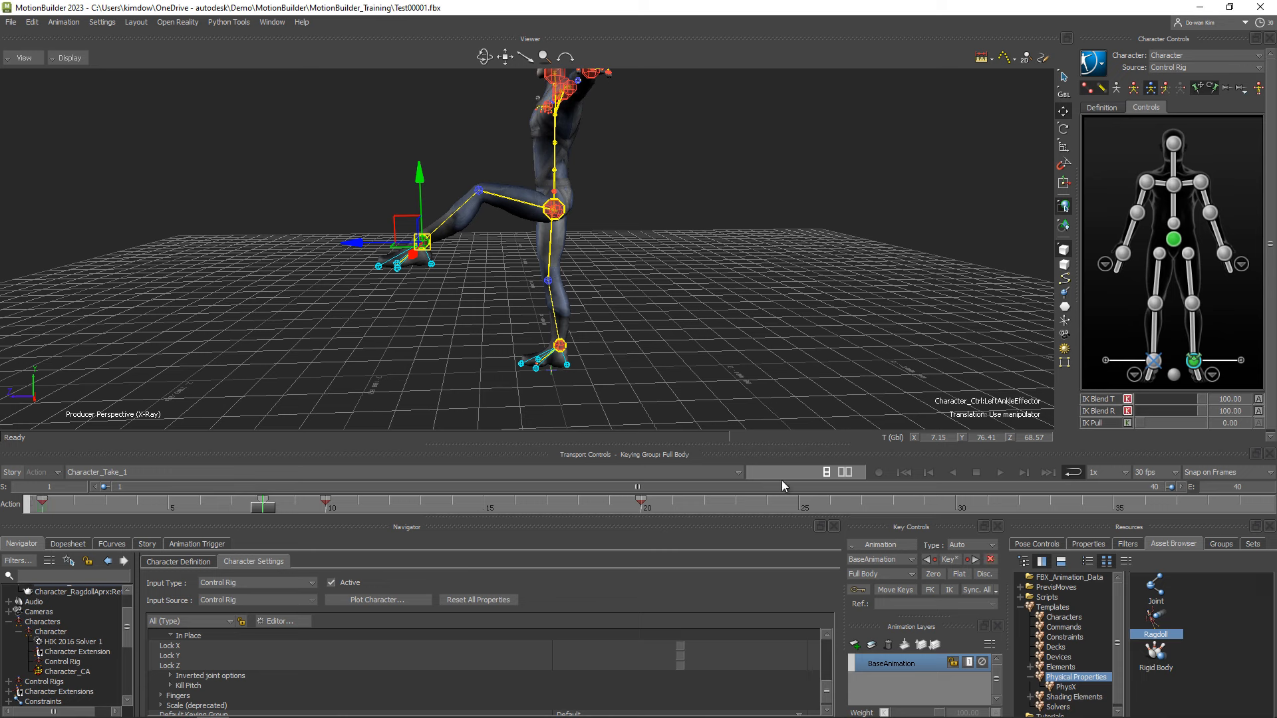
At frame 13, set the left ankle's IK Blend T and IK Blend R to 0 and key both values
left_click_drag(264, 509, 420, 508)
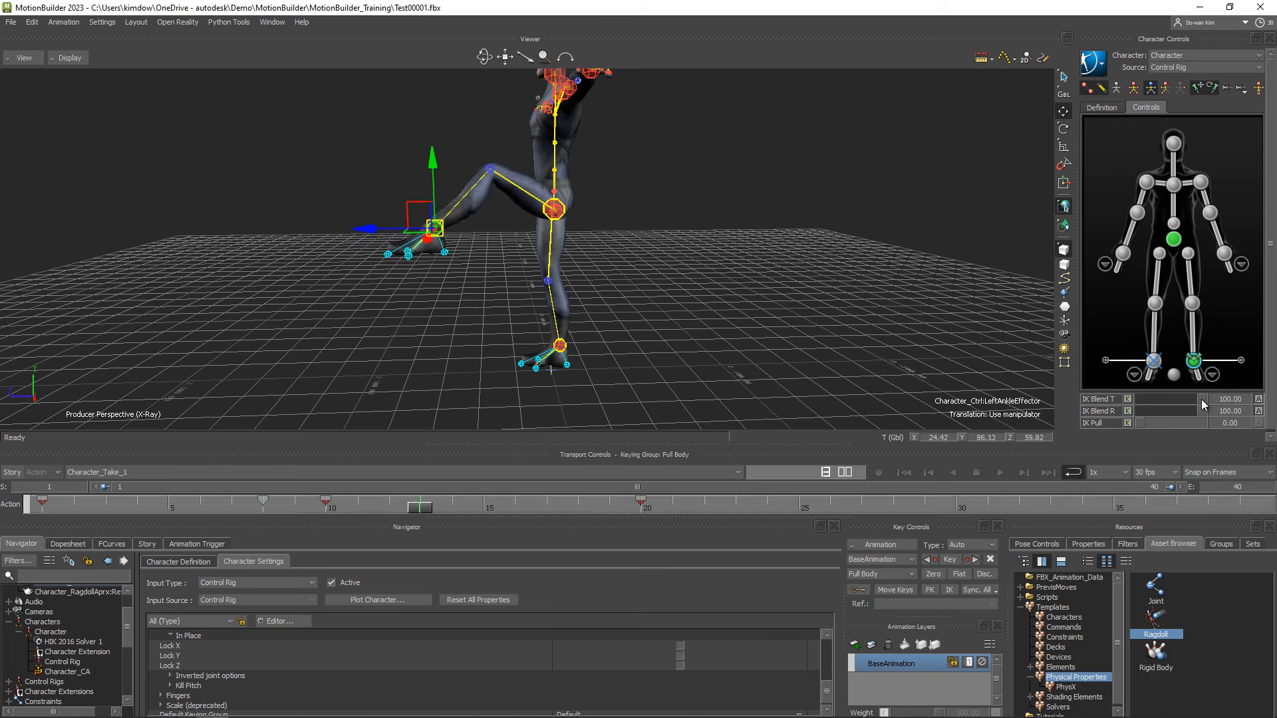
left_click_drag(1201, 399, 1135, 411)
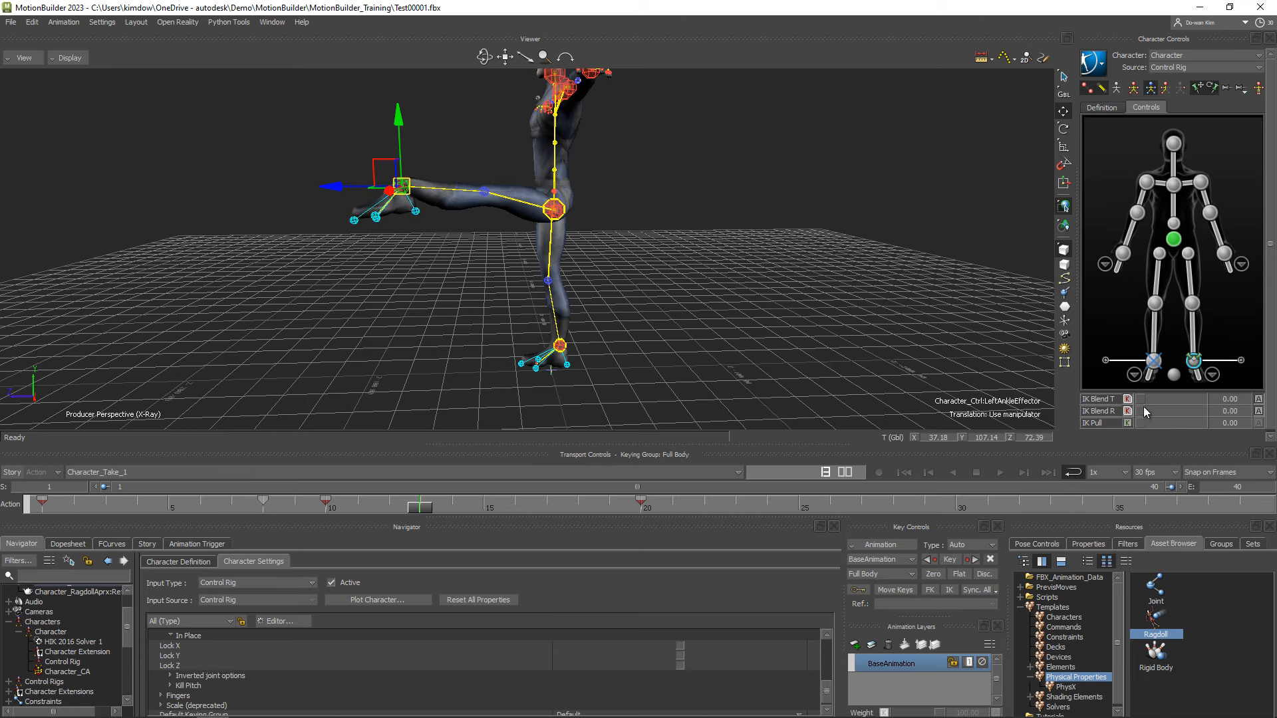
left_click(1128, 400)
left_click_drag(360, 260, 389, 285, "ctrl+shift")
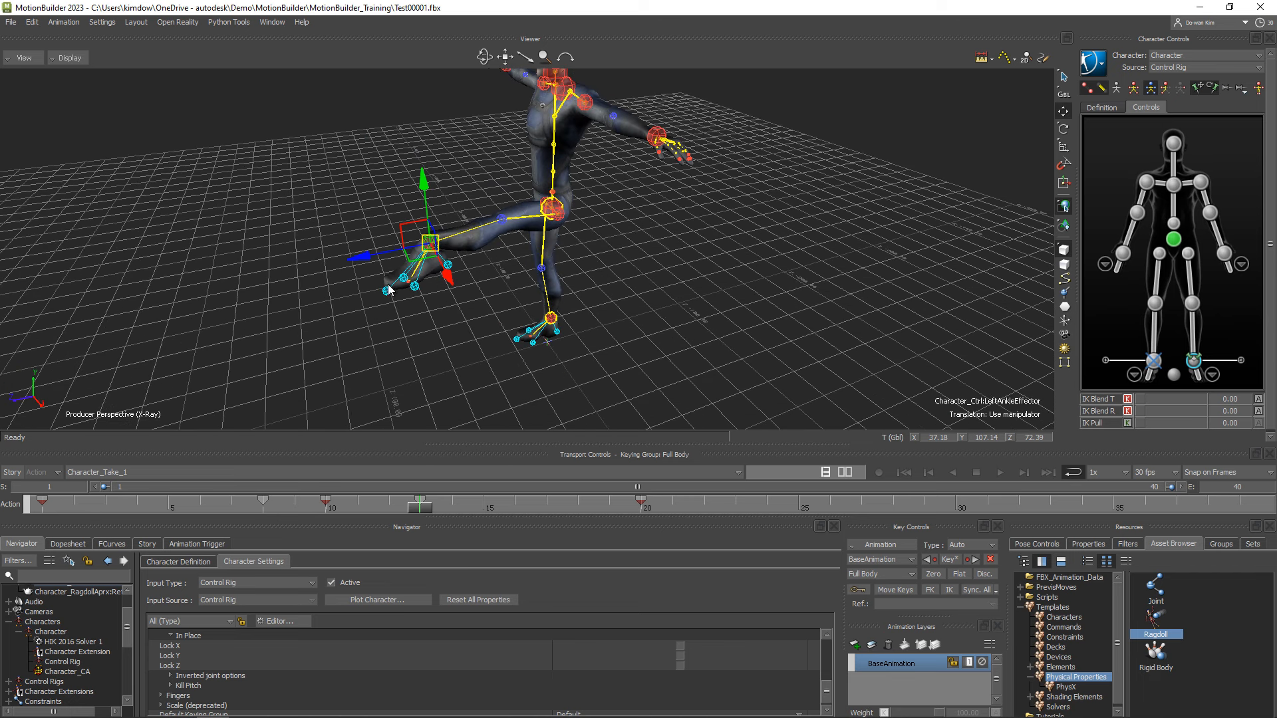
Copy the left ankle's key from frame 1 to frame 13 and scrub back to frame 6 to check the leg motion
left_click_drag(408, 508, 42, 505)
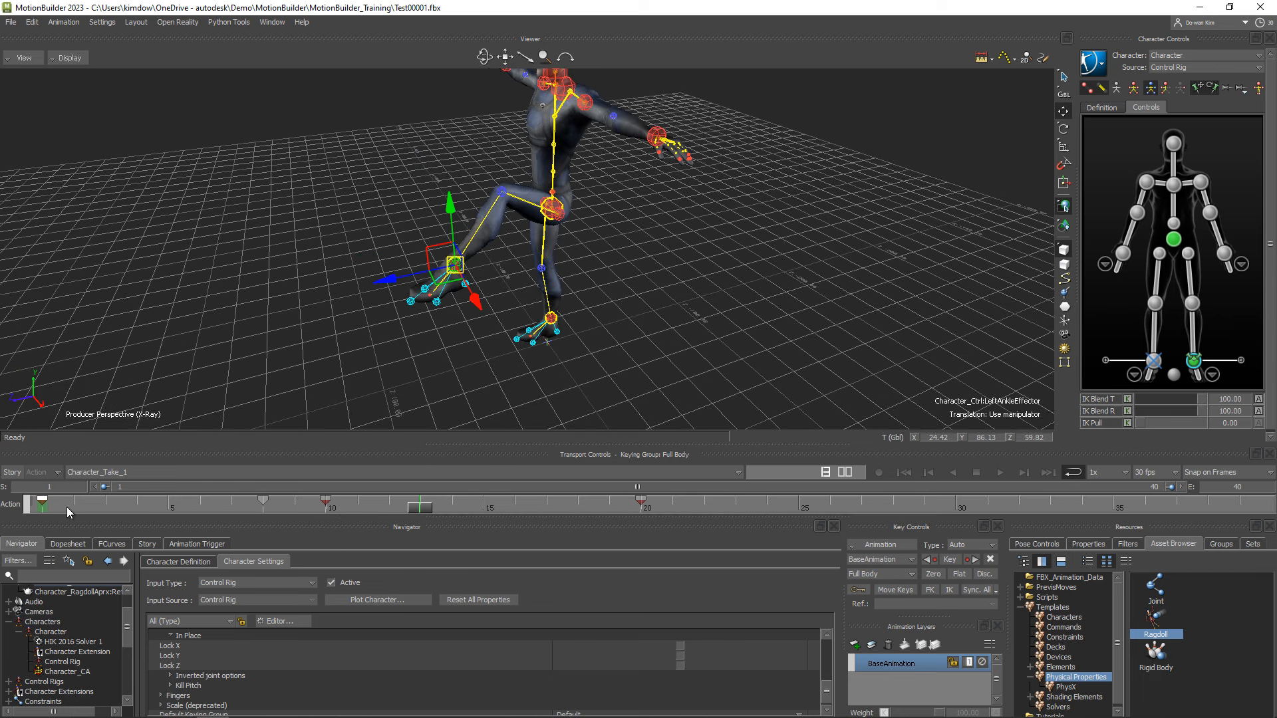
key("ctrl+v")
left_click_drag(405, 508, 250, 486)
left_click_drag(488, 399, 629, 361, "ctrl+shift")
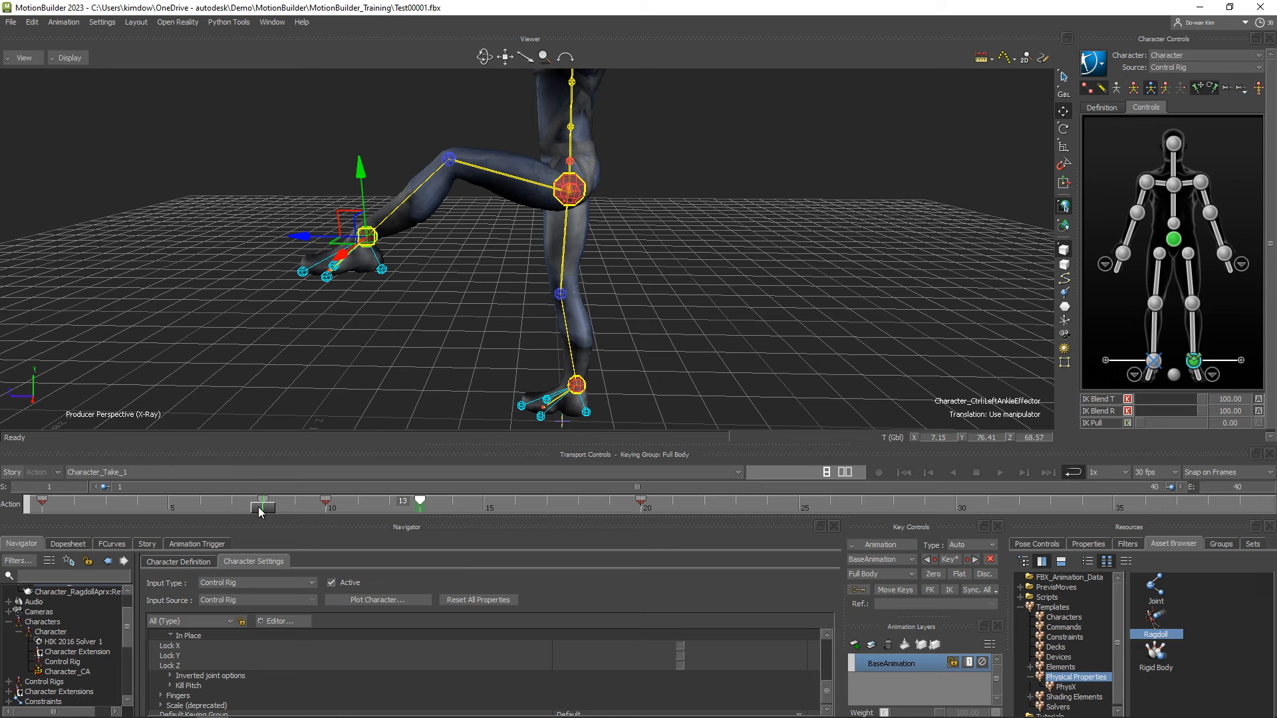
left_click_drag(262, 509, 199, 507)
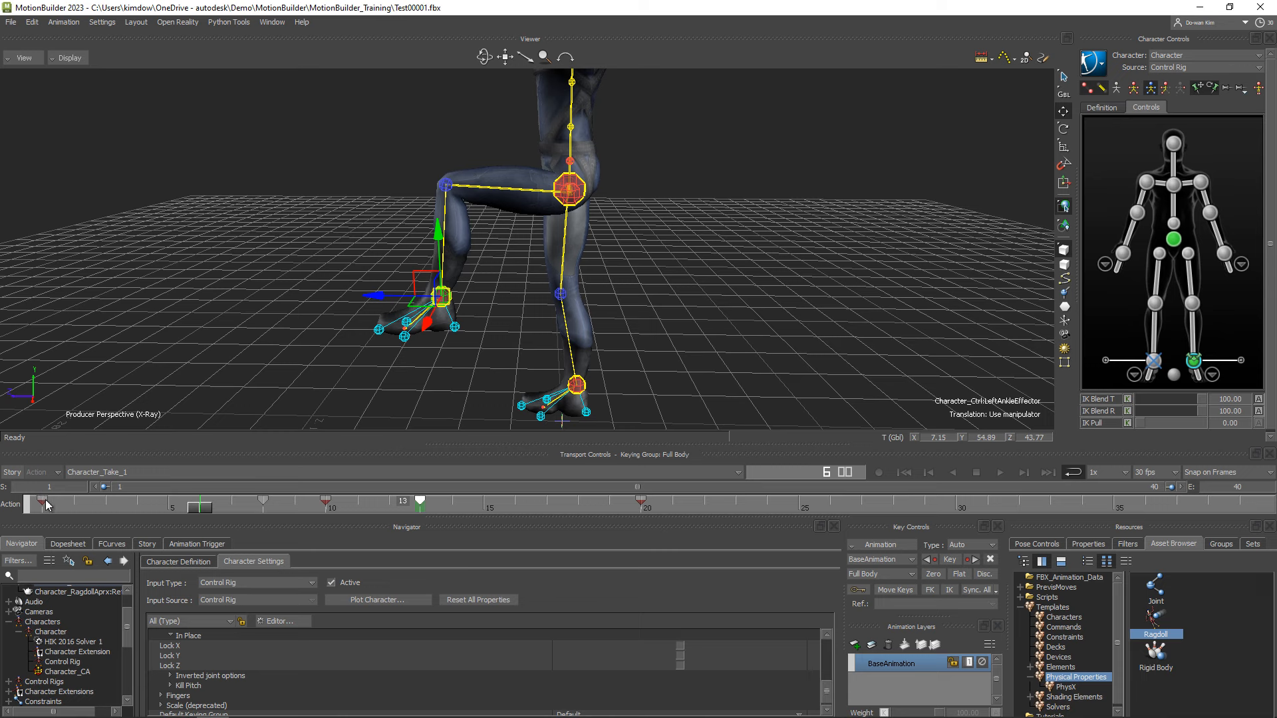
Select the right wrist effector and then the hips effector to compare their keys on the timeline
left_click(1123, 254)
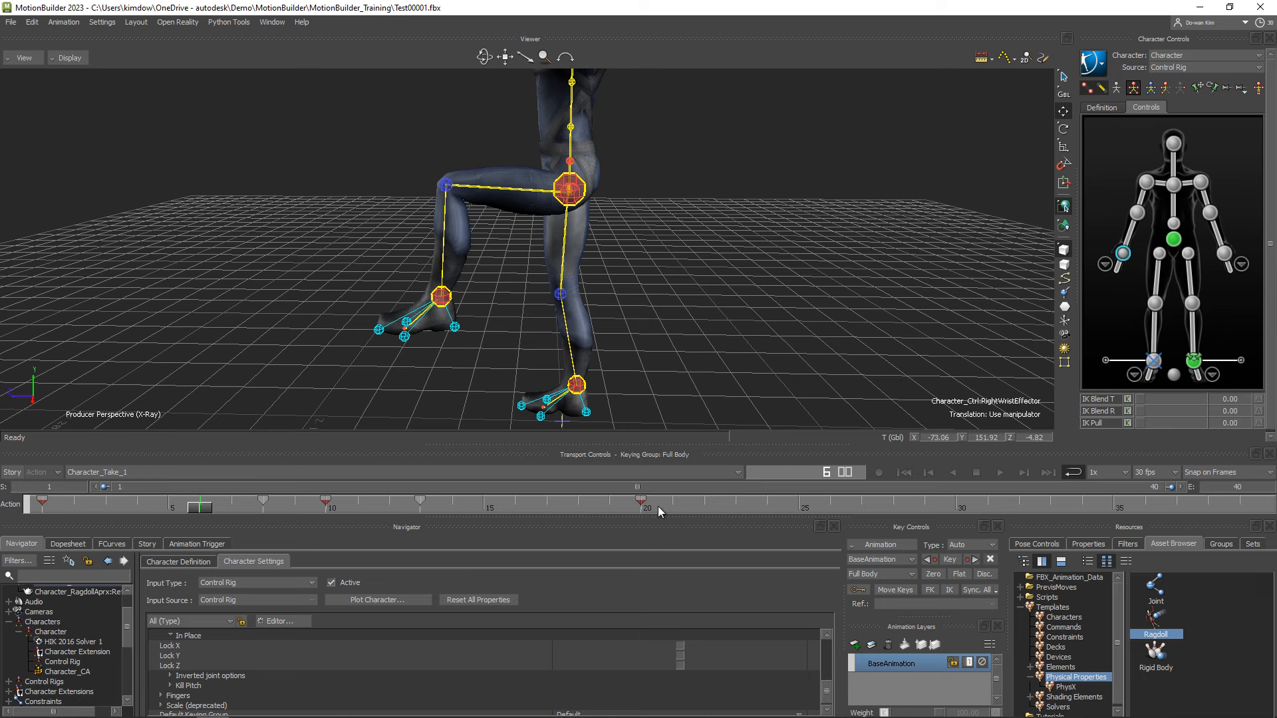
left_click(1178, 240)
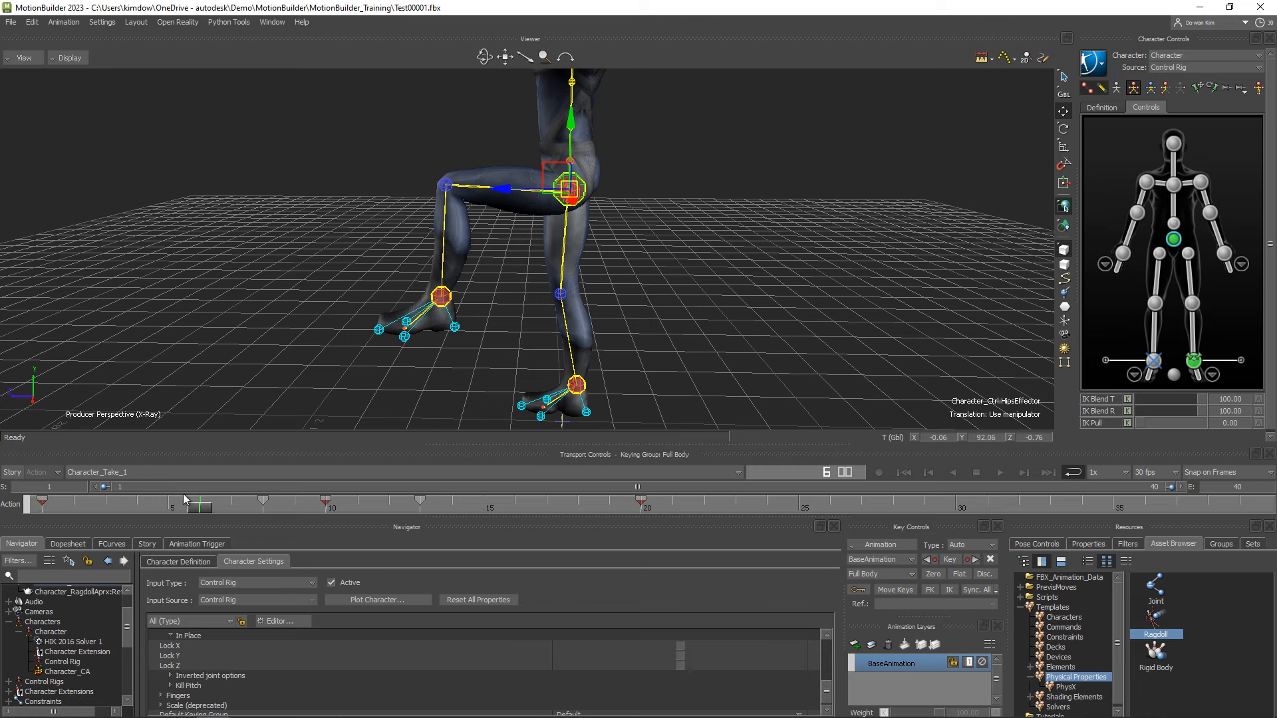
Select the left ankle effector and check its IK Blend T and IK Blend R keys at frames 8 and 13
left_click(1151, 359)
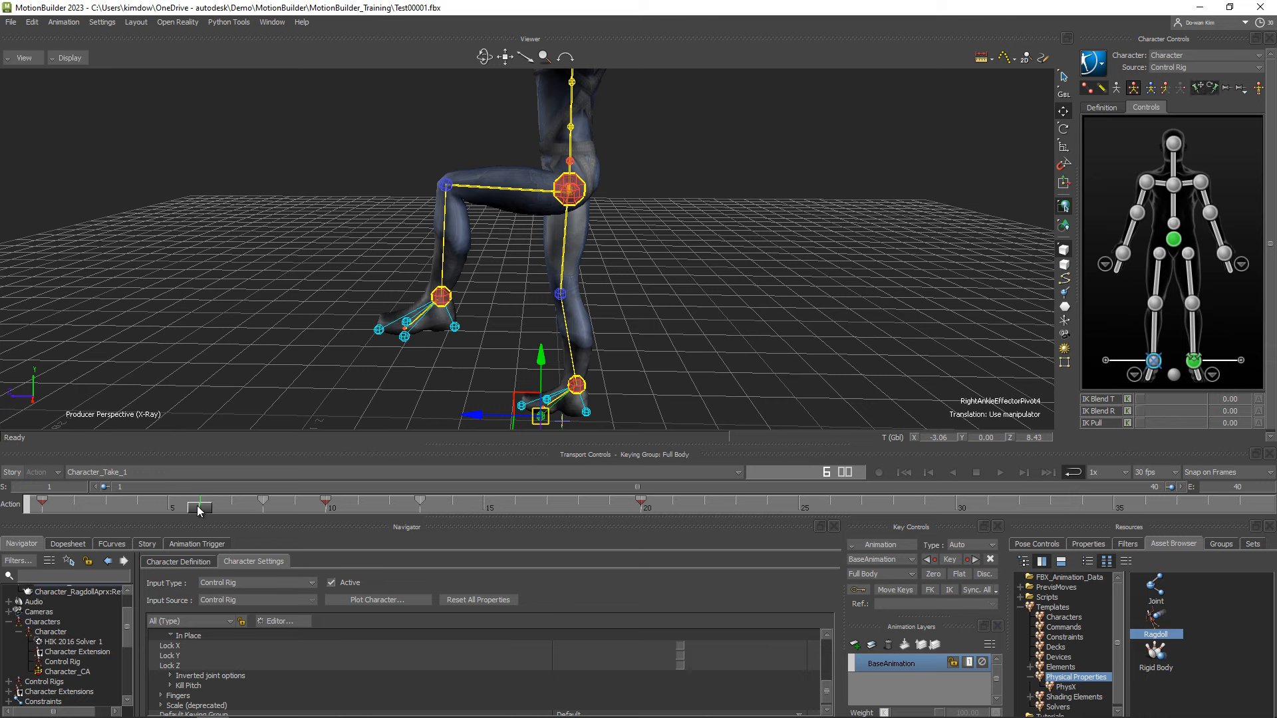
left_click(1192, 363)
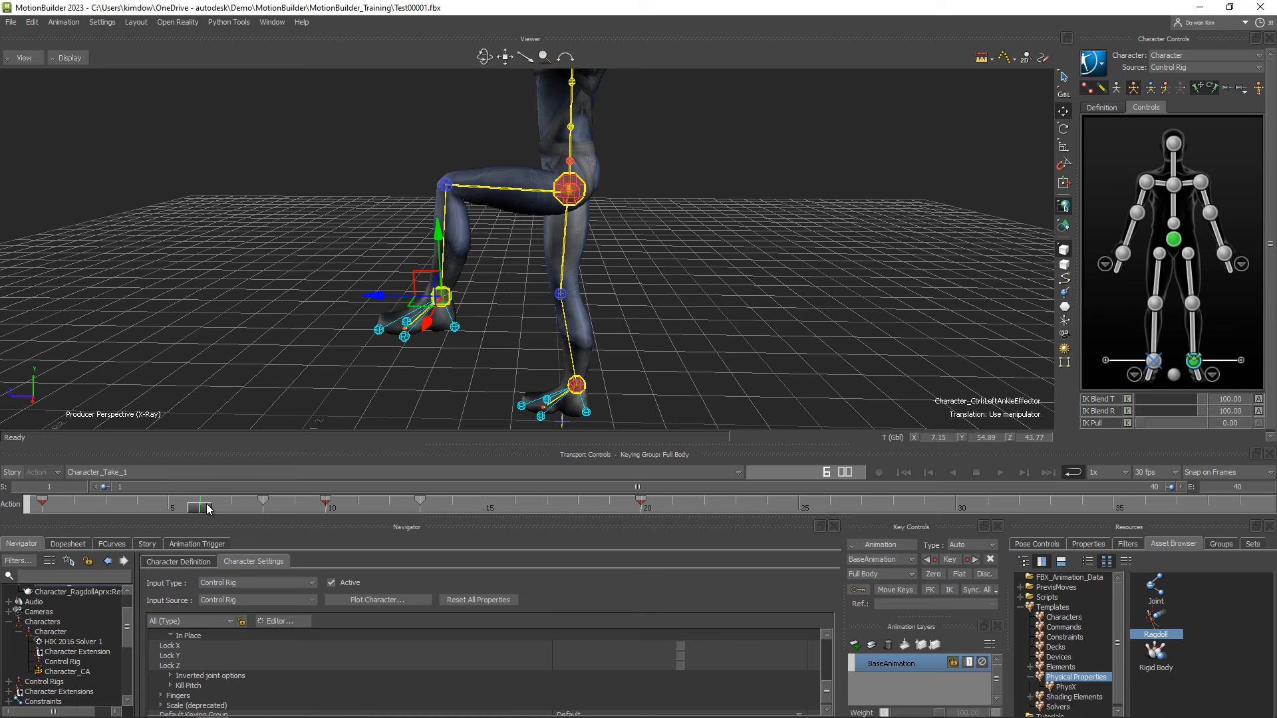
left_click_drag(206, 509, 270, 514)
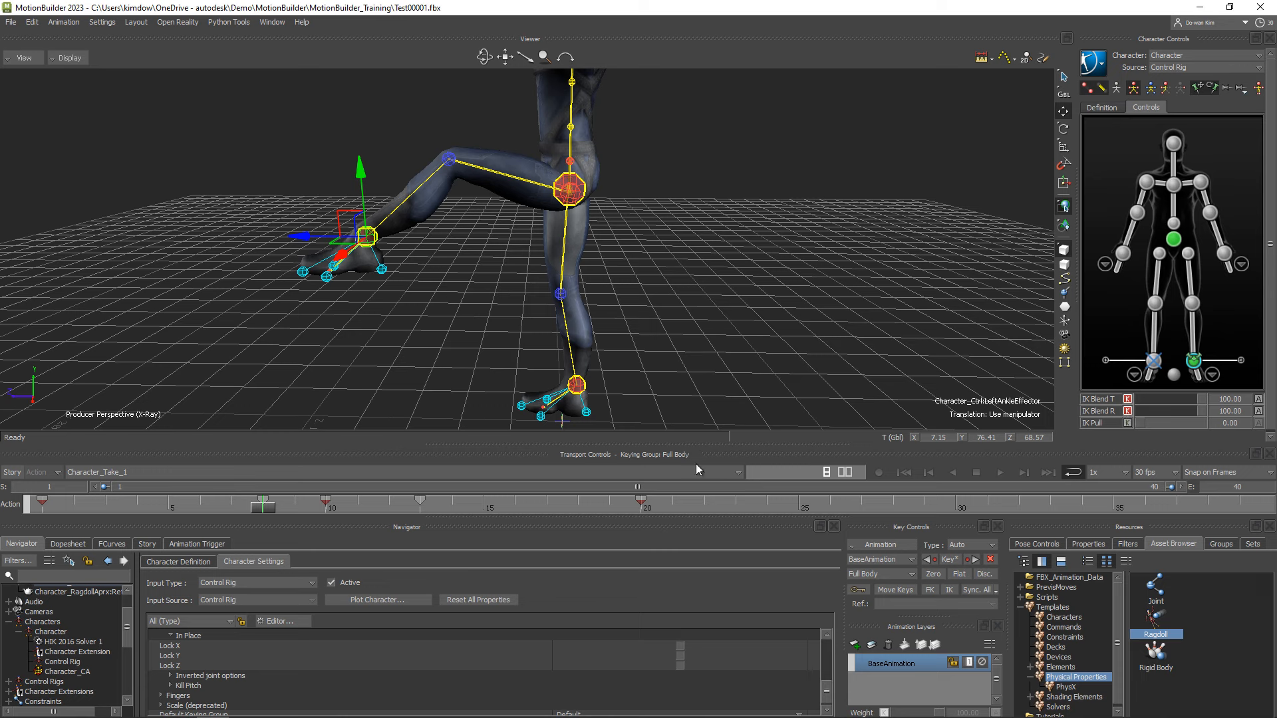
left_click_drag(273, 510, 419, 509)
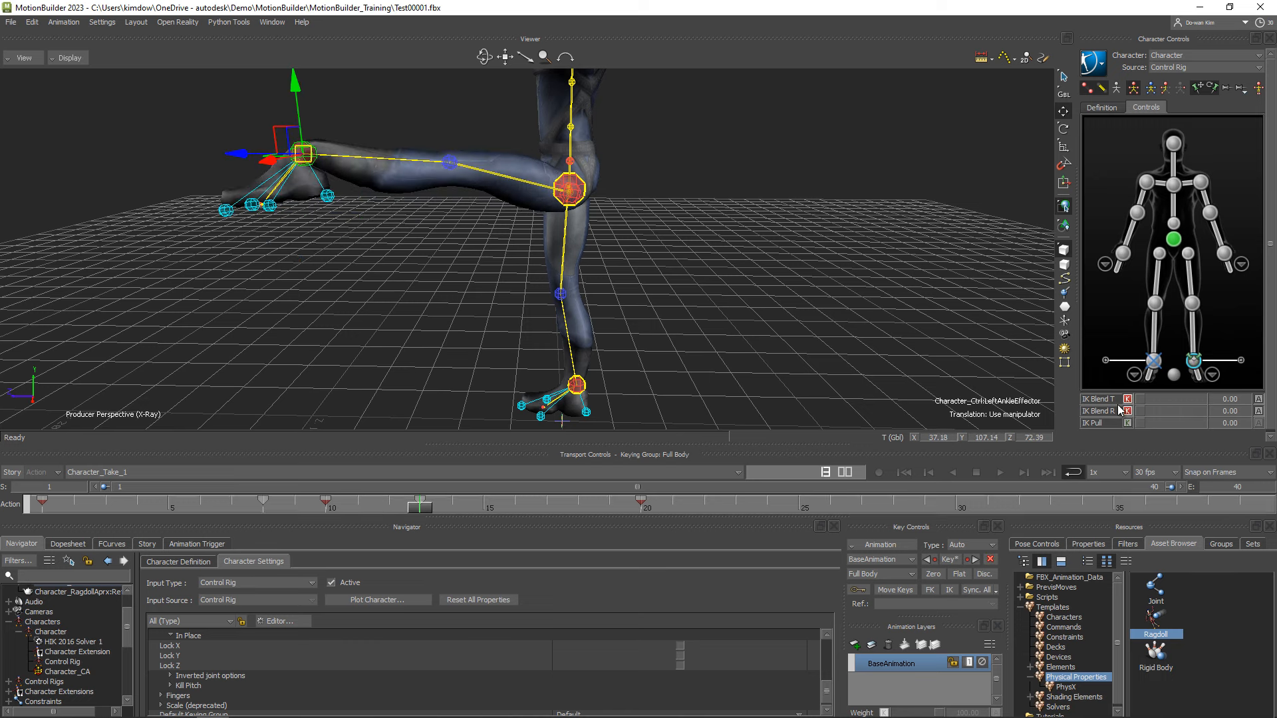
Compare the right wrist's IK blend keys with the left ankle's at frame 8, then check the left ankle at frame 20
left_click(1124, 254)
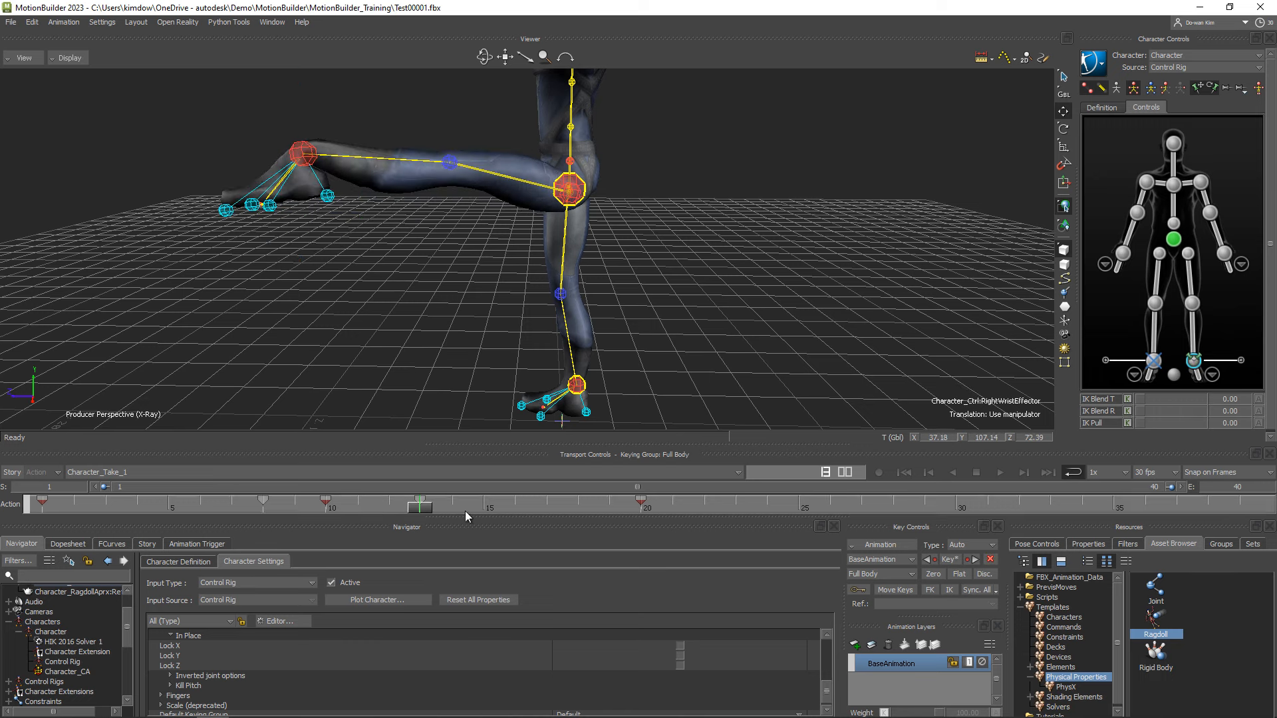
left_click_drag(419, 509, 253, 512)
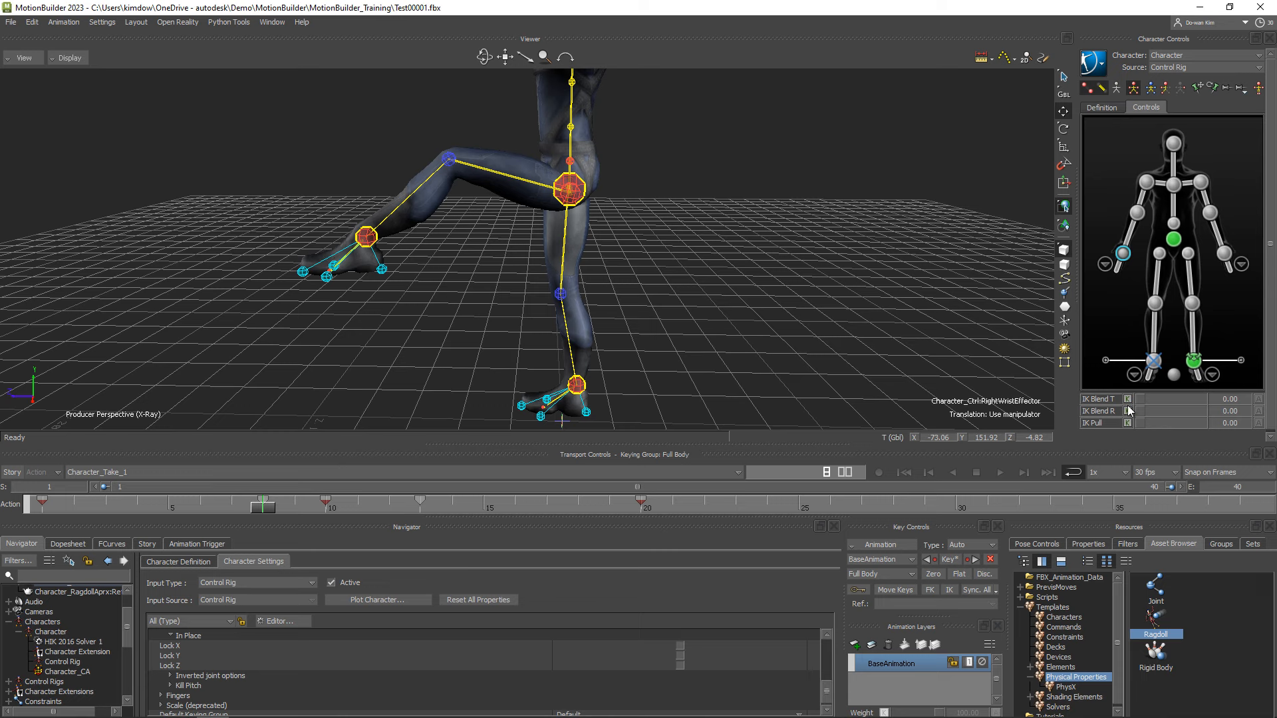
left_click(1194, 363)
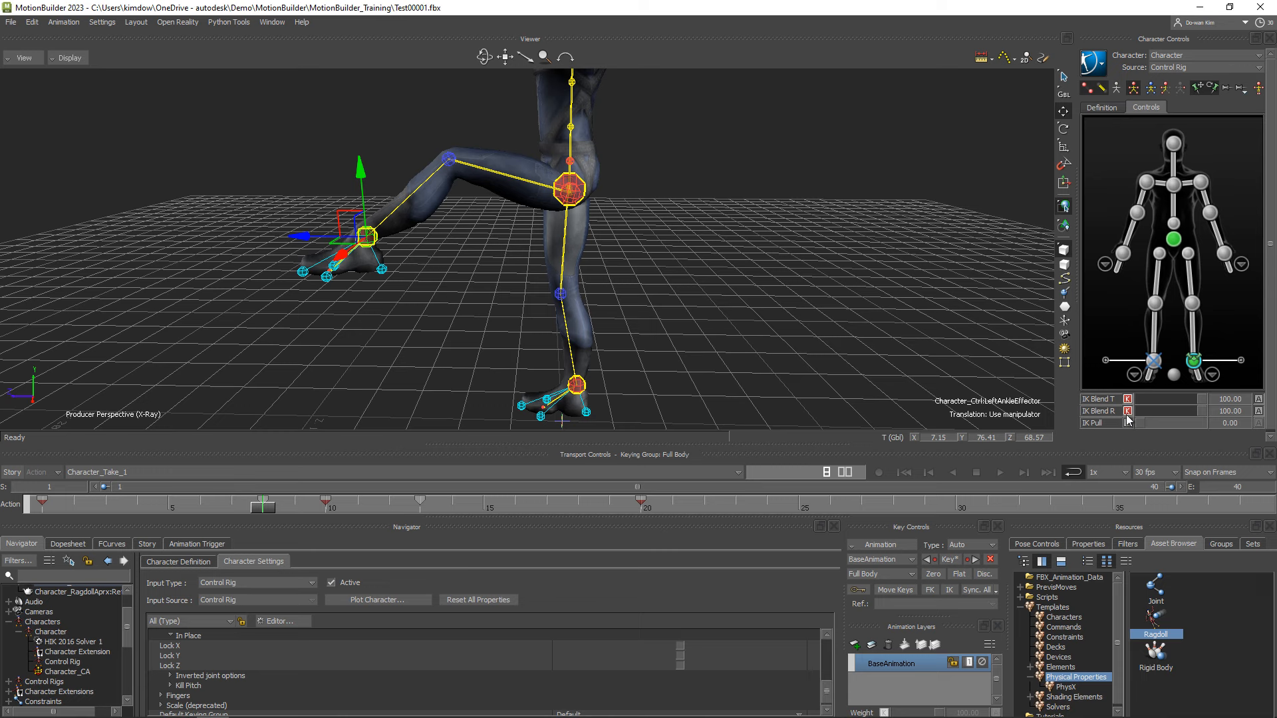
left_click_drag(262, 509, 644, 509)
At frame 30, lower the left wrist effector beside the body to about X 23, Y 103
right_click_drag(789, 199, 682, 203, "alt")
left_click_drag(682, 204, 699, 246, "alt")
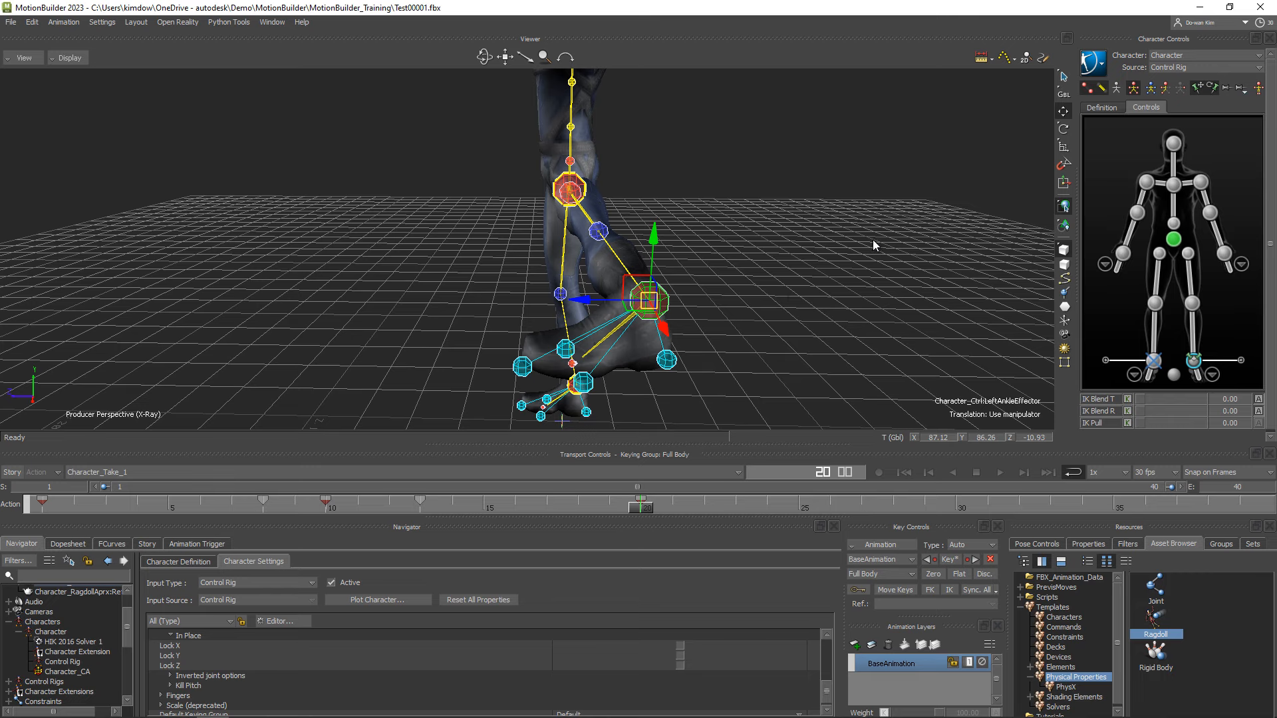
right_click_drag(699, 251, 804, 189, "alt")
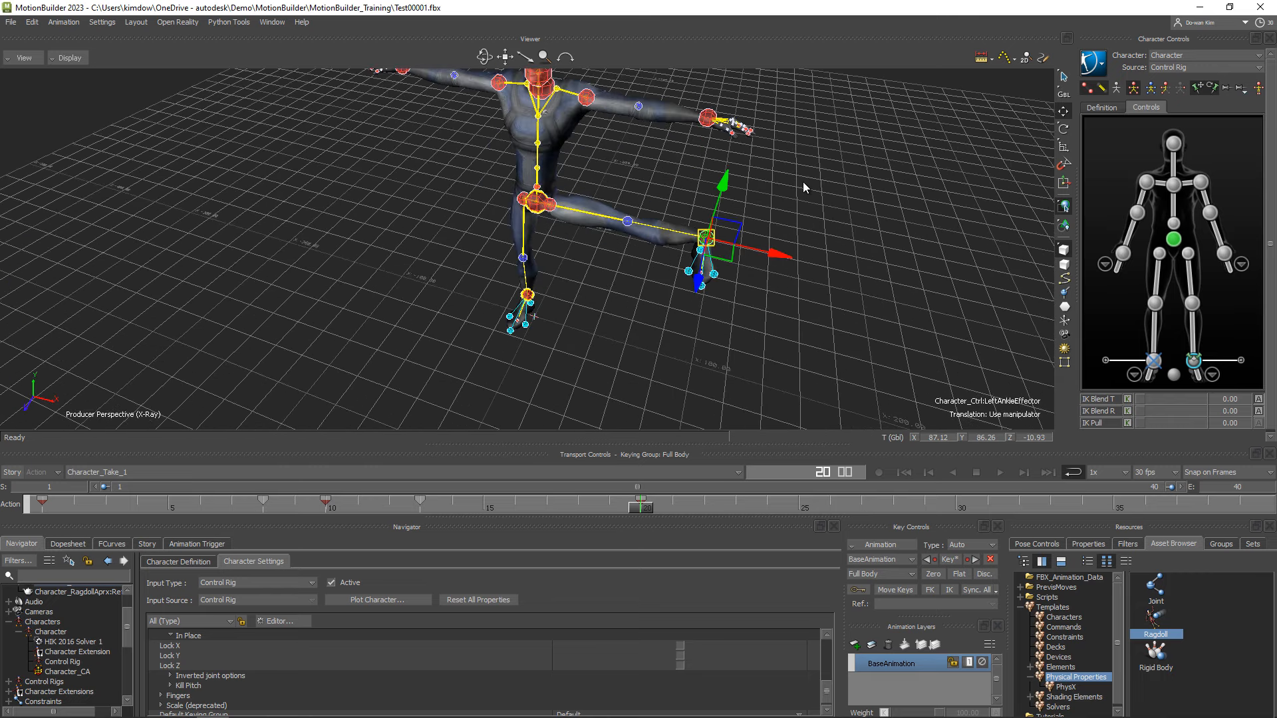
middle_click_drag(804, 188, 784, 206, "alt")
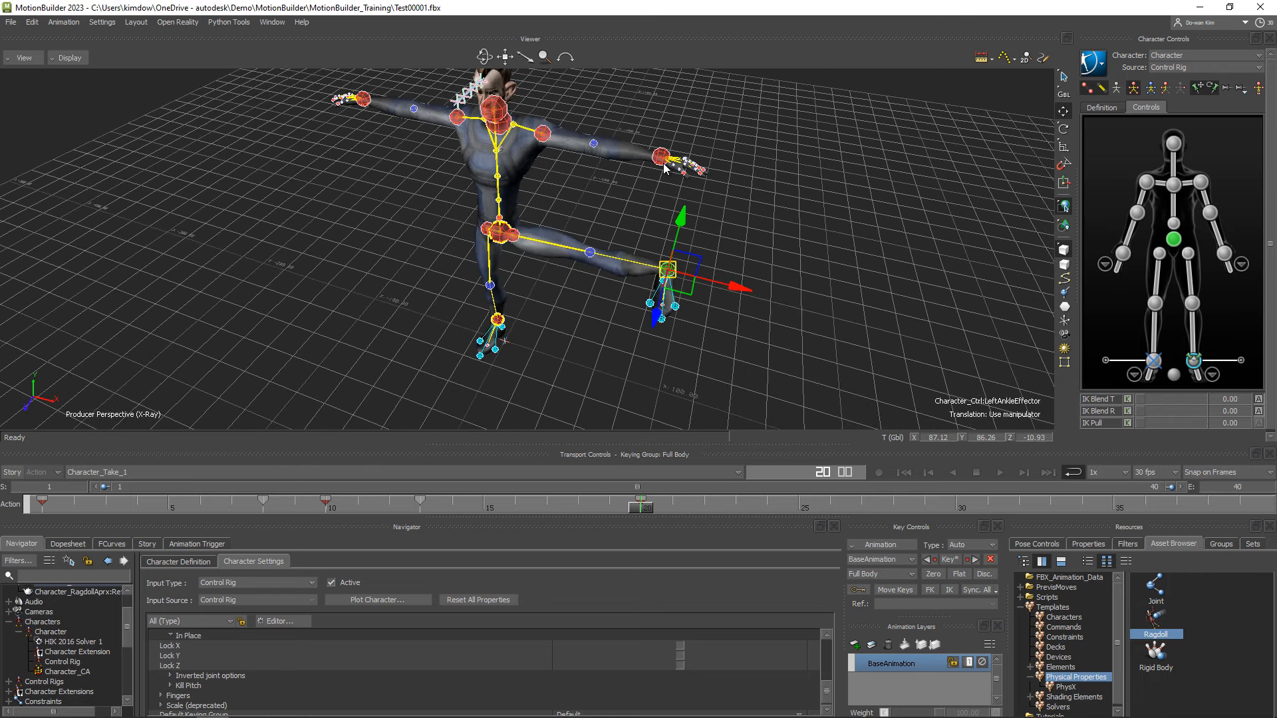
left_click(662, 160)
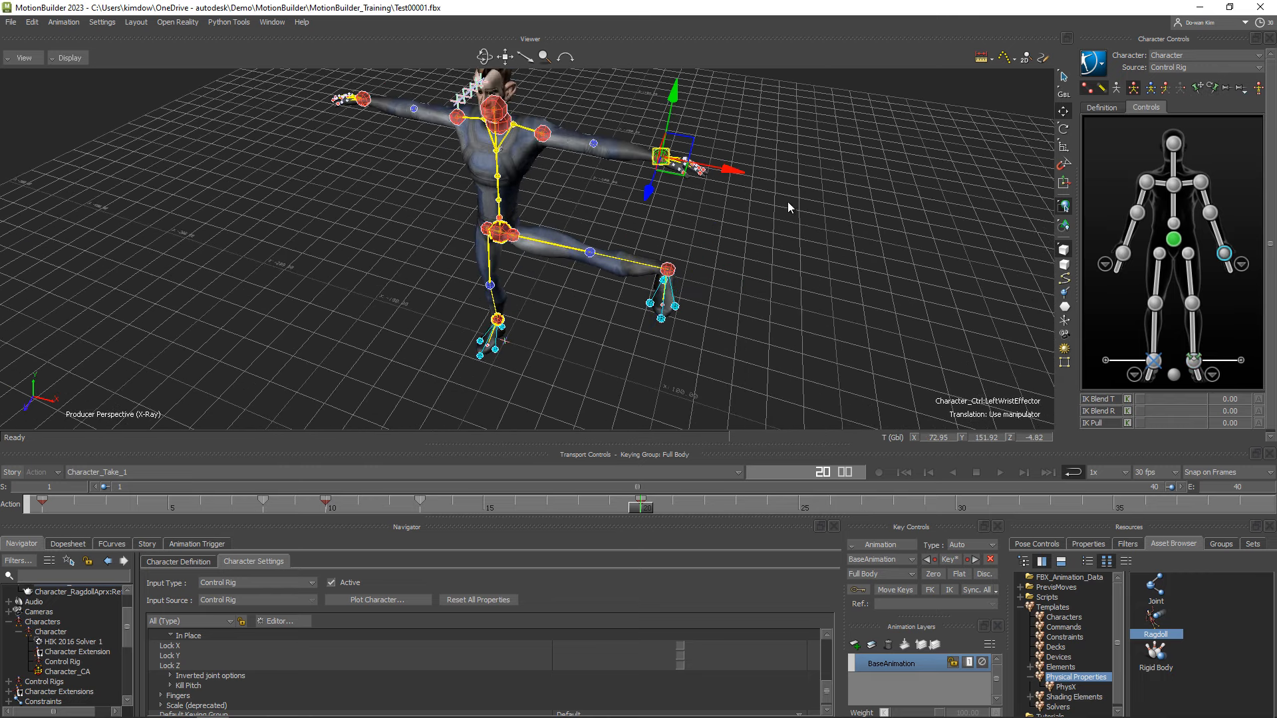
mouse_move(787, 233)
left_mouse_down("alt")
mouse_move(665, 477)
mouse_move(830, 509)
mouse_move(956, 509)
left_mouse_up("alt")
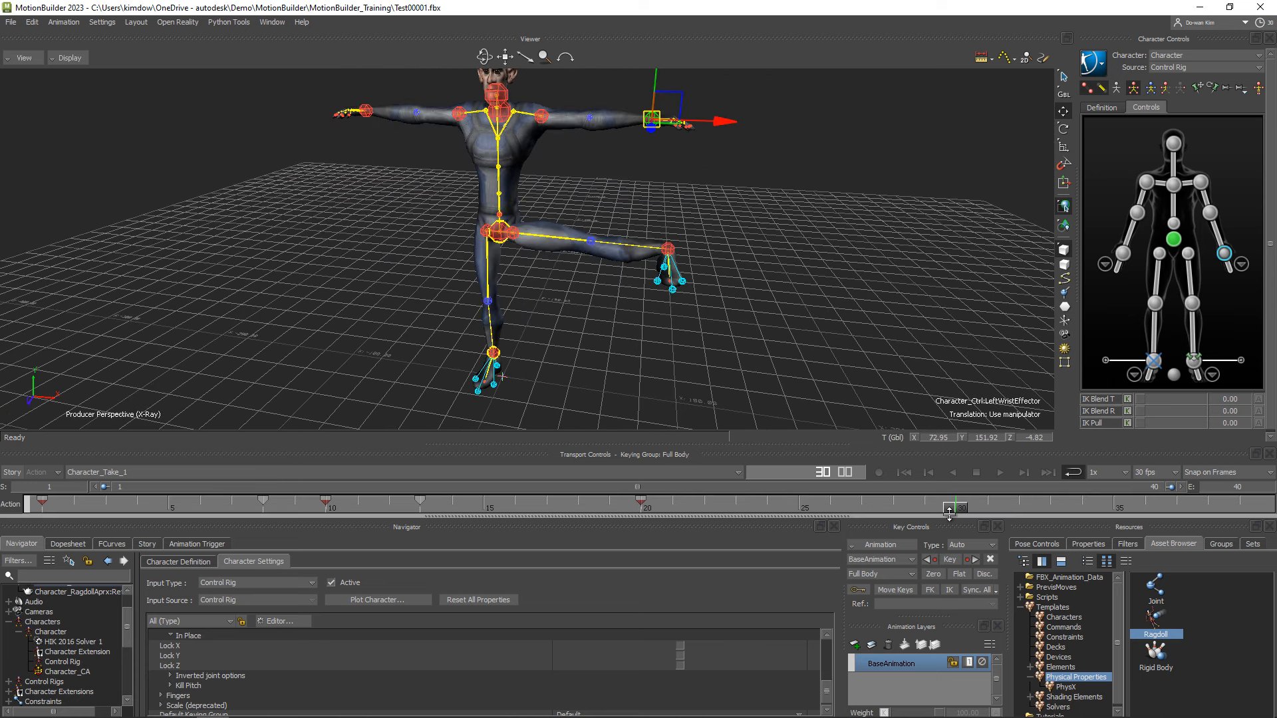
left_click_drag(601, 151, 559, 207)
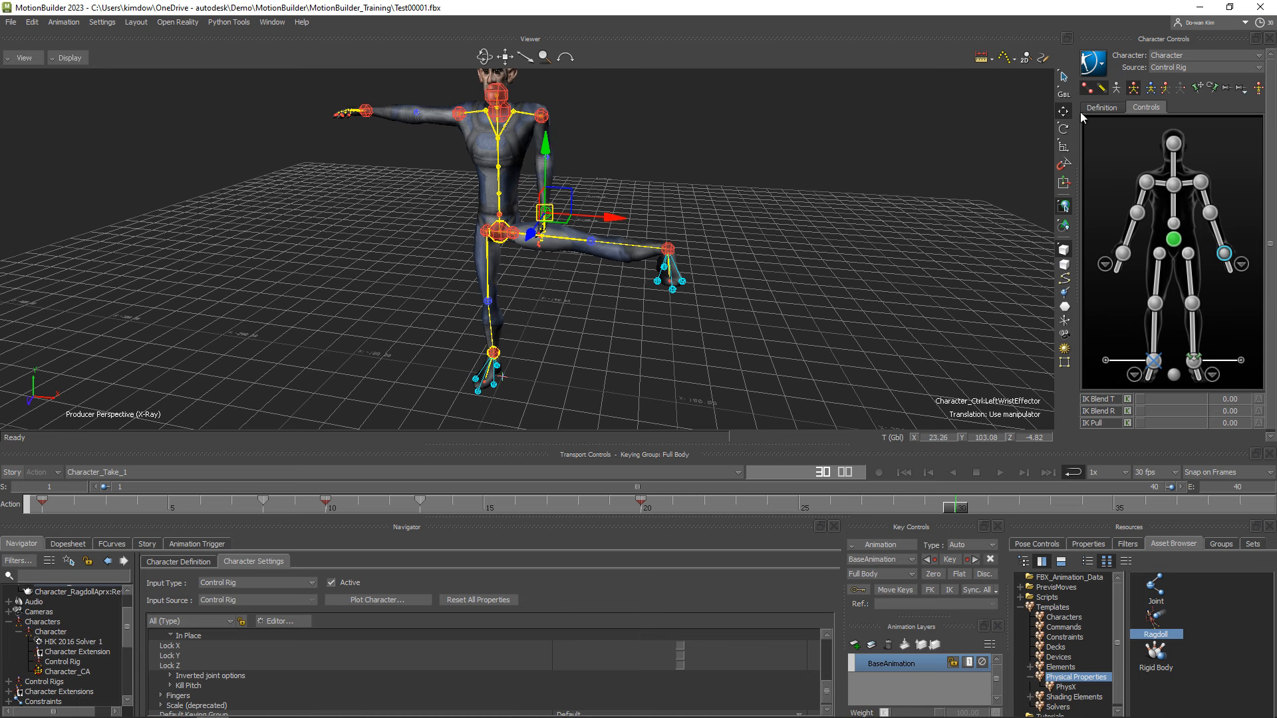
Switch the keying mode to Body Parts and key the left arm at frame 30
left_click(1164, 87)
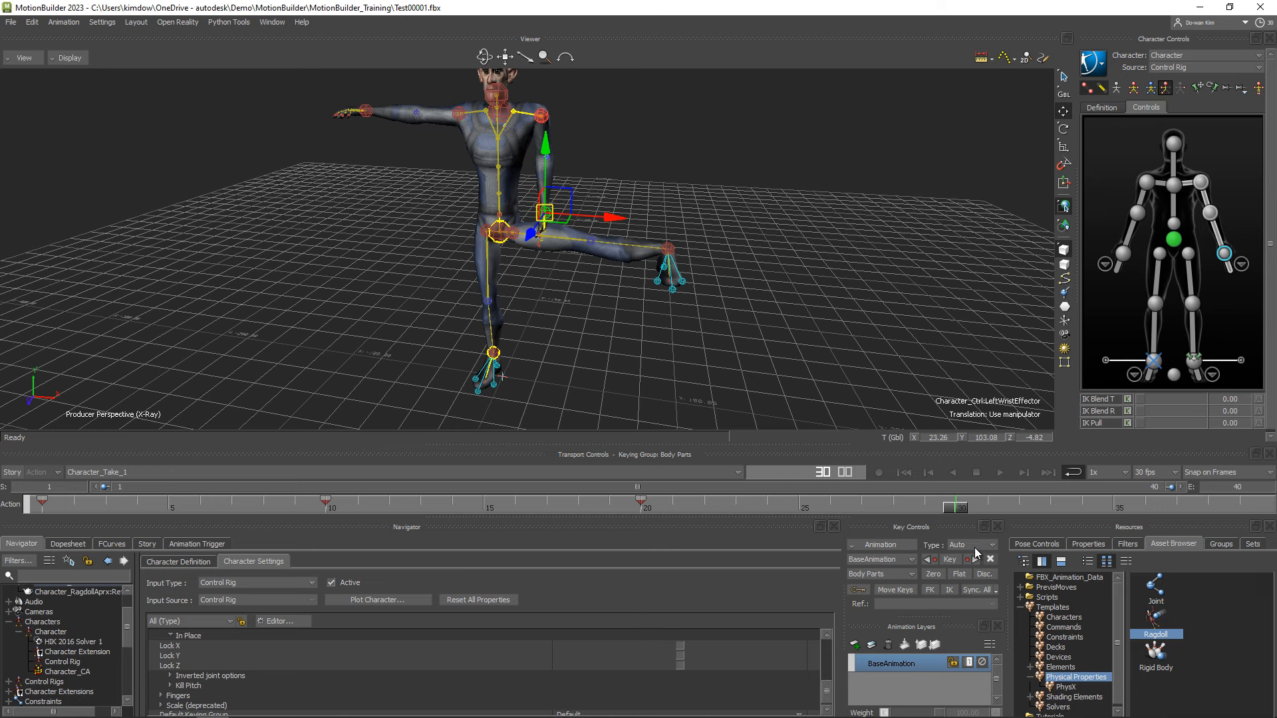
left_click(949, 562)
mouse_move(958, 511)
left_mouse_down()
mouse_move(452, 510)
mouse_move(956, 510)
left_mouse_up()
Compare the timeline keys of the left ankle, right arm and left wrist, then scrub back to frame 7 to review the arm motion
left_click(1194, 363)
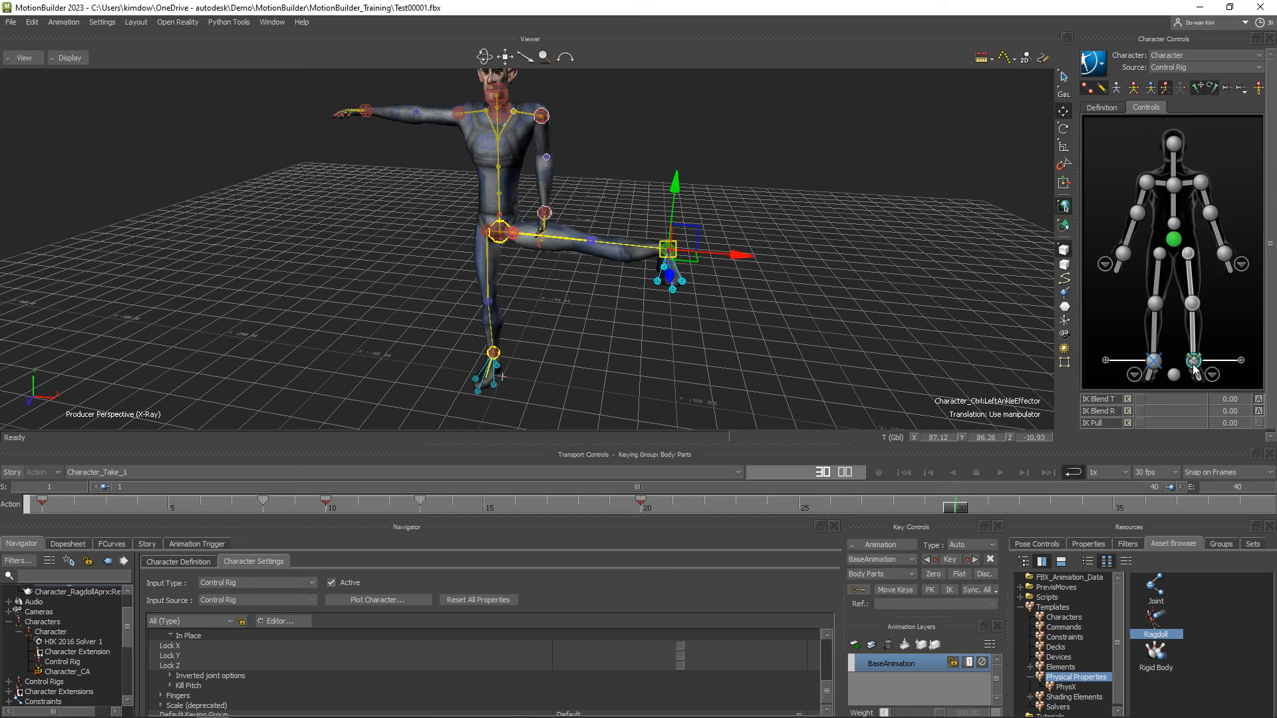
left_click(1123, 254)
left_click(1137, 212)
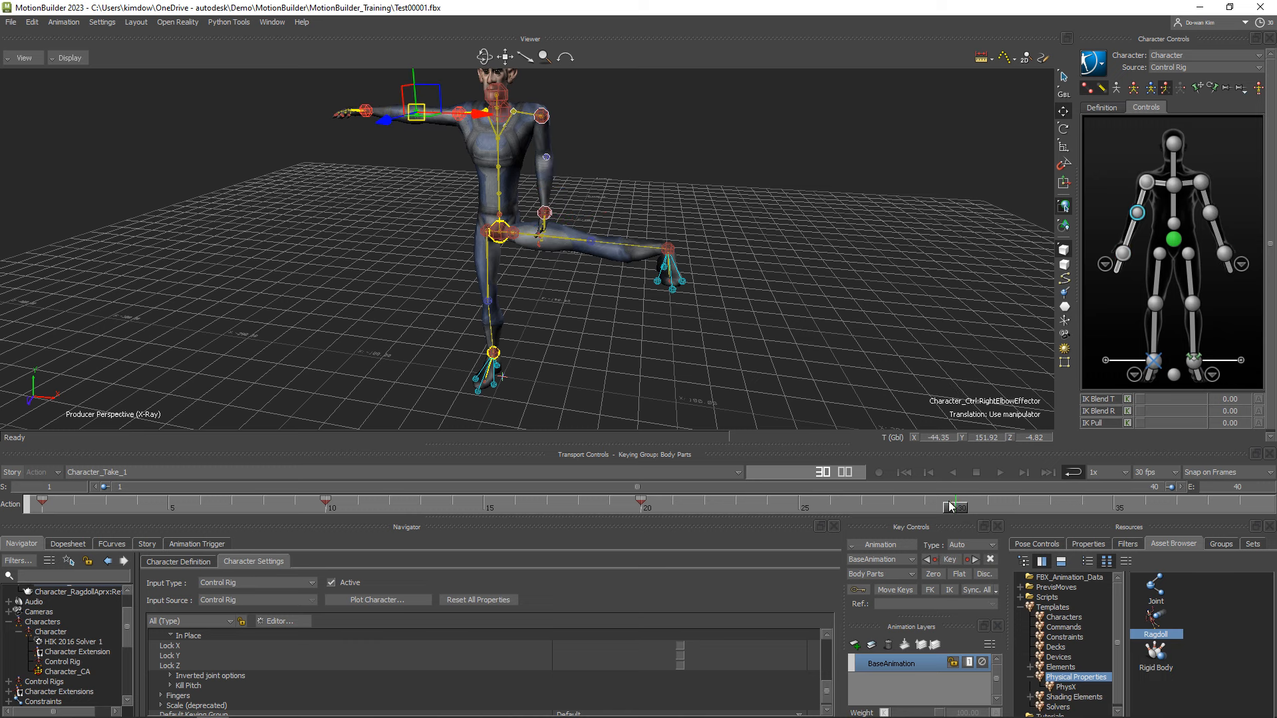
left_click(1225, 254)
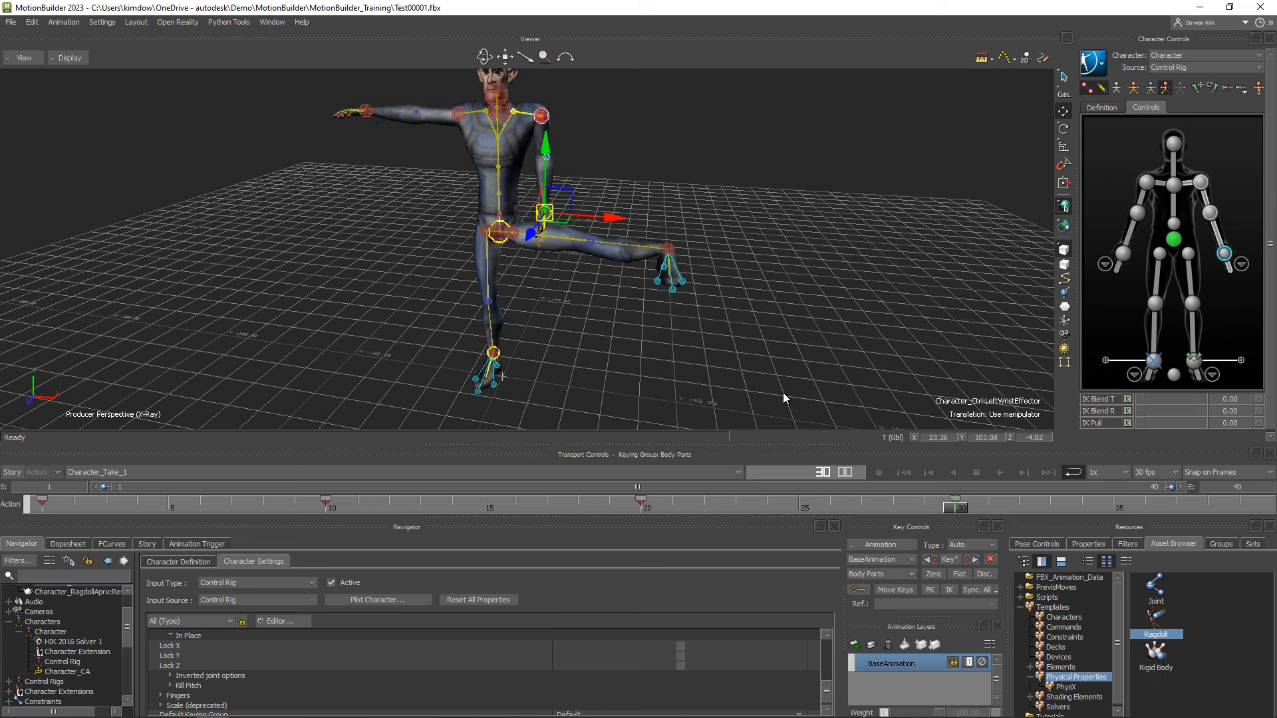
left_click_drag(951, 510, 893, 505)
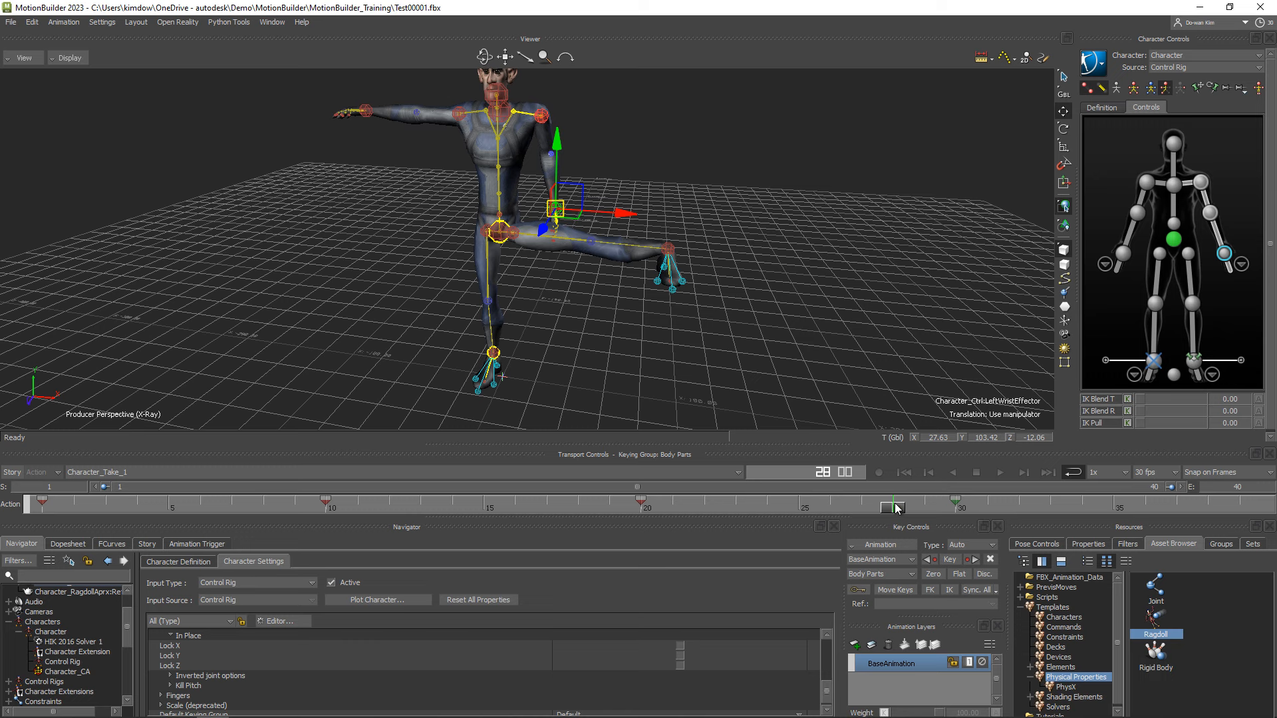
left_click_drag(896, 509, 248, 502)
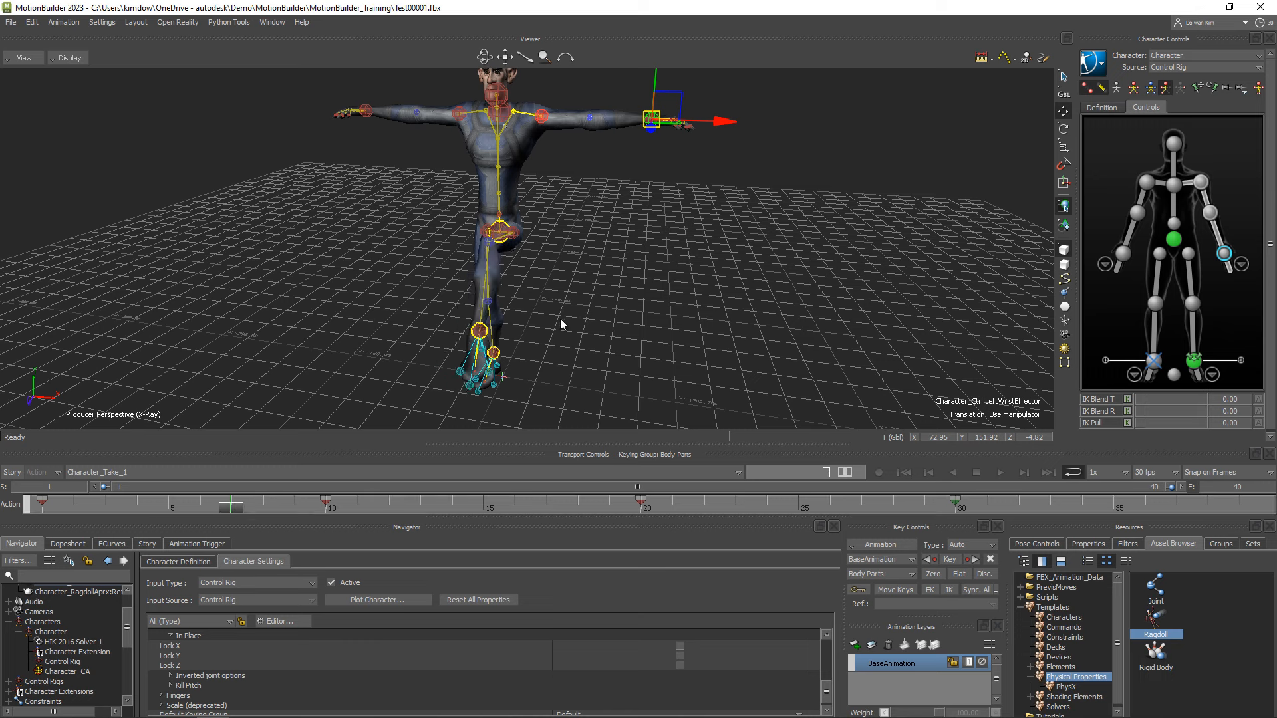
Try lowering the hips effector at frame 7 to test how the feet hold, and undo the move
left_click_drag(645, 315, 637, 319, "ctrl+shift")
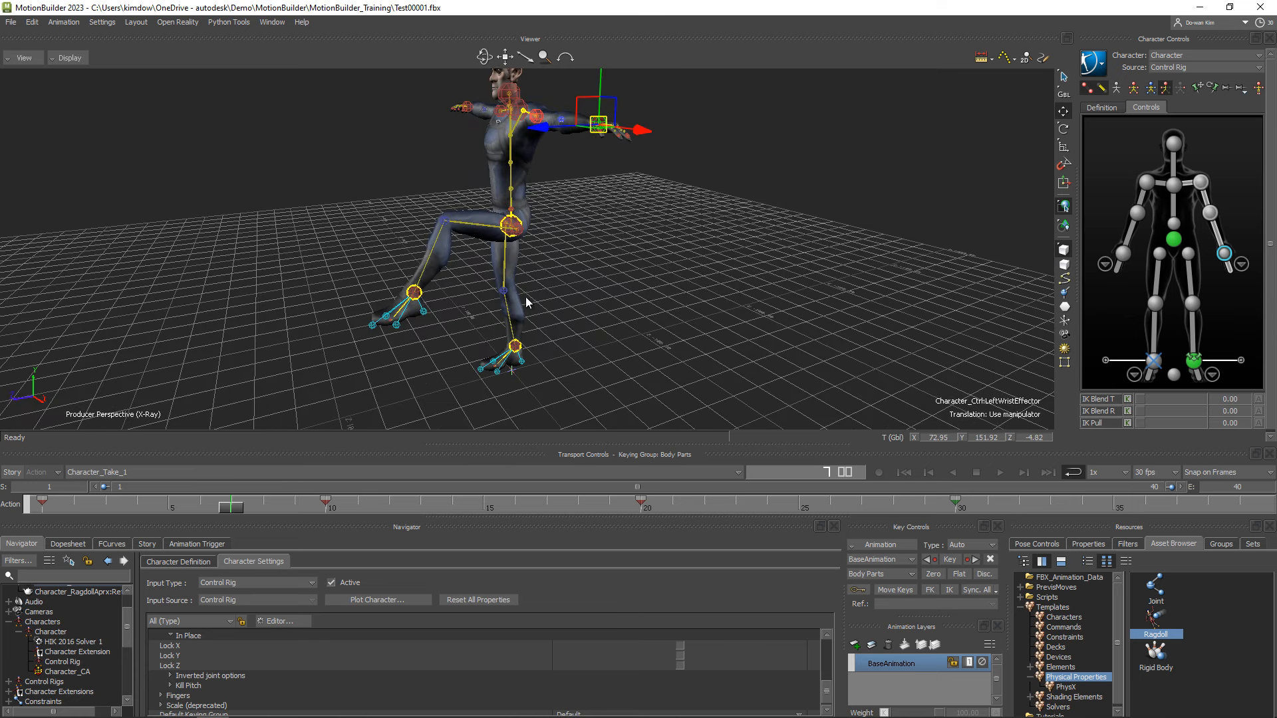
left_click(503, 232)
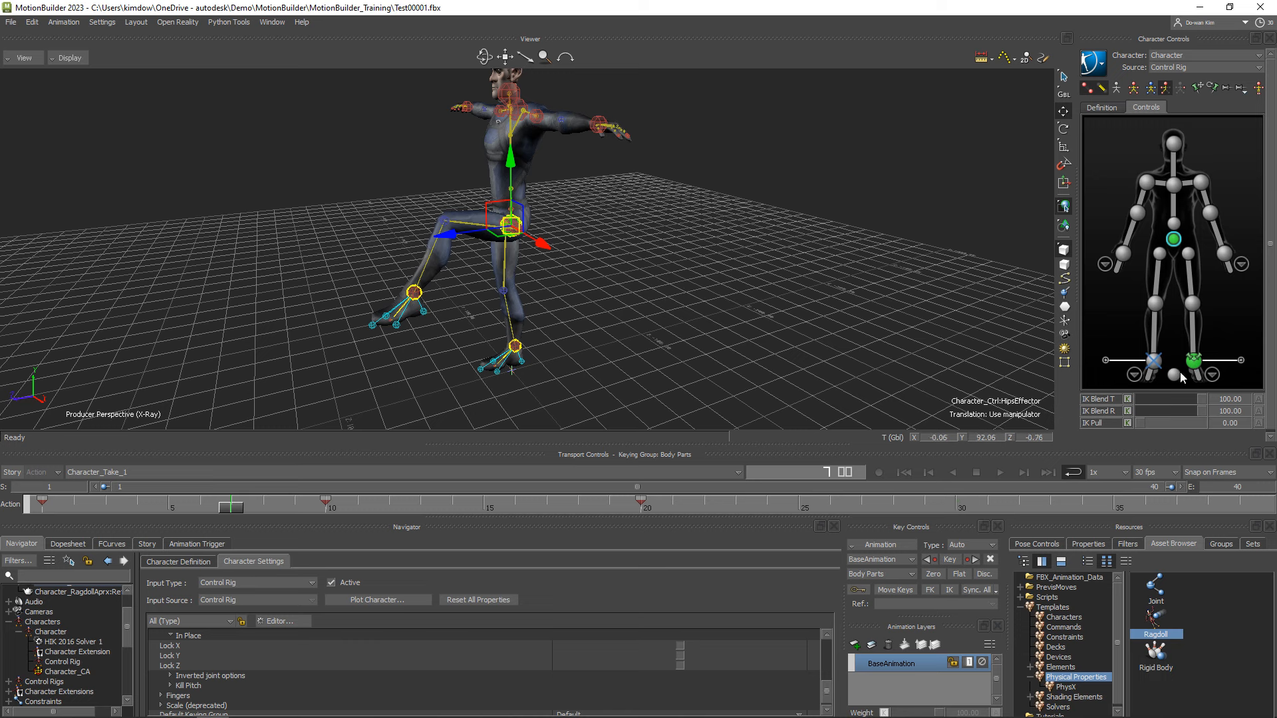
left_click_drag(493, 216, 486, 265)
key("ctrl+x")
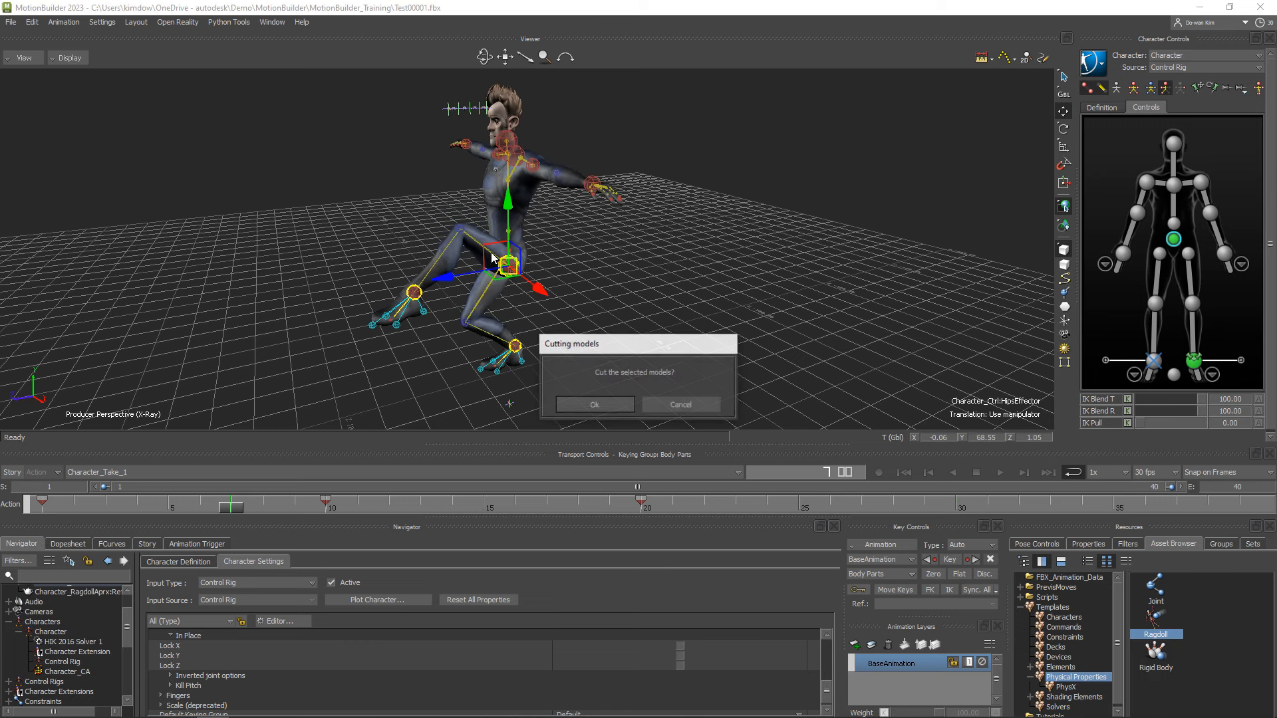
left_click(678, 405)
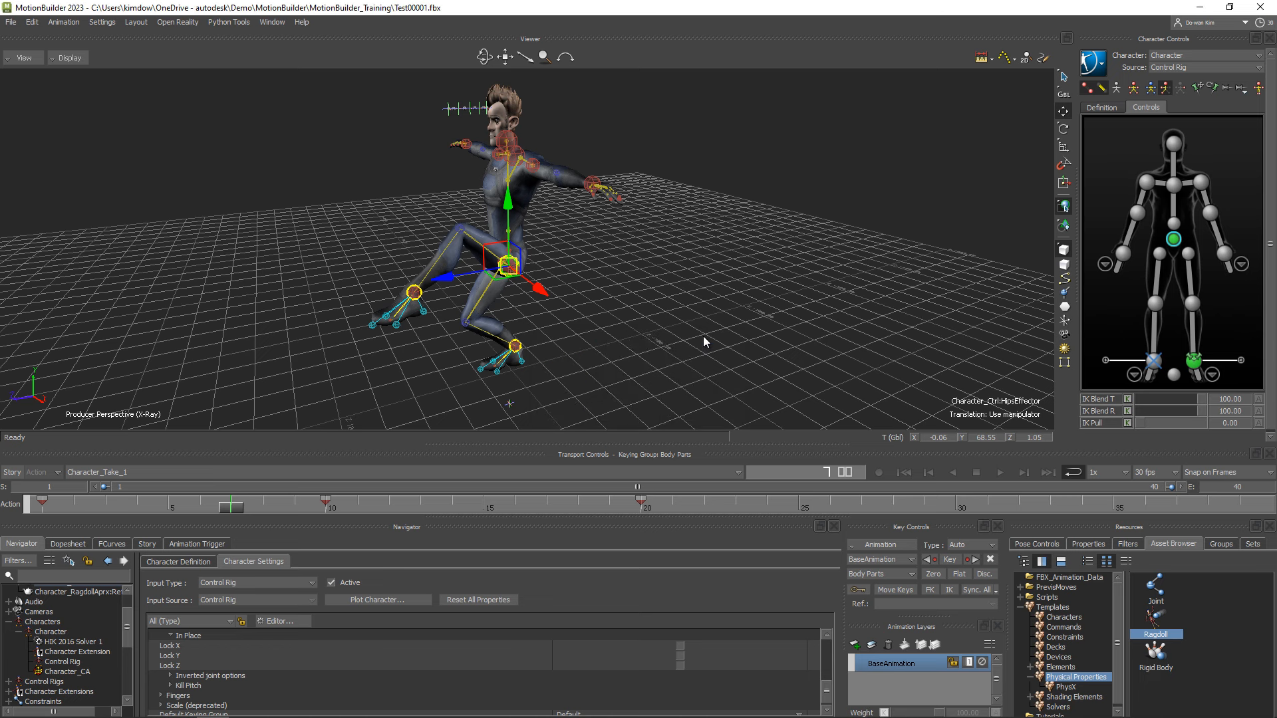
key("ctrl+z")
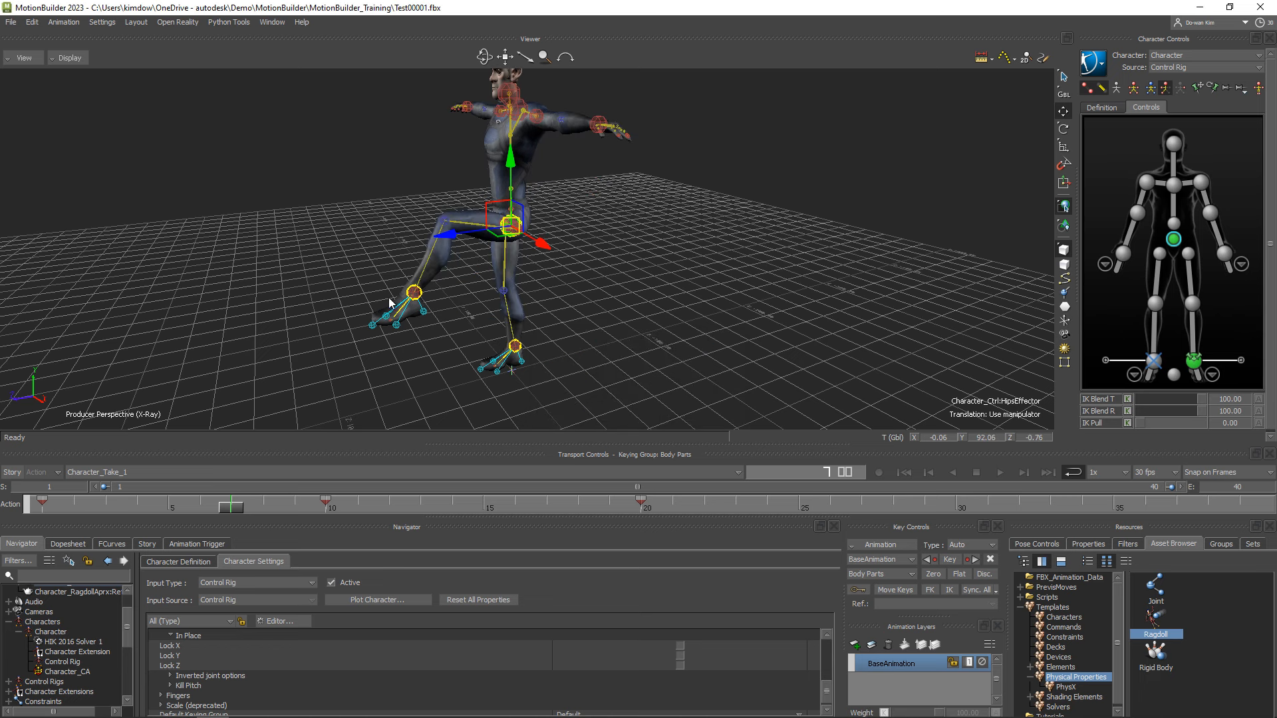
Select the left ankle effector at frame 10 and release its pinning at frame 20
left_click_drag(233, 508, 326, 510)
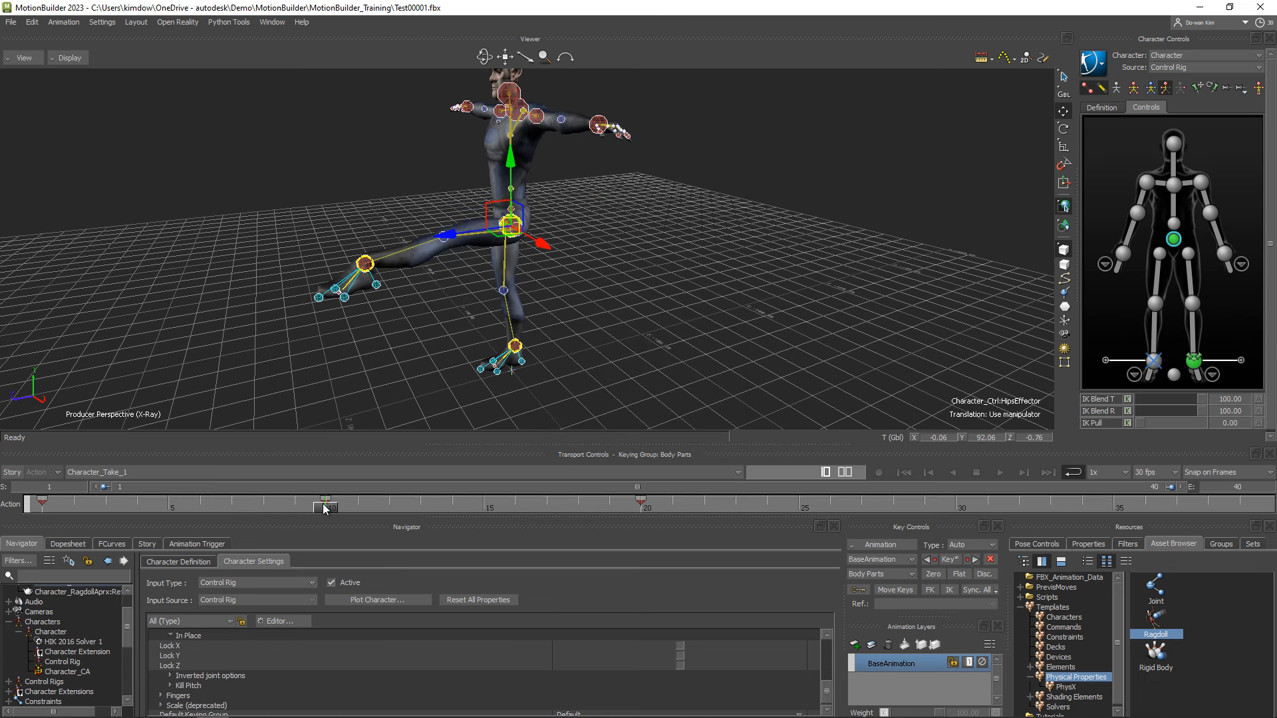
left_click(1194, 362)
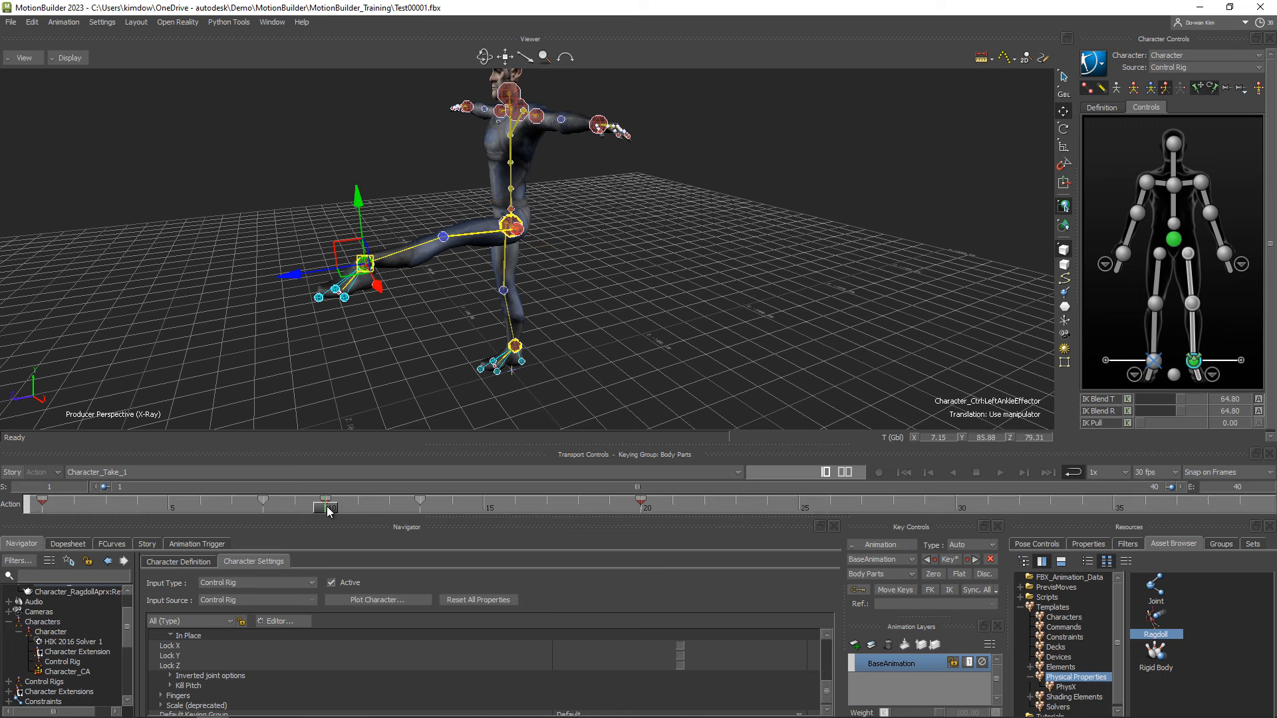
left_click_drag(328, 508, 640, 509)
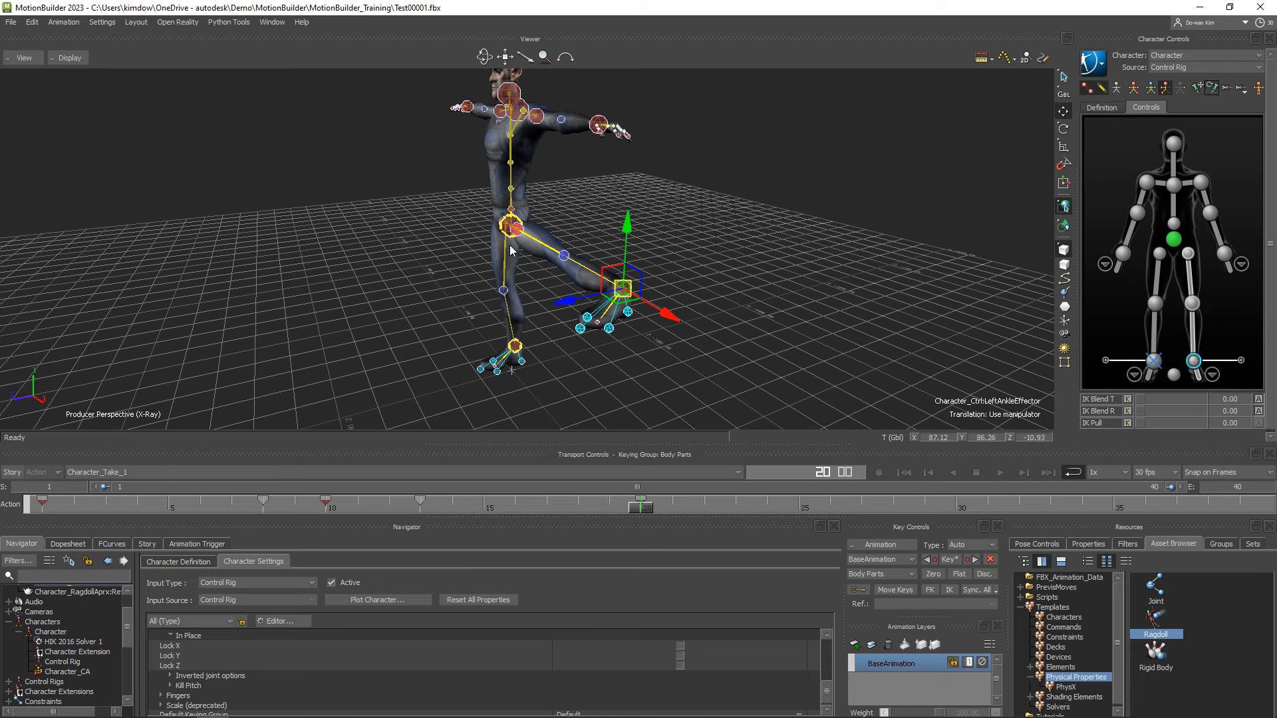
key("k")
At frame 30, lower the hips effector to about Y 70, Z 4 and key it
left_click_drag(644, 509, 952, 511)
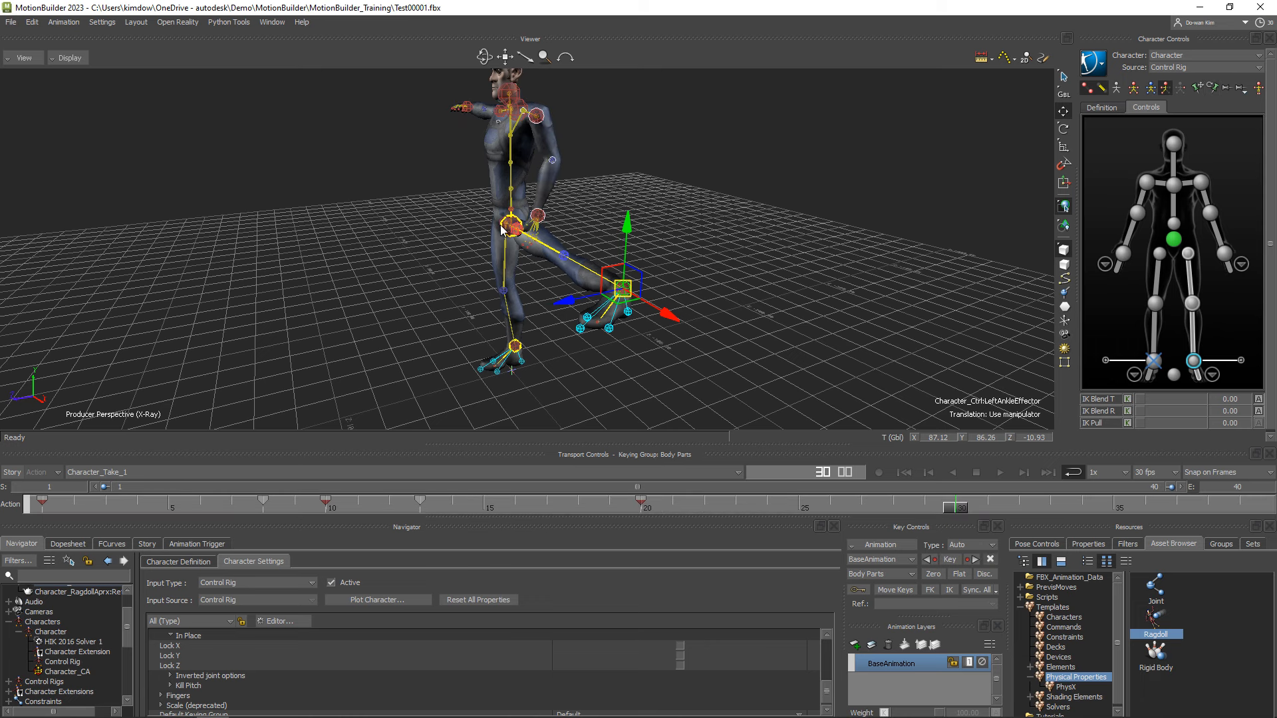
left_click_drag(505, 231, 476, 259)
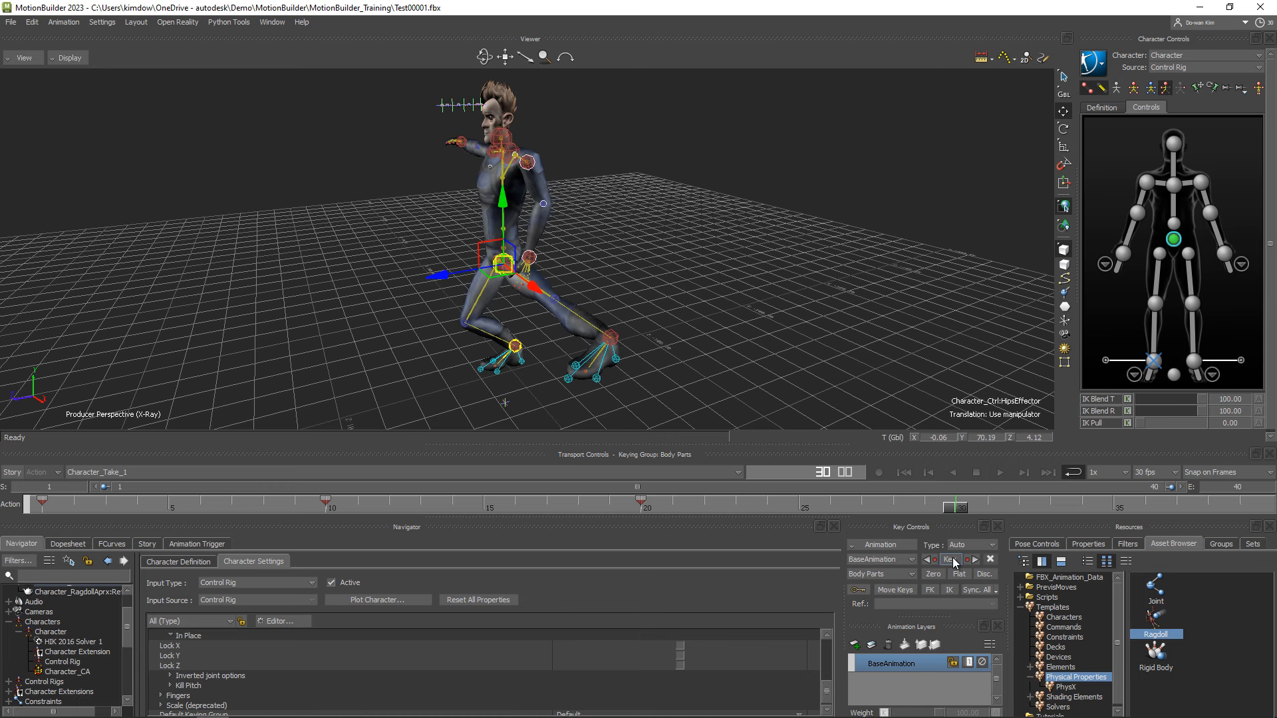
left_click(951, 560)
Try lowering the hips effector at frame 13 to about Y 72, and undo the move
left_click_drag(959, 510, 420, 506)
mouse_move(495, 233)
left_mouse_down()
mouse_move(483, 250)
mouse_move(491, 239)
left_mouse_up()
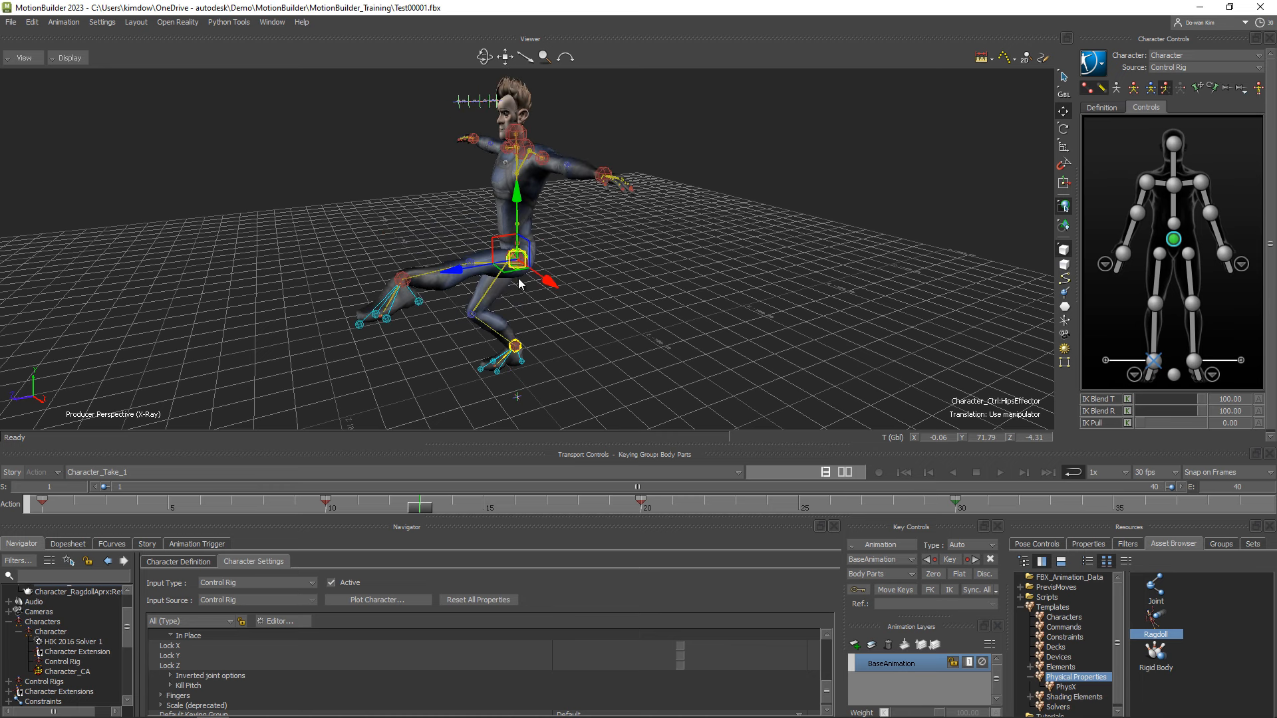
key("ctrl+z")
At frame 10, pin the left ankle again and lower the hips effector to about Y 56, Z 22
left_click_drag(419, 510, 323, 510)
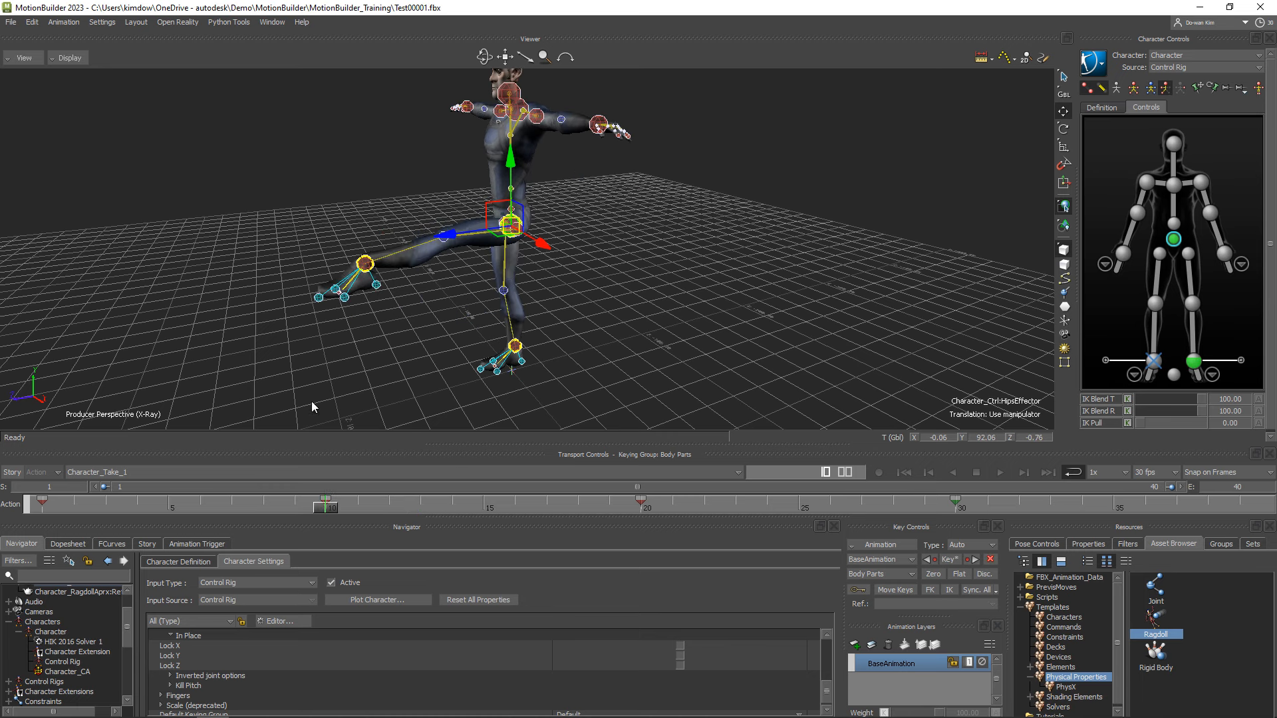
left_click(362, 266)
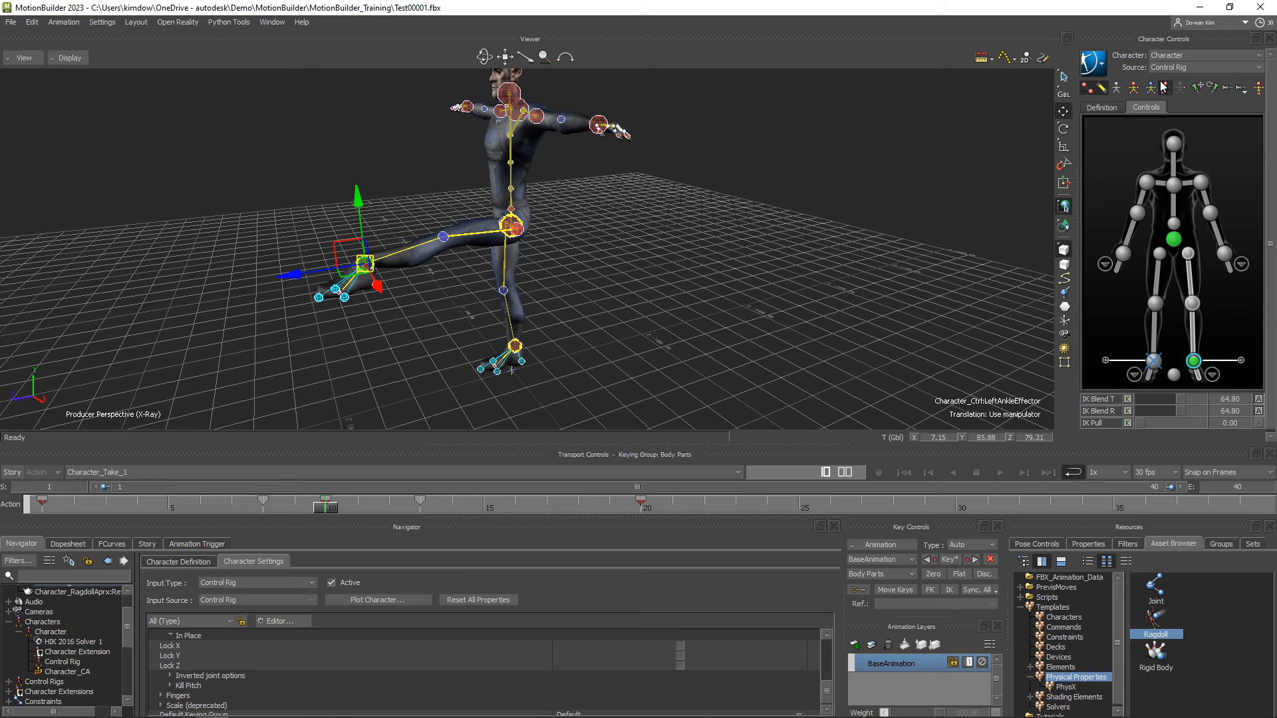
left_click(509, 228)
left_click_drag(503, 214, 455, 283)
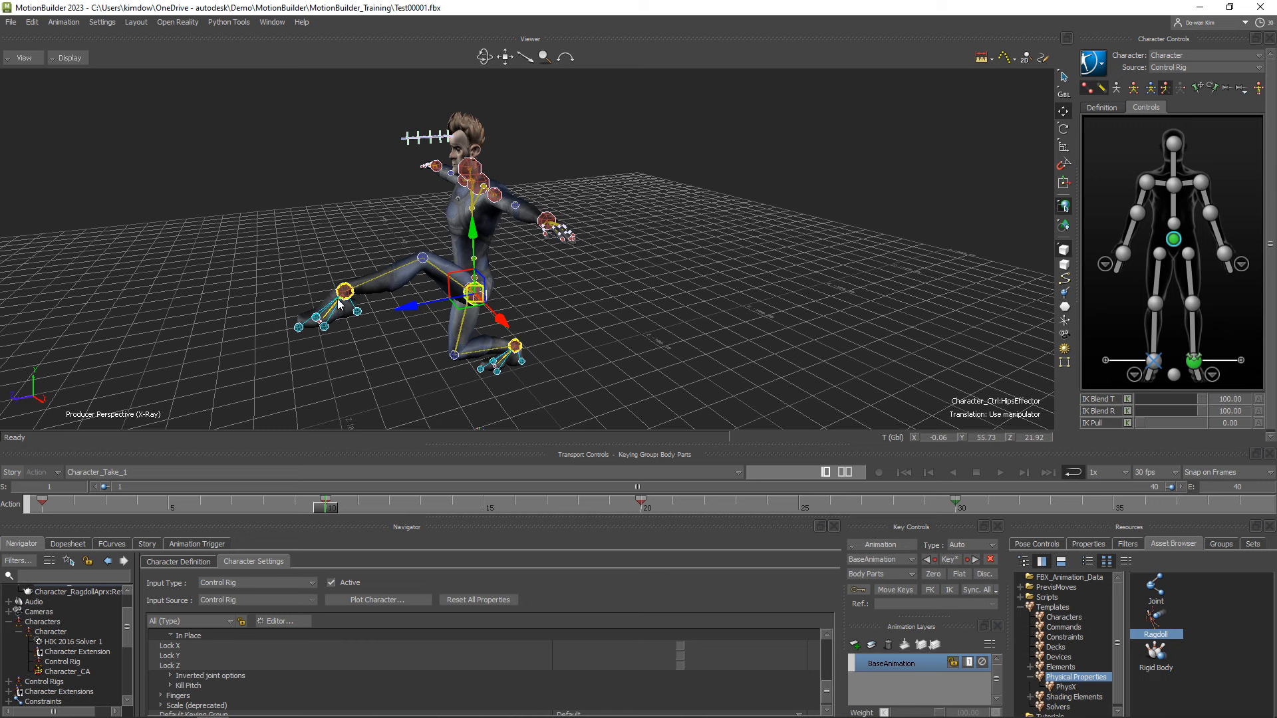
Try the left ankle's IK Blend T and IK Blend R at 100 and raise the hips to about Y 63 to test the foot
left_click(1194, 360)
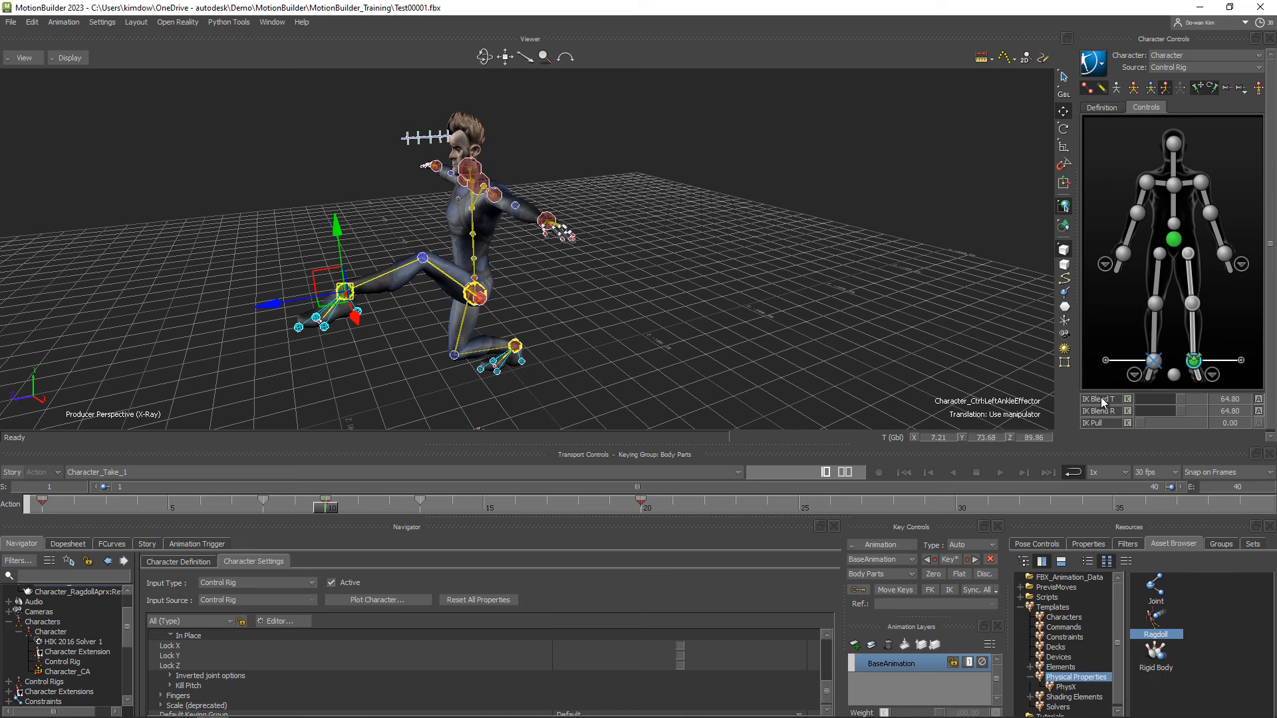
left_click_drag(1182, 398, 1212, 411)
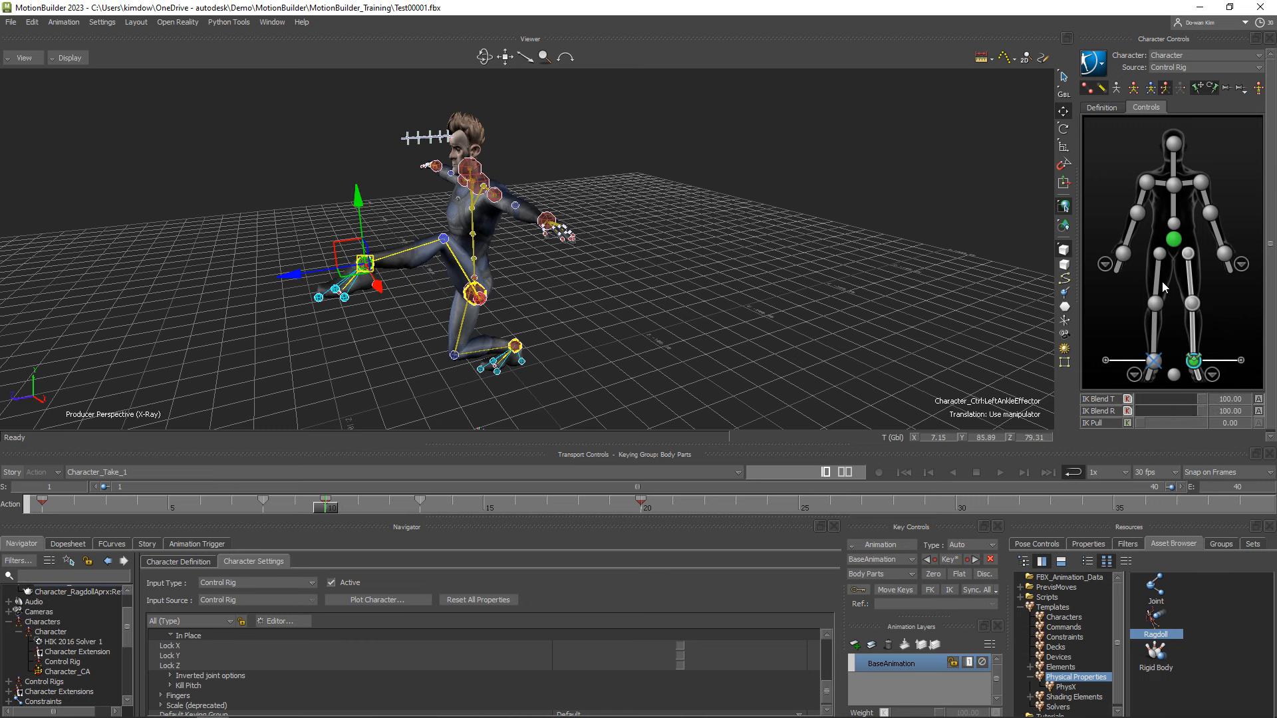
left_click(1174, 239)
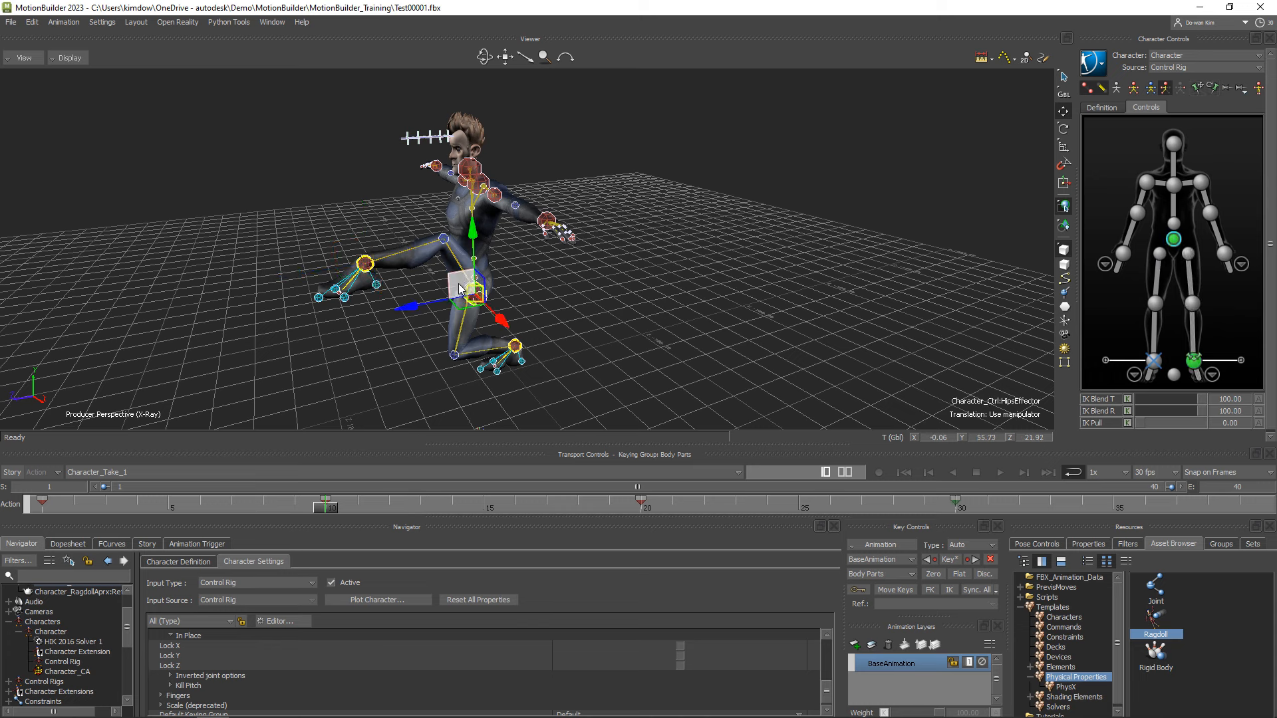
left_click_drag(463, 288, 460, 277)
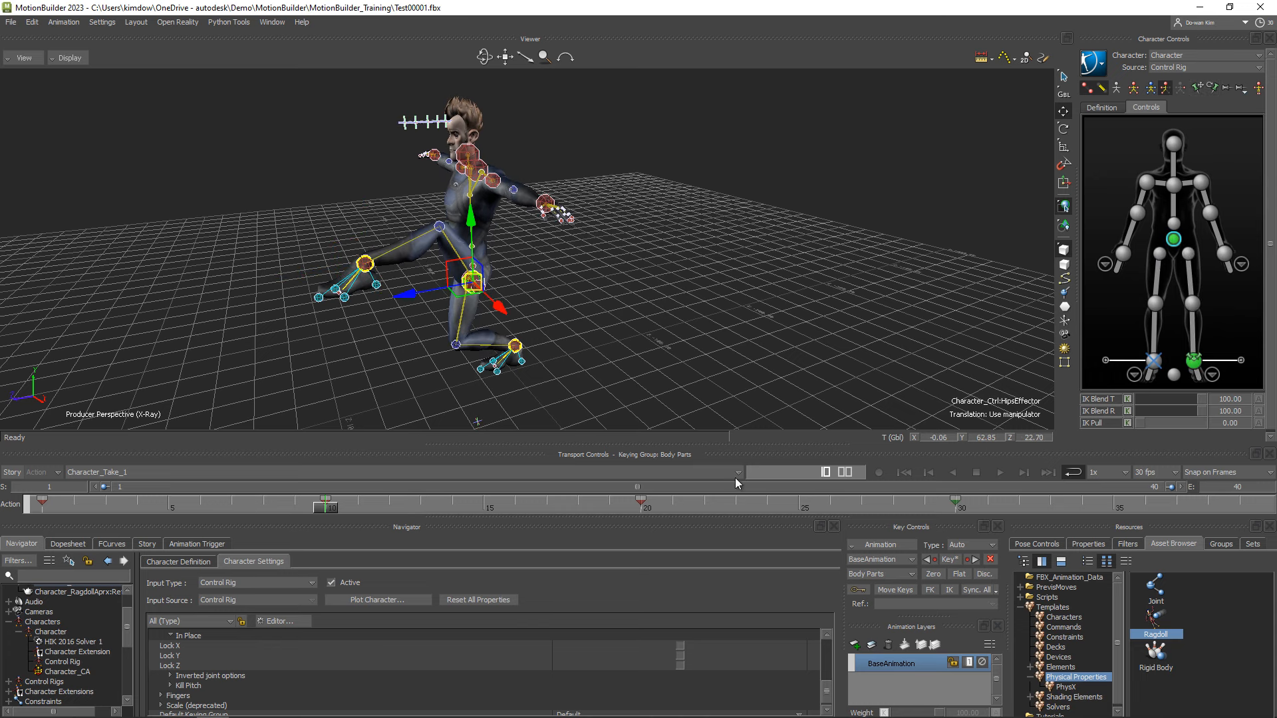
Reset the pose at frame 10, lower the hips to about Y 66, Z 9, and select the left ankle to check its pinning
mouse_move(332, 509)
left_mouse_down()
mouse_move(345, 507)
mouse_move(247, 509)
mouse_move(327, 511)
left_mouse_up()
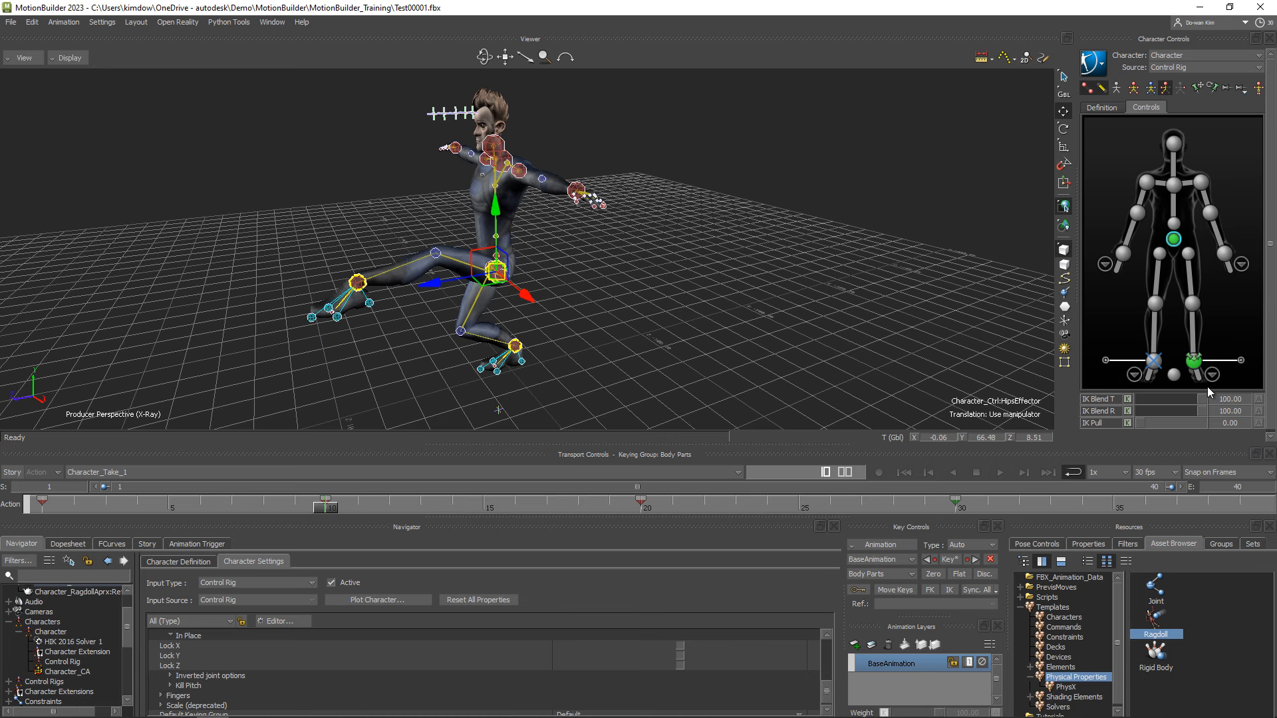
left_click(1195, 364)
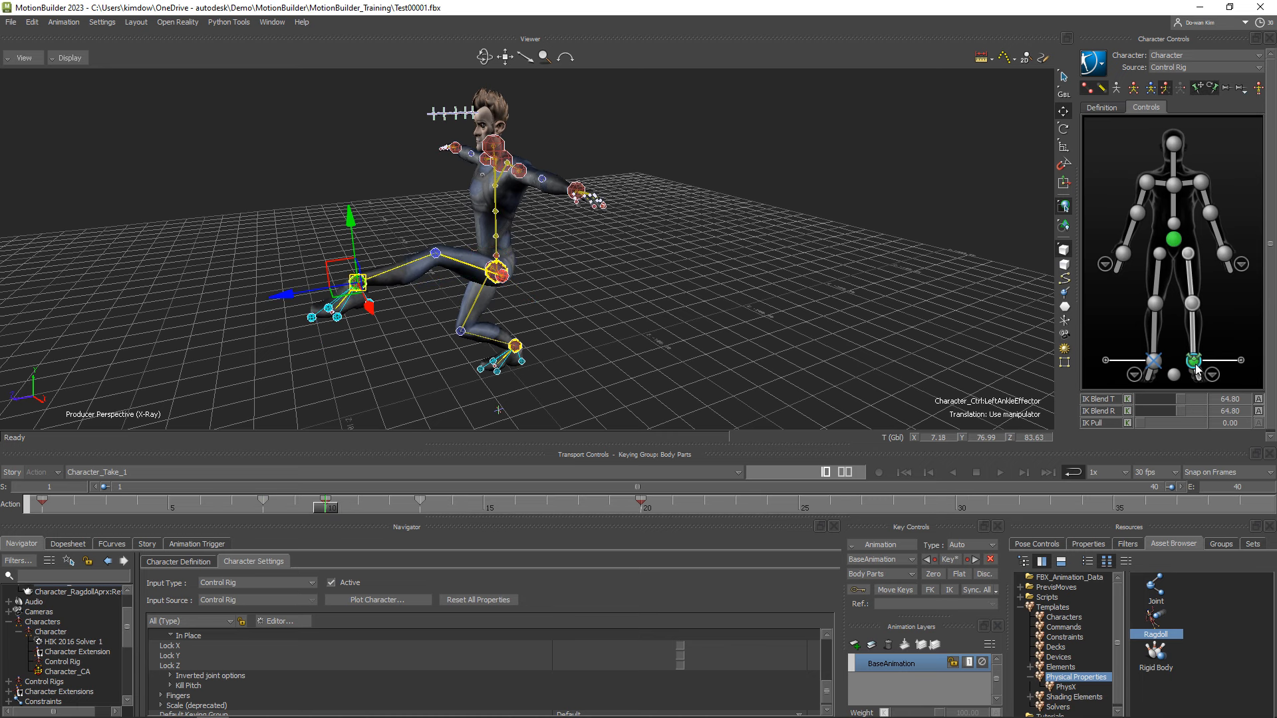
left_click(1195, 88)
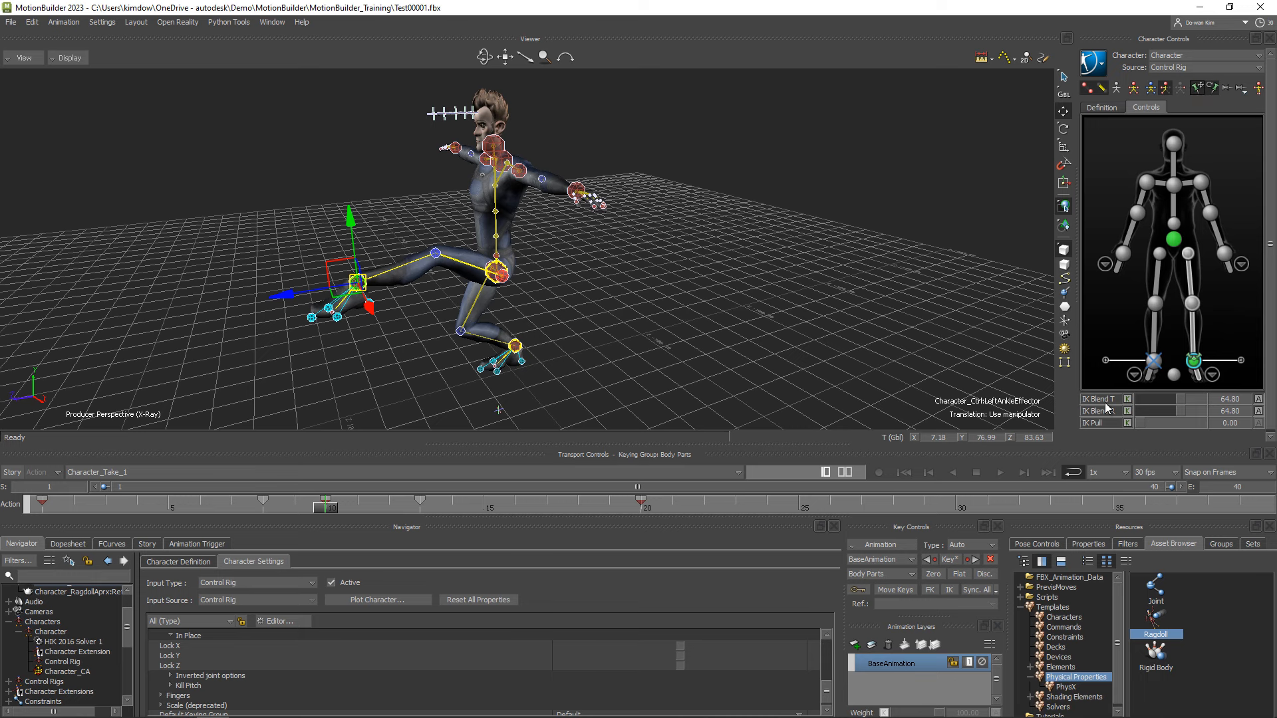